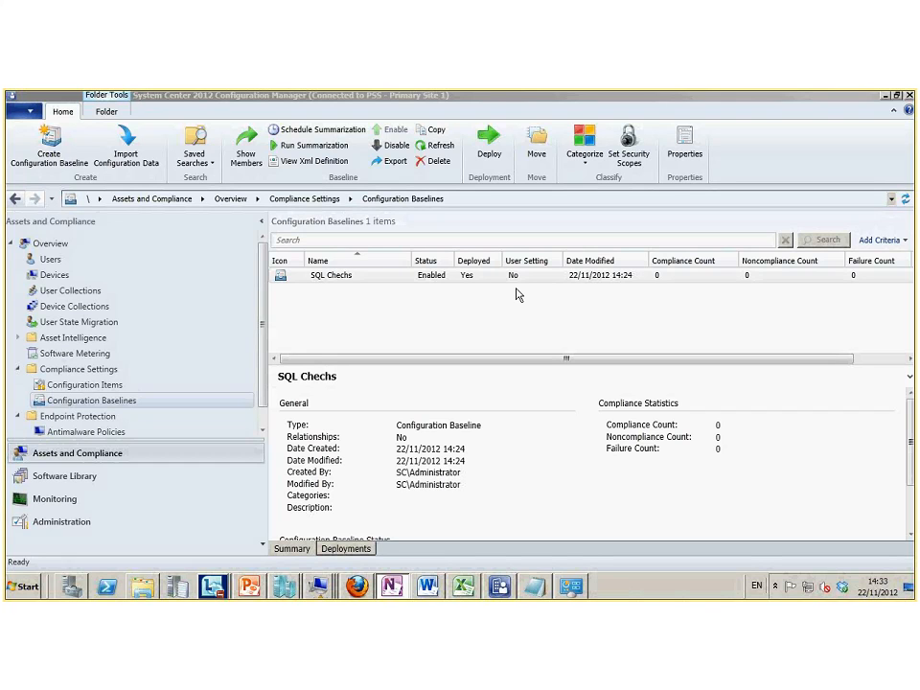
Open the Alerts list in the Monitoring workspace and enlarge the list area to show more alerts
{"action": "left_click", "coordinate": [45, 510]}
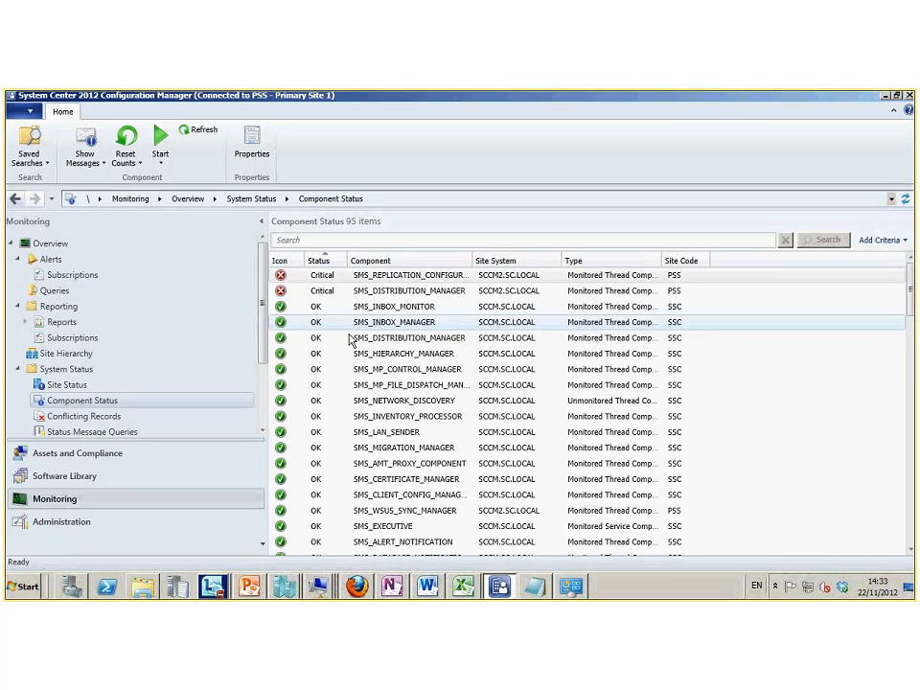
{"action": "left_click", "coordinate": [52, 260]}
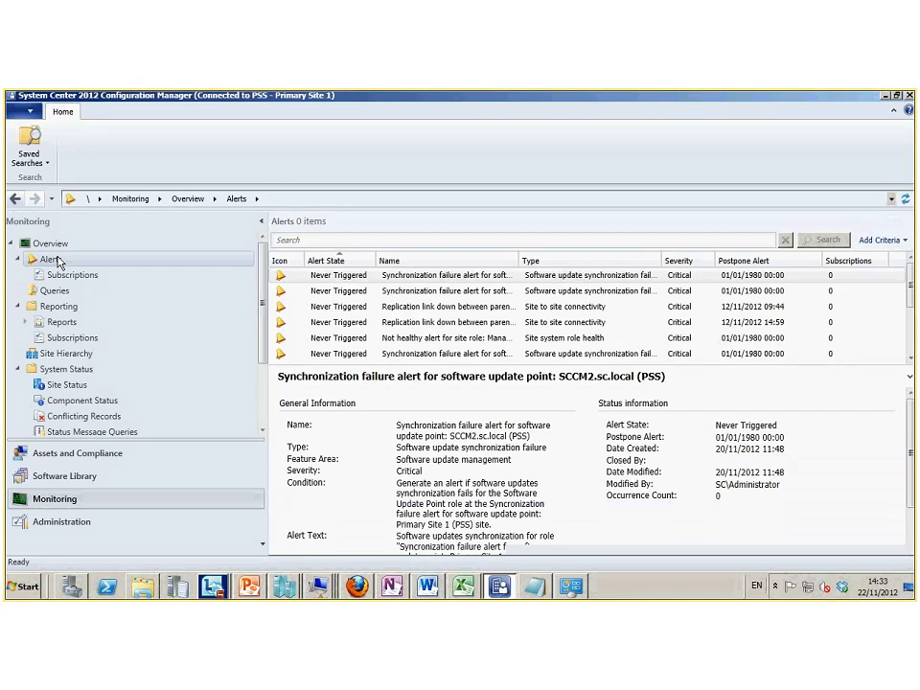
{"action": "left_click_drag", "start_coordinate": [414, 471], "coordinate": [414, 484]}
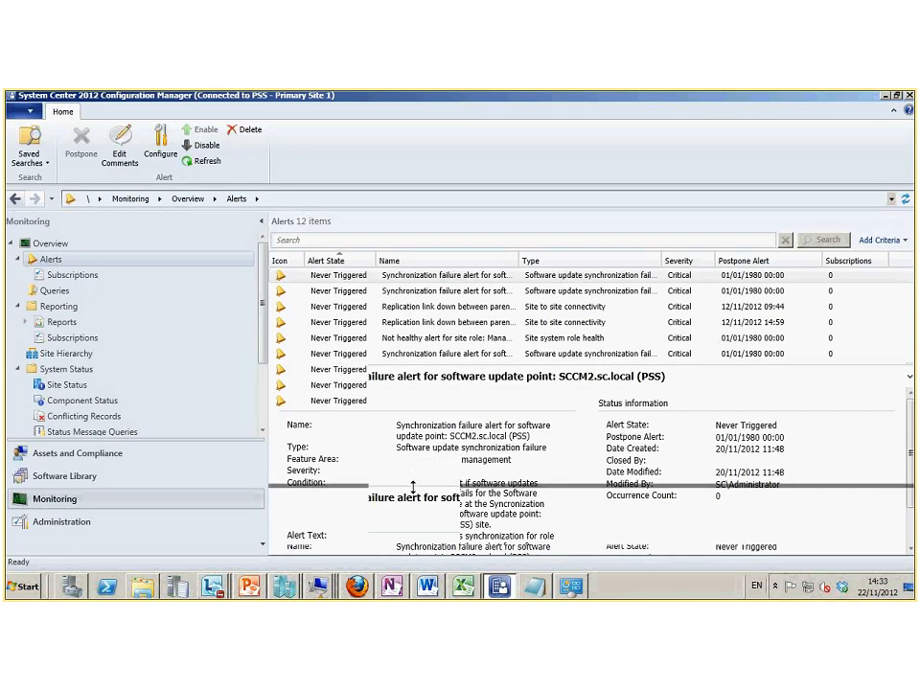
{"action": "left_click", "coordinate": [473, 275]}
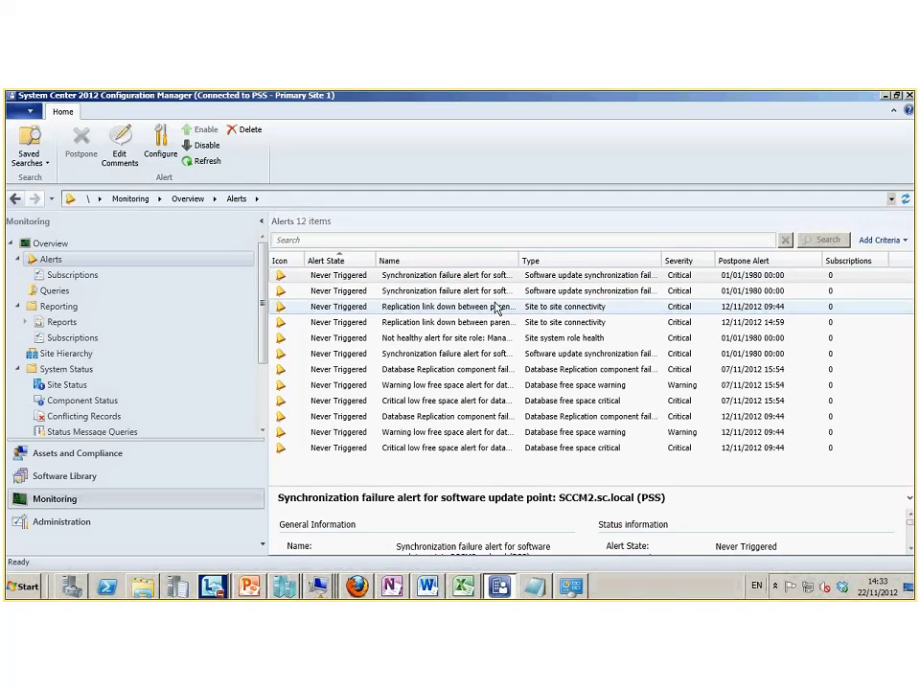
Review the configuration and severity options of the first software update point synchronization failure alert, leaving its settings as they are
{"action": "right_click", "coordinate": [373, 276]}
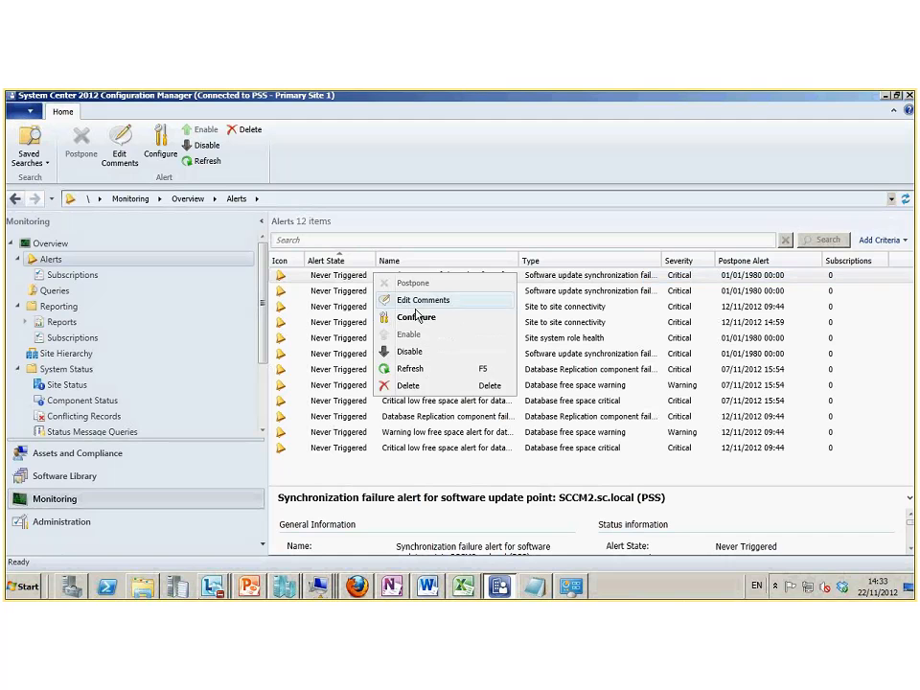
{"action": "left_click", "coordinate": [420, 319]}
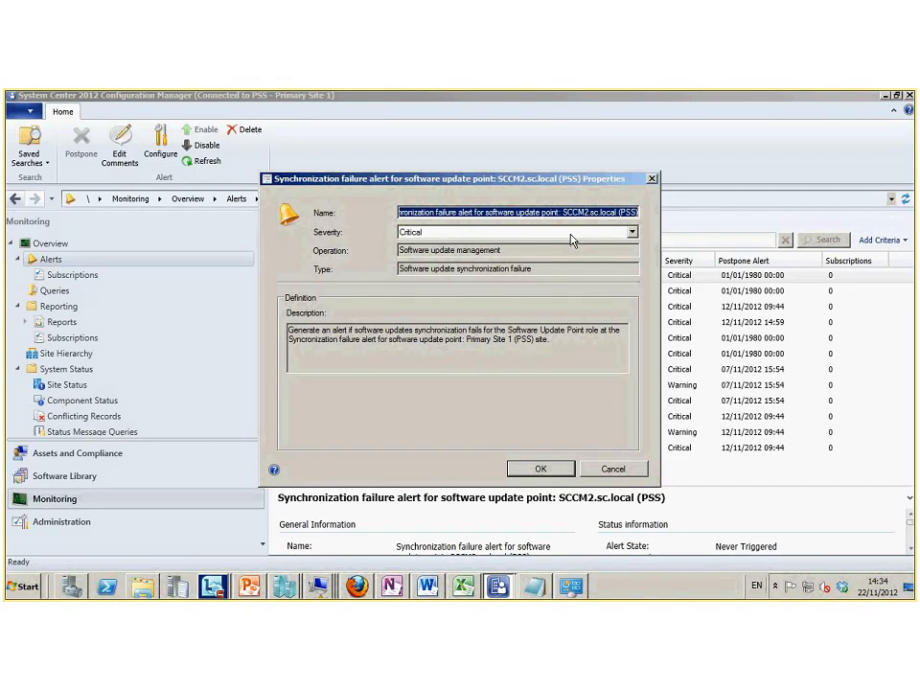
{"action": "left_click", "coordinate": [631, 232]}
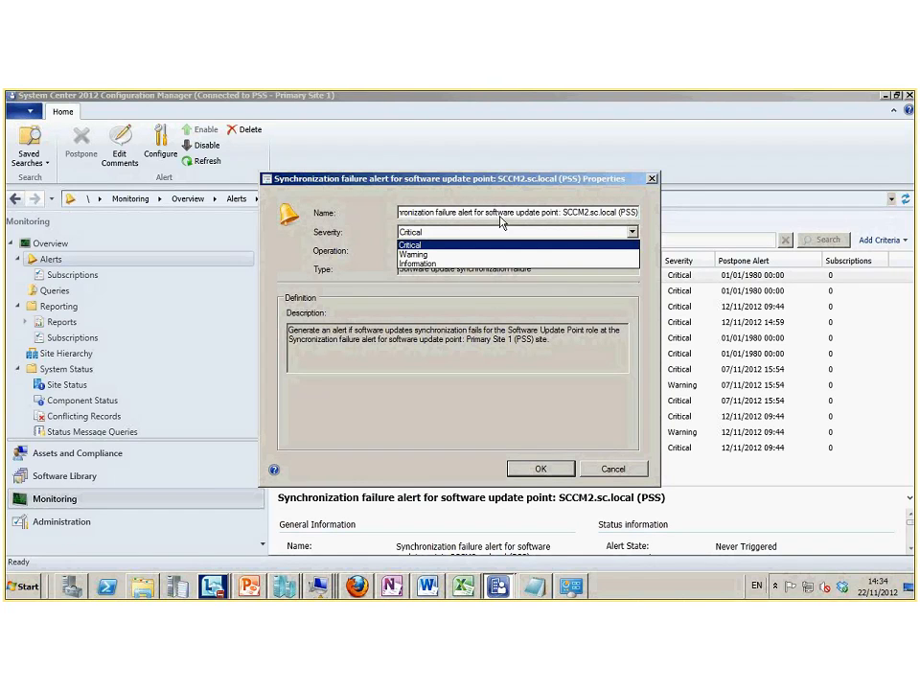
{"action": "left_click", "coordinate": [427, 192]}
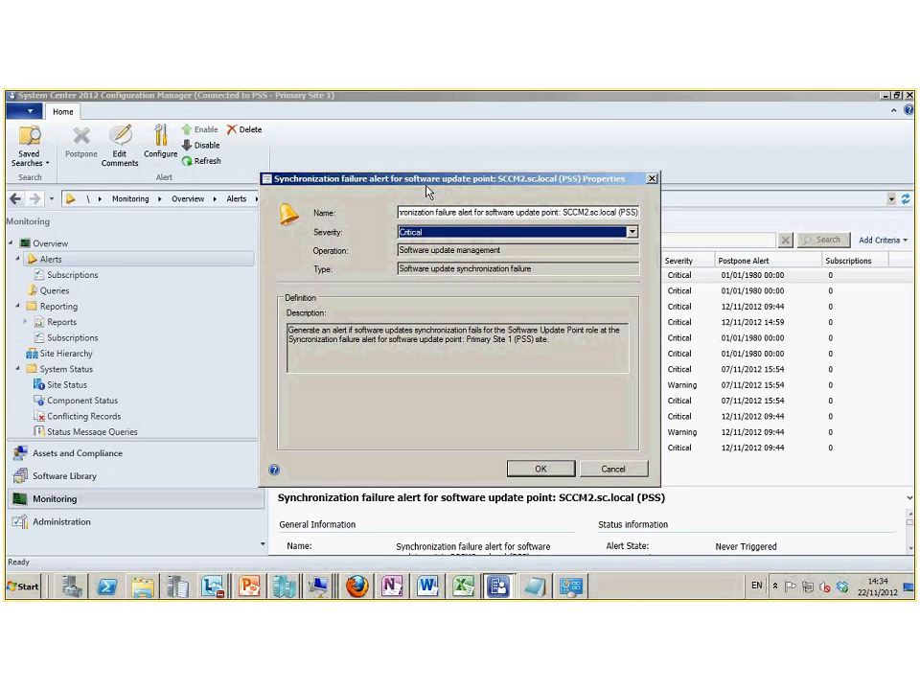
{"action": "left_click", "coordinate": [616, 468]}
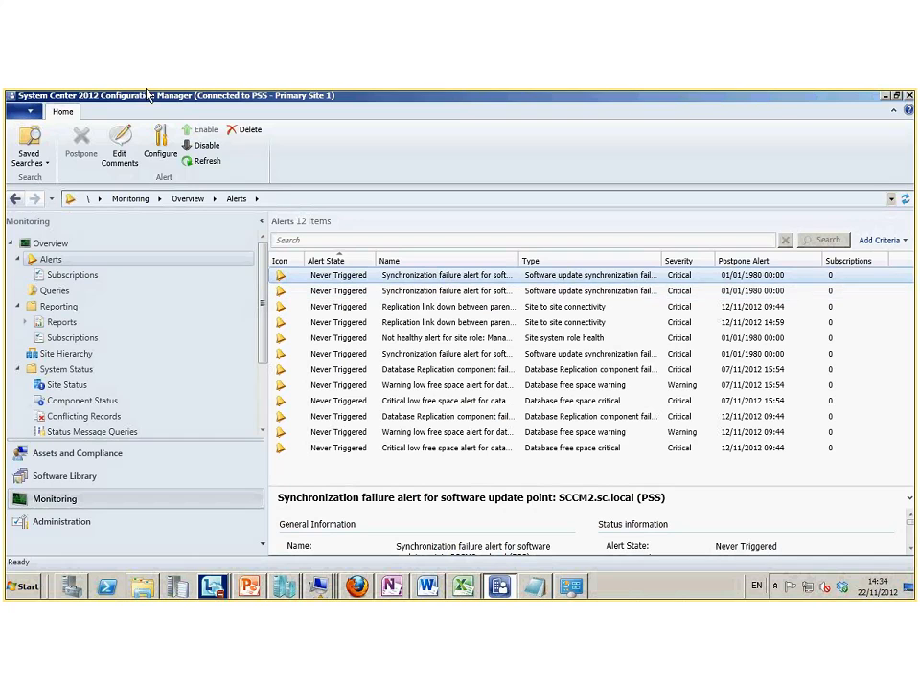
View all status messages for the CM_PSS Transaction Log entry in Site Status, and close the message viewer
{"action": "mouse_move", "coordinate": [147, 95]}
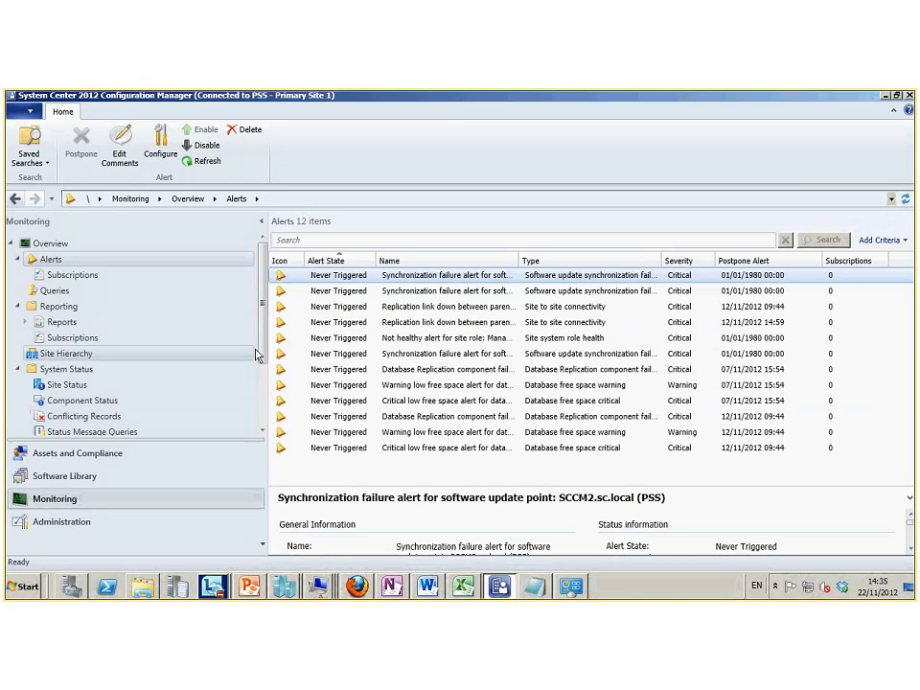
{"action": "left_click_drag", "start_coordinate": [261, 353], "coordinate": [257, 387]}
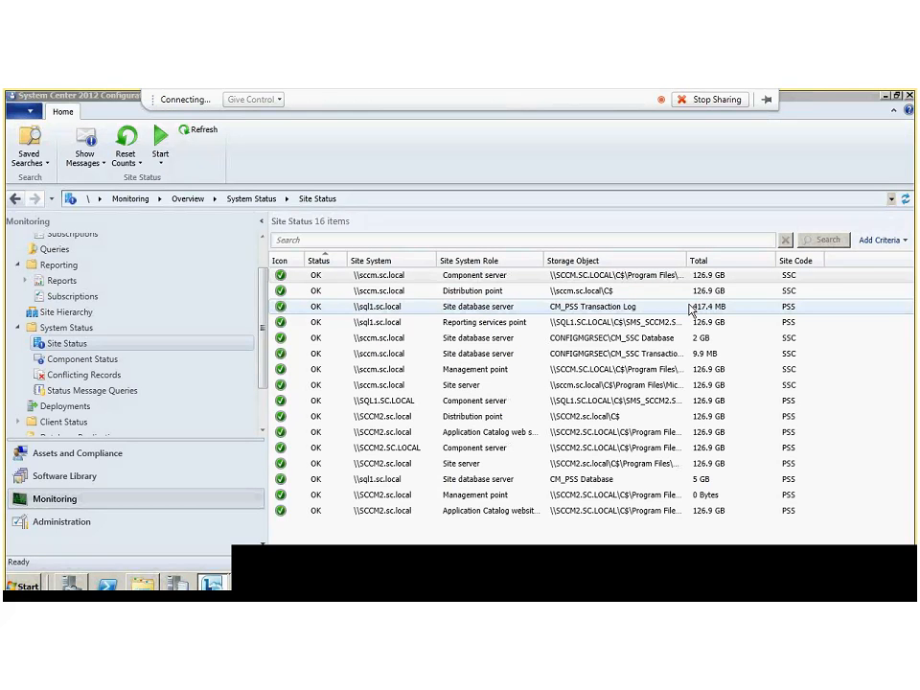
{"action": "right_click", "coordinate": [341, 306]}
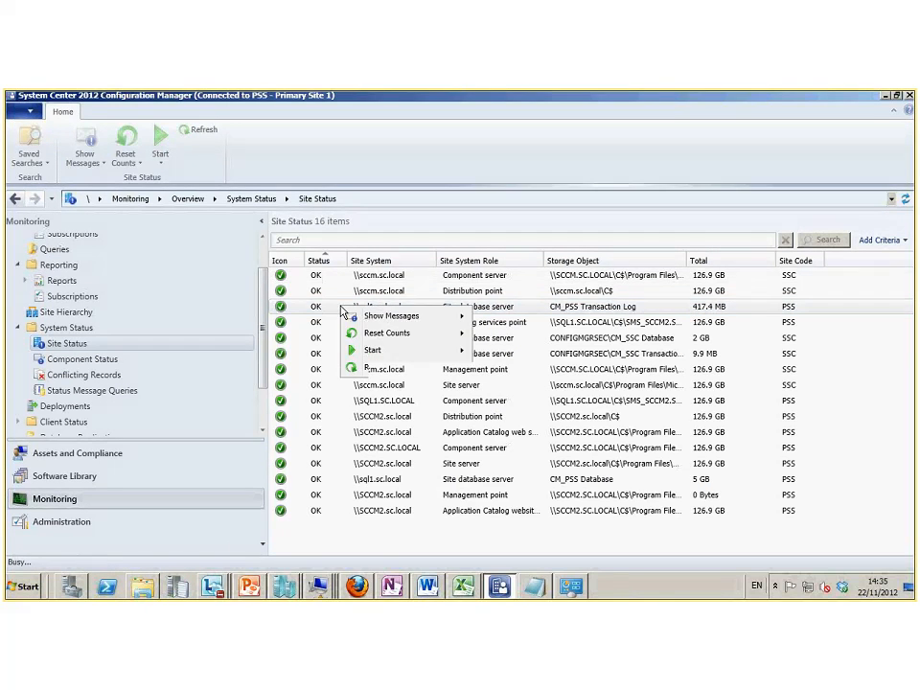
{"action": "mouse_move", "coordinate": [437, 317]}
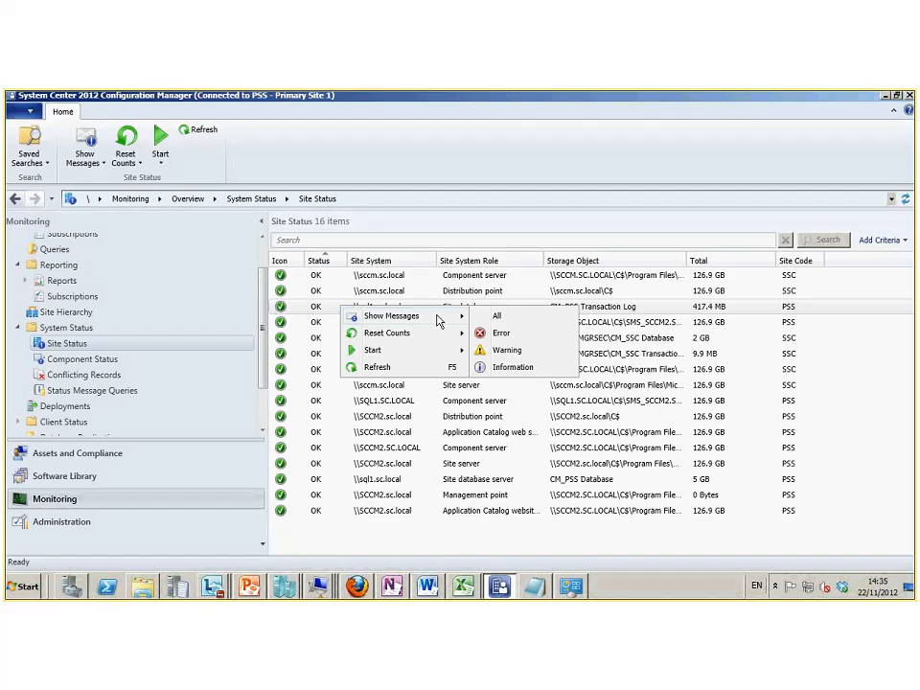
{"action": "left_click", "coordinate": [530, 322]}
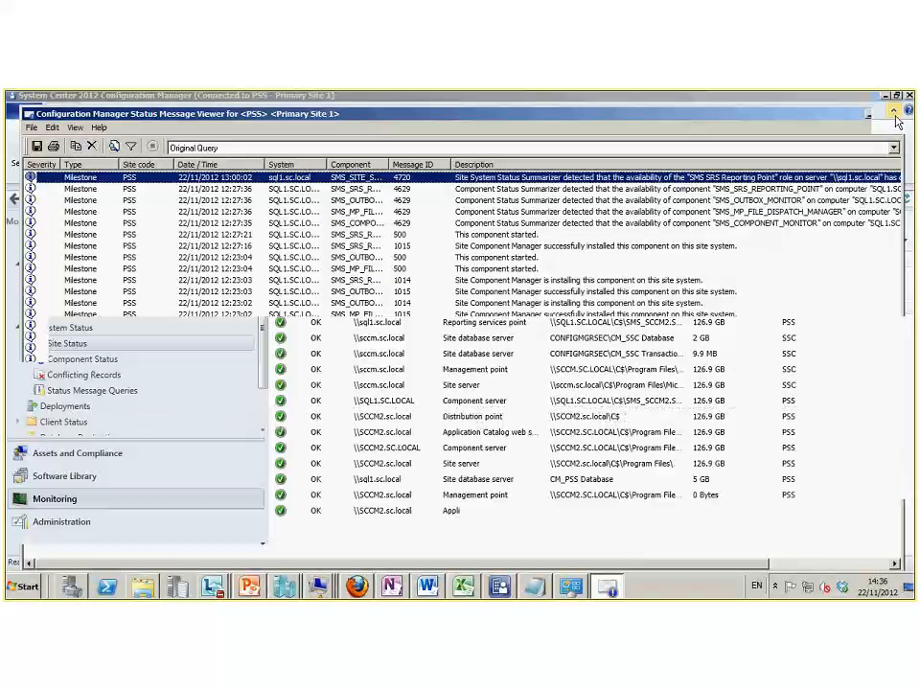
{"action": "left_click", "coordinate": [895, 115]}
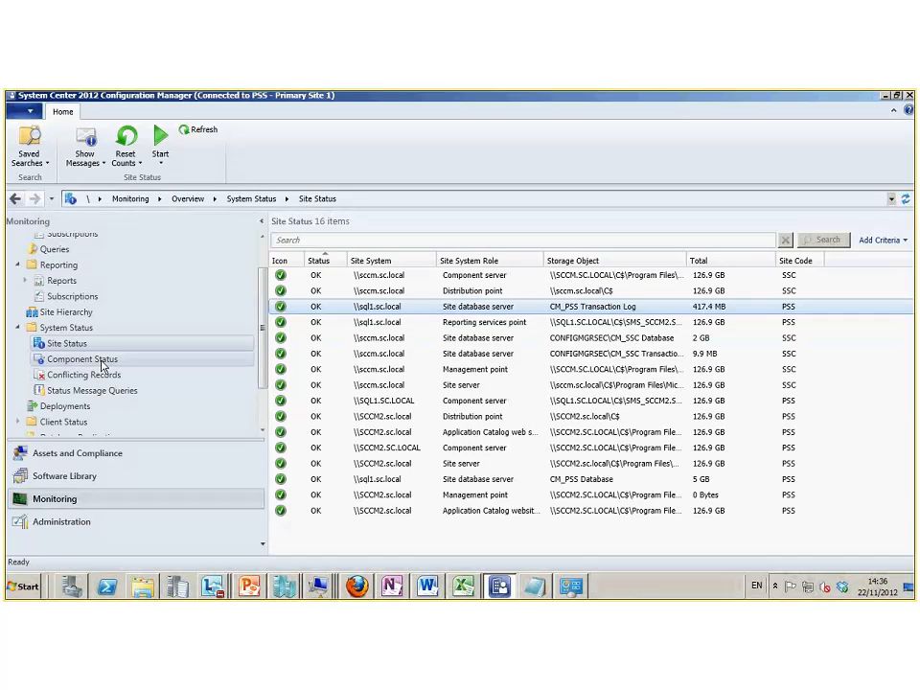
In Component Status, view all status messages for SMS_MP_CONTROL_MANAGER on SCCM2.SC.LOCAL and close the message viewer
{"action": "left_click", "coordinate": [102, 362]}
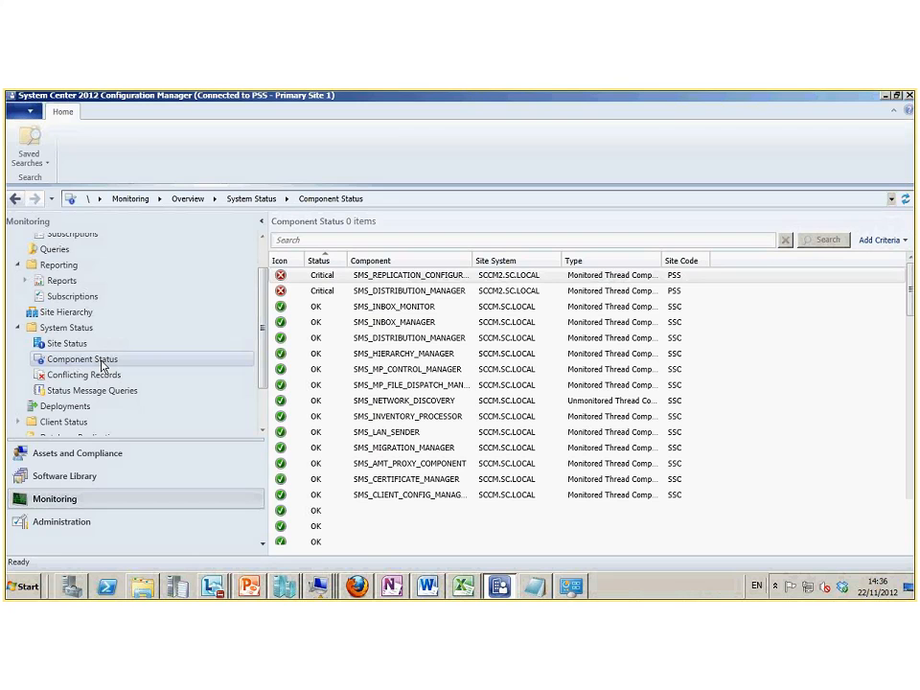
{"action": "scroll", "coordinate": [698, 355], "scroll_direction": "down", "scroll_amount": 6}
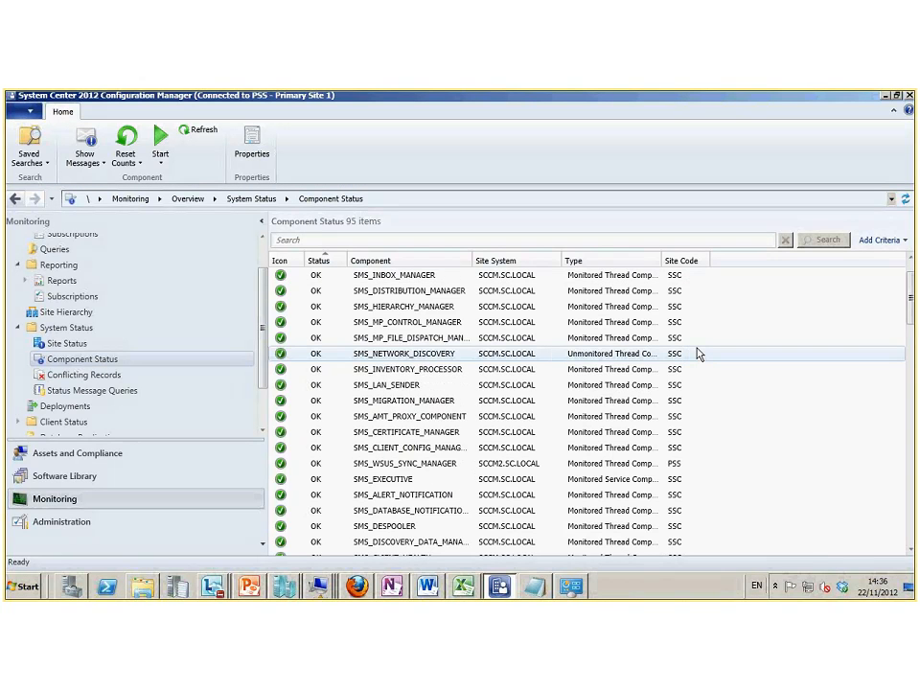
{"action": "scroll", "coordinate": [698, 355], "scroll_direction": "down", "scroll_amount": 8}
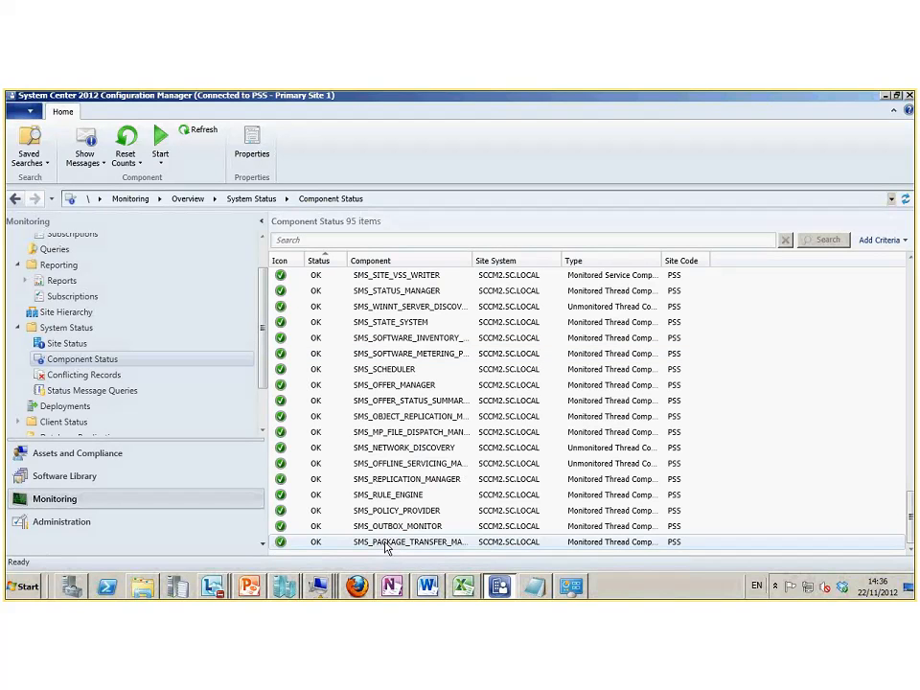
{"action": "scroll", "coordinate": [386, 548], "scroll_direction": "up", "scroll_amount": 2}
{"action": "scroll", "coordinate": [387, 548], "scroll_direction": "up", "scroll_amount": 5}
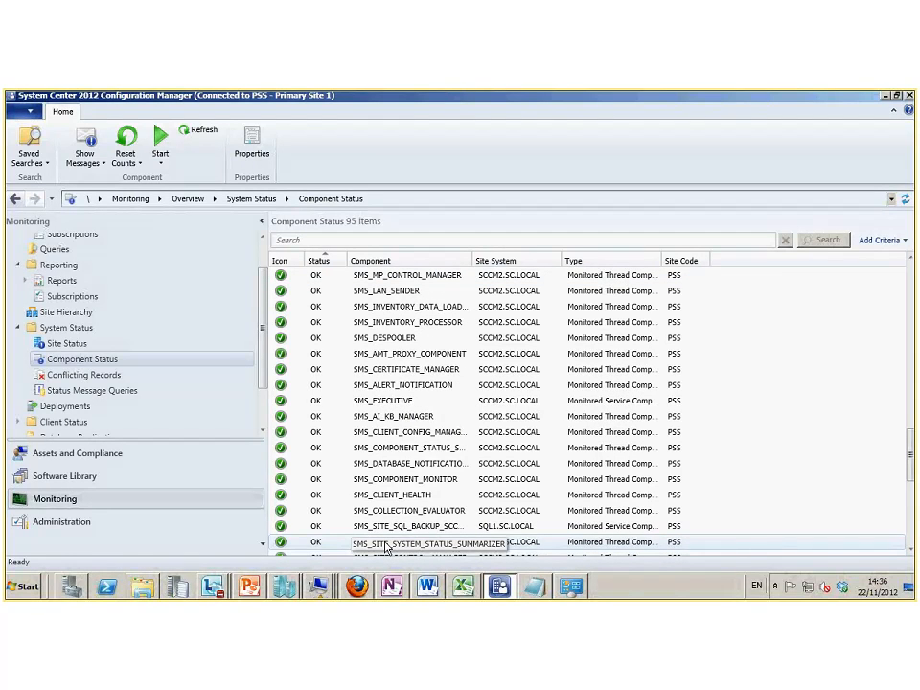
{"action": "scroll", "coordinate": [386, 548], "scroll_direction": "up", "scroll_amount": 1}
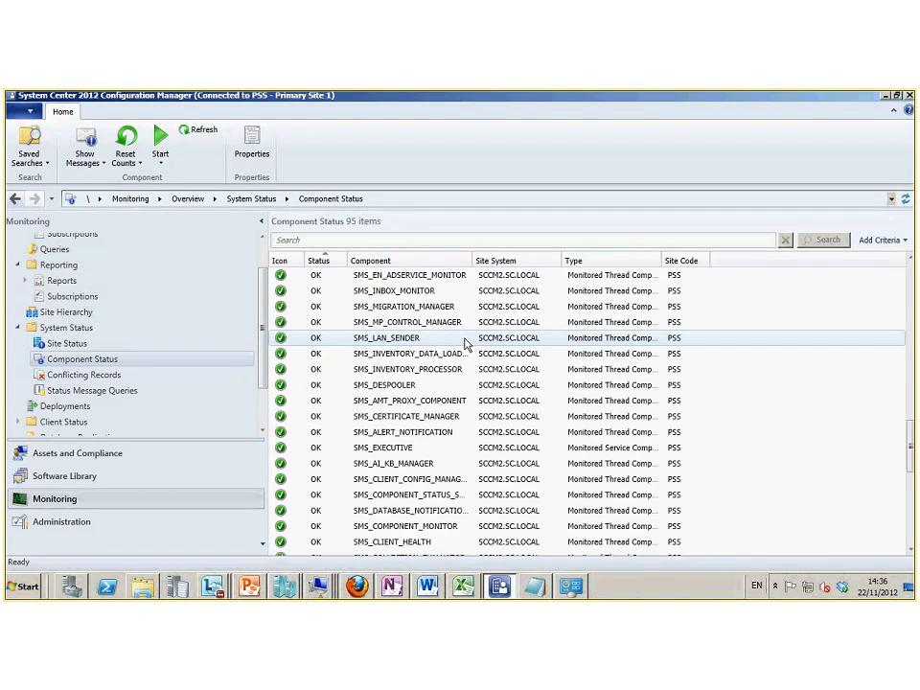
{"action": "left_click", "coordinate": [347, 326]}
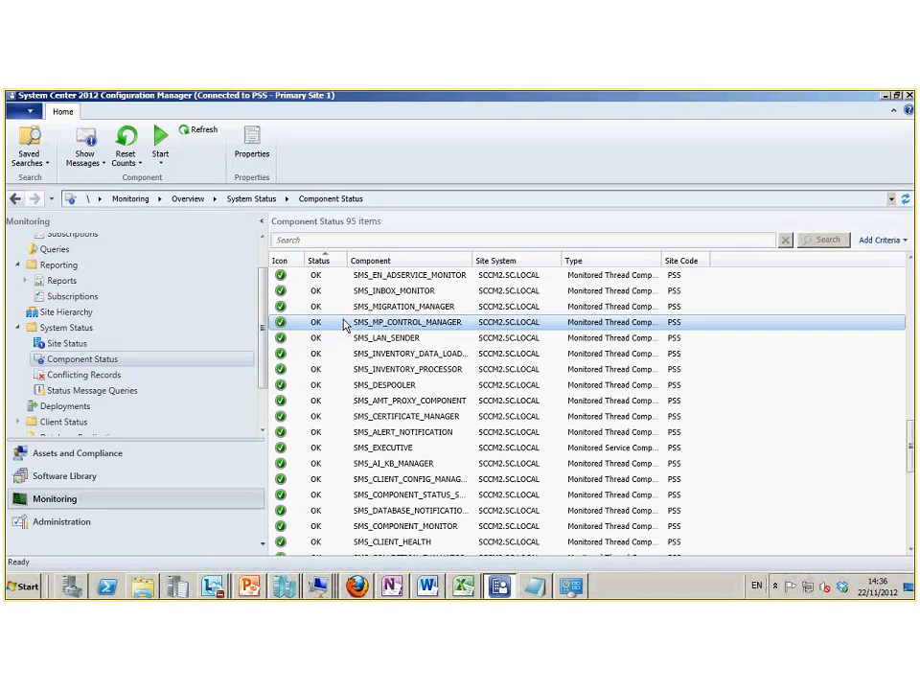
{"action": "right_click", "coordinate": [347, 326]}
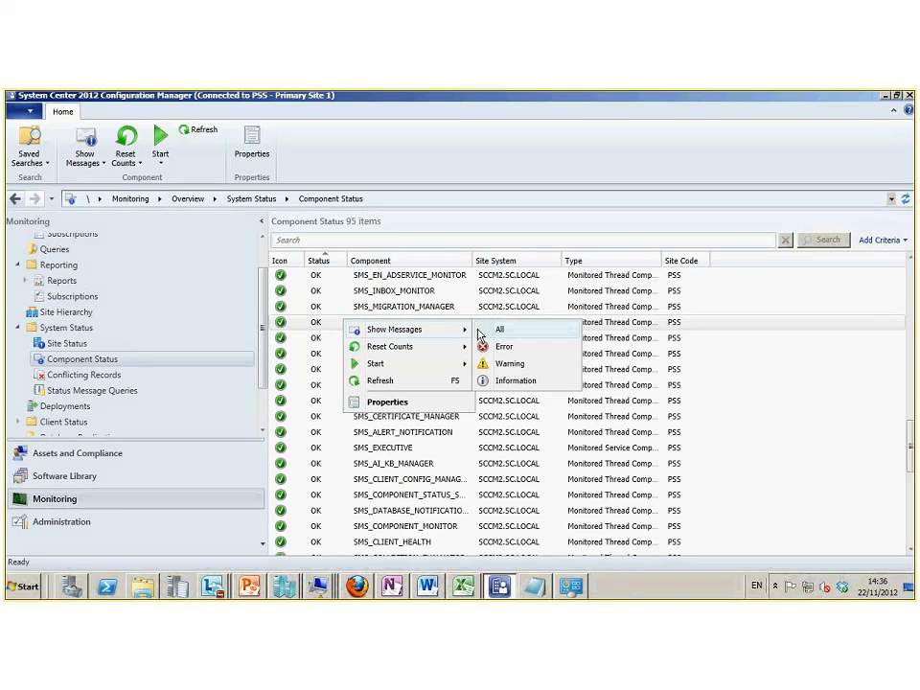
{"action": "left_click", "coordinate": [497, 330]}
{"action": "left_click", "coordinate": [448, 446]}
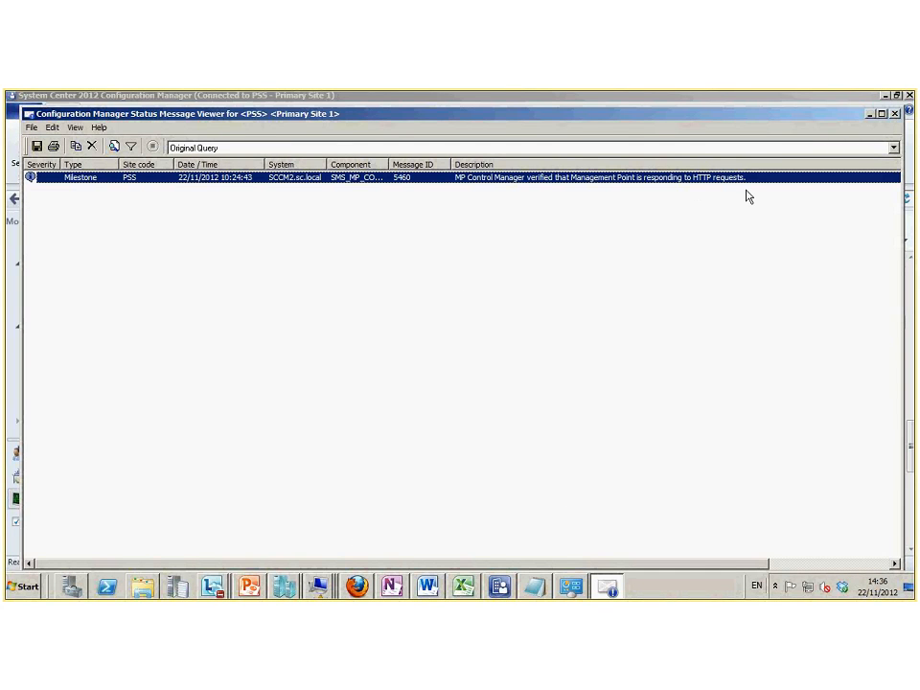
{"action": "left_click", "coordinate": [894, 114]}
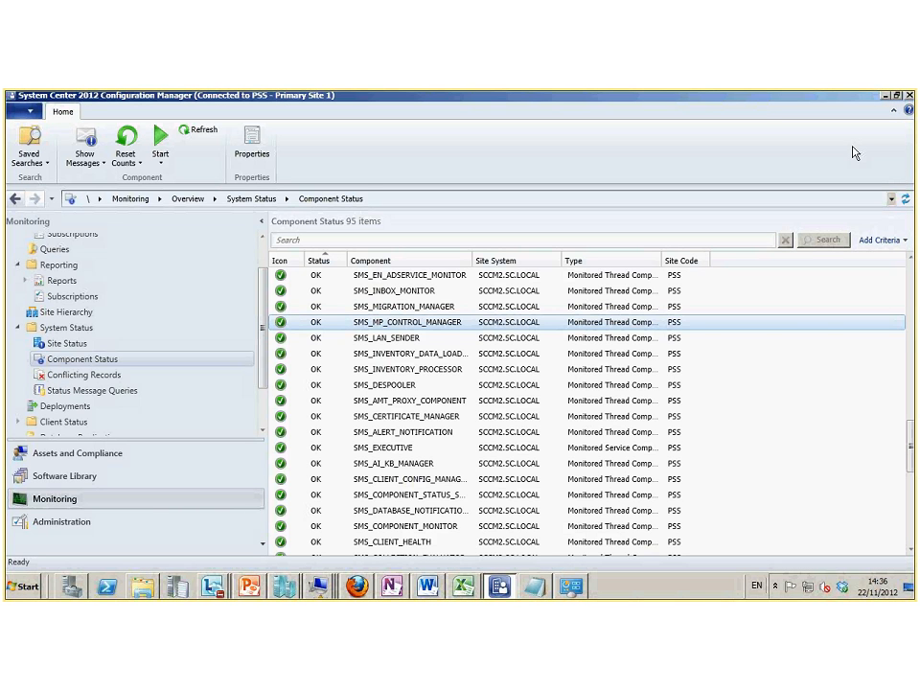
Review the properties of the Management point role on the SCCM2.sc.local server under Servers and Site System Roles
{"action": "left_click", "coordinate": [62, 521]}
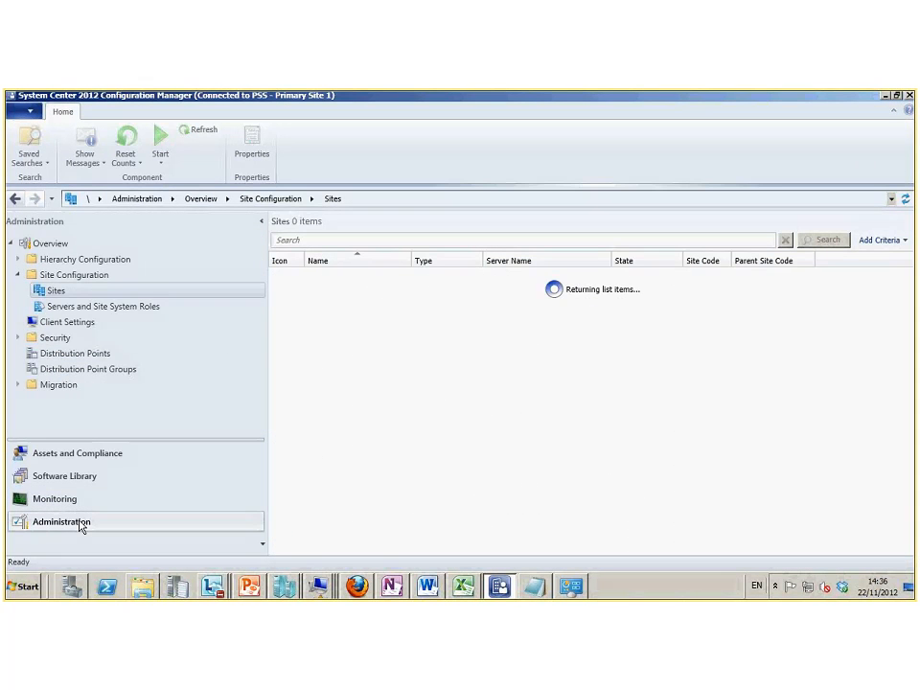
{"action": "left_click", "coordinate": [75, 308]}
{"action": "left_click_drag", "start_coordinate": [384, 487], "coordinate": [385, 414]}
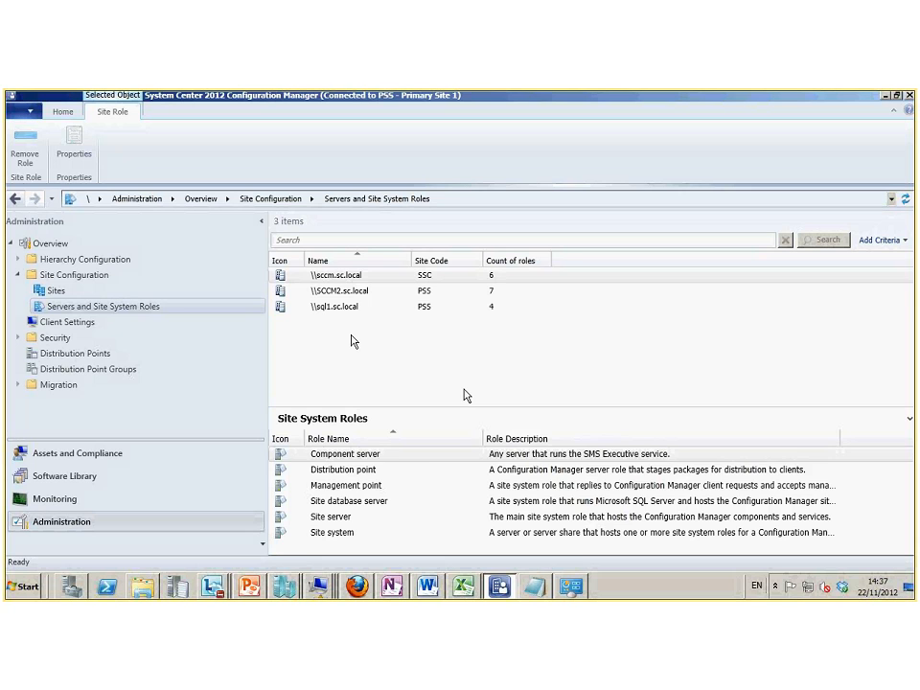
{"action": "left_click", "coordinate": [339, 290]}
{"action": "right_click", "coordinate": [349, 518]}
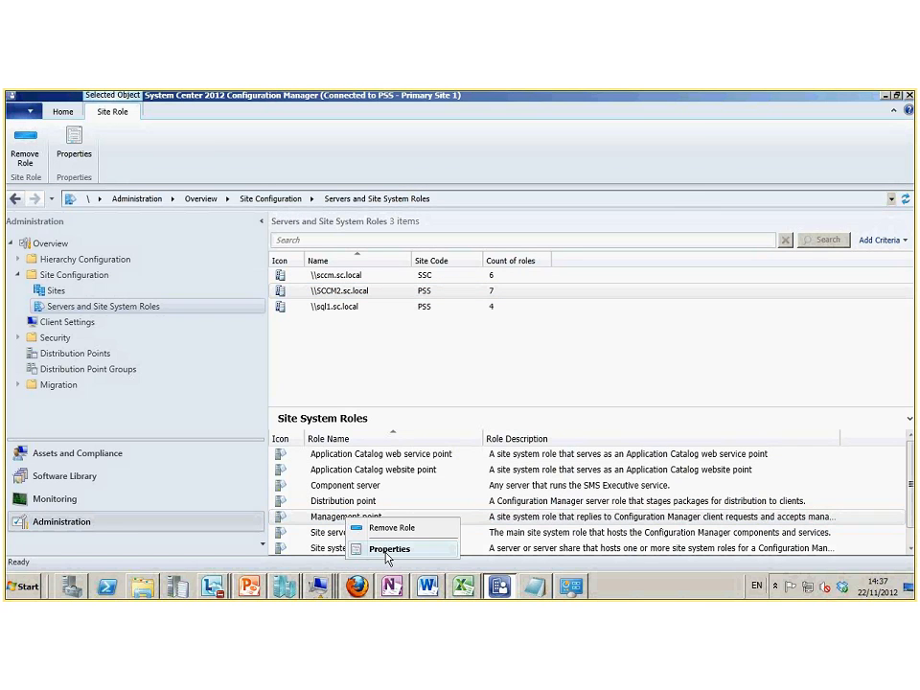
{"action": "left_click", "coordinate": [388, 549]}
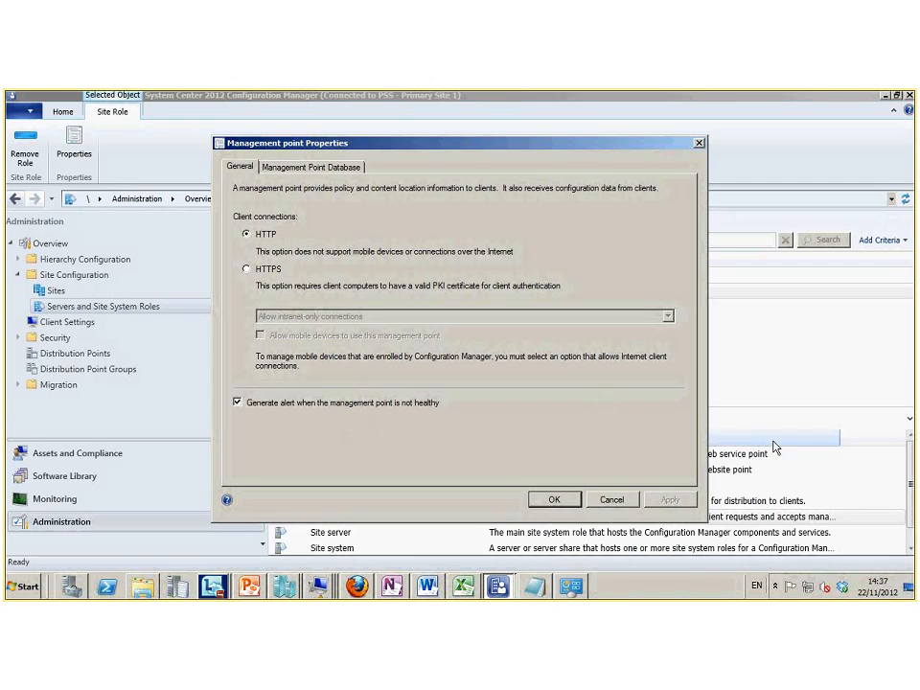
{"action": "left_click", "coordinate": [557, 499]}
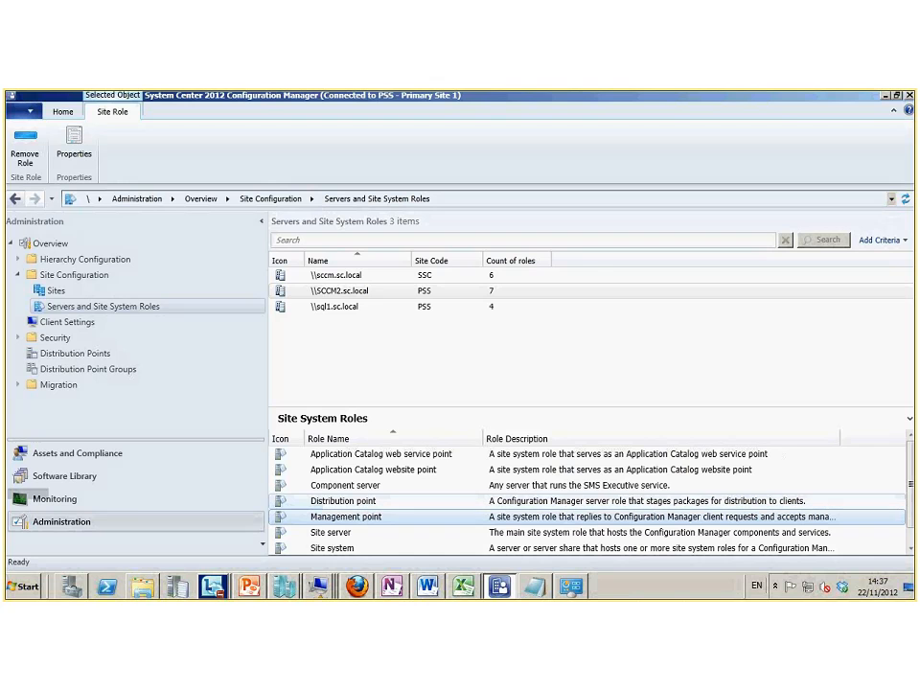
Search Component Status in the Monitoring workspace for "mp" and look through the listed components and their status
{"action": "left_click", "coordinate": [59, 502]}
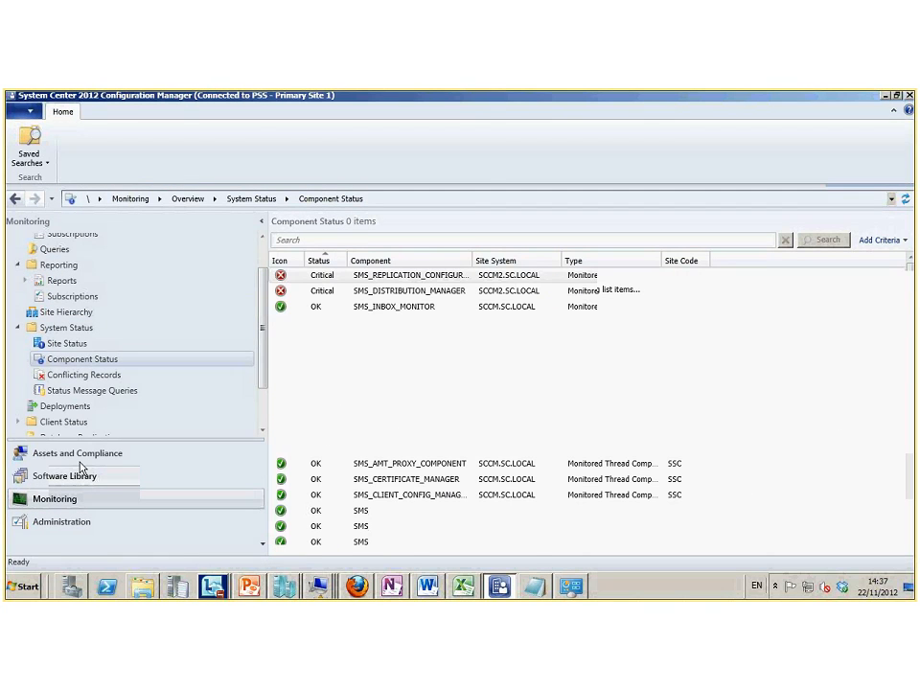
{"action": "left_click", "coordinate": [372, 239]}
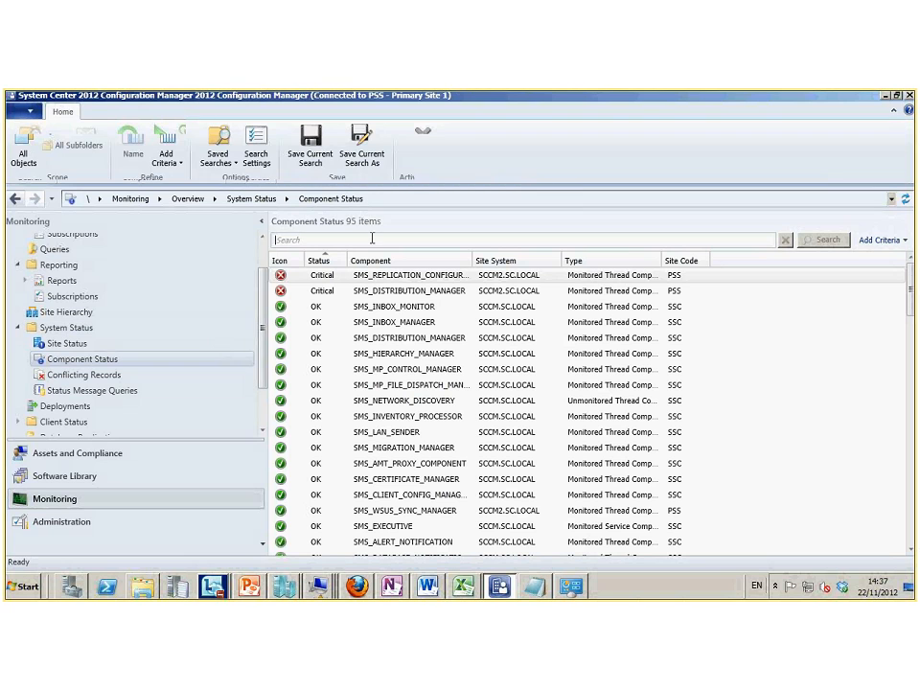
{"action": "type", "text": "mp"}
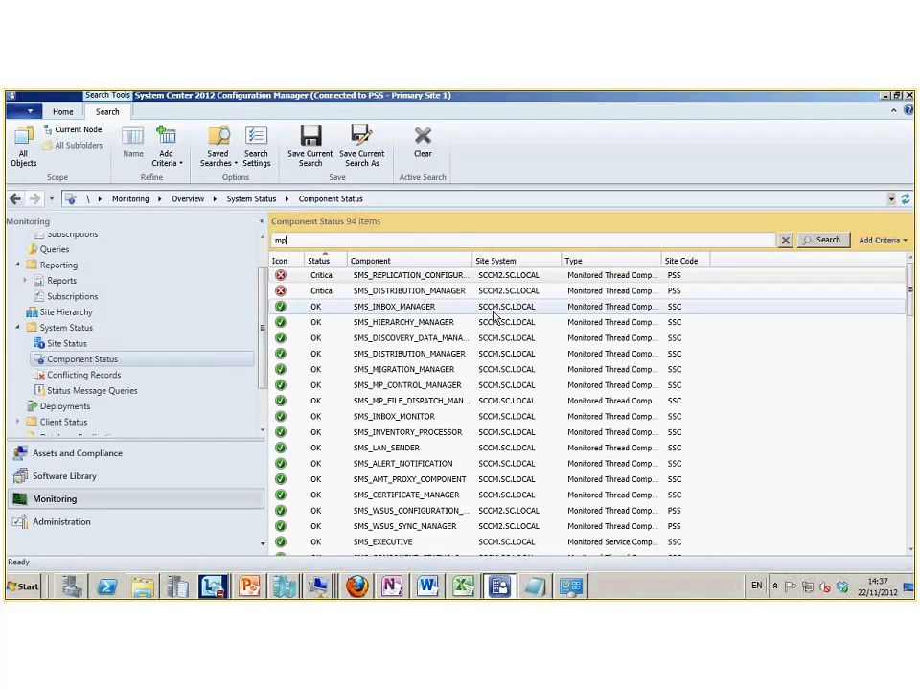
{"action": "scroll", "coordinate": [476, 322], "scroll_direction": "down", "scroll_amount": 1}
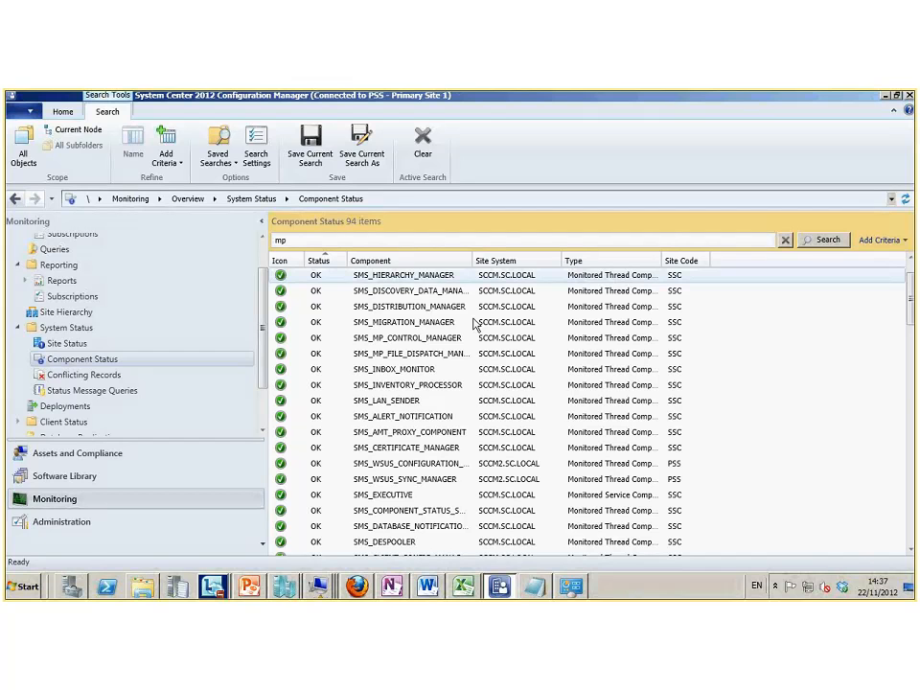
{"action": "left_click", "coordinate": [419, 372]}
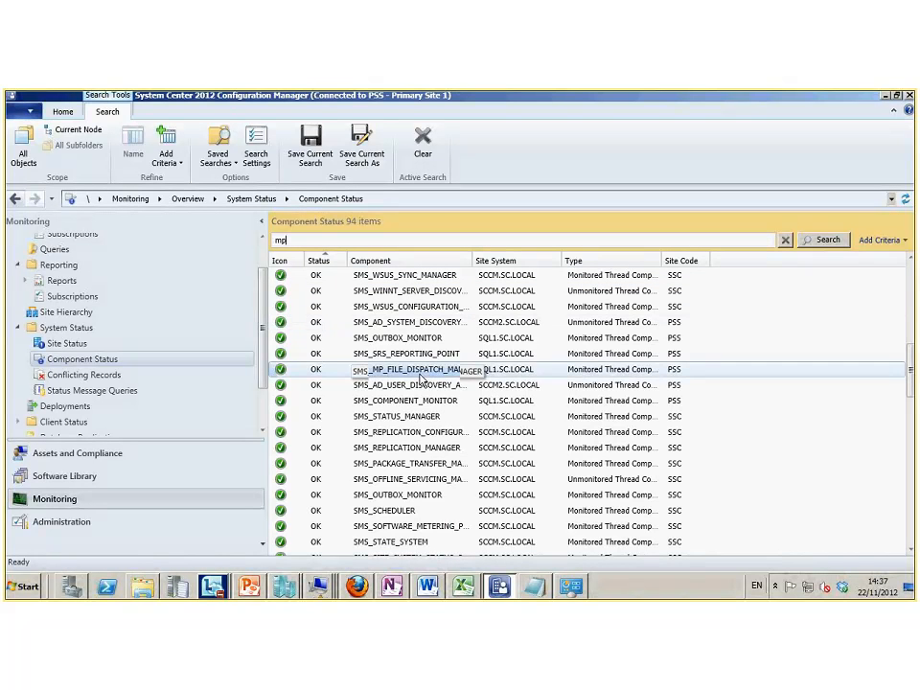
{"action": "scroll", "coordinate": [419, 378], "scroll_direction": "down", "scroll_amount": 3}
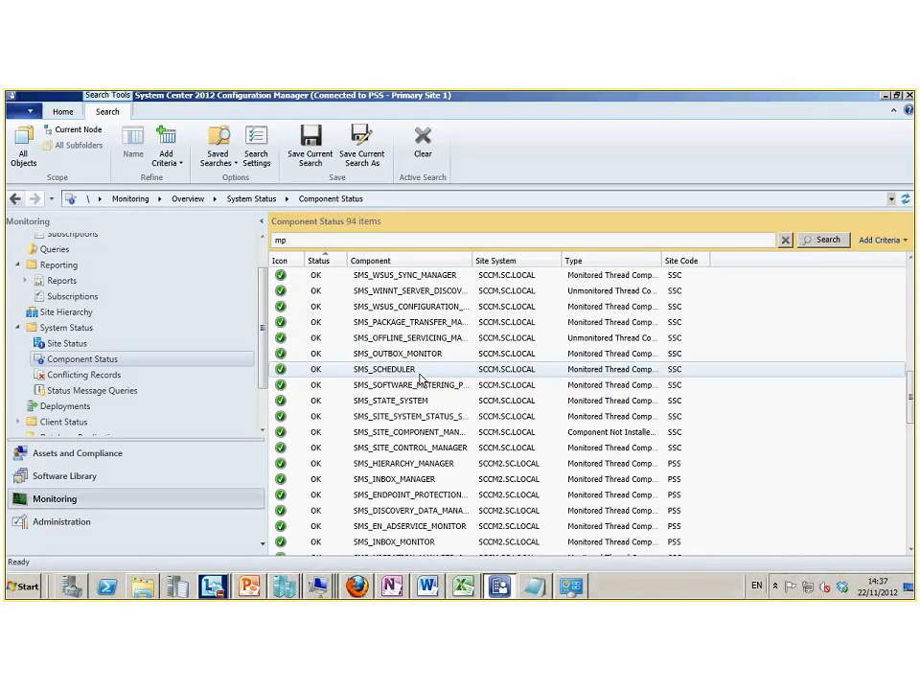
{"action": "scroll", "coordinate": [419, 378], "scroll_direction": "down", "scroll_amount": 5}
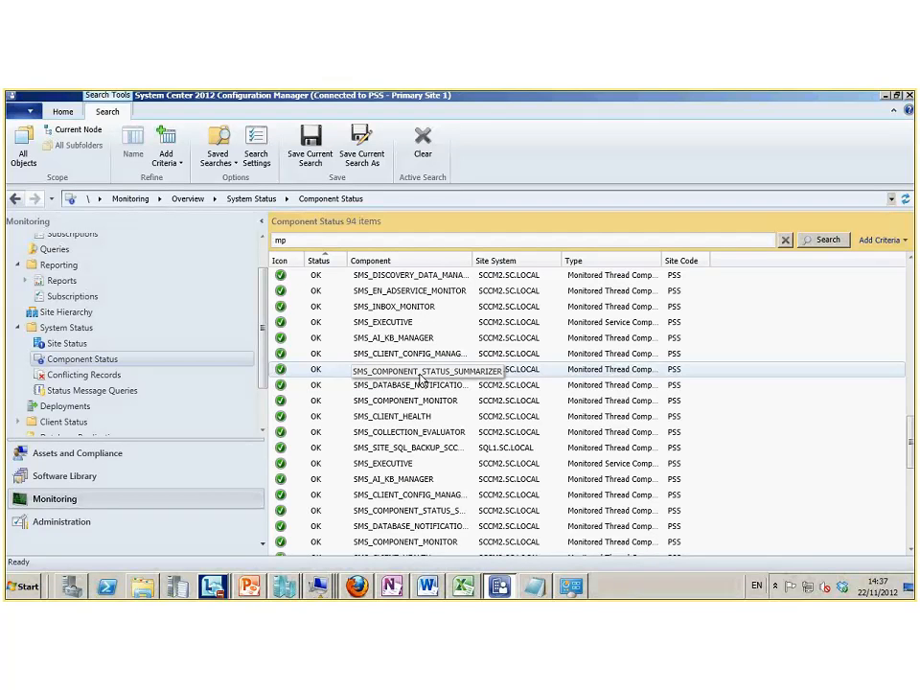
{"action": "scroll", "coordinate": [419, 379], "scroll_direction": "down", "scroll_amount": 3}
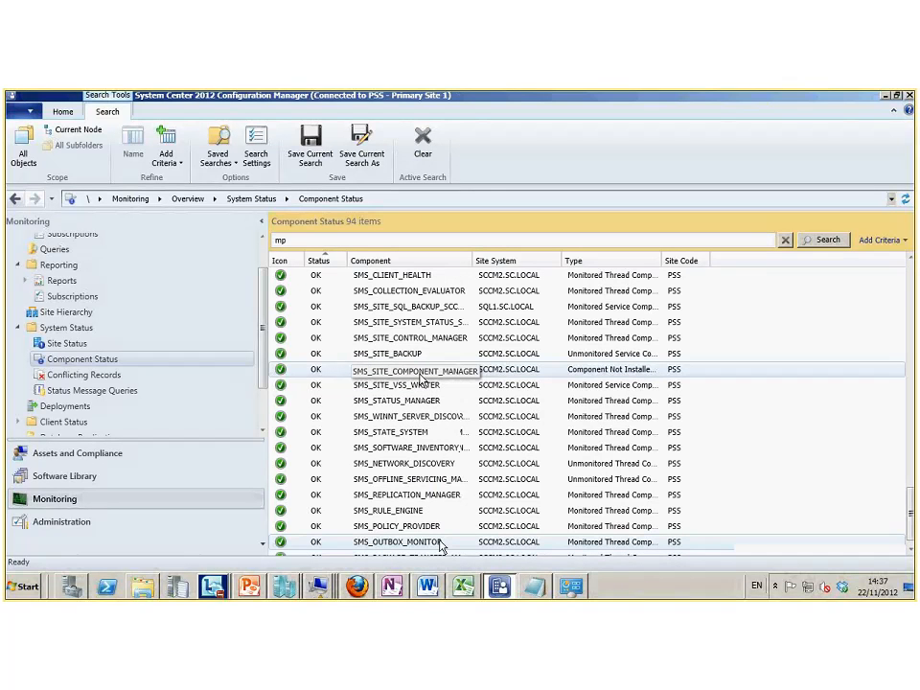
{"action": "scroll", "coordinate": [420, 453], "scroll_direction": "up", "scroll_amount": 20}
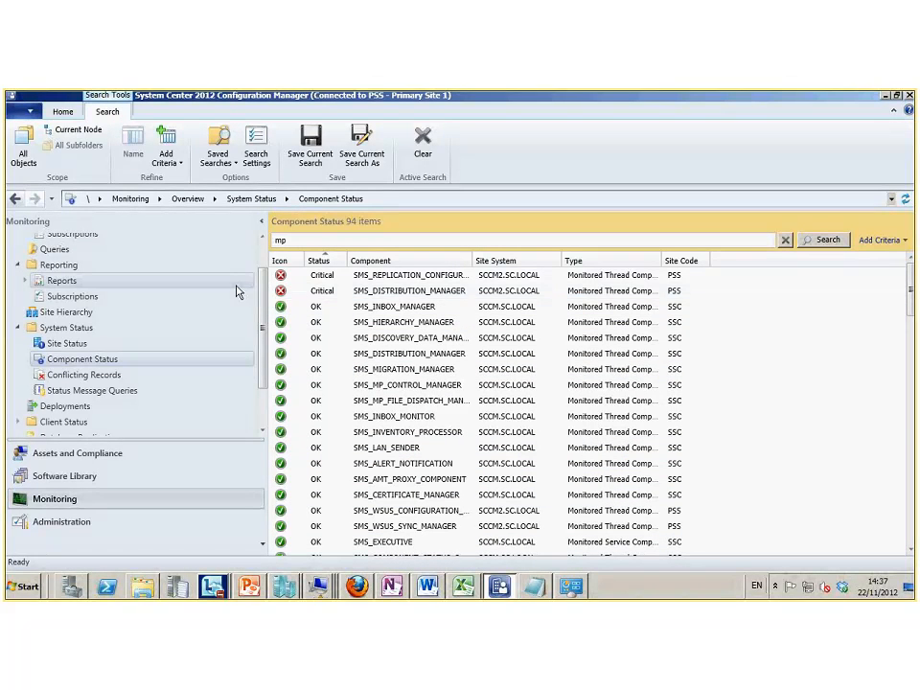
Show the status messages for the critical replication configuration component on SCCM2.SC.LOCAL and read the details of the 14:29:54 error 7816, including its log reference
{"action": "left_click", "coordinate": [330, 278]}
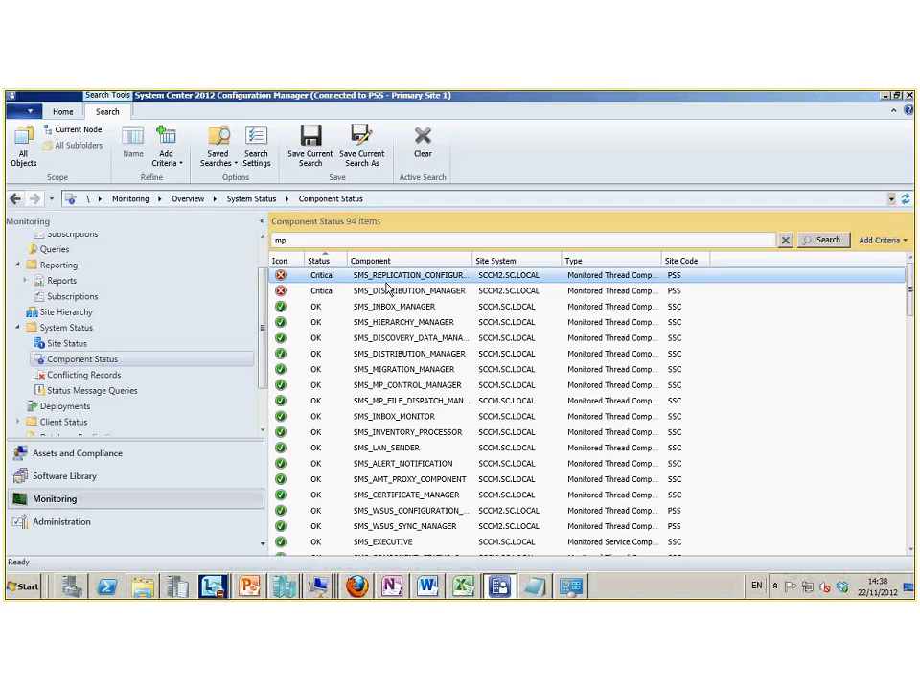
{"action": "right_click", "coordinate": [387, 288]}
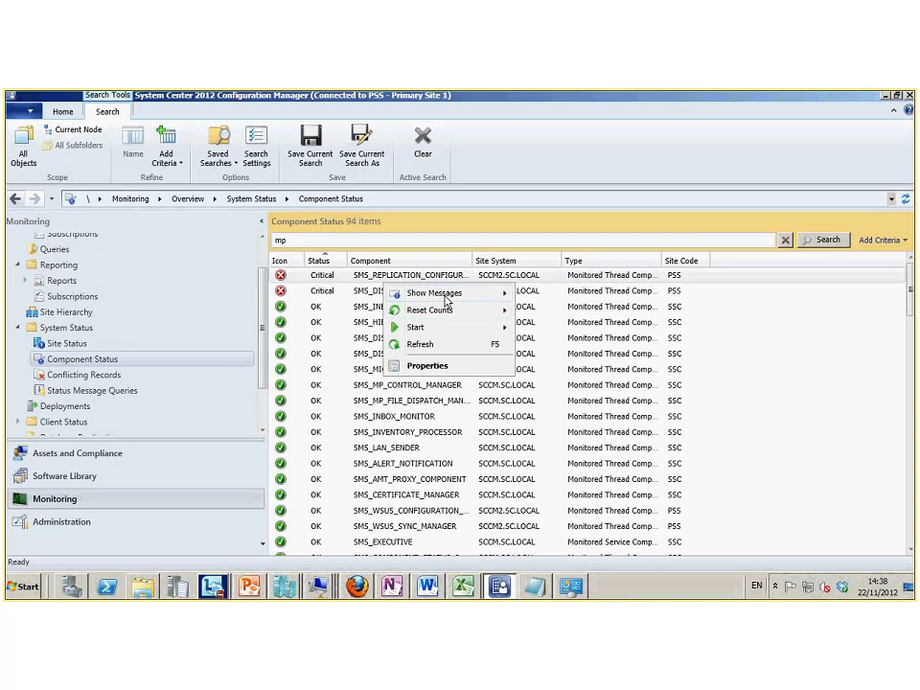
{"action": "mouse_move", "coordinate": [436, 294]}
{"action": "left_click", "coordinate": [529, 293]}
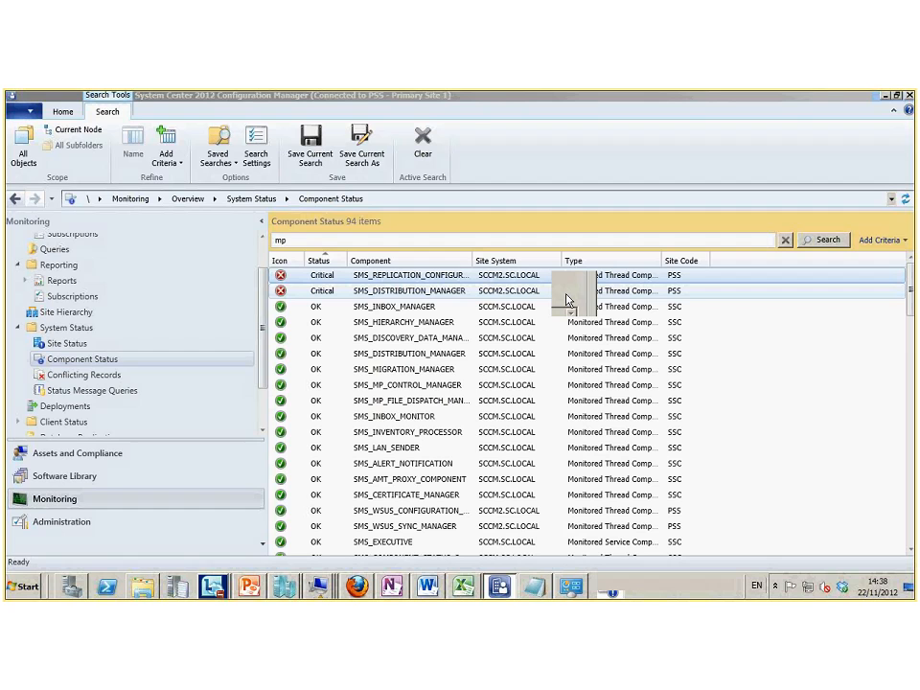
{"action": "key", "text": "Return"}
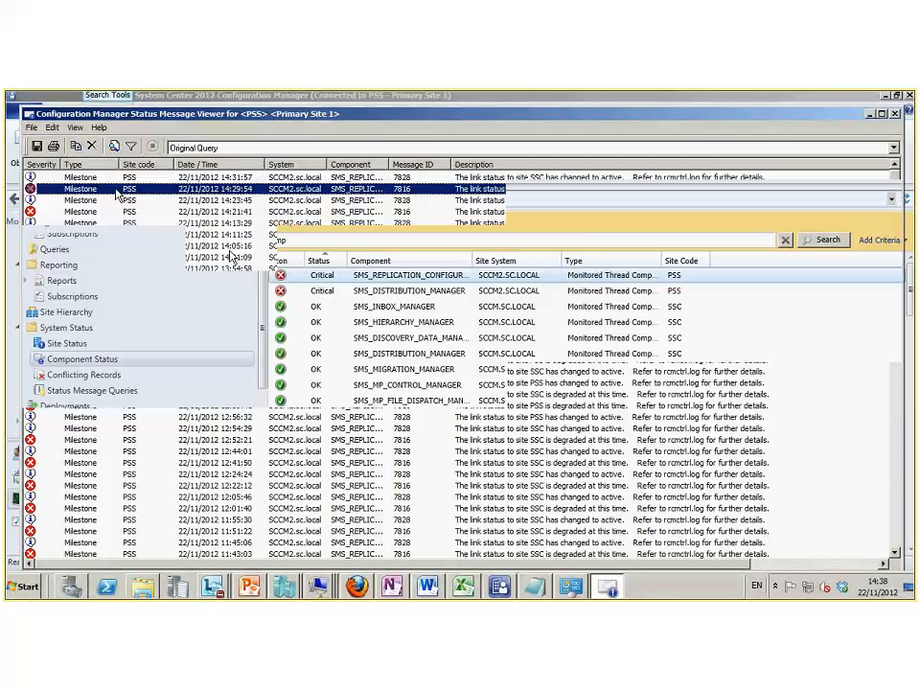
{"action": "double_click", "coordinate": [117, 192]}
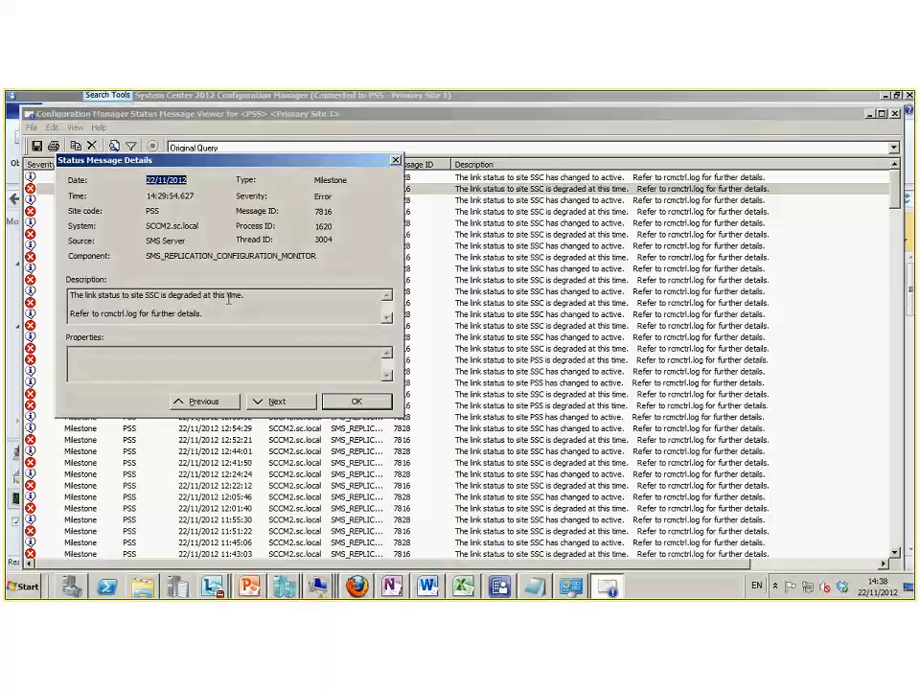
{"action": "left_click_drag", "start_coordinate": [100, 313], "coordinate": [137, 314]}
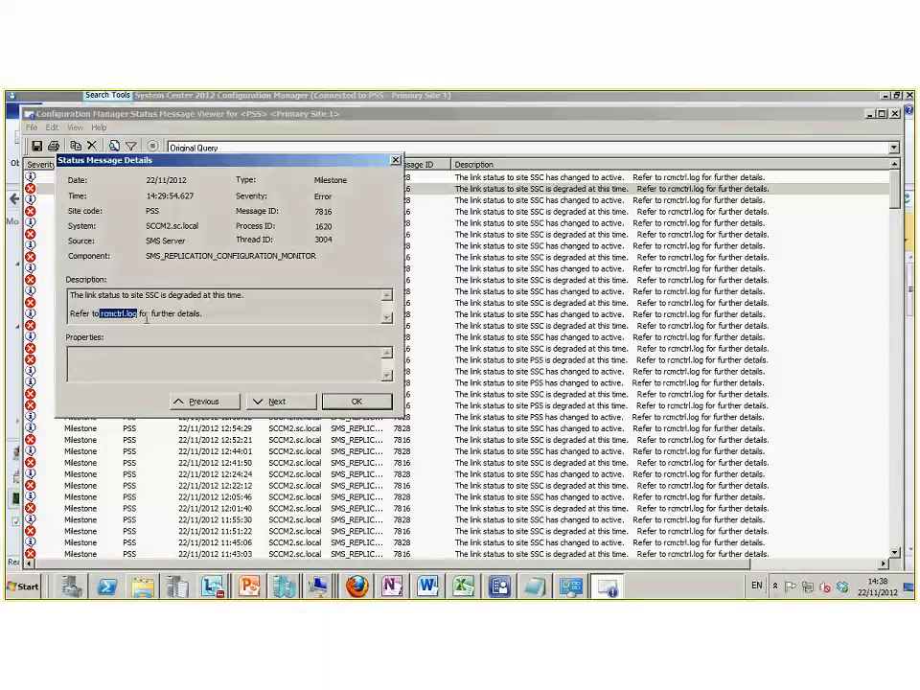
{"action": "left_click", "coordinate": [357, 402]}
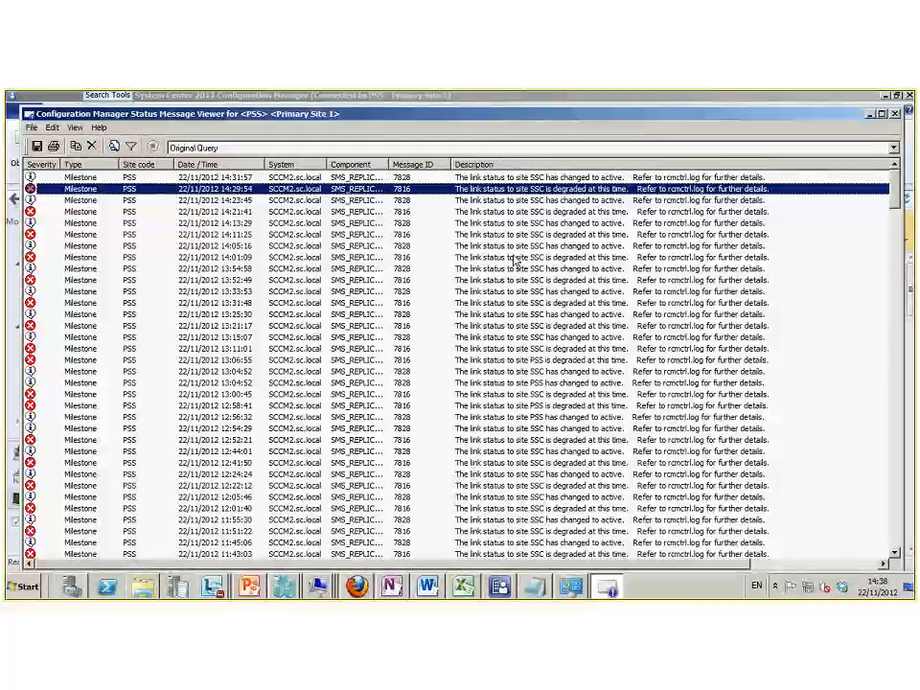
Check the virtual machines on HV2 in Hyper-V Manager, and return to the status message viewer to close it
{"action": "left_click", "coordinate": [291, 588]}
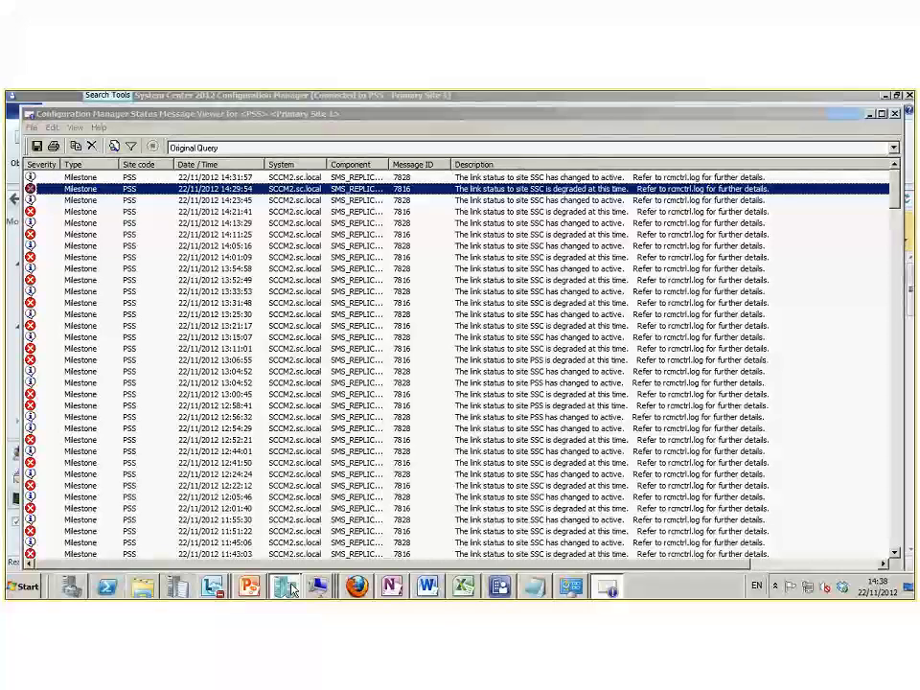
{"action": "left_click", "coordinate": [290, 588]}
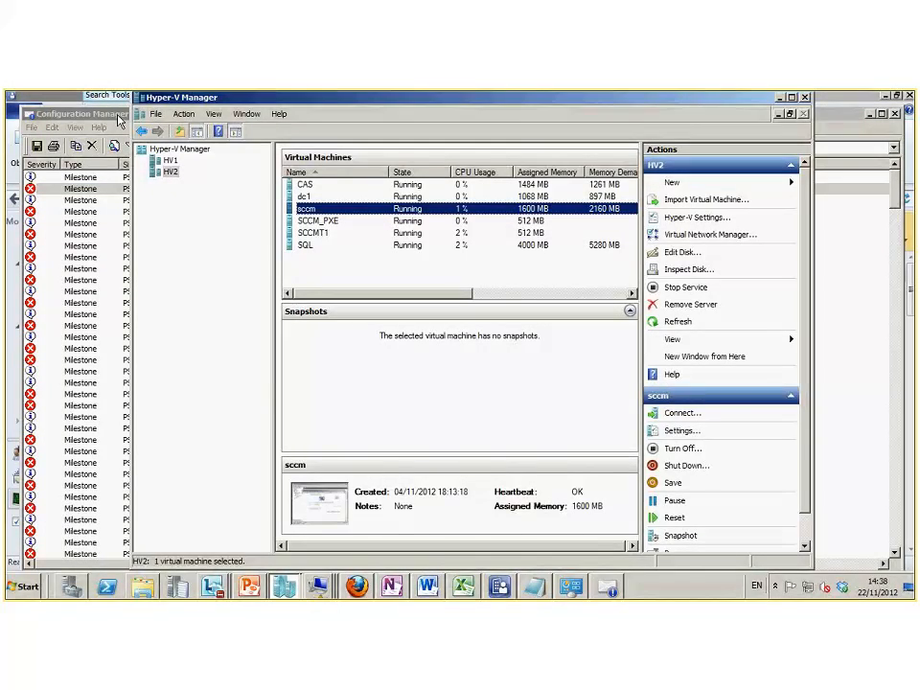
{"action": "left_click", "coordinate": [119, 116]}
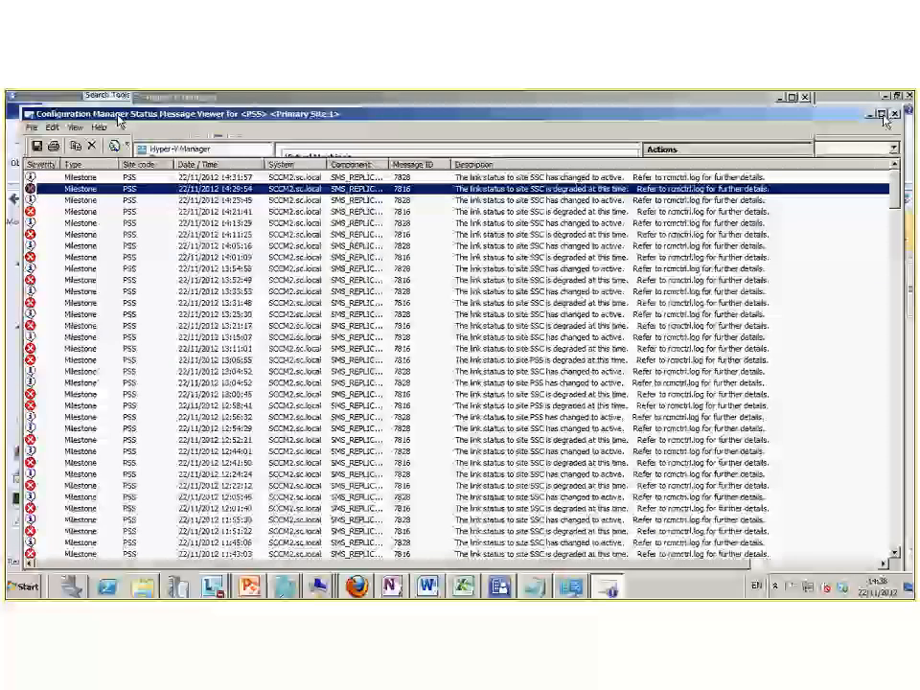
{"action": "left_click", "coordinate": [896, 114]}
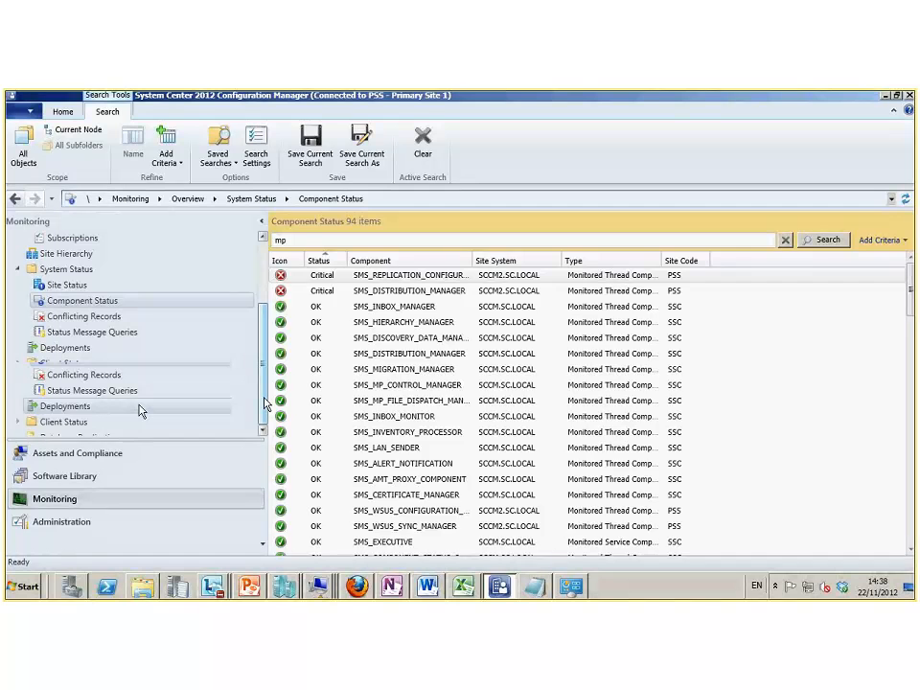
In Database Replication, run Replication Link Analyzer on the PSS–SSC and CAS–PSS links, cancelling each analysis at the time offset rule
{"action": "left_click", "coordinate": [72, 380]}
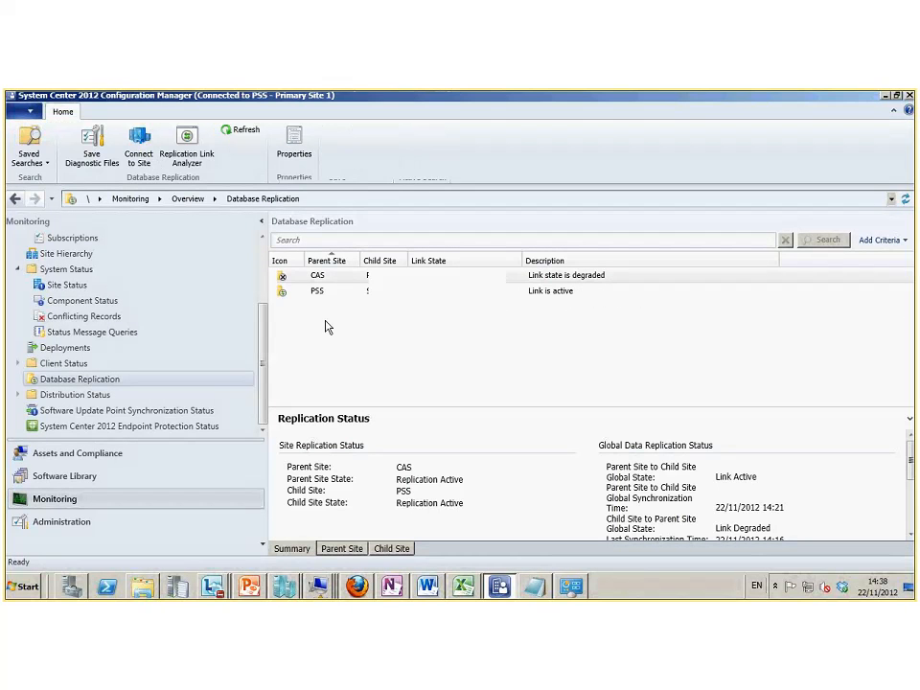
{"action": "left_click", "coordinate": [321, 295]}
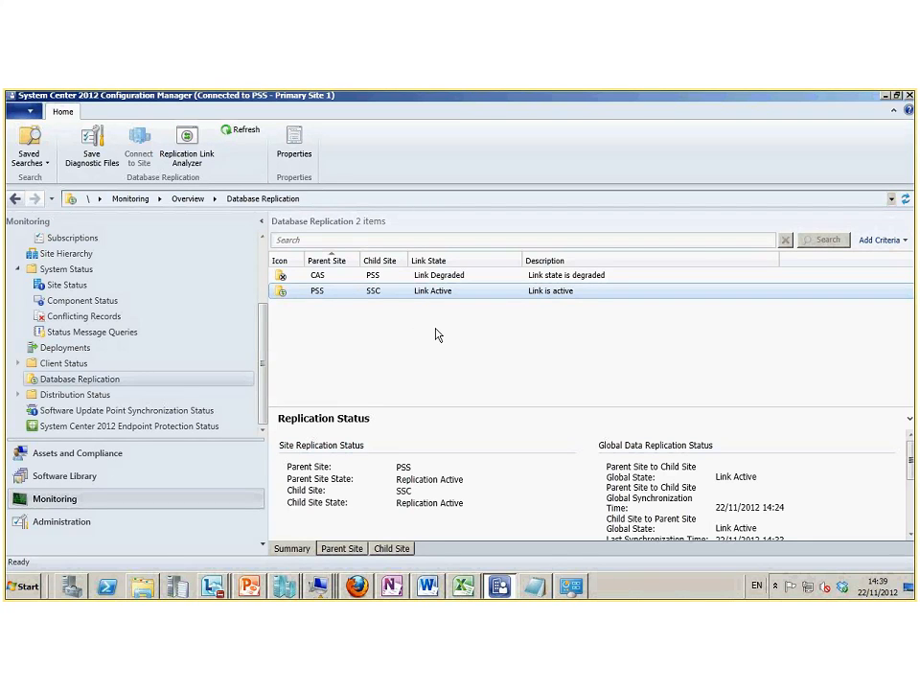
{"action": "left_click", "coordinate": [175, 163]}
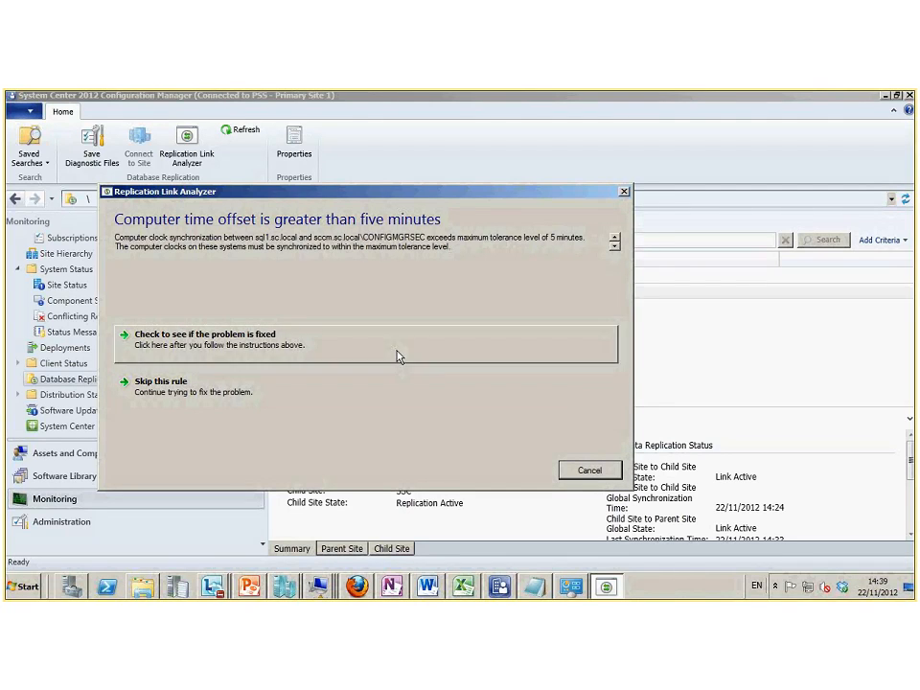
{"action": "left_click", "coordinate": [590, 470]}
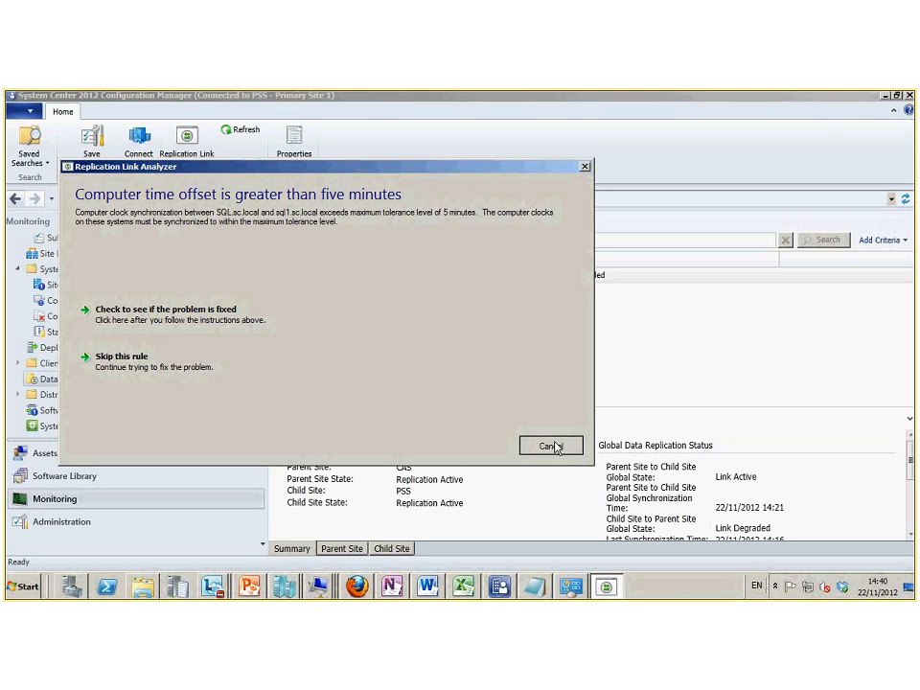
{"action": "left_click", "coordinate": [551, 446]}
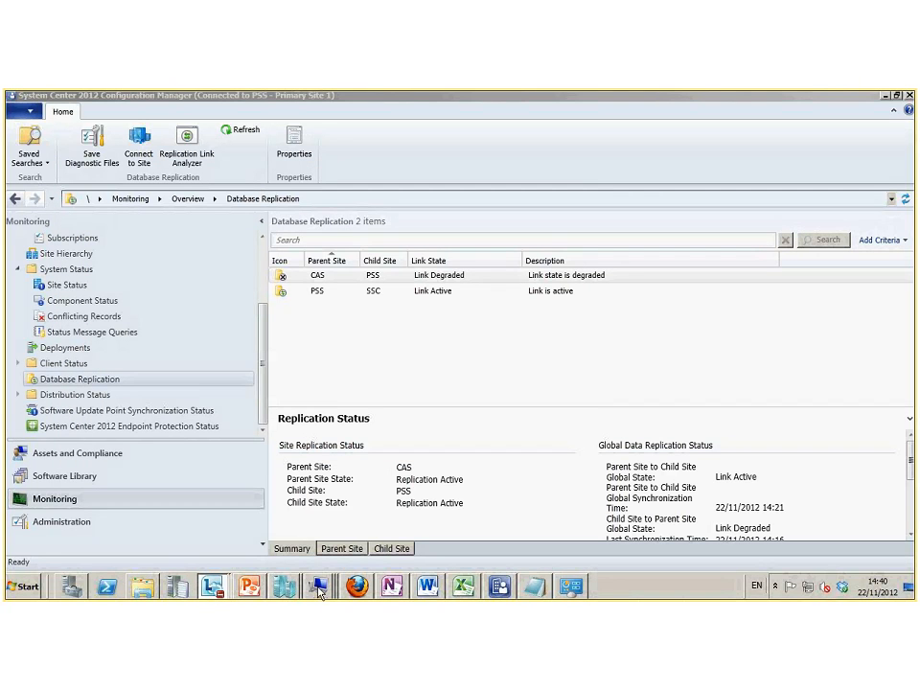
Switch to Hyper-V Manager and review the virtual machines on HV1 and HV2, moving the window aside before leaving it
{"action": "mouse_move", "coordinate": [285, 584]}
{"action": "left_click", "coordinate": [289, 558]}
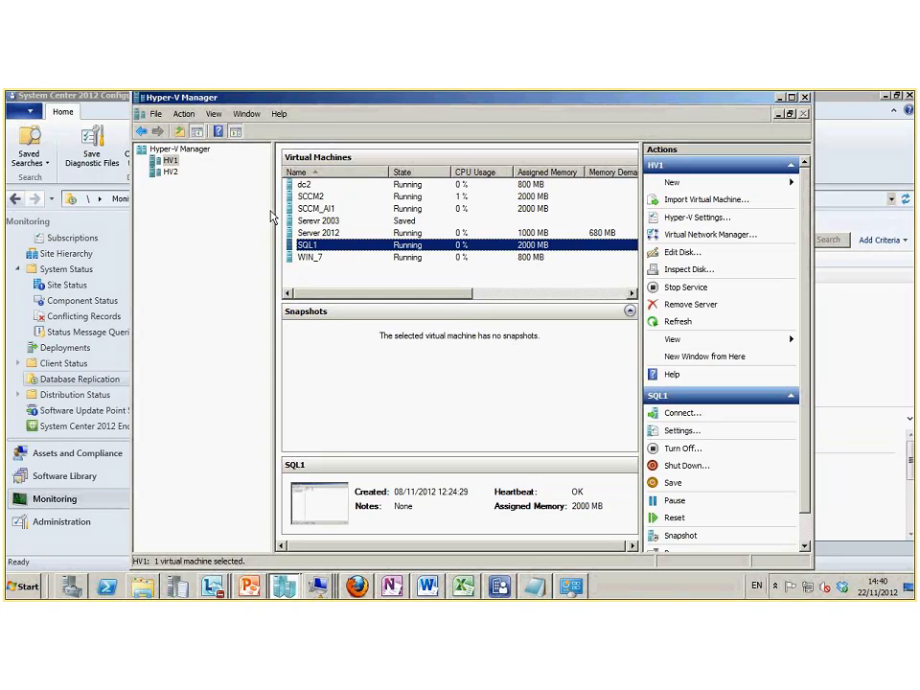
{"action": "left_click", "coordinate": [169, 174]}
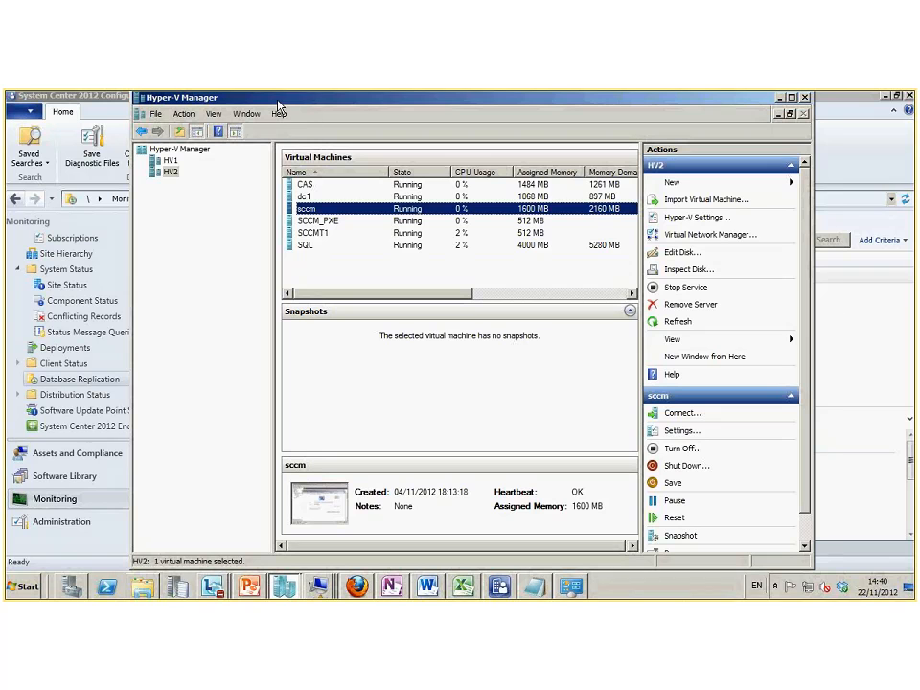
{"action": "left_click_drag", "start_coordinate": [278, 101], "coordinate": [320, 135]}
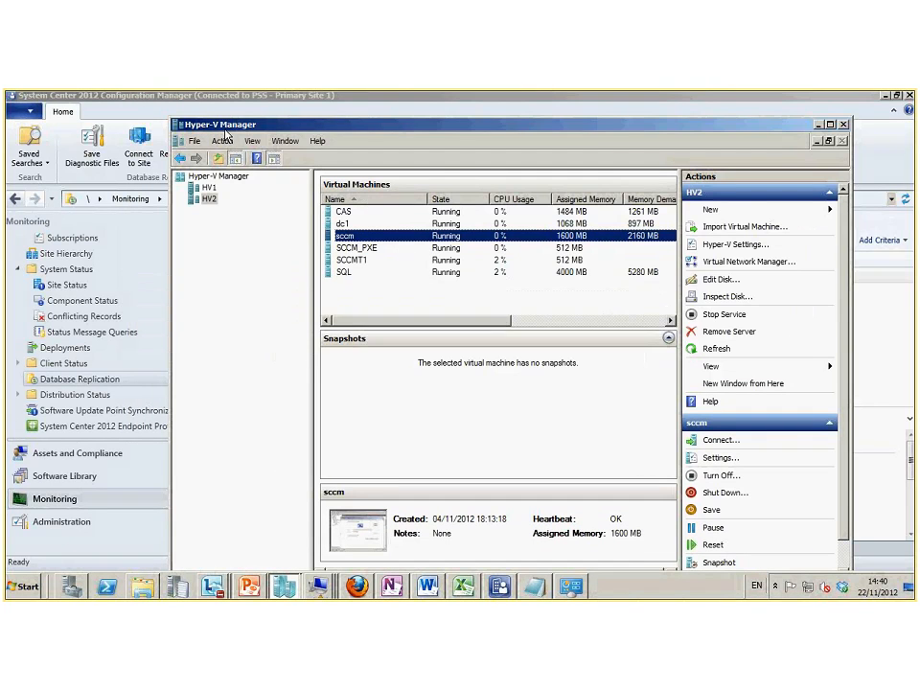
{"action": "left_click_drag", "start_coordinate": [229, 128], "coordinate": [216, 181]}
{"action": "left_click_drag", "start_coordinate": [216, 180], "coordinate": [205, 215]}
{"action": "key", "text": "alt+Tab"}
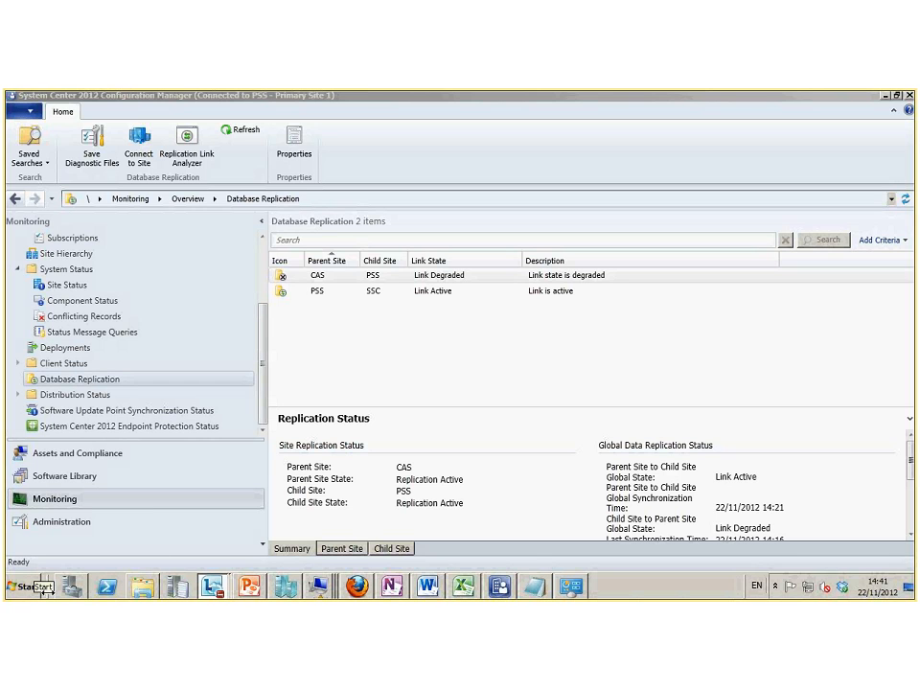
Switch to the SCCM2 virtual machine connection and maximize its window
{"action": "left_click", "coordinate": [319, 585]}
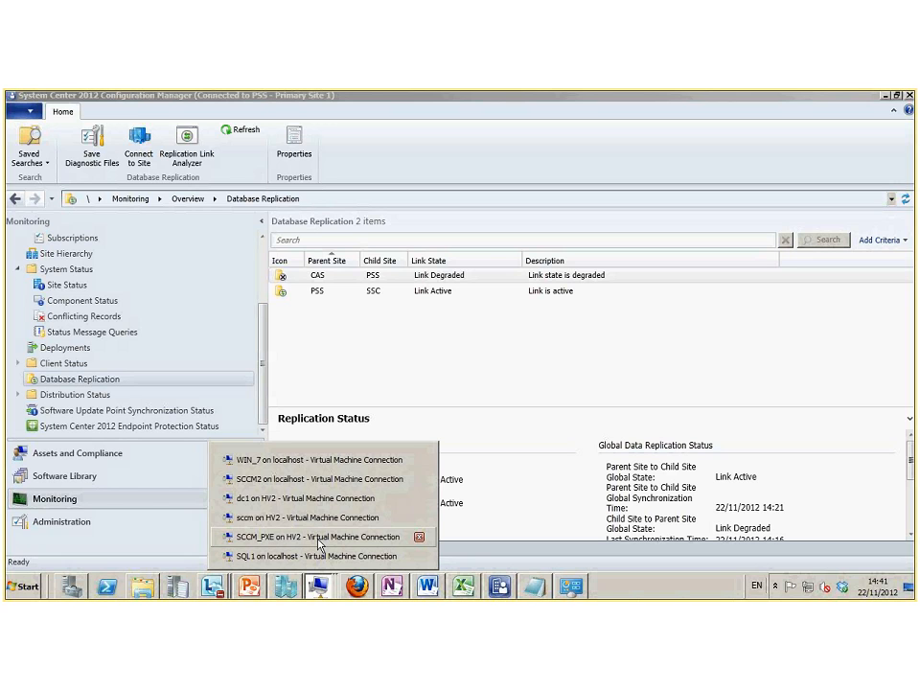
{"action": "left_click", "coordinate": [306, 479]}
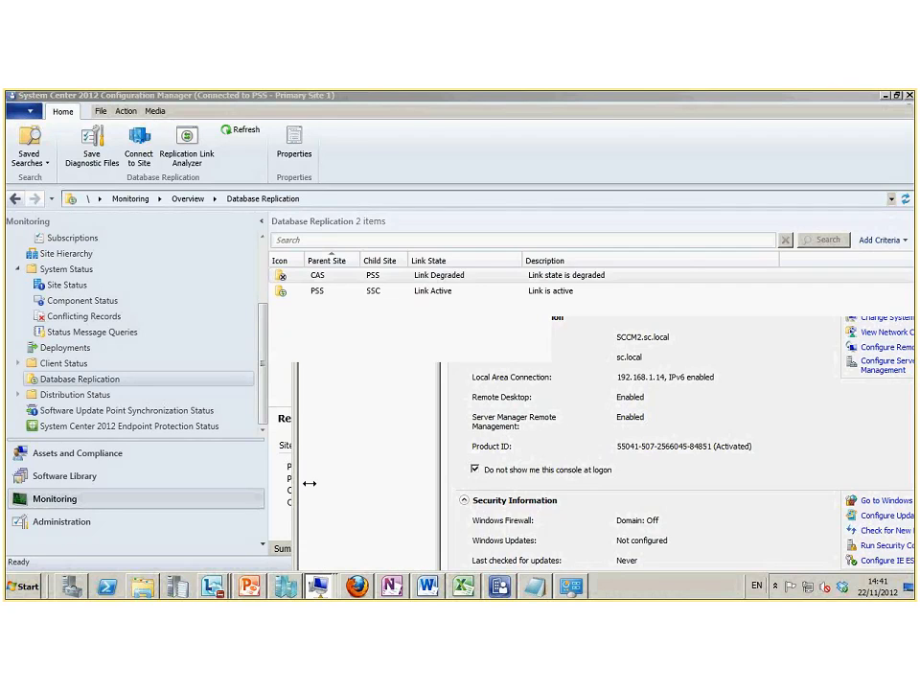
{"action": "left_click_drag", "start_coordinate": [618, 122], "coordinate": [340, 103]}
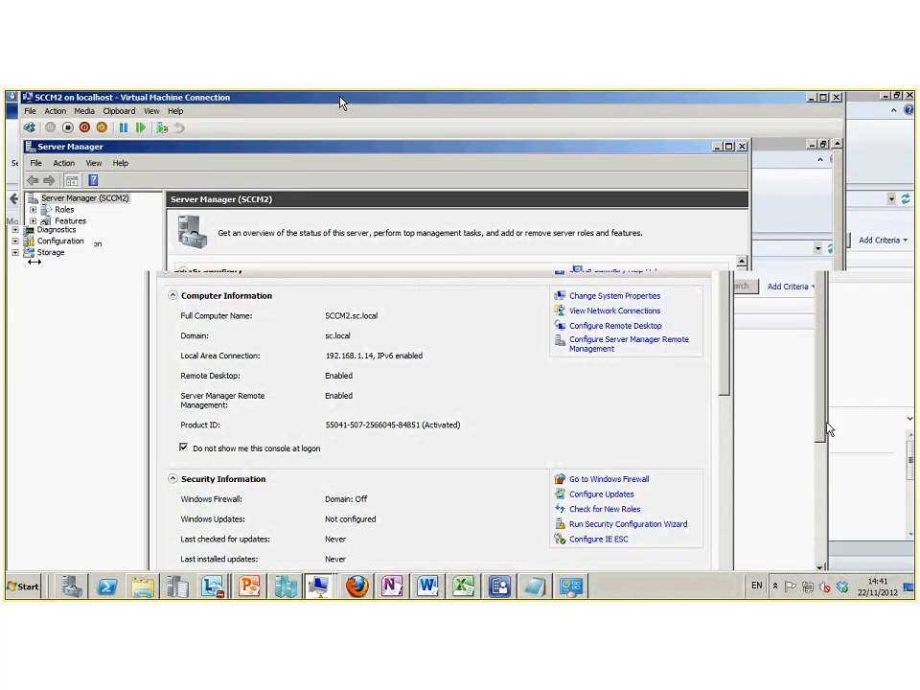
{"action": "double_click", "coordinate": [342, 102]}
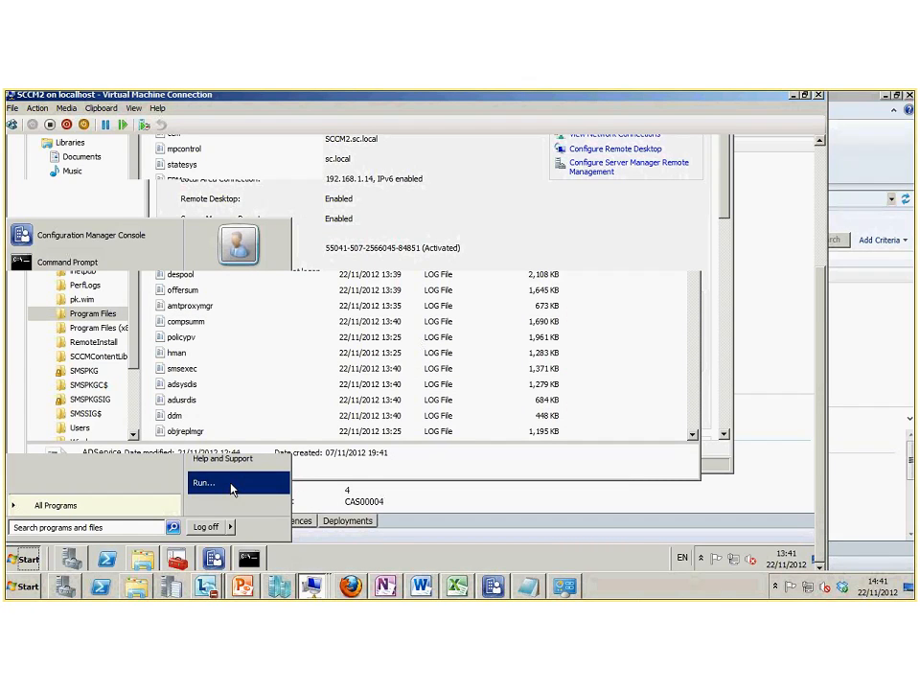
On SCCM2, open the Services console and examine the SMS_EXECUTIVE, SMS_SITE_BACKUP, SMS_SITE_COMPONENT_MANAGER and SMS_SITE_VSS_WRITER services
{"action": "left_click", "coordinate": [231, 485]}
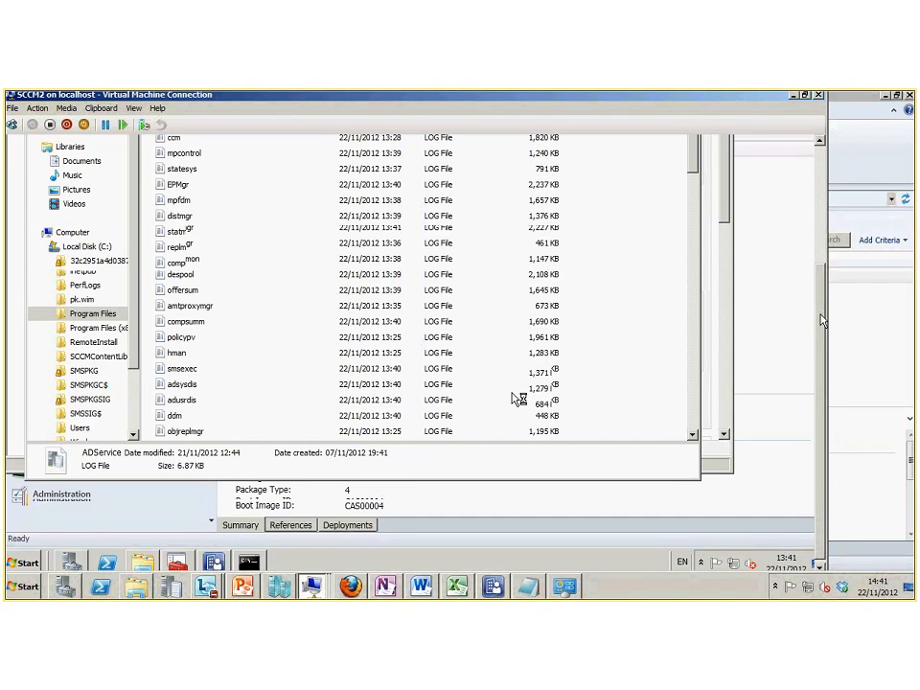
{"action": "left_click", "coordinate": [178, 563]}
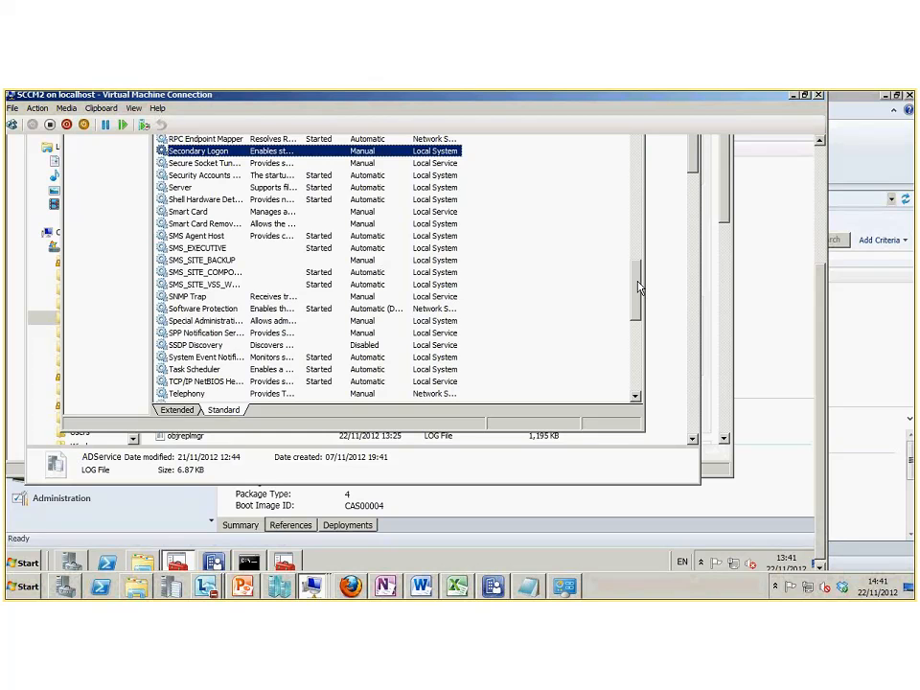
{"action": "left_click_drag", "start_coordinate": [640, 286], "coordinate": [631, 126]}
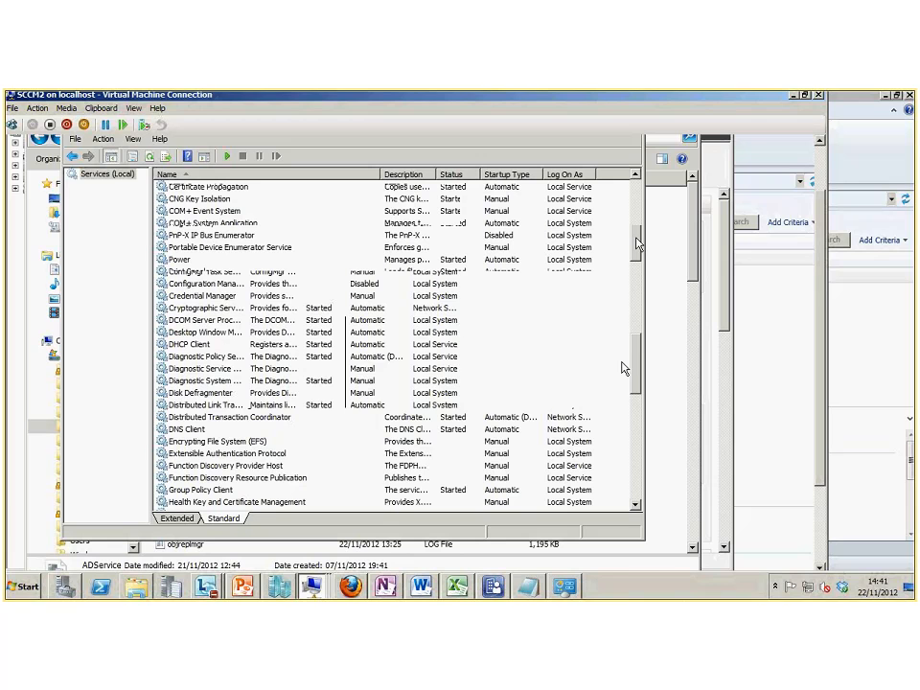
{"action": "left_click_drag", "start_coordinate": [622, 362], "coordinate": [633, 398]}
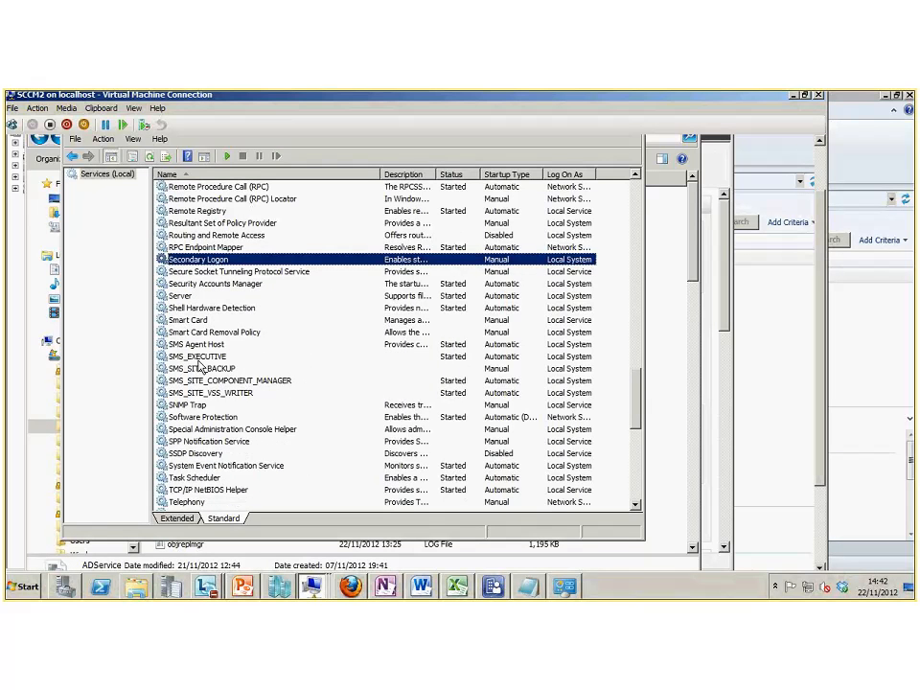
{"action": "left_click", "coordinate": [196, 357]}
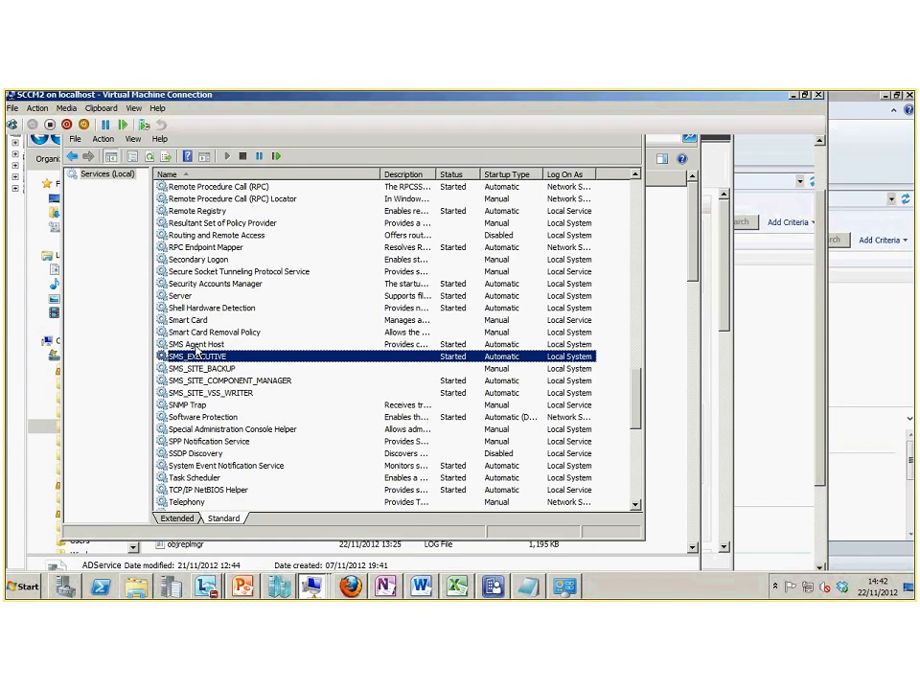
{"action": "left_click", "coordinate": [204, 369]}
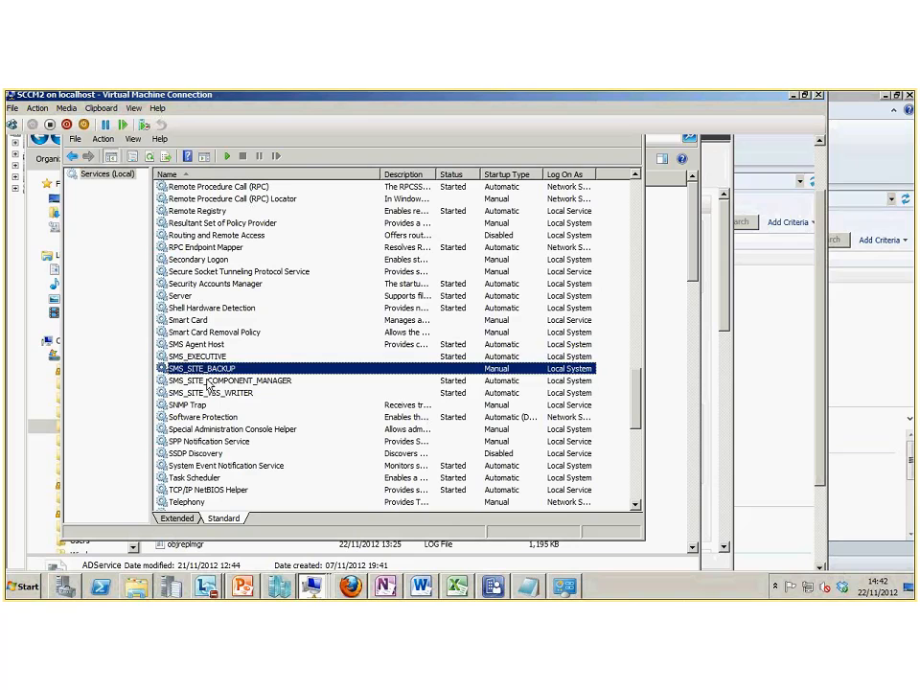
{"action": "left_click", "coordinate": [207, 381]}
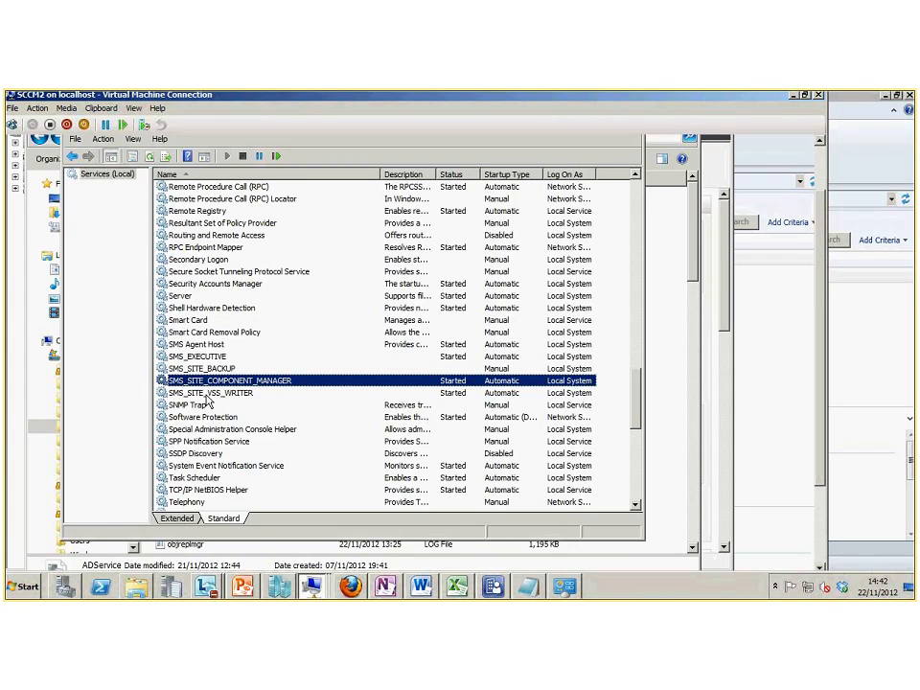
{"action": "left_click", "coordinate": [205, 393]}
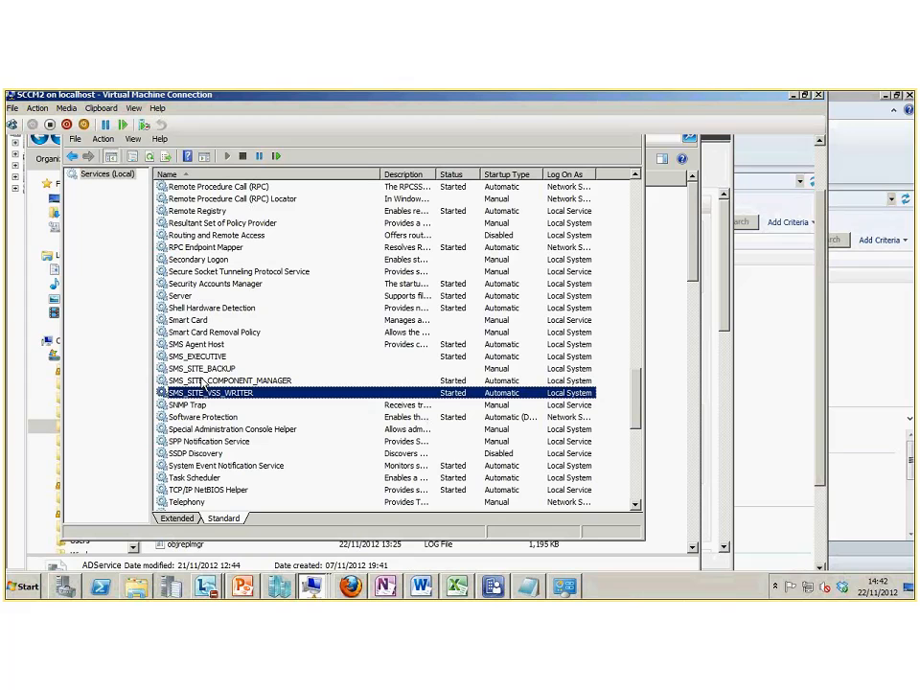
{"action": "left_click", "coordinate": [202, 382]}
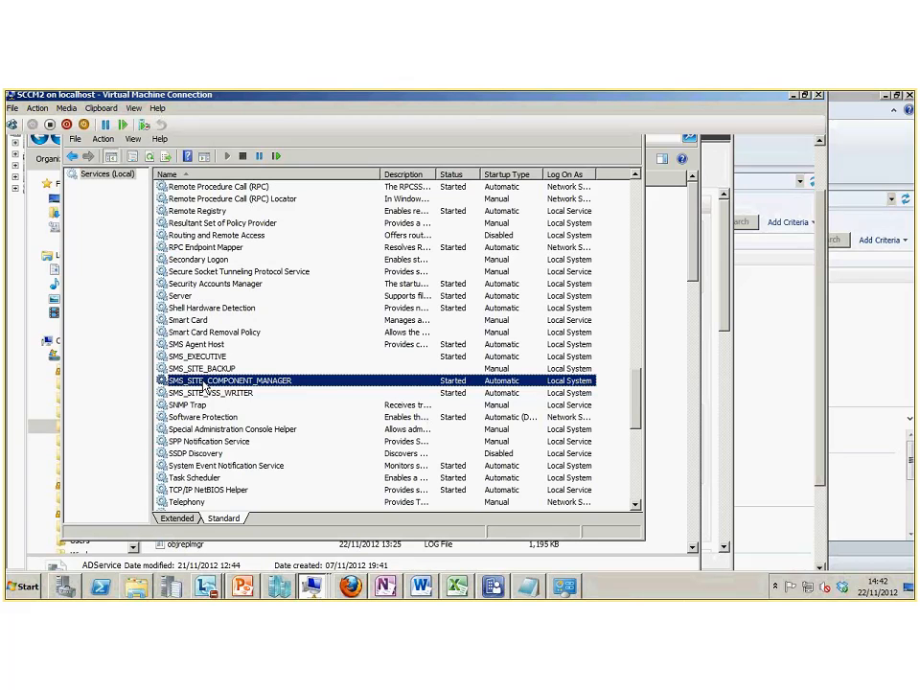
Return to the Configuration Manager console, launch Configuration Manager Service Manager from Component Status, and expand the PSS site's components
{"action": "left_click", "coordinate": [493, 586]}
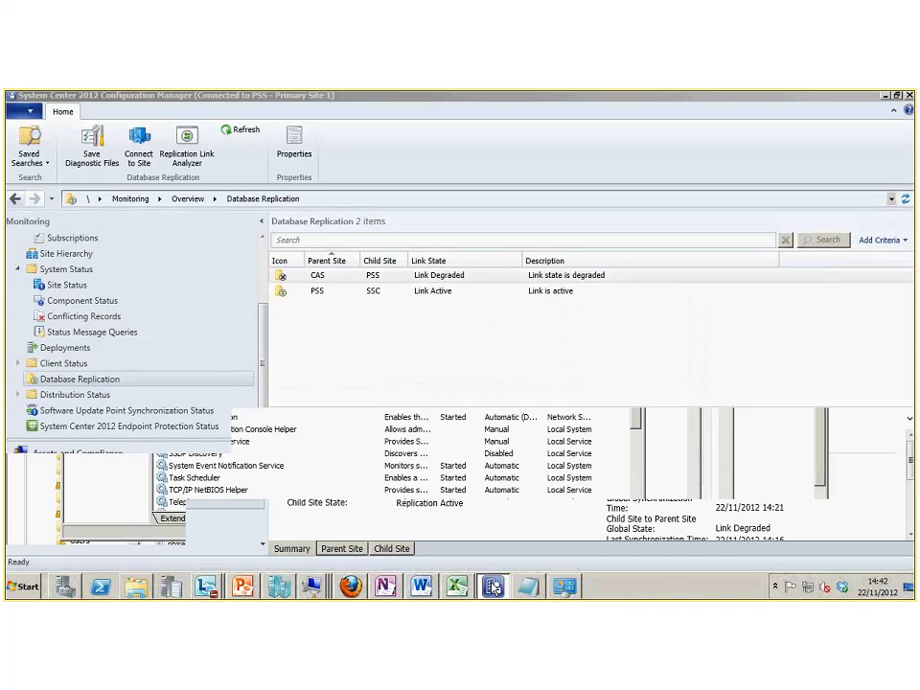
{"action": "left_click", "coordinate": [74, 305]}
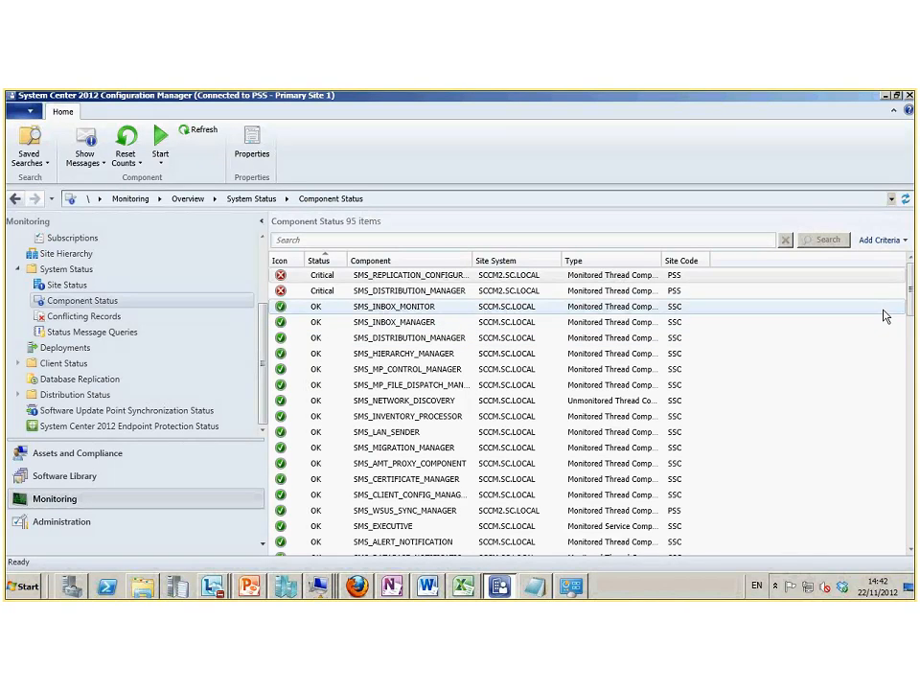
{"action": "left_click", "coordinate": [160, 148]}
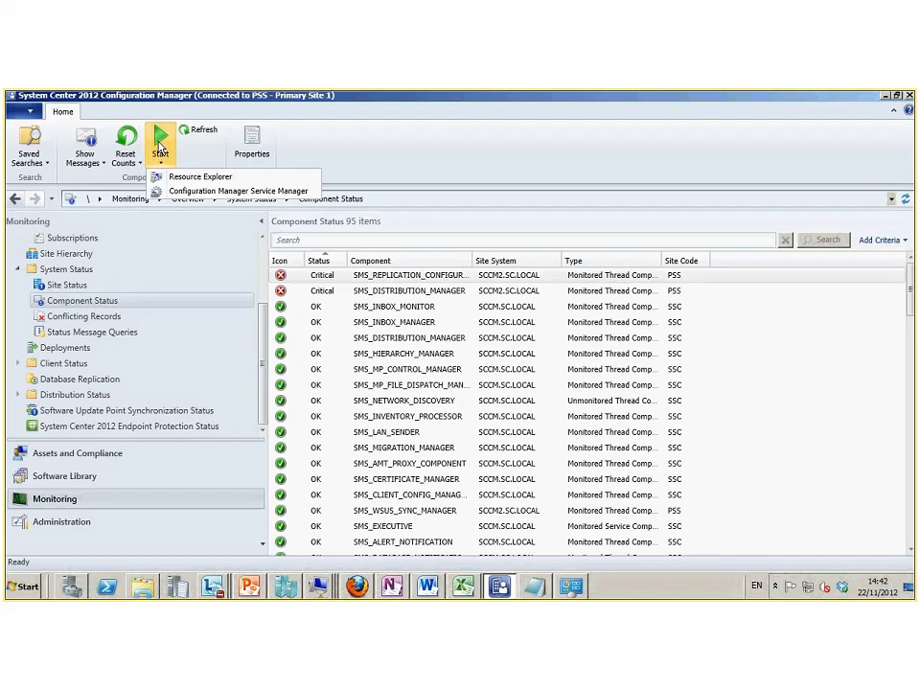
{"action": "left_click", "coordinate": [204, 193]}
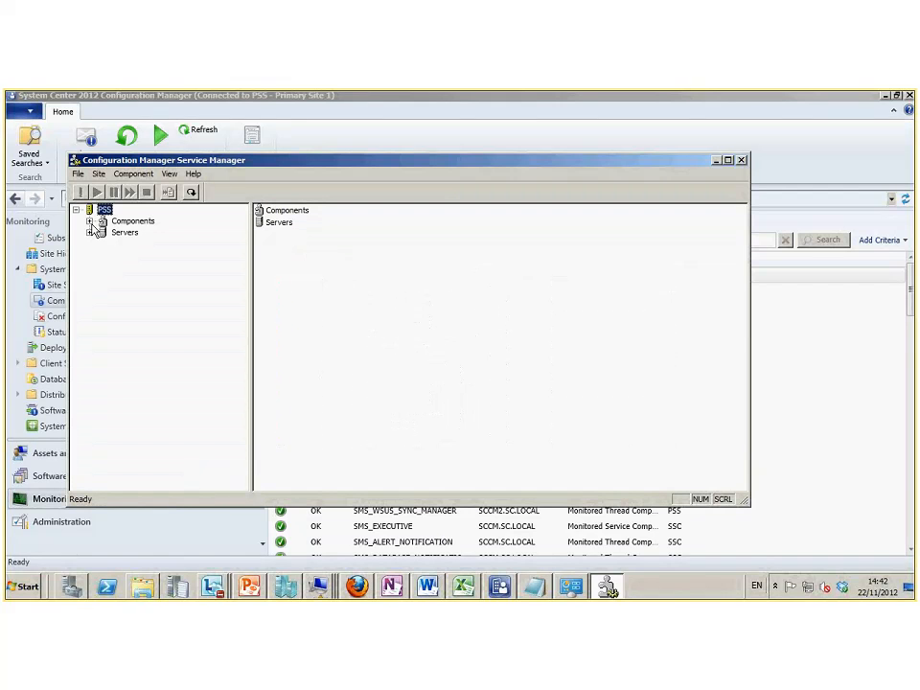
{"action": "left_click", "coordinate": [89, 221]}
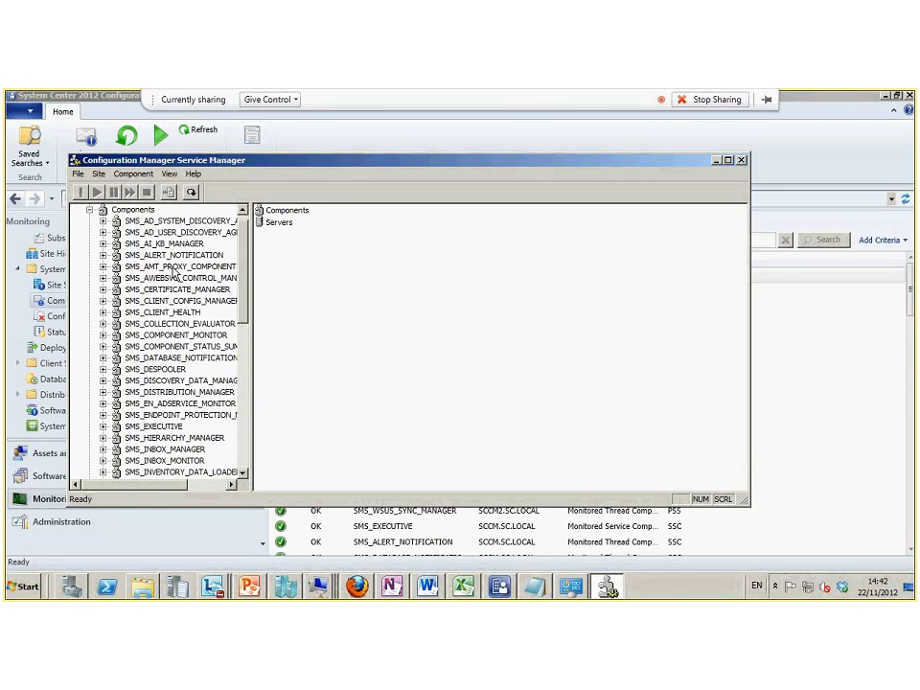
Query and start the SMS_AD_SYSTEM_DISCOVERY_AGENT component, query it again, and close Configuration Manager Service Manager
{"action": "left_click", "coordinate": [174, 268]}
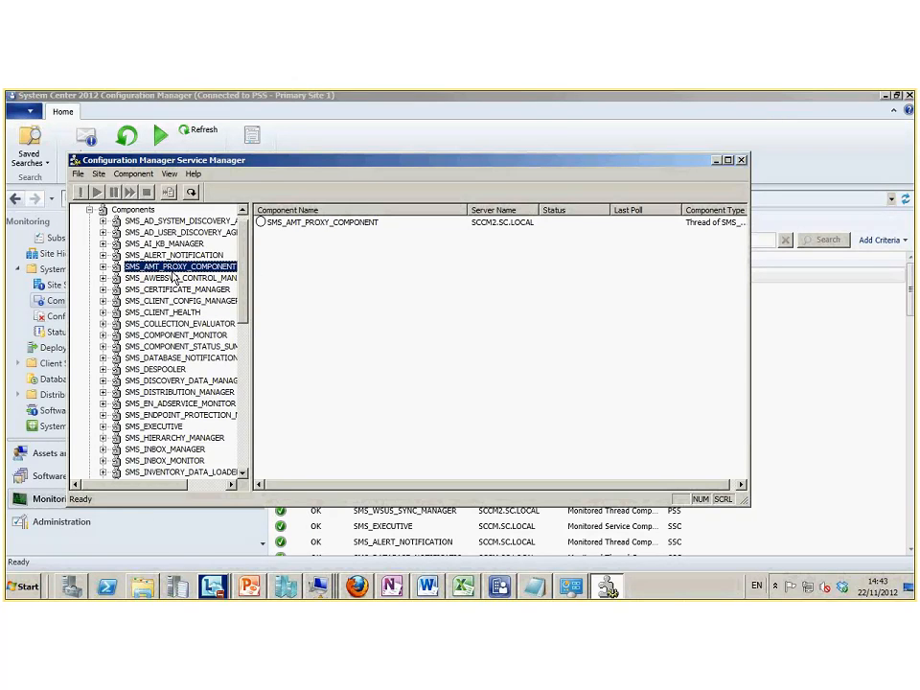
{"action": "left_click", "coordinate": [158, 222]}
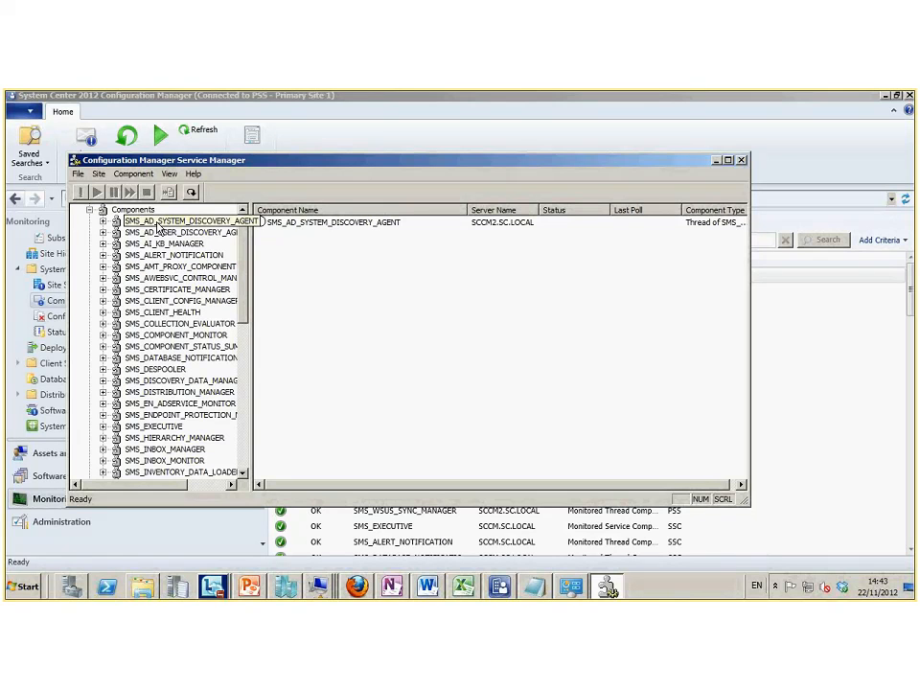
{"action": "left_click", "coordinate": [264, 222]}
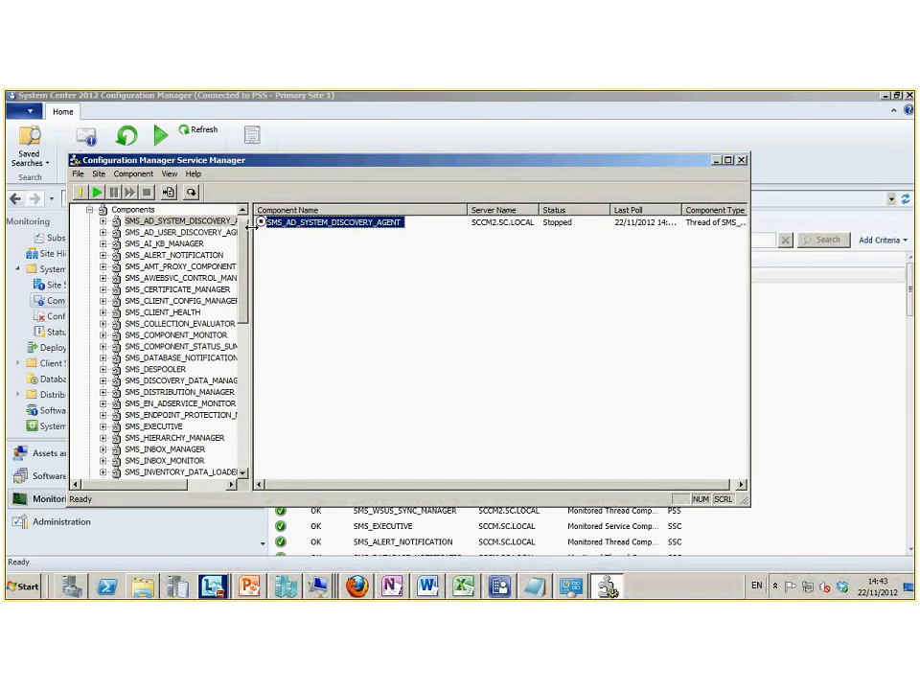
{"action": "left_click", "coordinate": [98, 192]}
{"action": "left_click_drag", "start_coordinate": [253, 244], "coordinate": [285, 244]}
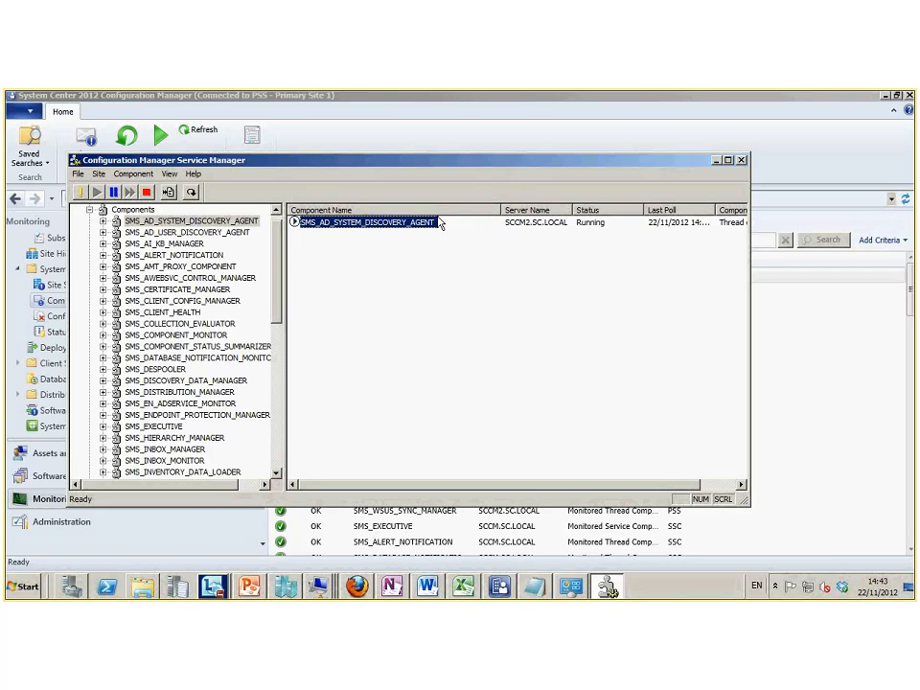
{"action": "left_click", "coordinate": [82, 194]}
{"action": "left_click", "coordinate": [742, 161]}
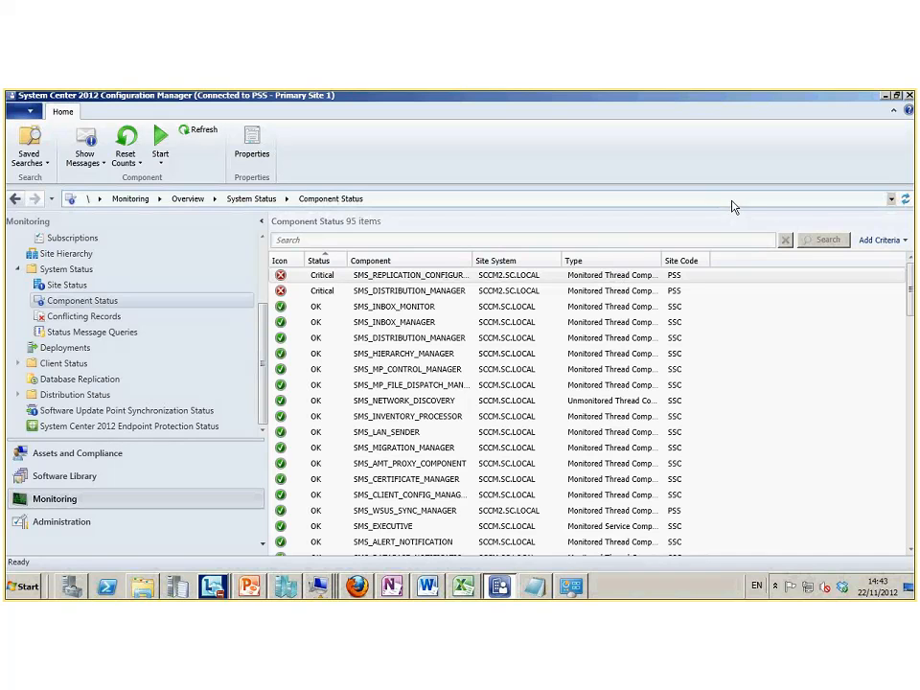
{"action": "left_click", "coordinate": [313, 277]}
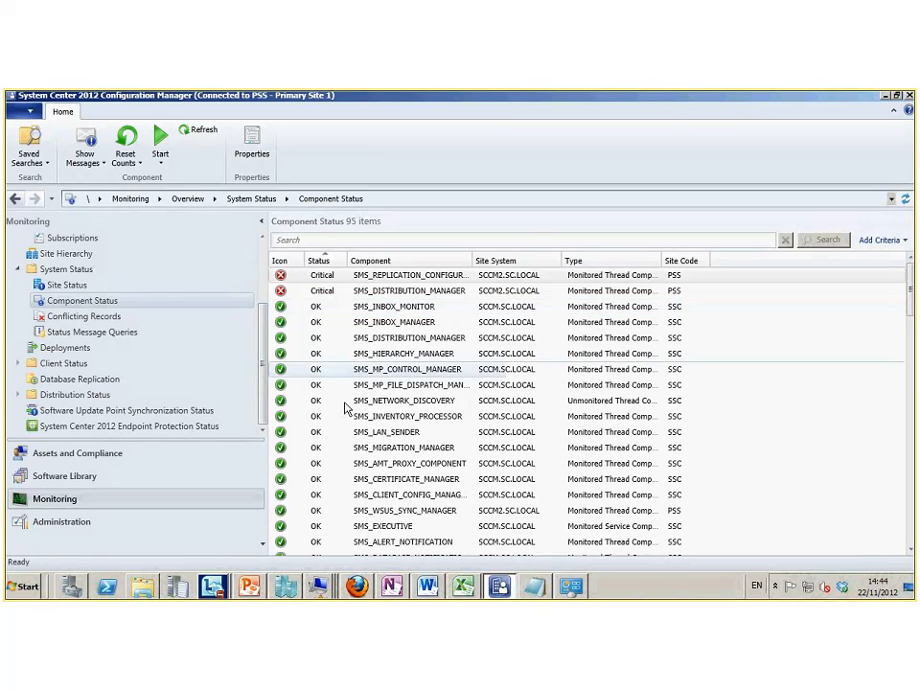
Open the Site Maintenance tasks of the PSS primary site in Administration and enable the Rebuild Indexes task
{"action": "left_click", "coordinate": [108, 533]}
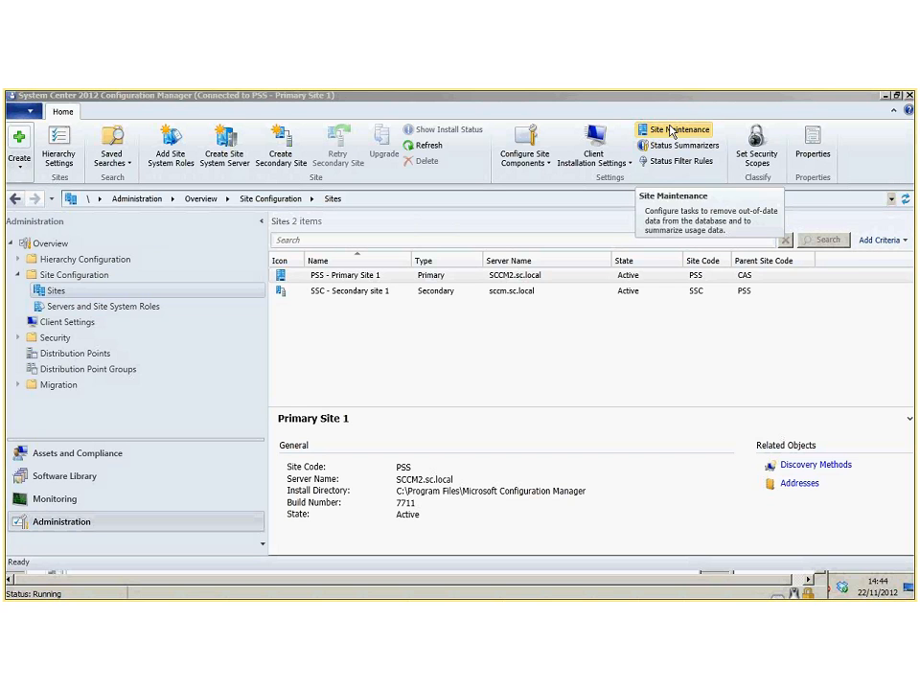
{"action": "left_click", "coordinate": [672, 131]}
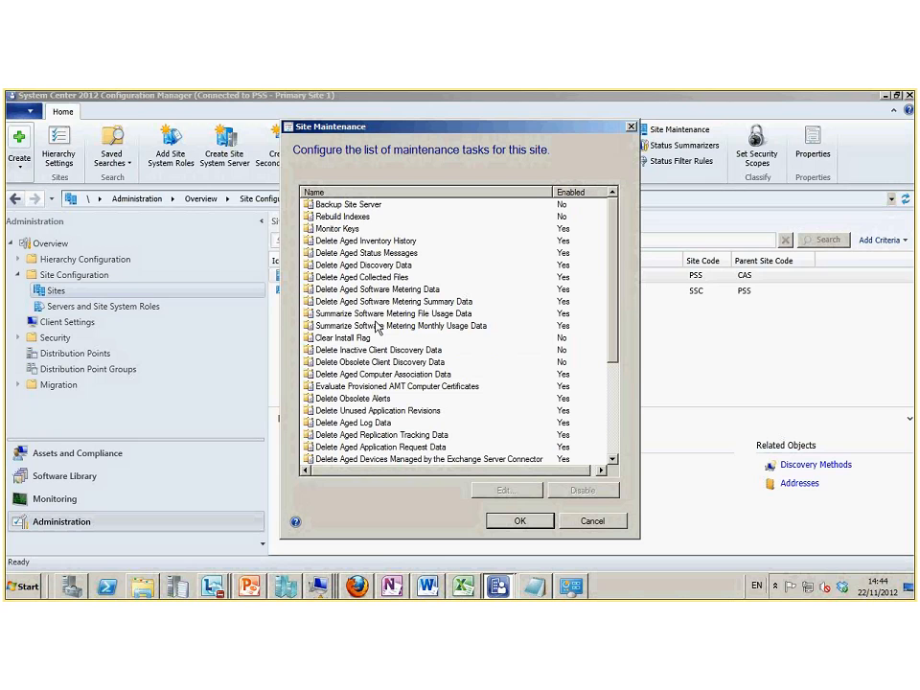
{"action": "left_click", "coordinate": [343, 217]}
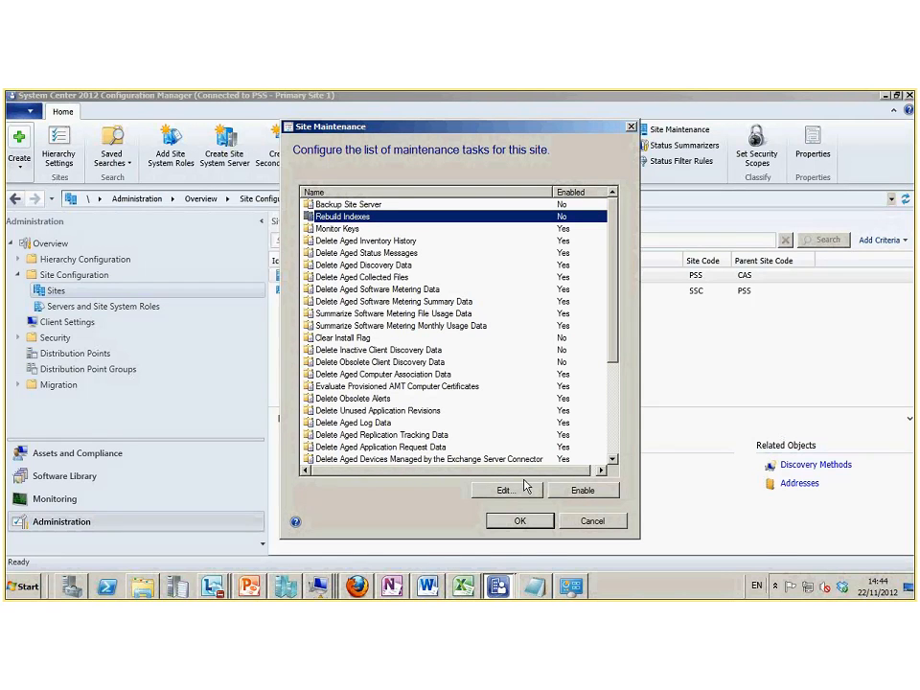
{"action": "left_click", "coordinate": [582, 489]}
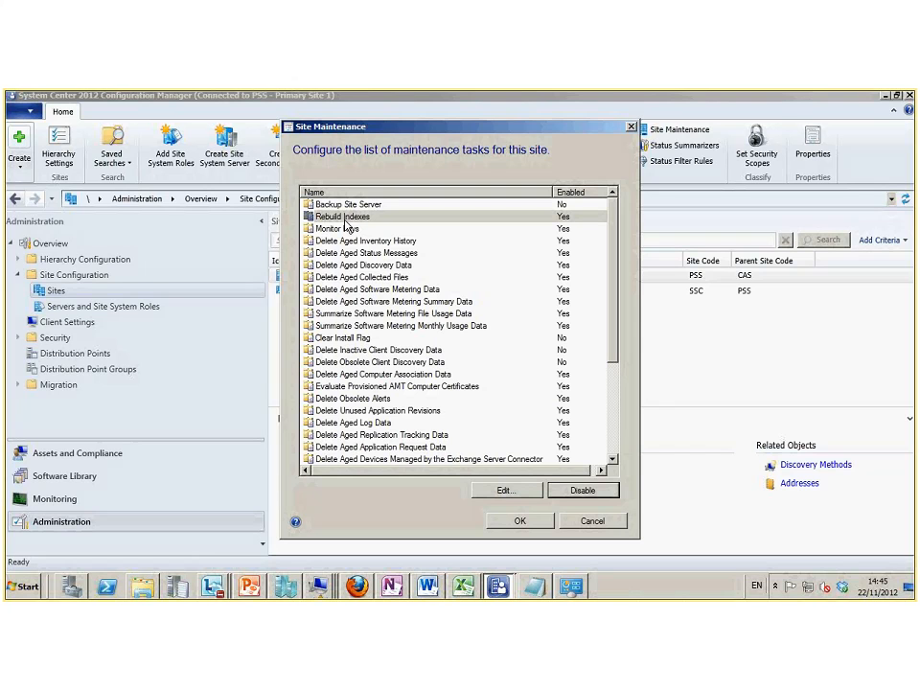
Open the Backup Site Server maintenance task for editing and enable the task
{"action": "left_click", "coordinate": [335, 203]}
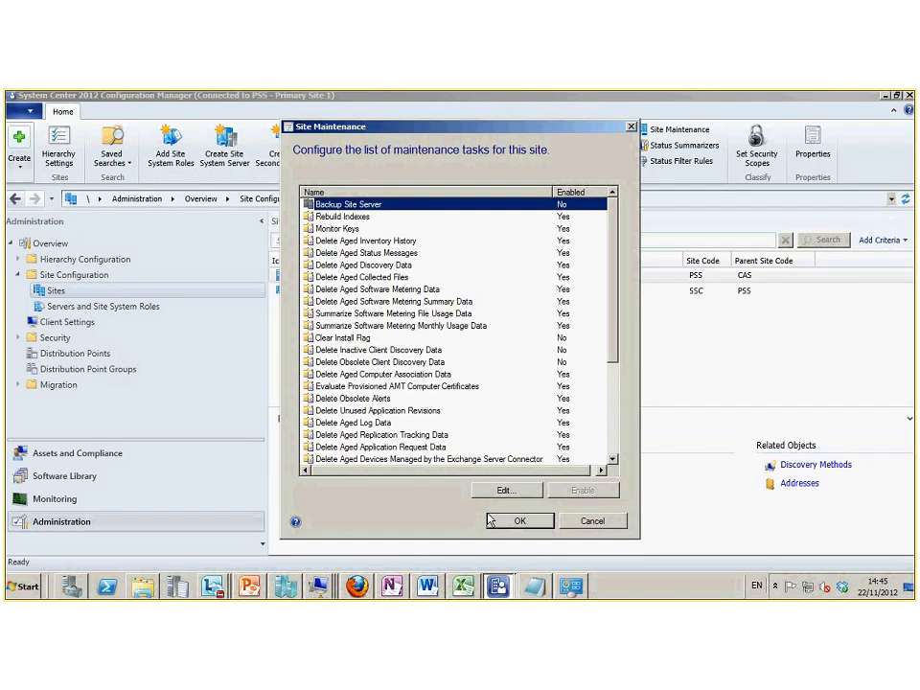
{"action": "left_click", "coordinate": [506, 489]}
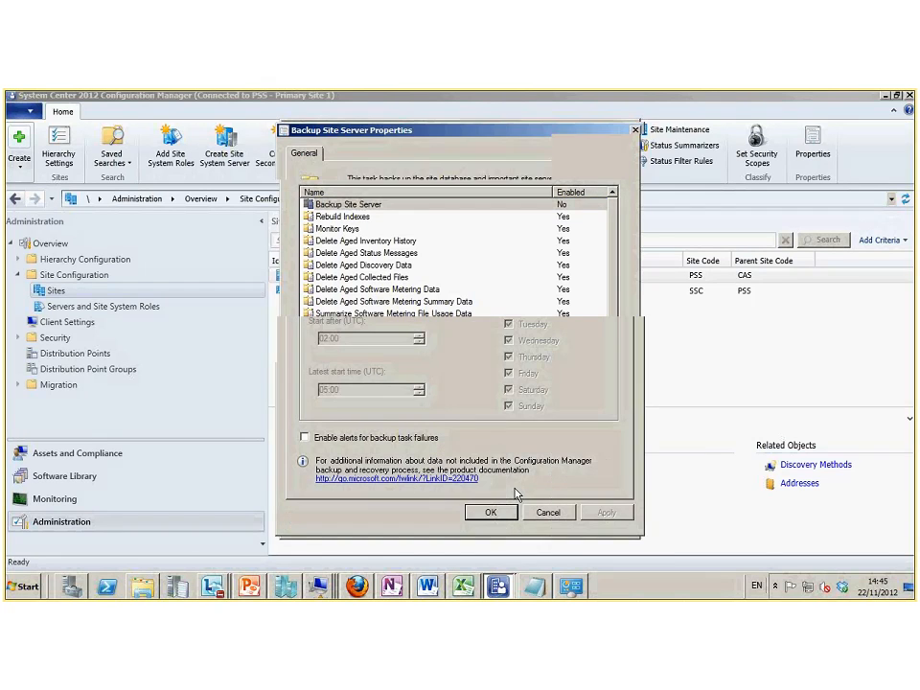
{"action": "left_click", "coordinate": [354, 224]}
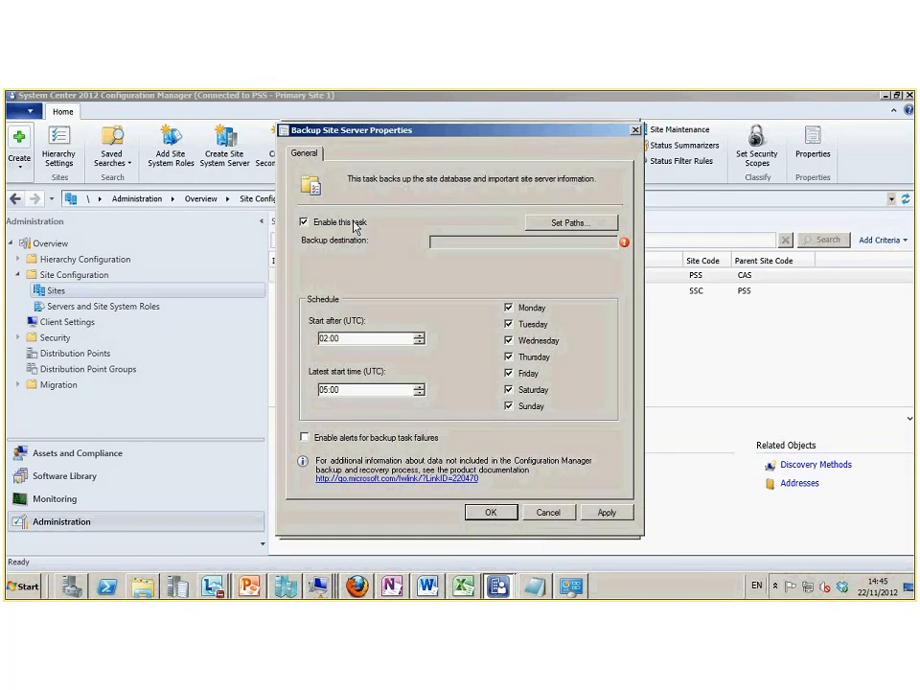
Set the site and SQL backup destinations to c:\ using local drives on site server and SQL Server, and enable alerts for backup task failures
{"action": "left_click", "coordinate": [571, 224]}
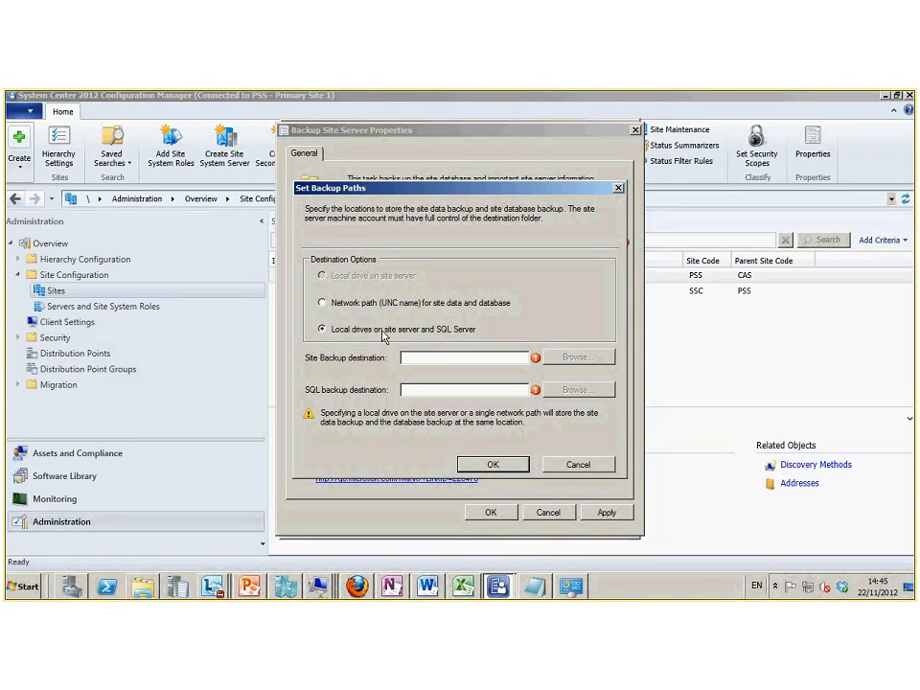
{"action": "left_click", "coordinate": [431, 357]}
{"action": "type", "text": "c:\\"}
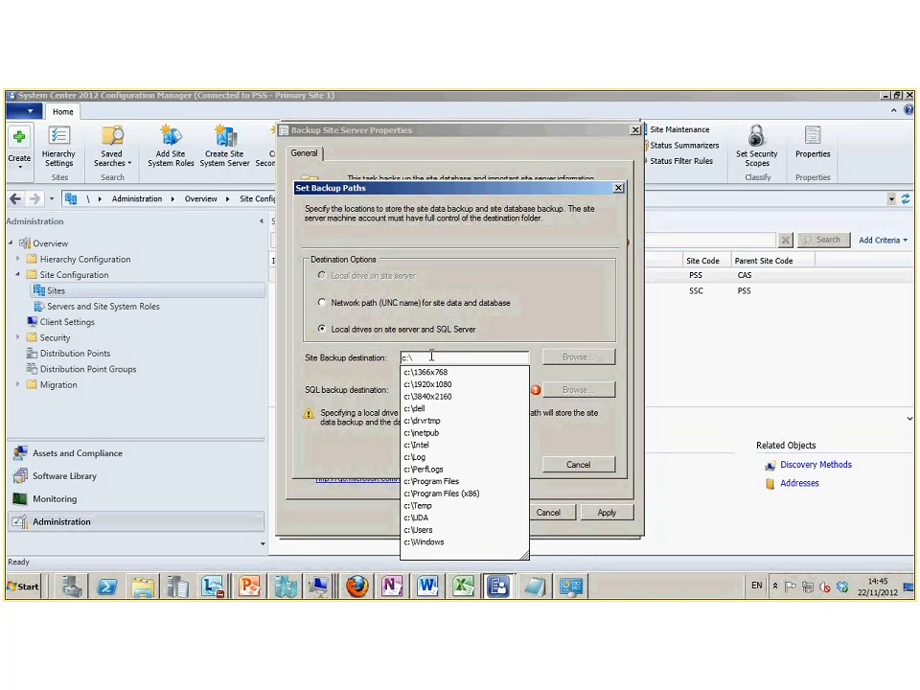
{"action": "left_click", "coordinate": [480, 332]}
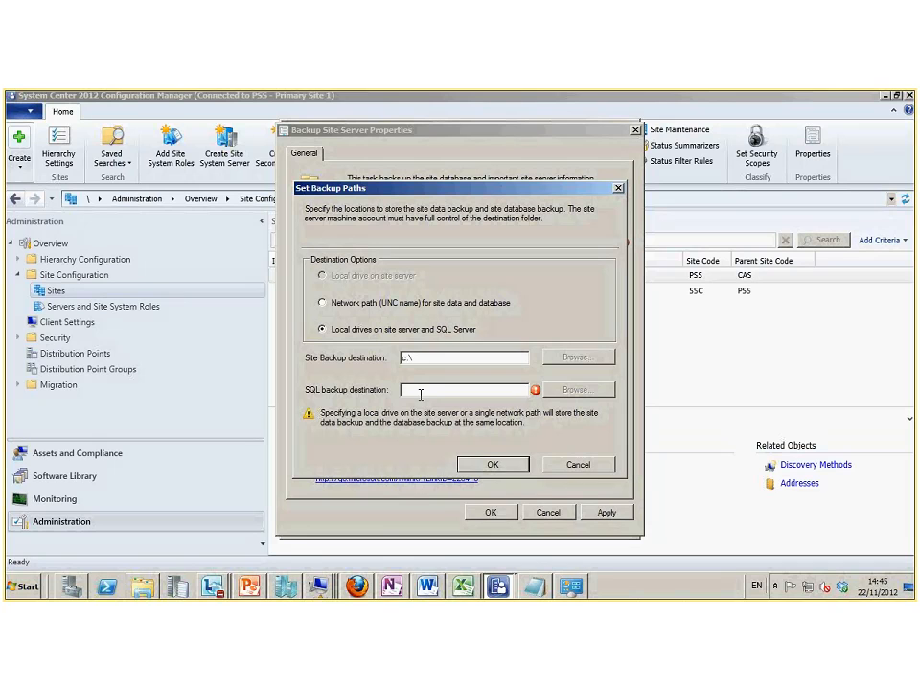
{"action": "type", "text": "c:\\"}
{"action": "left_click", "coordinate": [437, 303]}
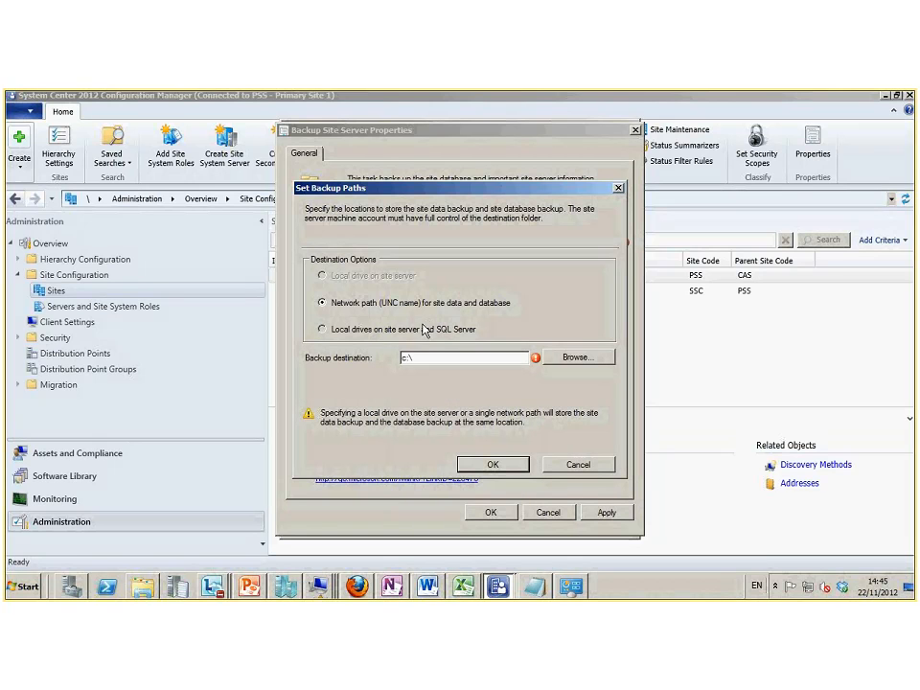
{"action": "left_click", "coordinate": [425, 329]}
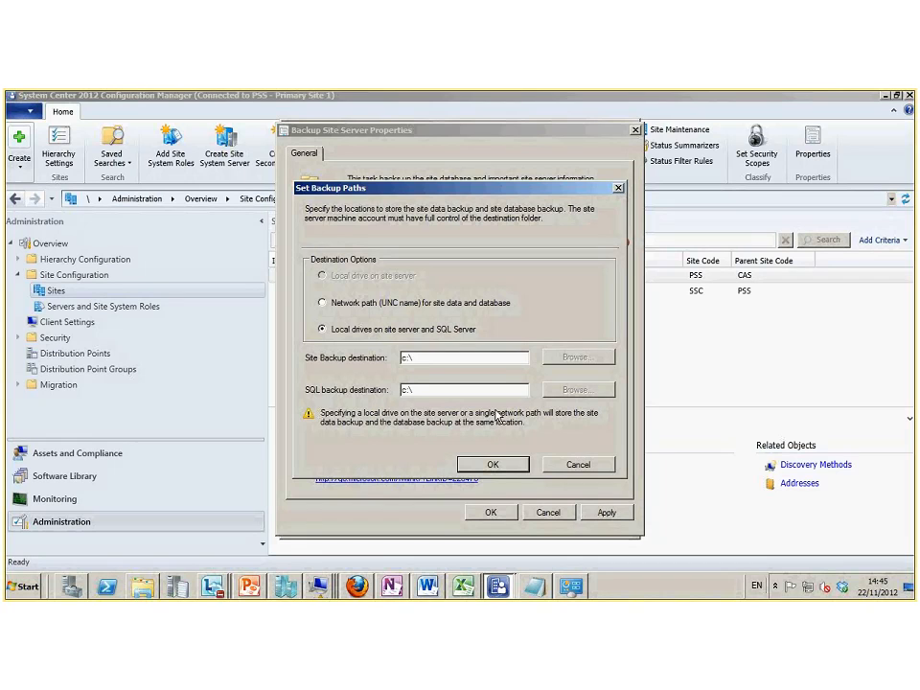
{"action": "left_click", "coordinate": [493, 463]}
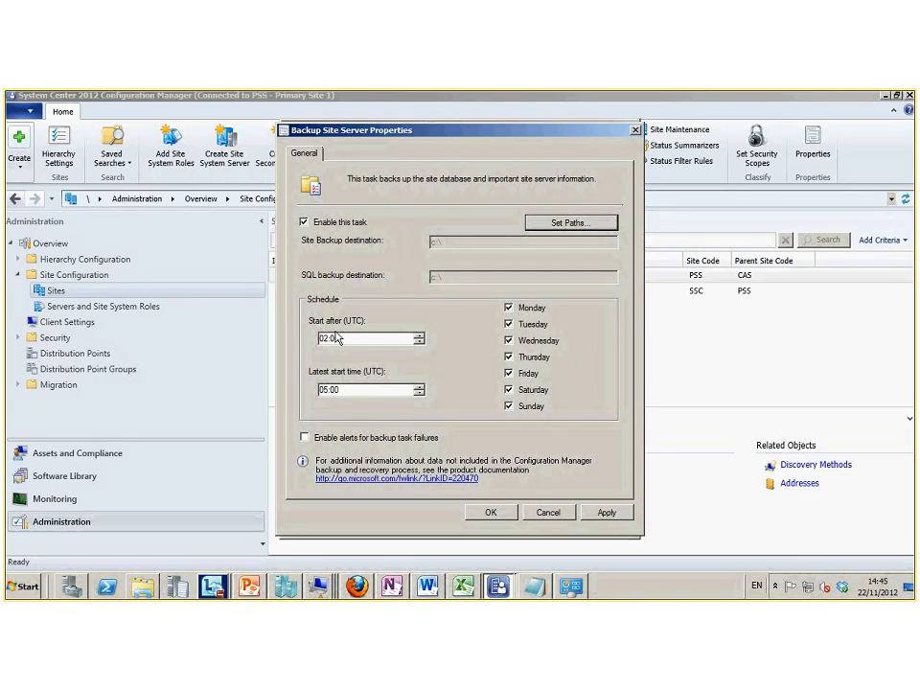
{"action": "left_click", "coordinate": [305, 438]}
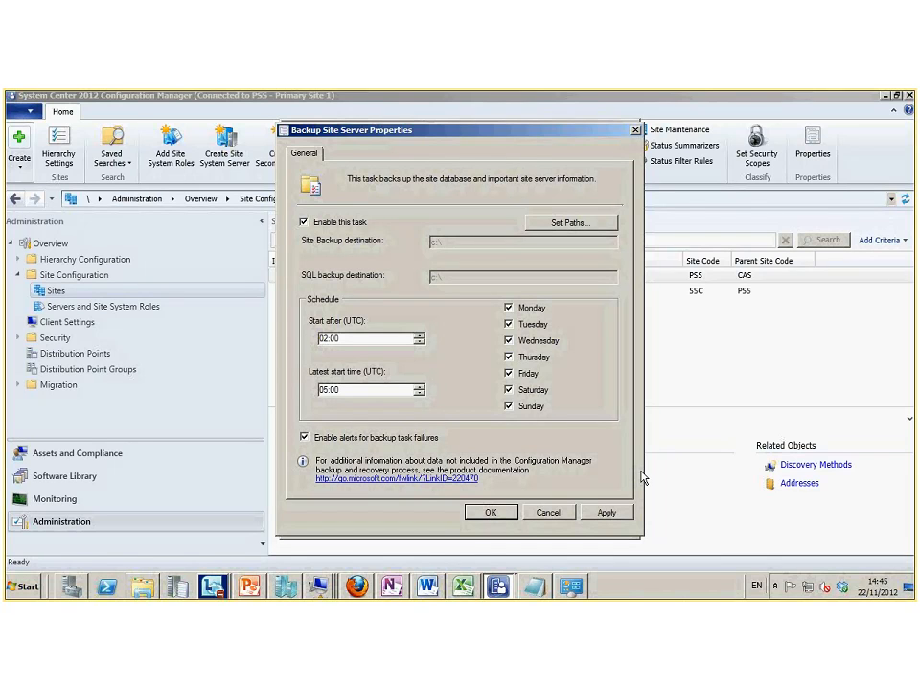
{"action": "left_click", "coordinate": [503, 516]}
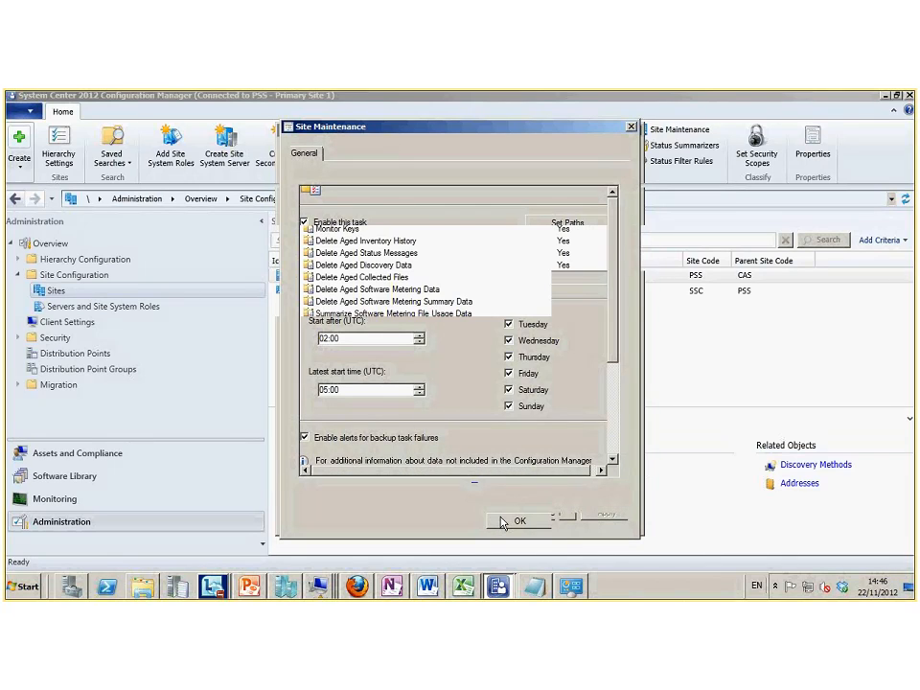
Confirm the Backup Site Server task settings and close the site maintenance configuration
{"action": "left_click", "coordinate": [528, 527]}
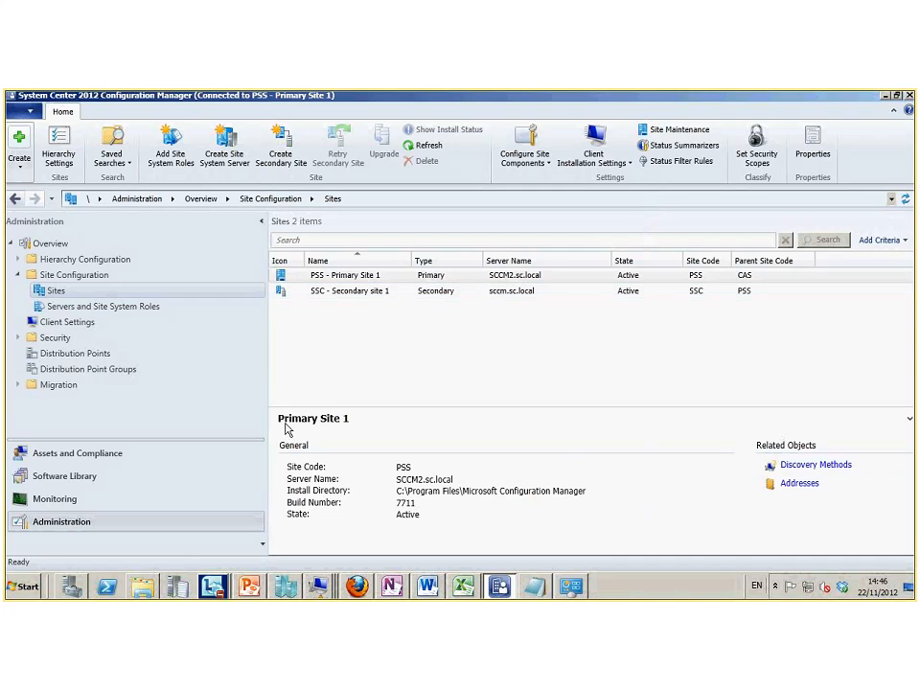
Open Configuration Manager Service Manager from Component Status, widen its tree, and examine the SSC site's components on SCCM.SC.LOCAL
{"action": "left_click", "coordinate": [58, 500]}
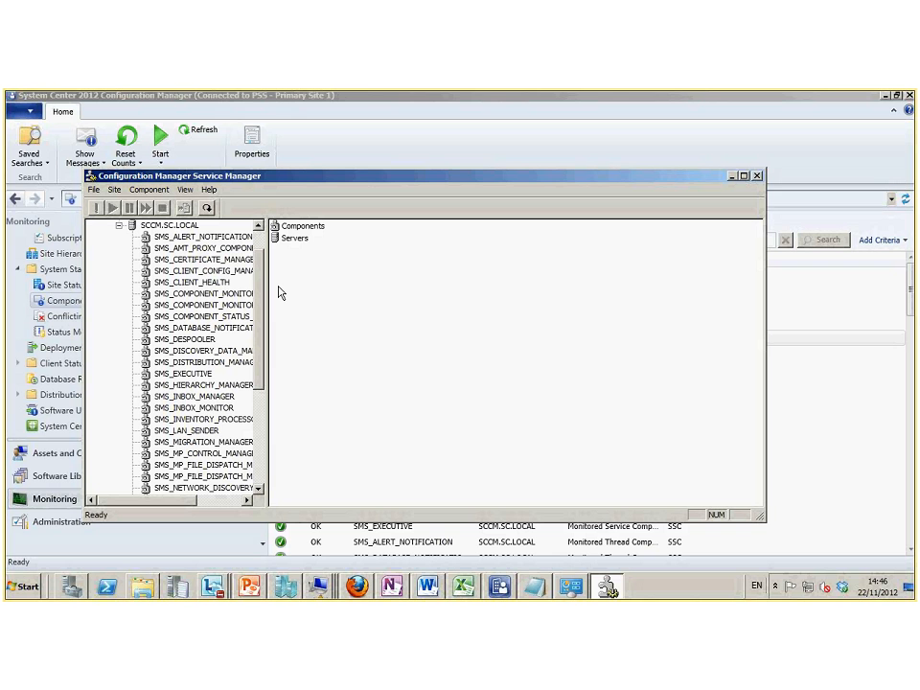
{"action": "left_click_drag", "start_coordinate": [267, 290], "coordinate": [392, 271]}
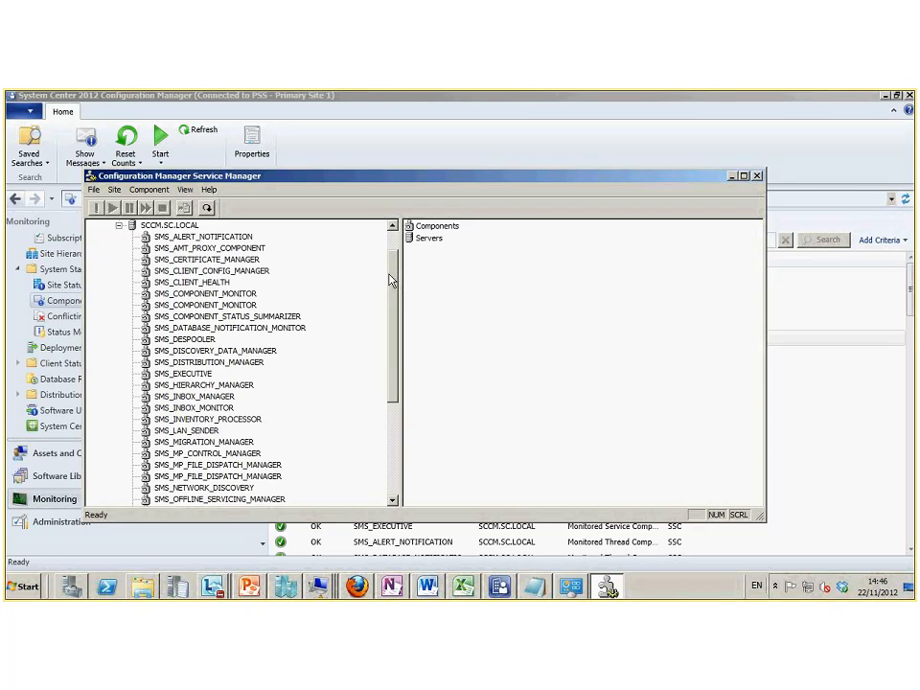
{"action": "left_click_drag", "start_coordinate": [392, 279], "coordinate": [379, 198]}
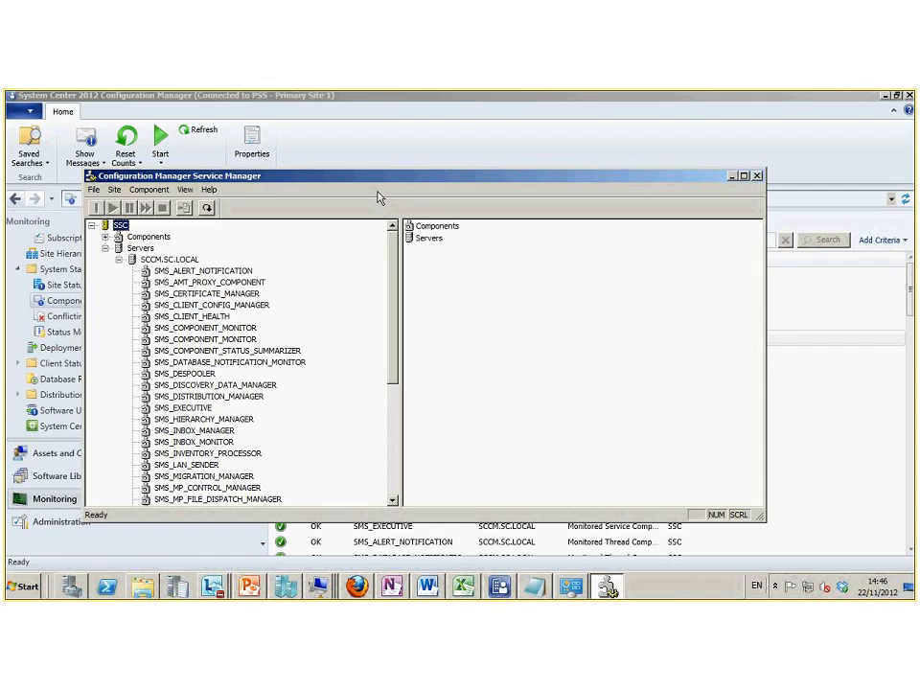
Return to the Configuration Manager console and review the Component Status list for all site components
{"action": "left_click", "coordinate": [352, 133]}
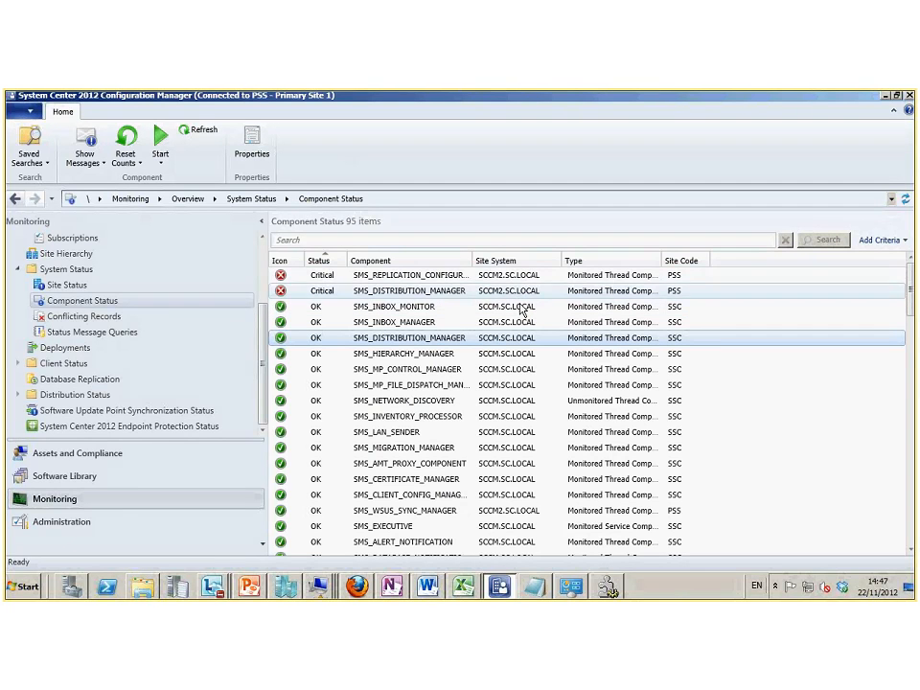
{"action": "scroll", "coordinate": [517, 340], "scroll_direction": "down", "scroll_amount": 1}
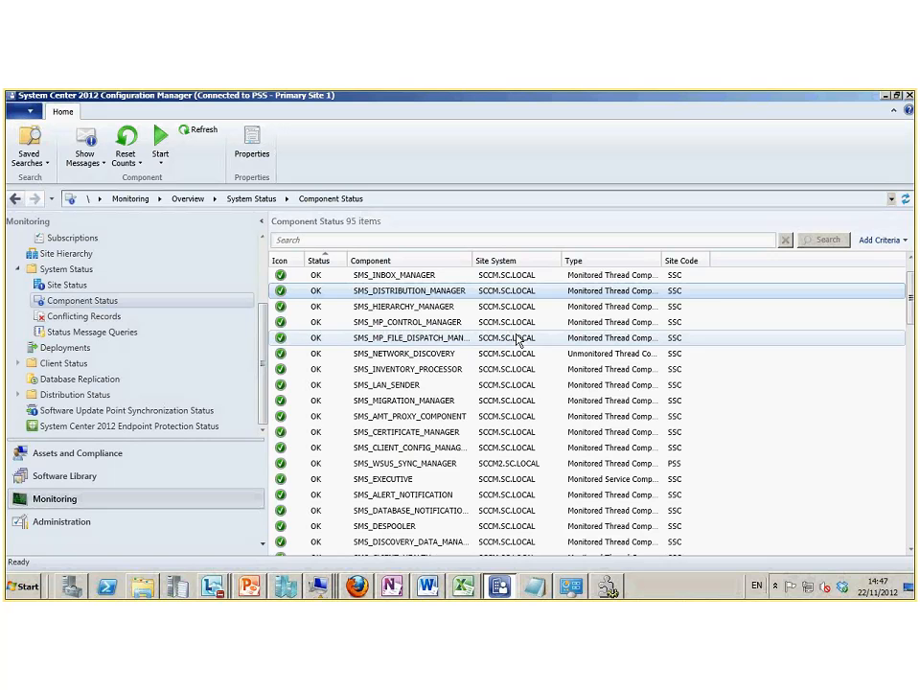
{"action": "scroll", "coordinate": [517, 340], "scroll_direction": "down", "scroll_amount": 10}
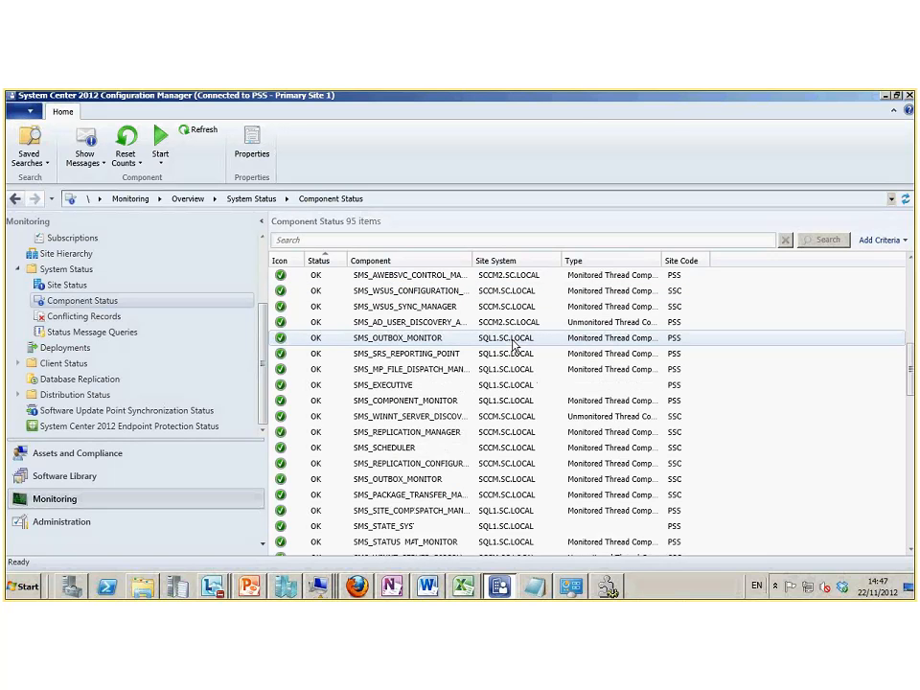
{"action": "scroll", "coordinate": [513, 345], "scroll_direction": "down", "scroll_amount": 5}
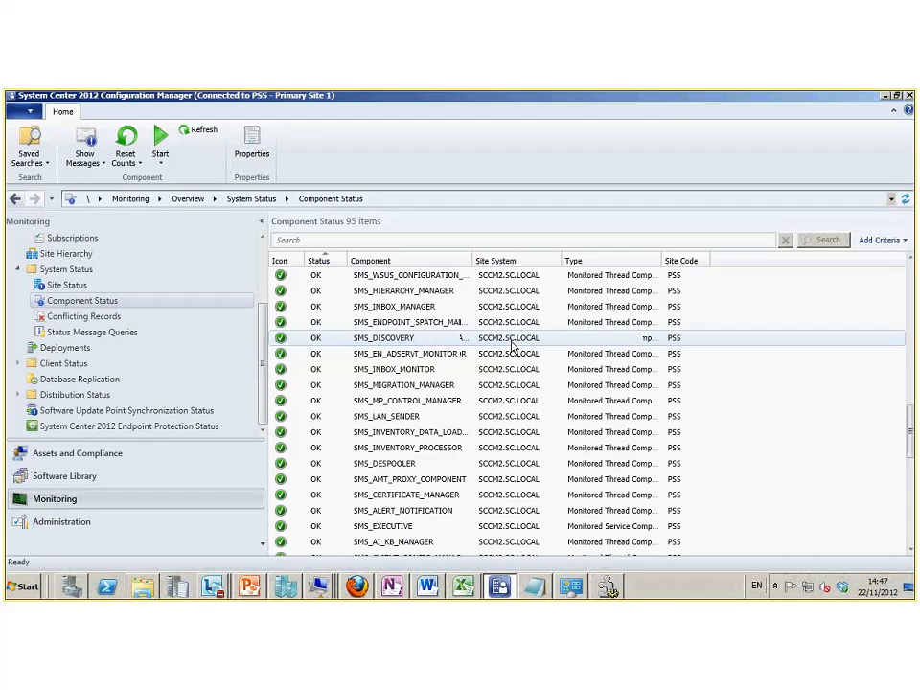
{"action": "scroll", "coordinate": [513, 345], "scroll_direction": "down", "scroll_amount": 4}
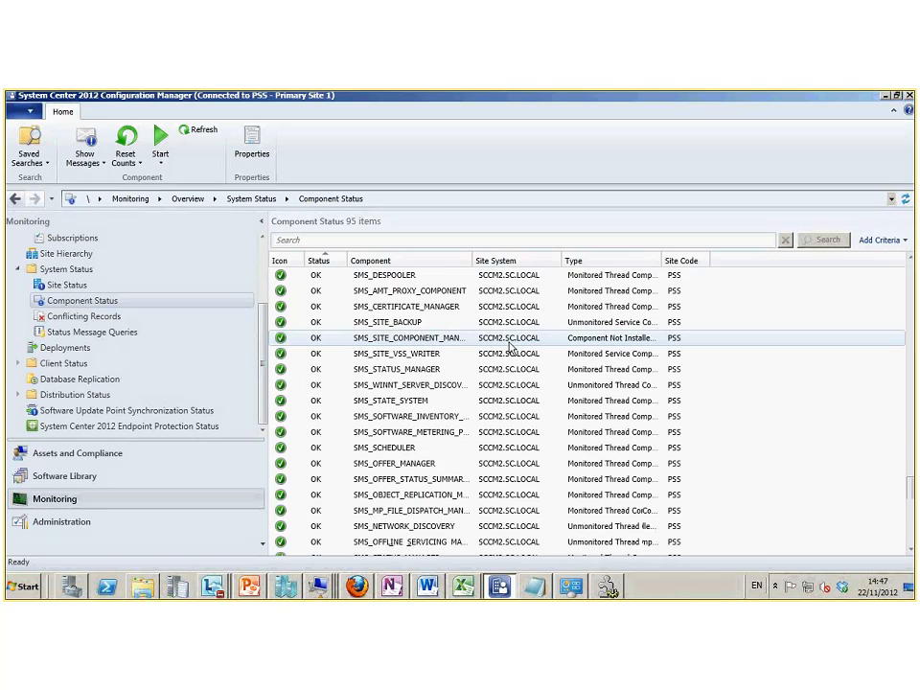
{"action": "scroll", "coordinate": [510, 347], "scroll_direction": "down", "scroll_amount": 2}
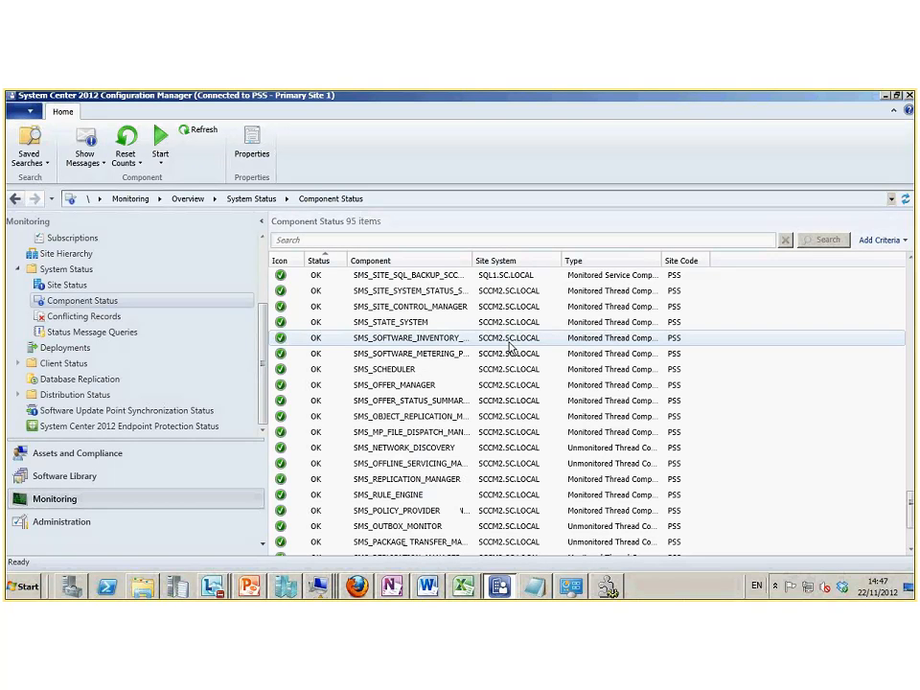
{"action": "scroll", "coordinate": [511, 347], "scroll_direction": "down", "scroll_amount": 2}
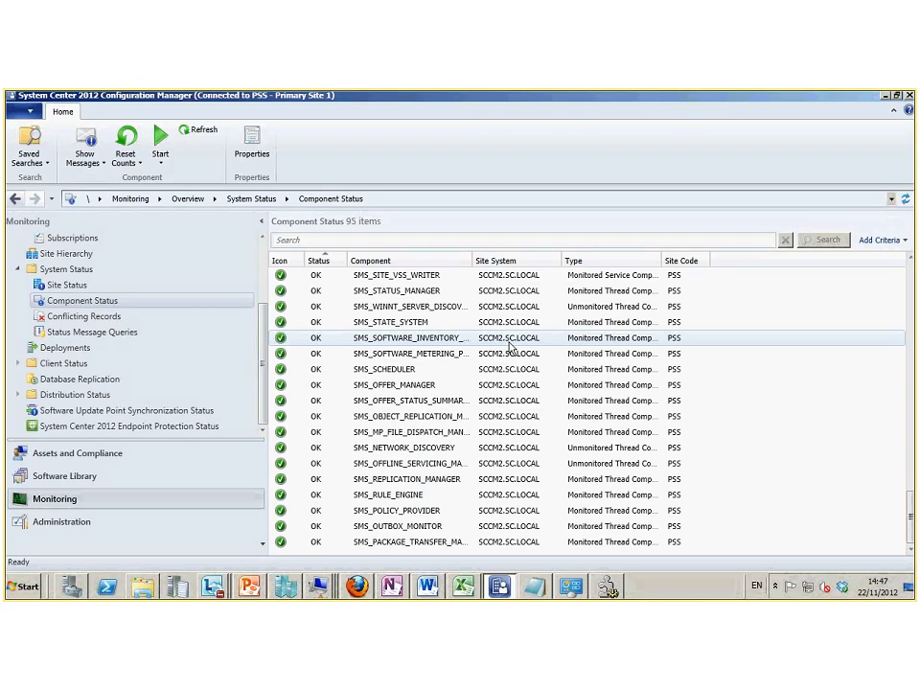
{"action": "scroll", "coordinate": [265, 321], "scroll_direction": "up", "scroll_amount": 2}
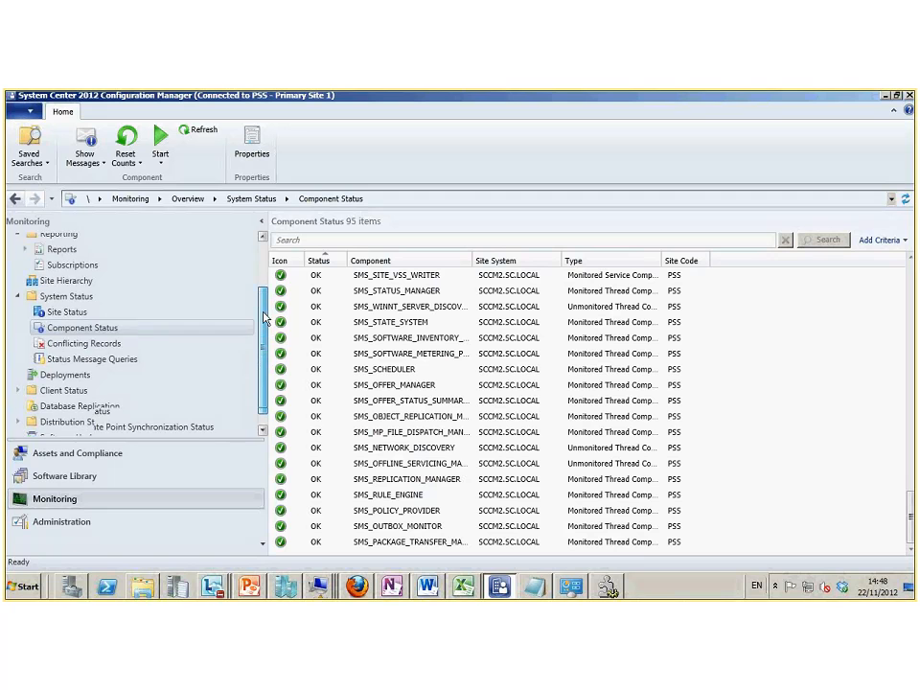
{"action": "left_click_drag", "start_coordinate": [264, 312], "coordinate": [260, 293]}
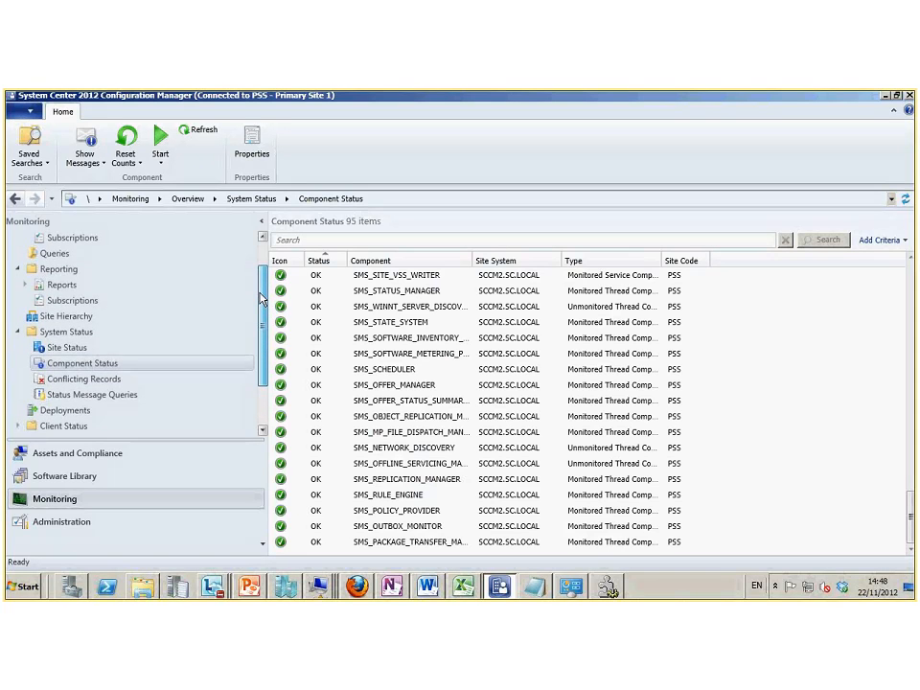
Open the Status Filter Rules of the PSS primary site in Administration and examine the existing rules
{"action": "left_click", "coordinate": [61, 521]}
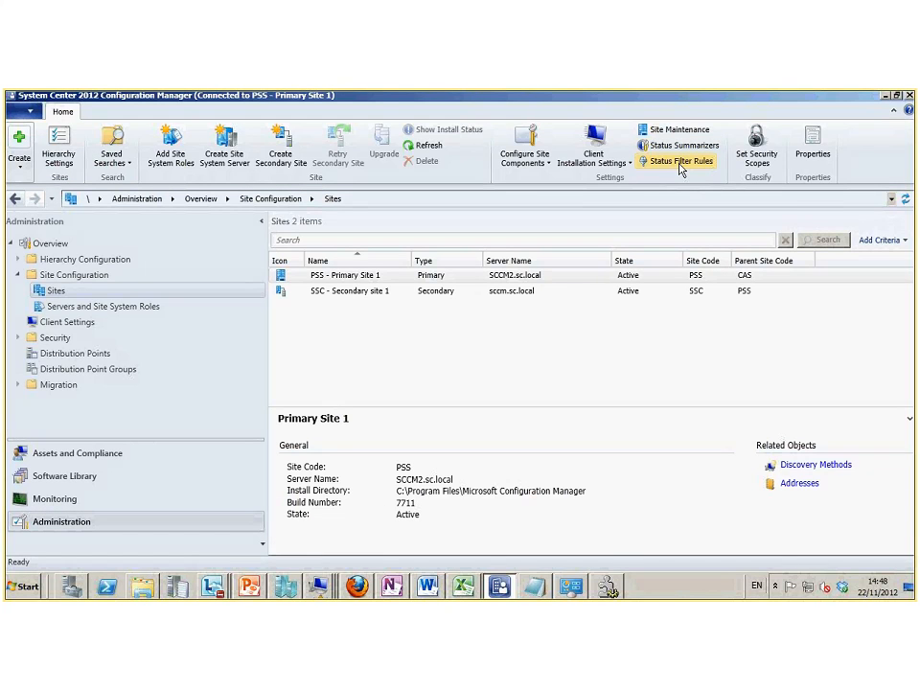
{"action": "left_click", "coordinate": [680, 163]}
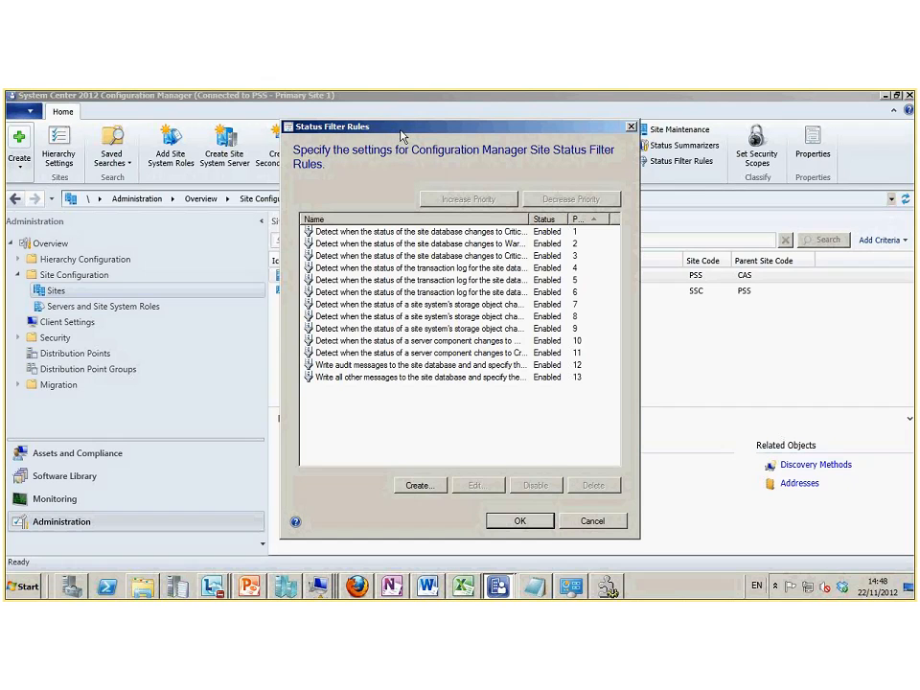
{"action": "key", "text": "Escape"}
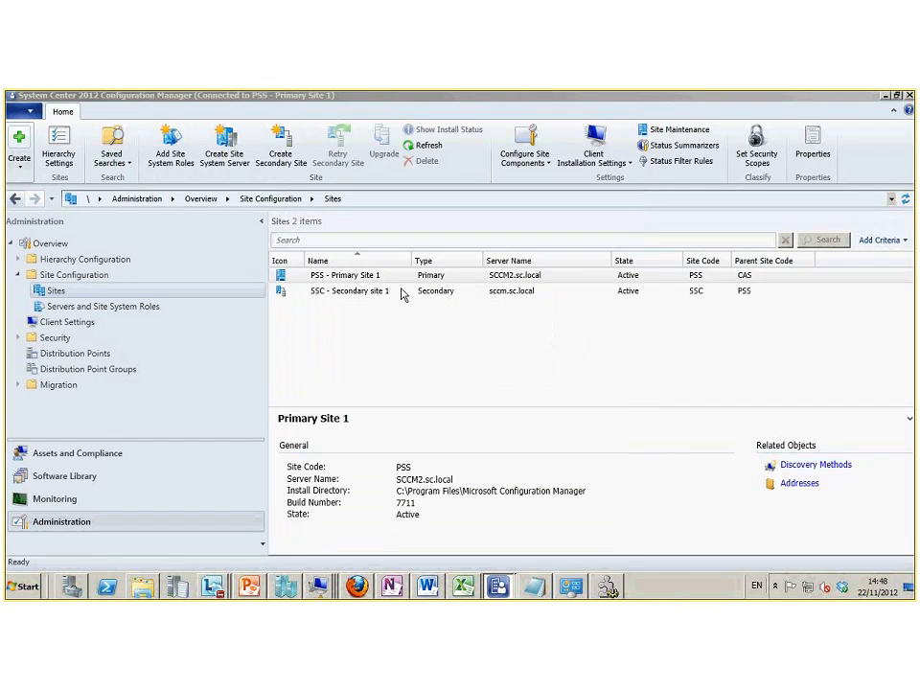
Show all status messages since 1 day ago for the critical SMS_DISTRIBUTION_MANAGER component of site PSS
{"action": "left_click", "coordinate": [70, 497]}
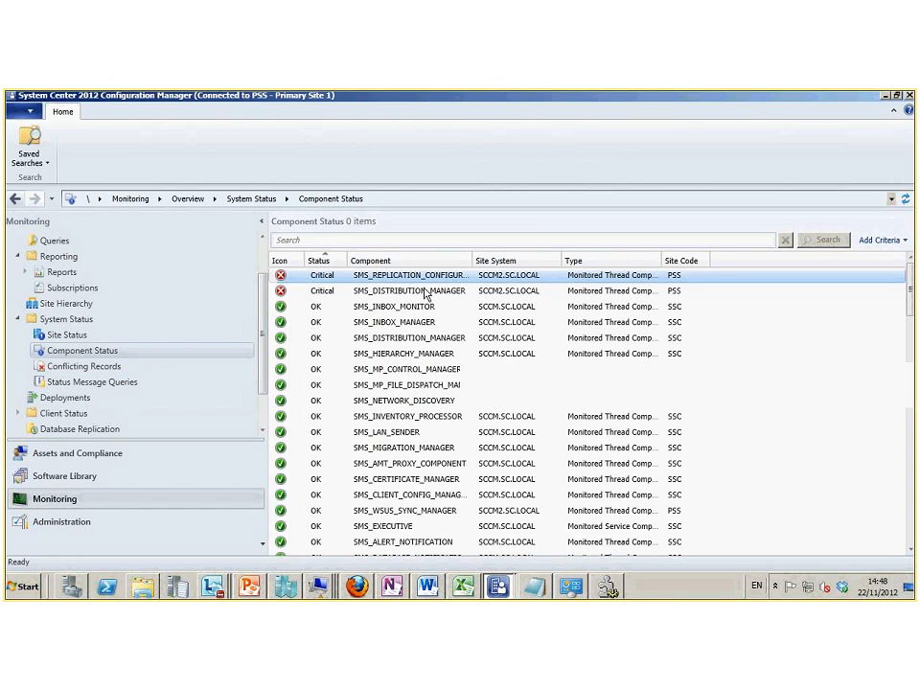
{"action": "right_click", "coordinate": [323, 290]}
{"action": "mouse_move", "coordinate": [383, 296]}
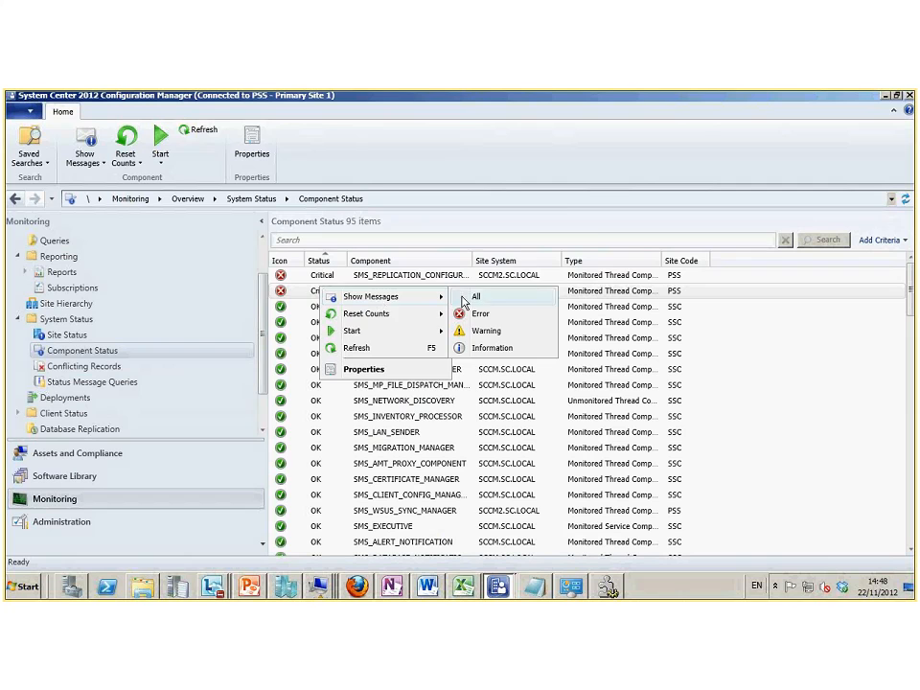
{"action": "left_click", "coordinate": [470, 297]}
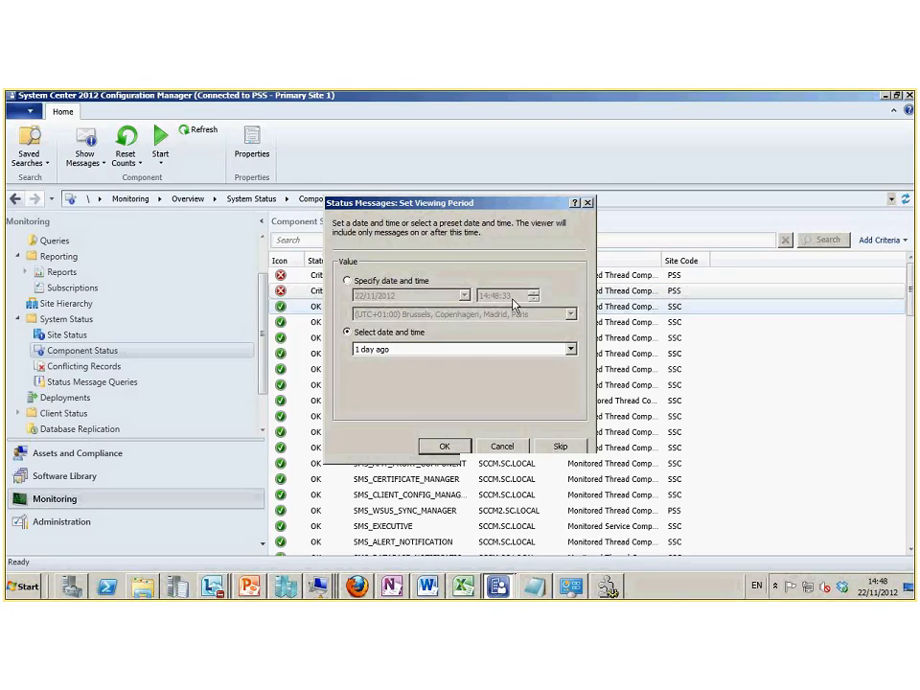
{"action": "left_click", "coordinate": [444, 447]}
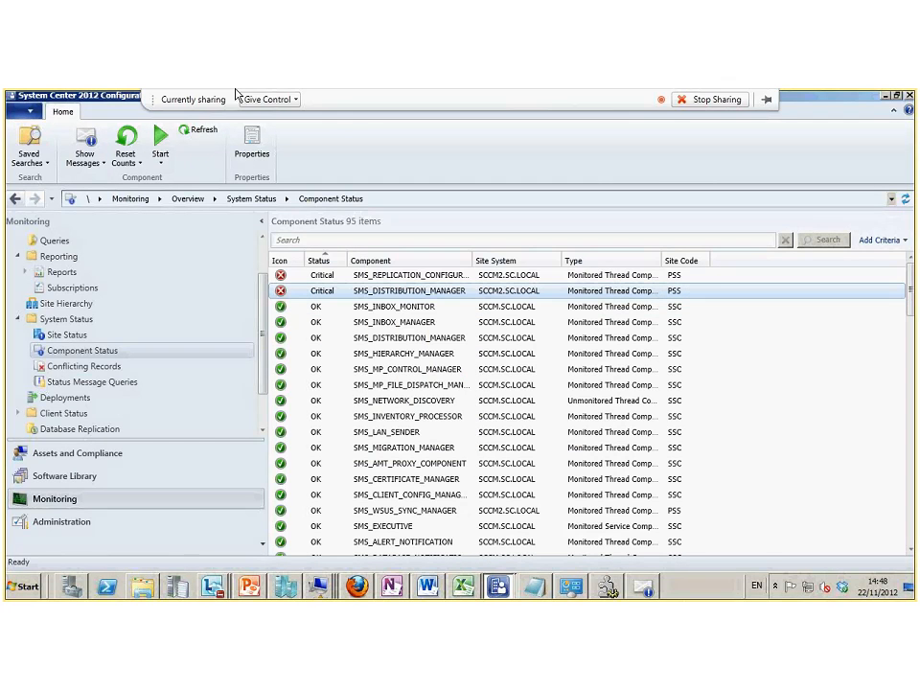
{"action": "left_click", "coordinate": [644, 588]}
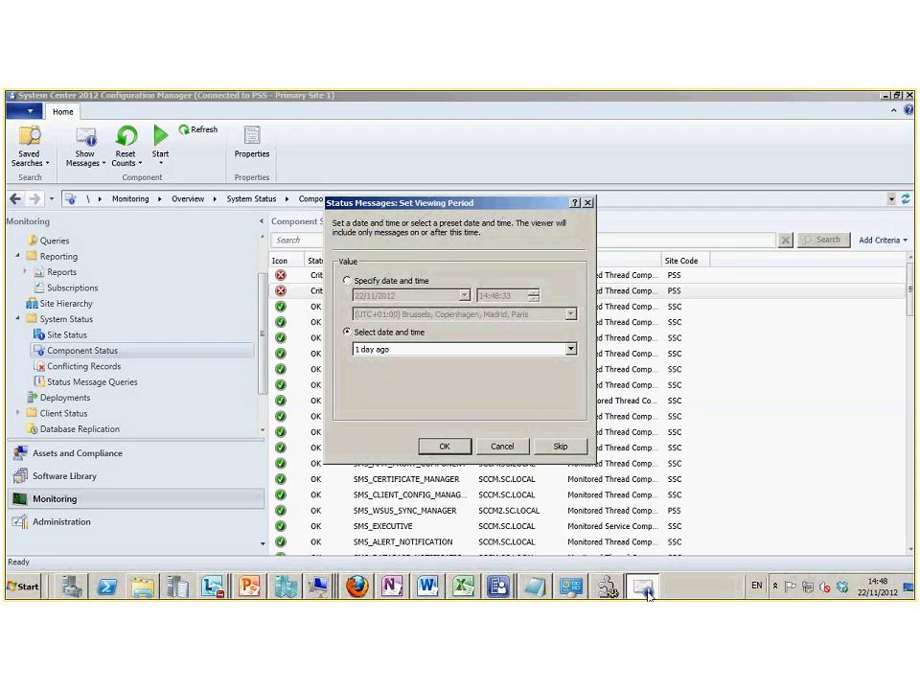
{"action": "left_click", "coordinate": [444, 448]}
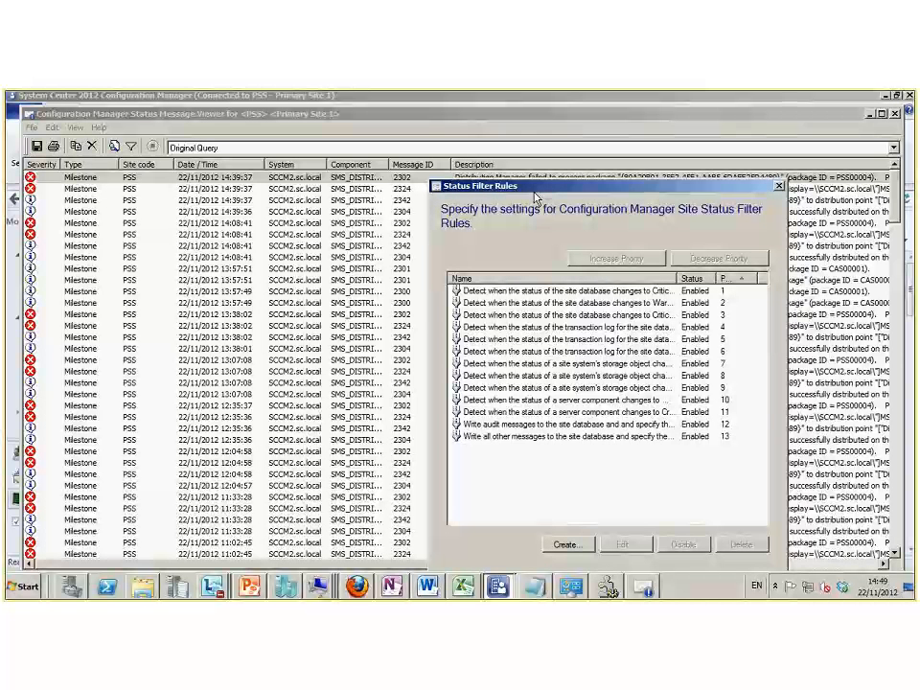
Start a new status filter rule named "ignore the package mgr" that matches message ID 2302
{"action": "left_click", "coordinate": [573, 545]}
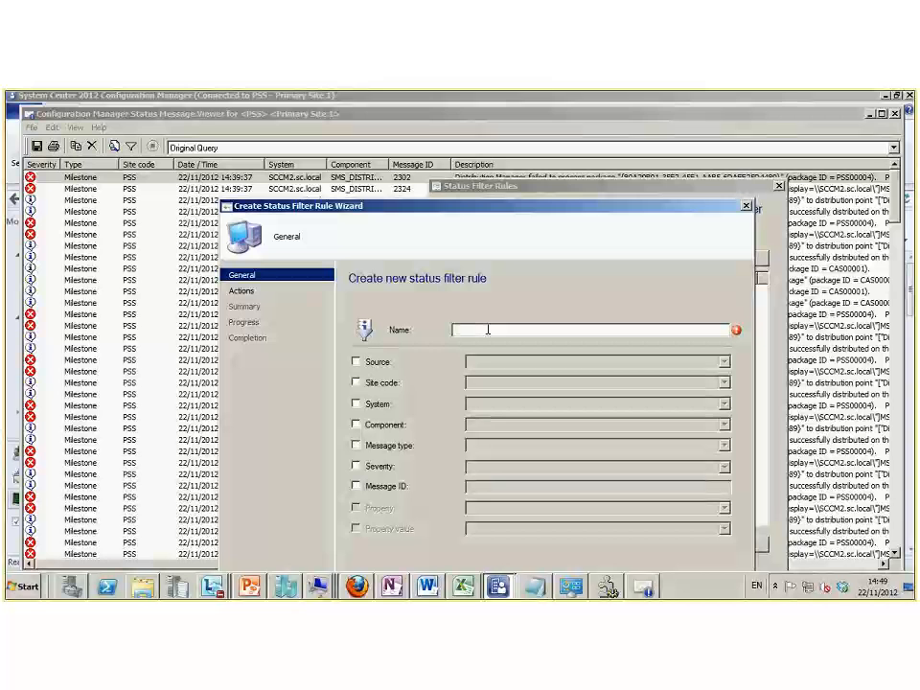
{"action": "type", "text": "ignore the"}
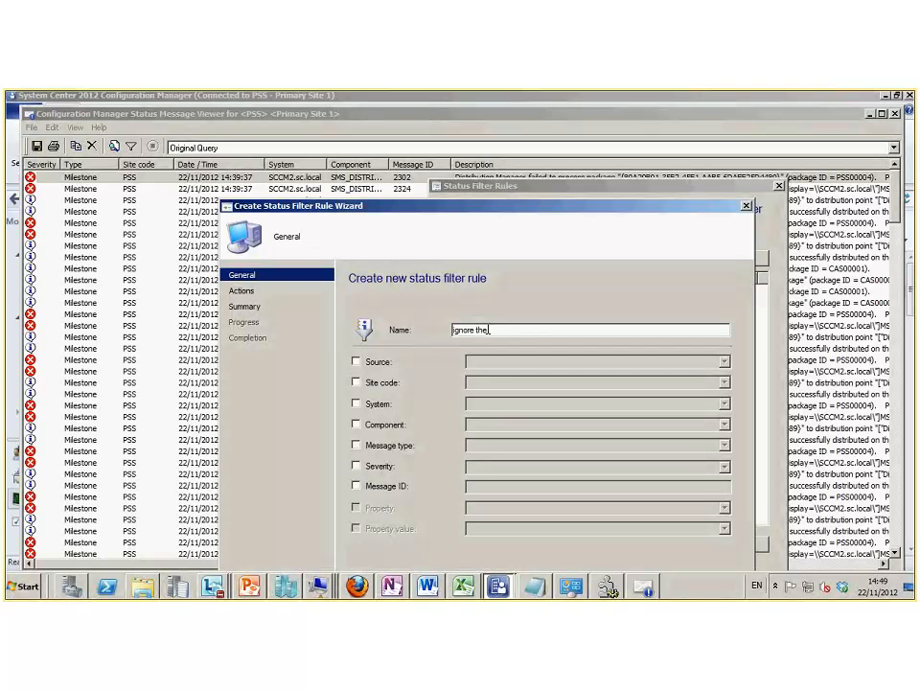
{"action": "type", "text": "package mgr"}
{"action": "left_click", "coordinate": [355, 487]}
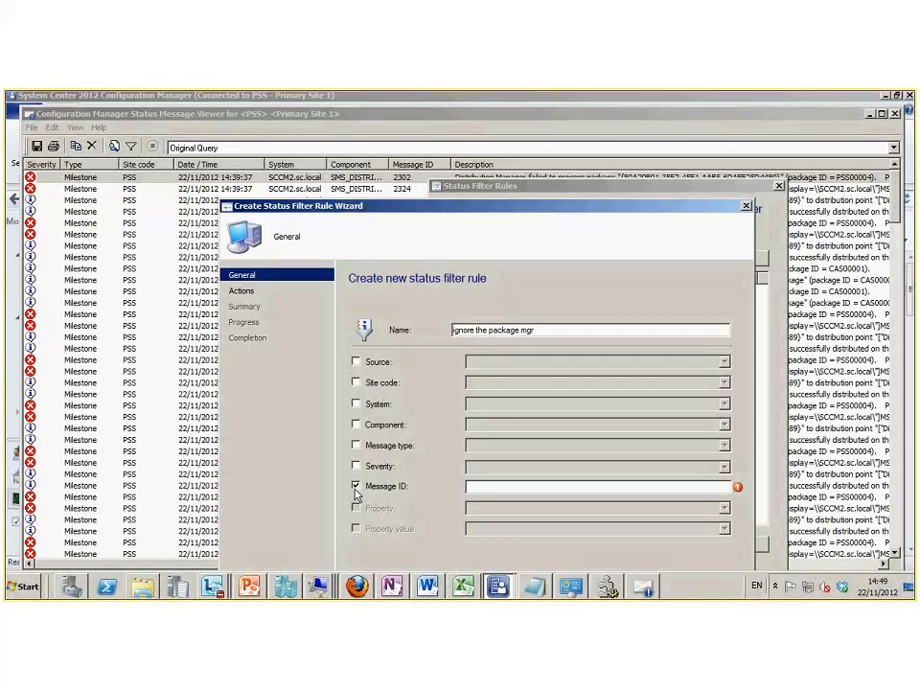
{"action": "left_click", "coordinate": [554, 487]}
{"action": "type", "text": "2302"}
{"action": "left_click_drag", "start_coordinate": [430, 215], "coordinate": [418, 185]}
{"action": "left_click_drag", "start_coordinate": [416, 165], "coordinate": [428, 156]}
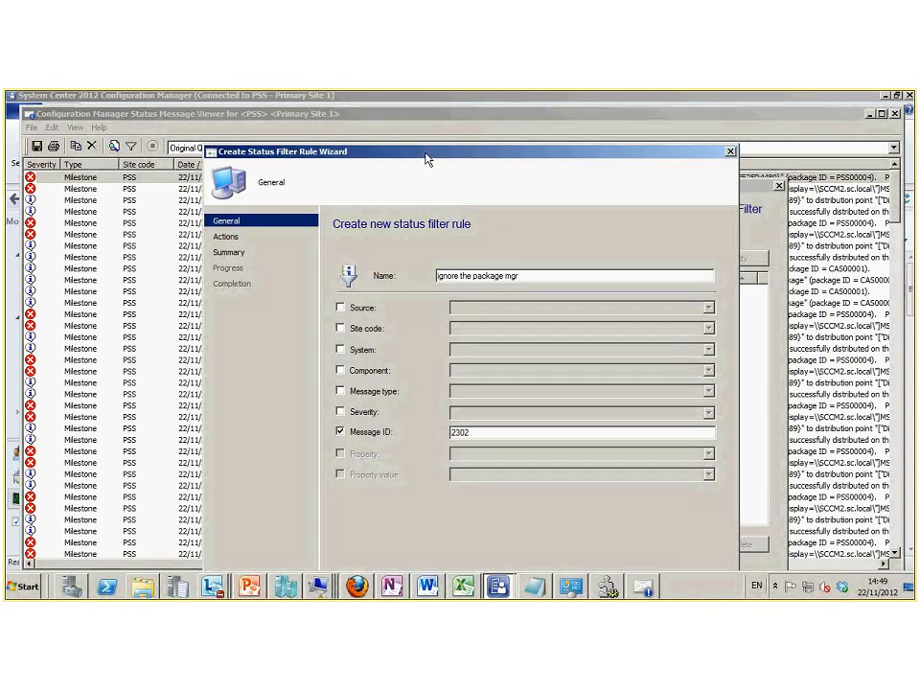
{"action": "left_click_drag", "start_coordinate": [426, 156], "coordinate": [326, 315]}
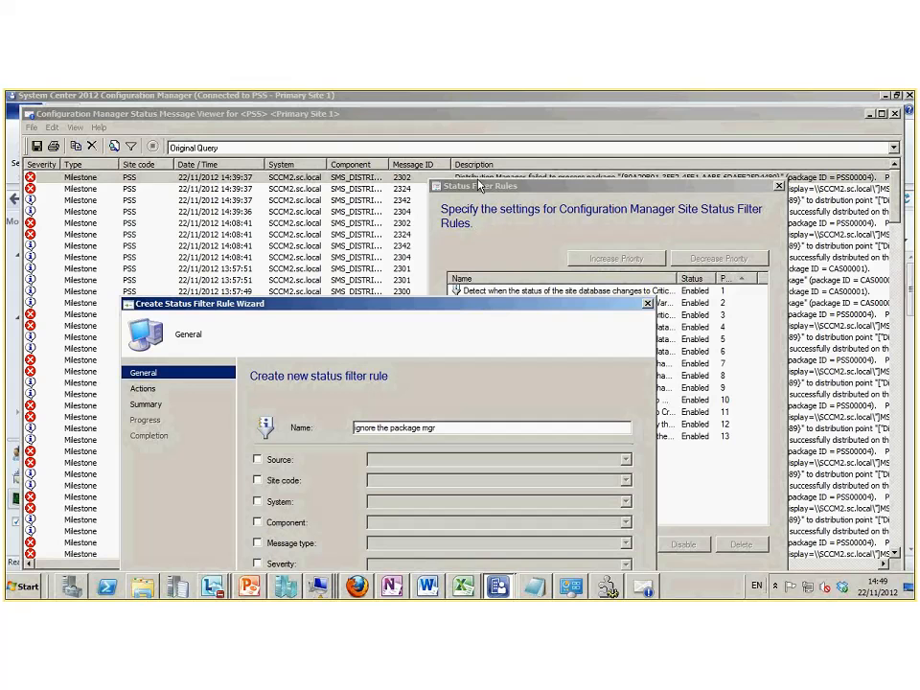
{"action": "left_click_drag", "start_coordinate": [479, 185], "coordinate": [366, 259]}
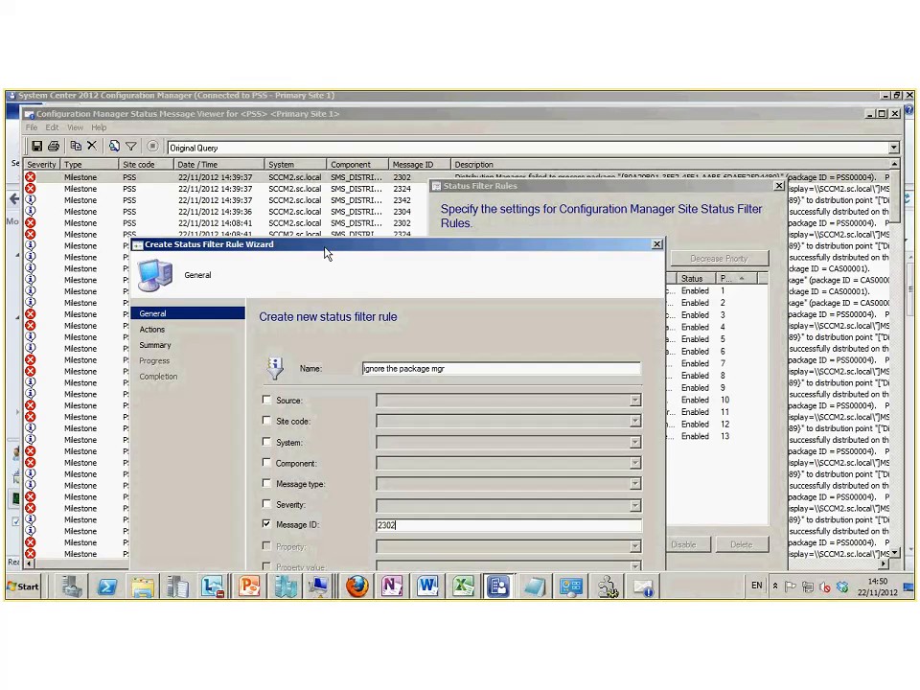
{"action": "left_click_drag", "start_coordinate": [326, 253], "coordinate": [326, 106]}
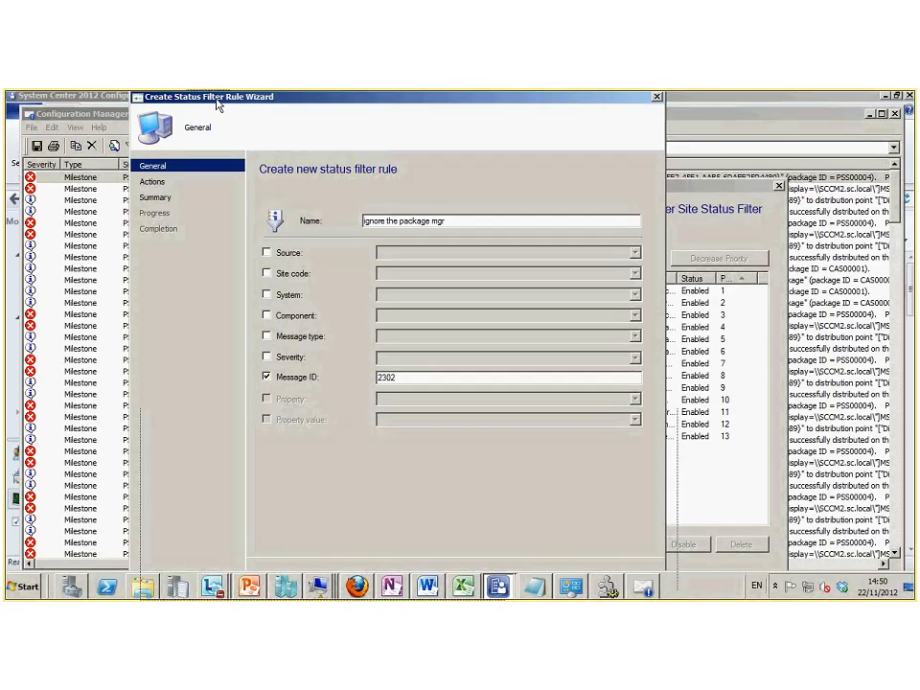
Set the rule's action to Do not forward to status summarizers, then close the wizard, Status Filter Rules and Status Message Viewer
{"action": "left_click", "coordinate": [877, 160]}
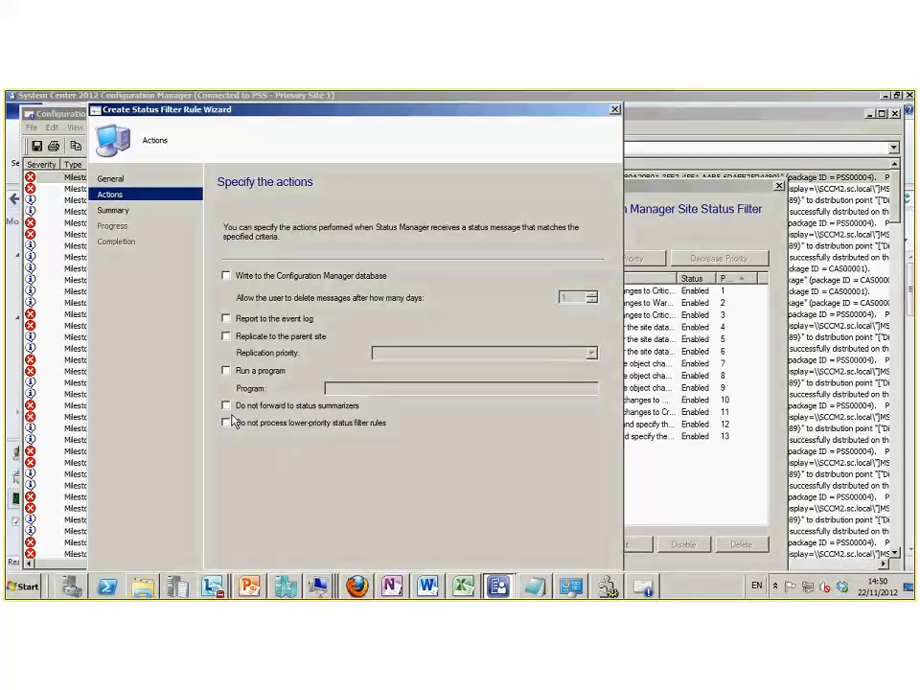
{"action": "left_click", "coordinate": [227, 407]}
{"action": "left_click_drag", "start_coordinate": [269, 130], "coordinate": [386, 136]}
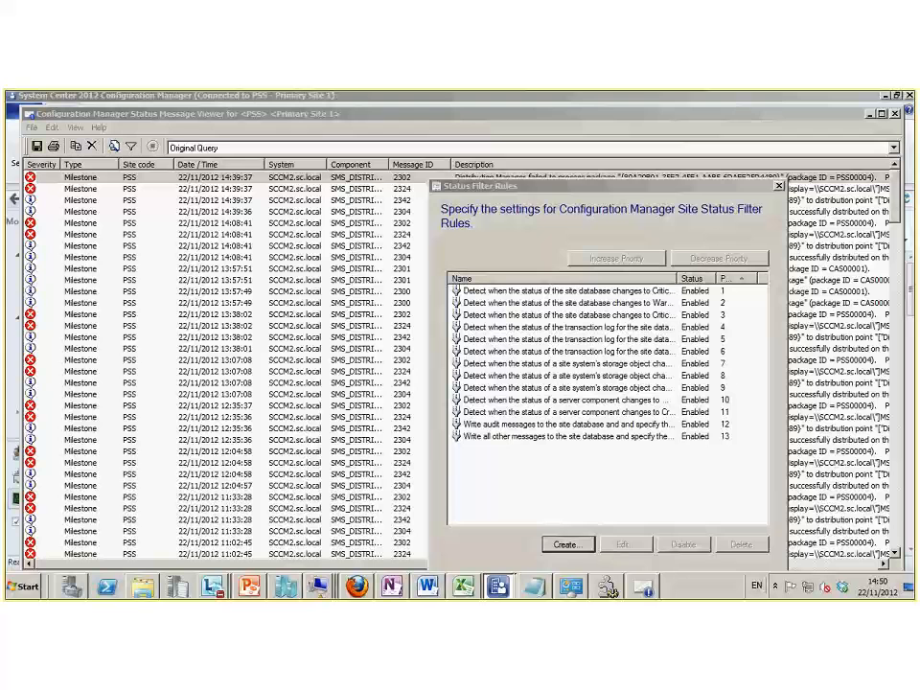
{"action": "left_click", "coordinate": [780, 187]}
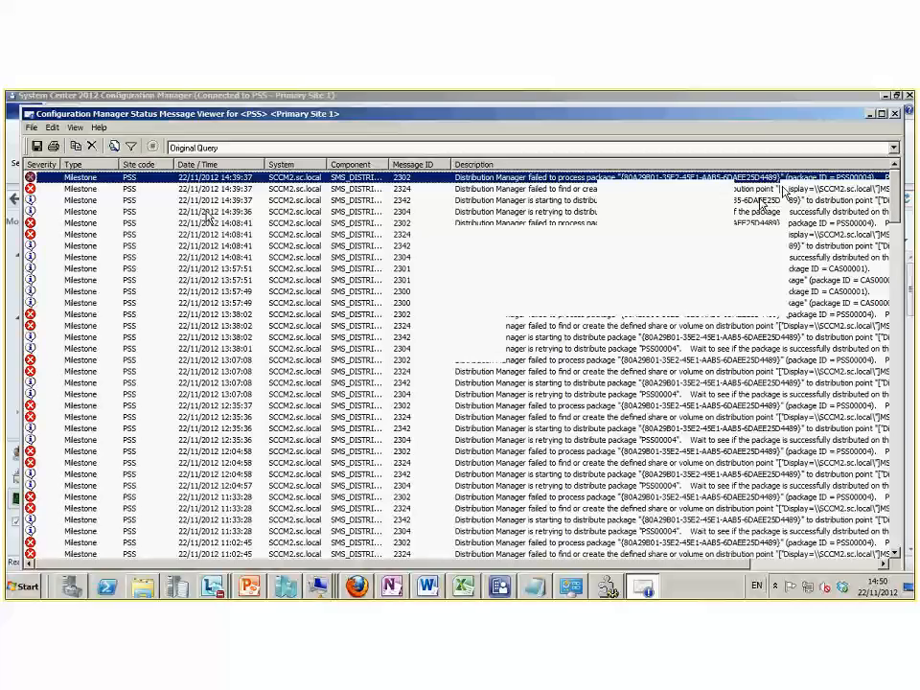
{"action": "left_click", "coordinate": [894, 114]}
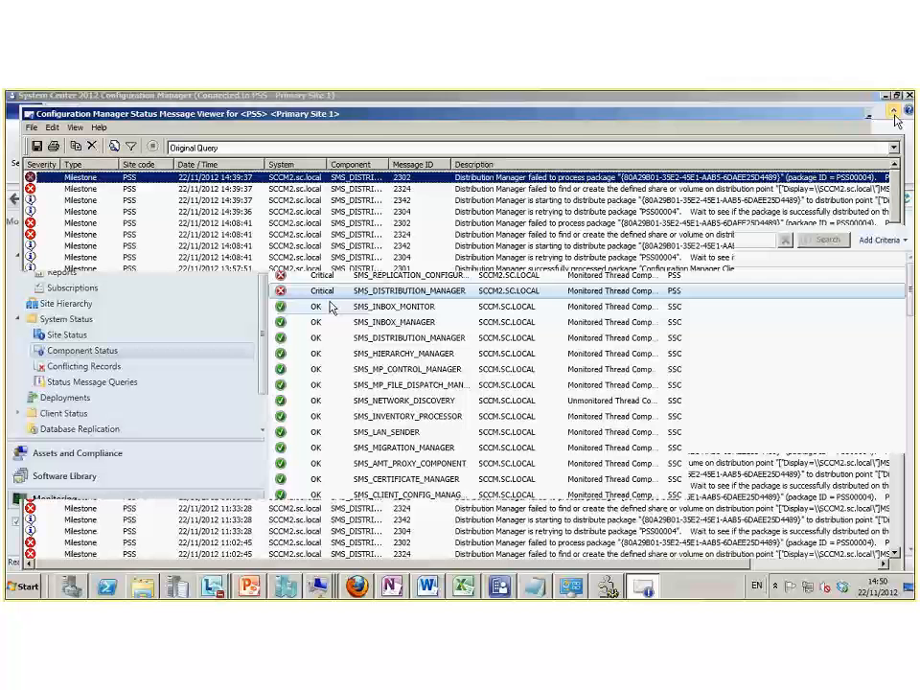
Reset the error counts of the critical SMS_DISTRIBUTION_MANAGER and SMS_REPLICATION_CONFIGURATION_MONITOR components of site PSS
{"action": "right_click", "coordinate": [321, 293]}
{"action": "mouse_move", "coordinate": [367, 319]}
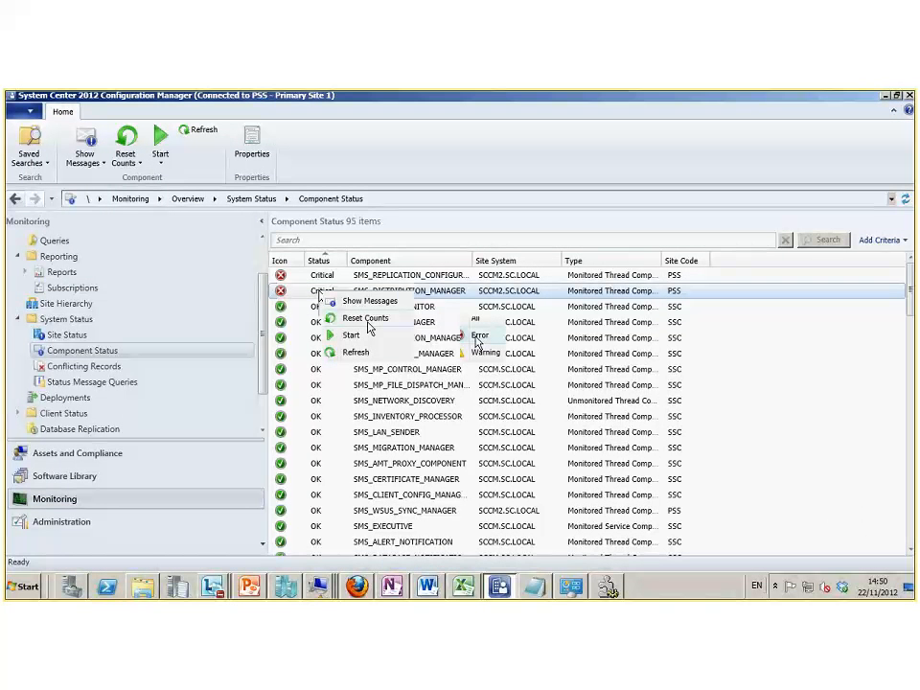
{"action": "right_click", "coordinate": [299, 275]}
{"action": "mouse_move", "coordinate": [375, 305]}
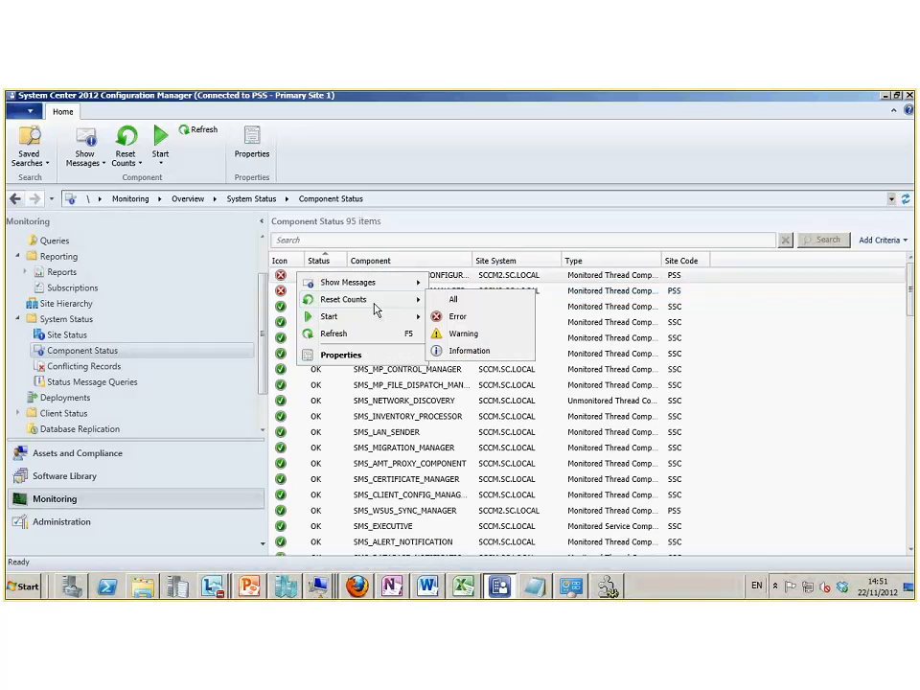
{"action": "left_click", "coordinate": [462, 317]}
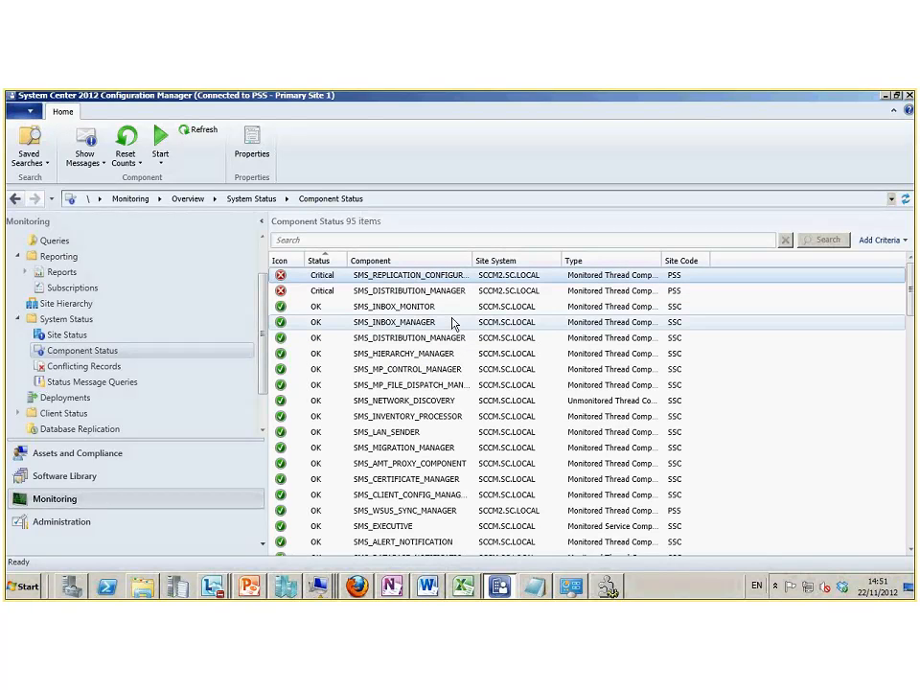
Refresh Component Status and look through the list to check the state of the components after the count reset
{"action": "left_click", "coordinate": [96, 354]}
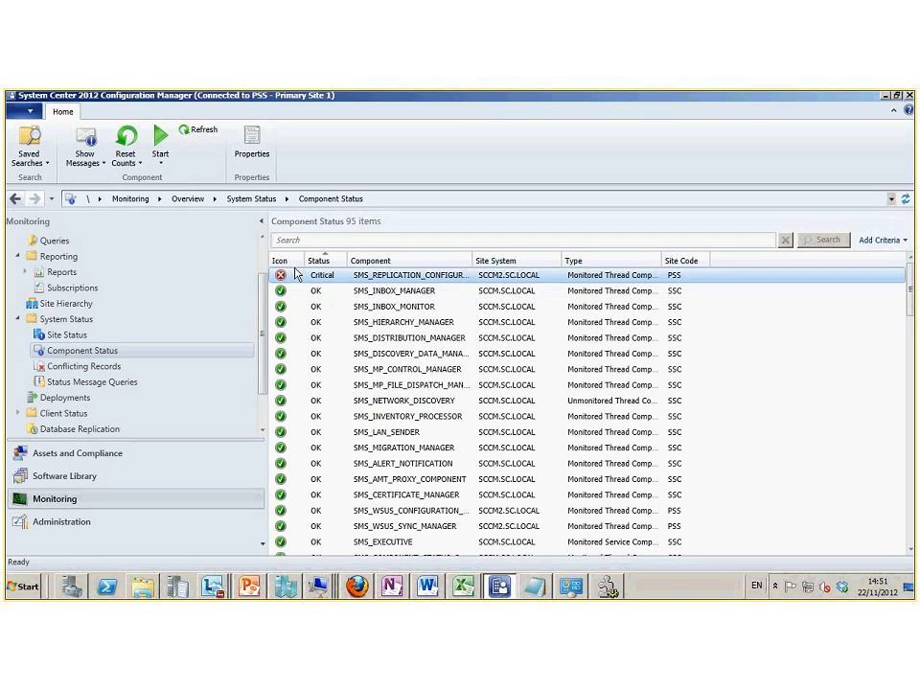
{"action": "left_click", "coordinate": [84, 355]}
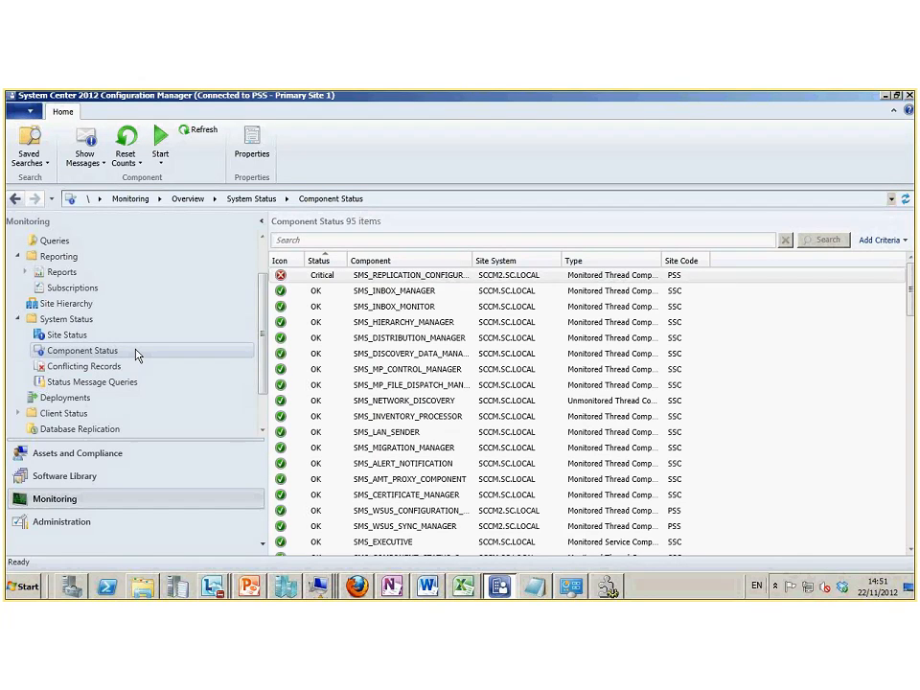
{"action": "left_click", "coordinate": [330, 277]}
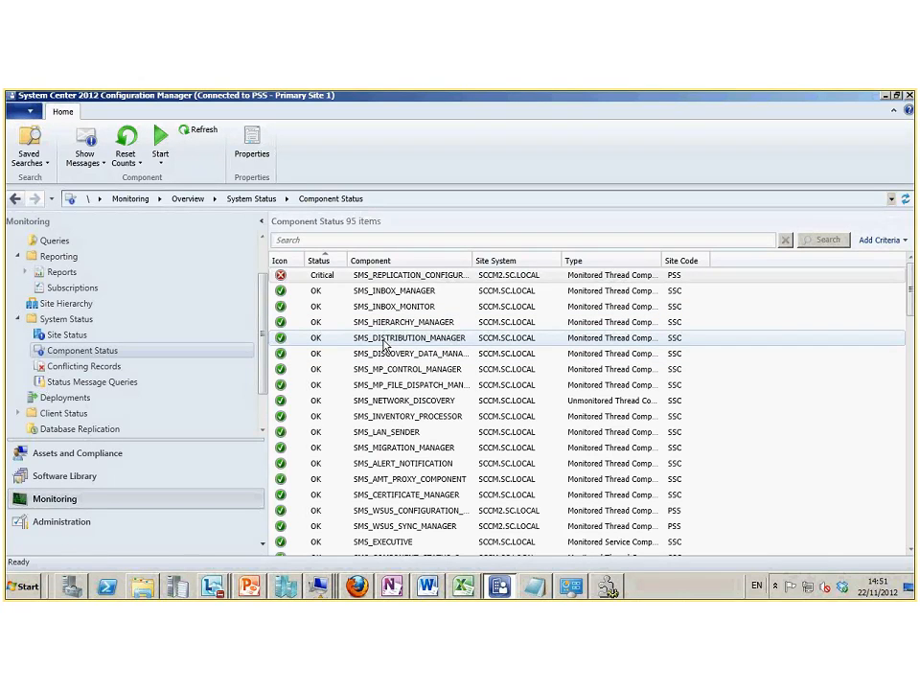
{"action": "left_click", "coordinate": [84, 354]}
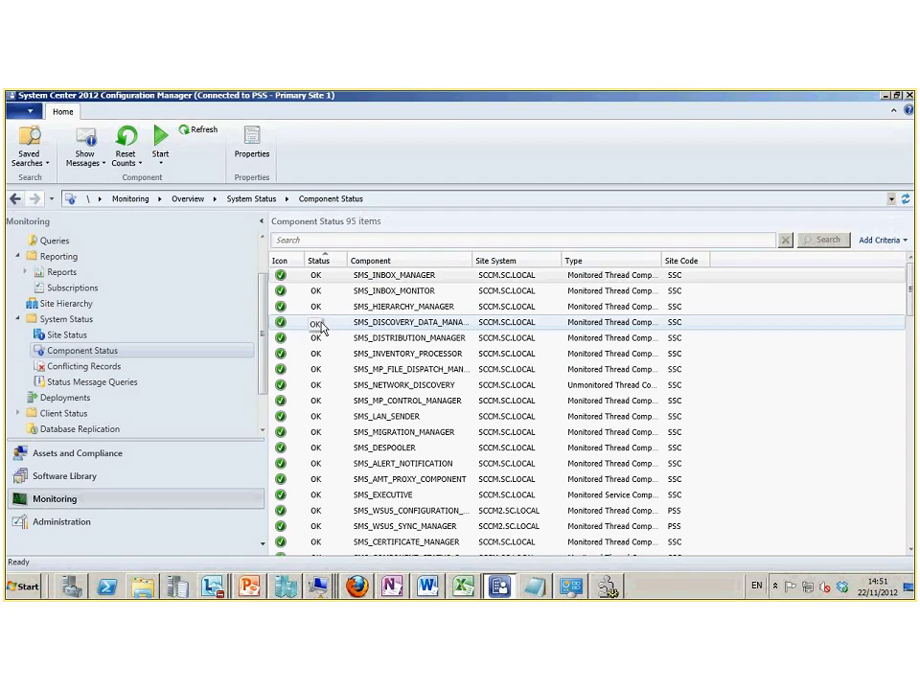
{"action": "left_click", "coordinate": [211, 131]}
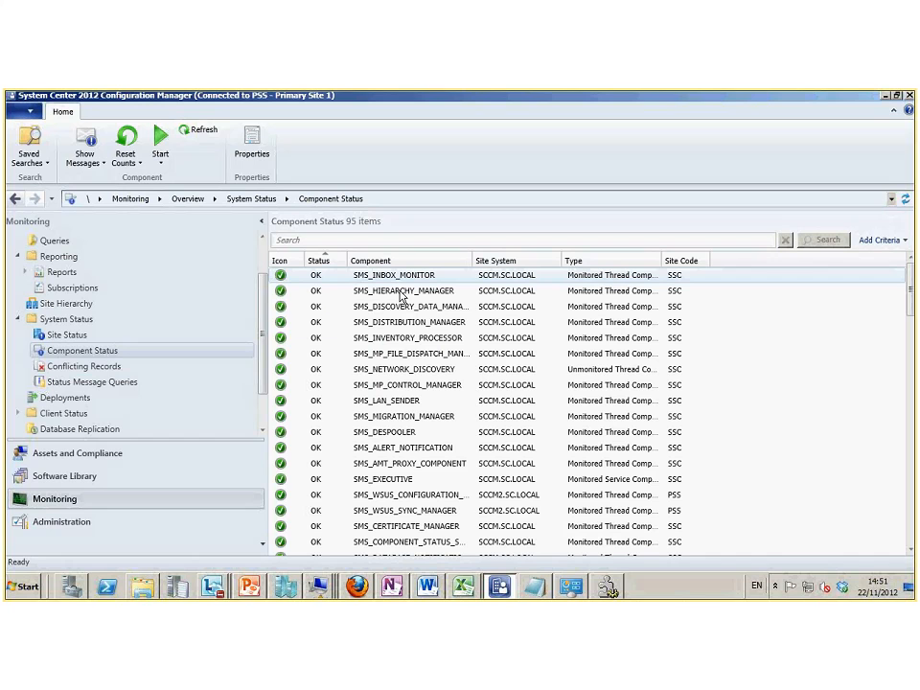
{"action": "scroll", "coordinate": [508, 378], "scroll_direction": "down", "scroll_amount": 2}
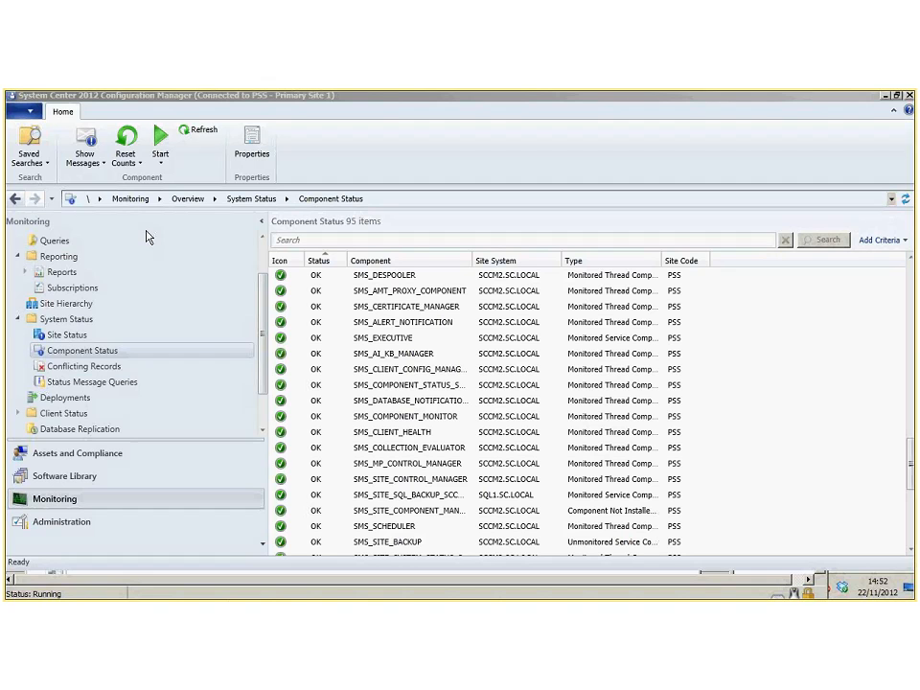
Open the Status Summarizers of the PSS primary site and examine the Site System Status Summarizer's free space thresholds, leaving its properties without changes
{"action": "left_click", "coordinate": [83, 523]}
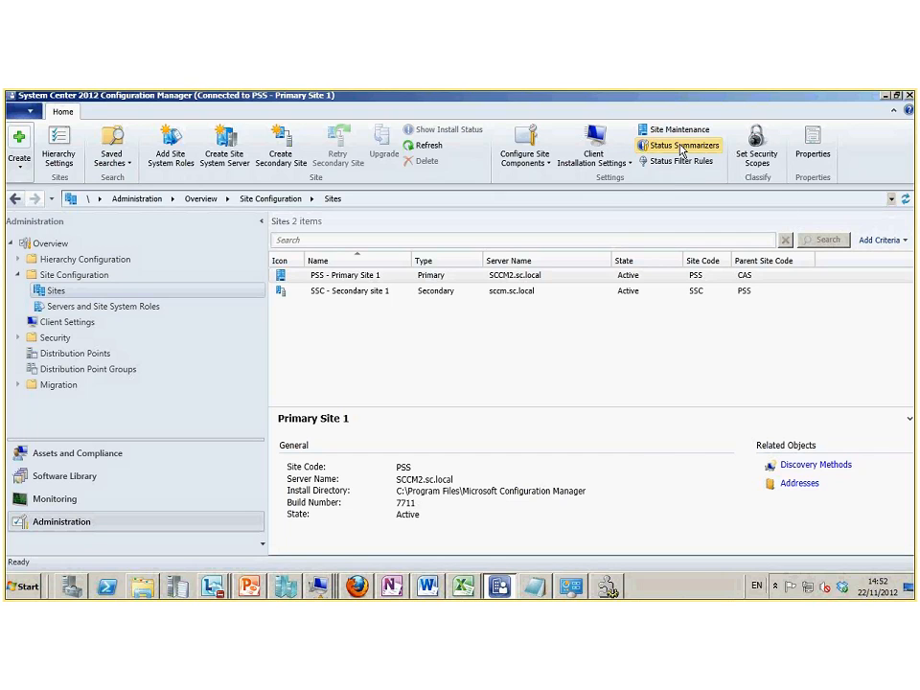
{"action": "left_click", "coordinate": [682, 147]}
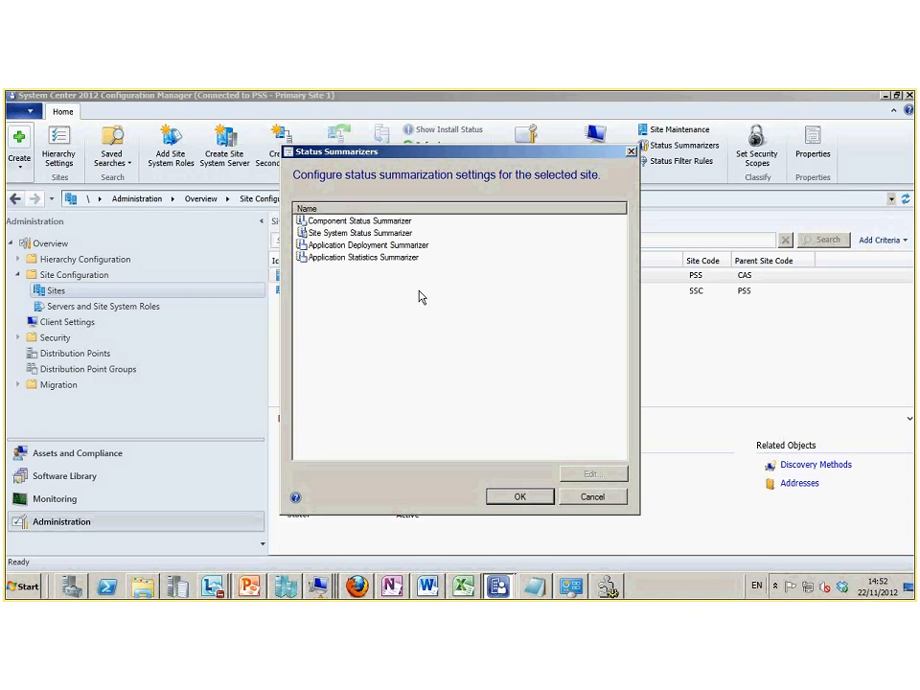
{"action": "left_click", "coordinate": [321, 234]}
{"action": "left_click", "coordinate": [585, 476]}
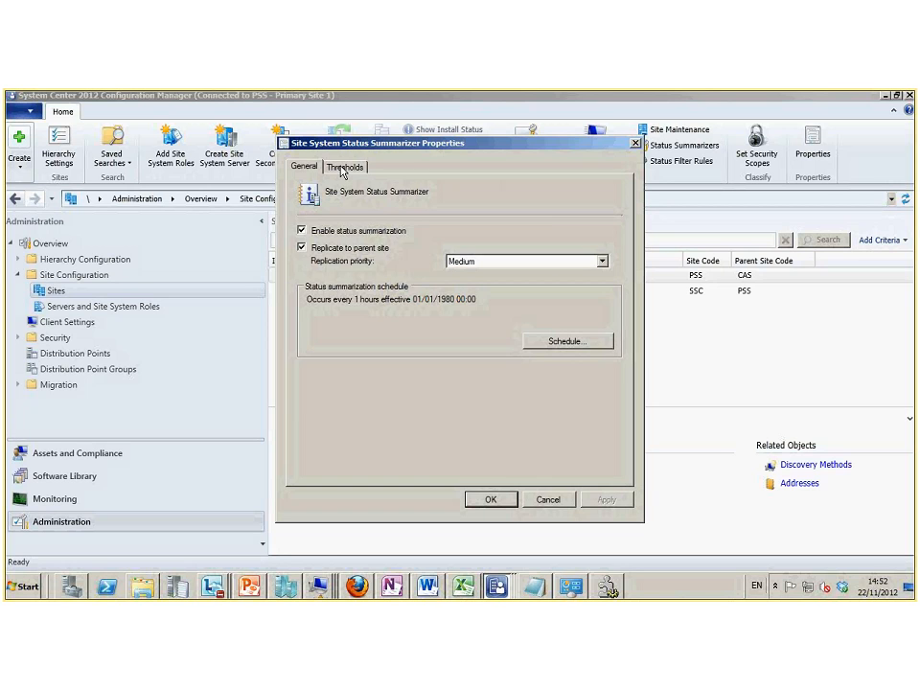
{"action": "left_click", "coordinate": [344, 169]}
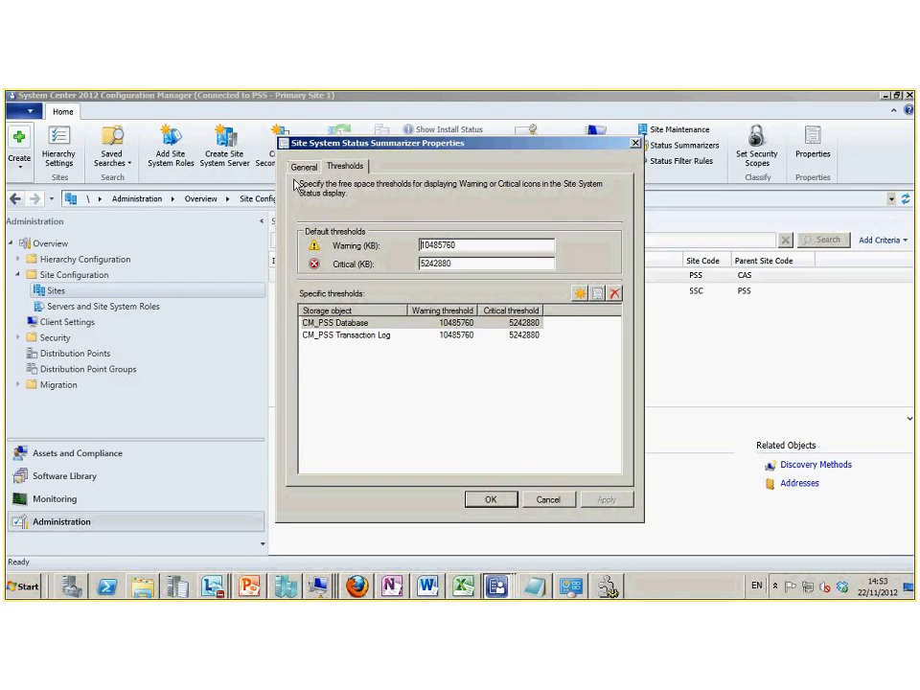
{"action": "key", "text": "Escape"}
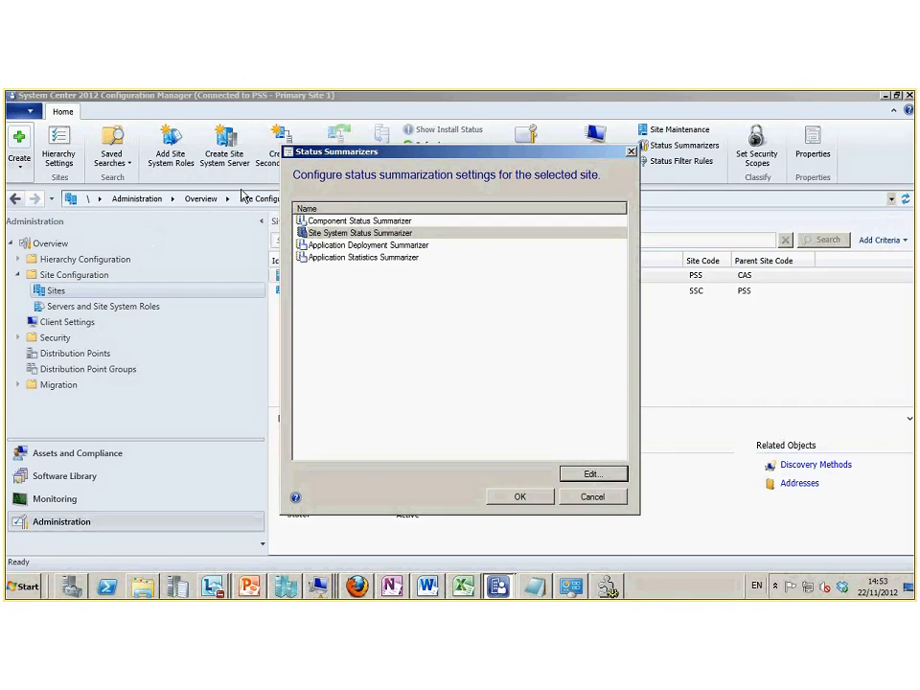
Examine the Component Status Summarizer's thresholds for informational and error status messages, then close the Status Summarizers without changes
{"action": "left_click", "coordinate": [350, 222]}
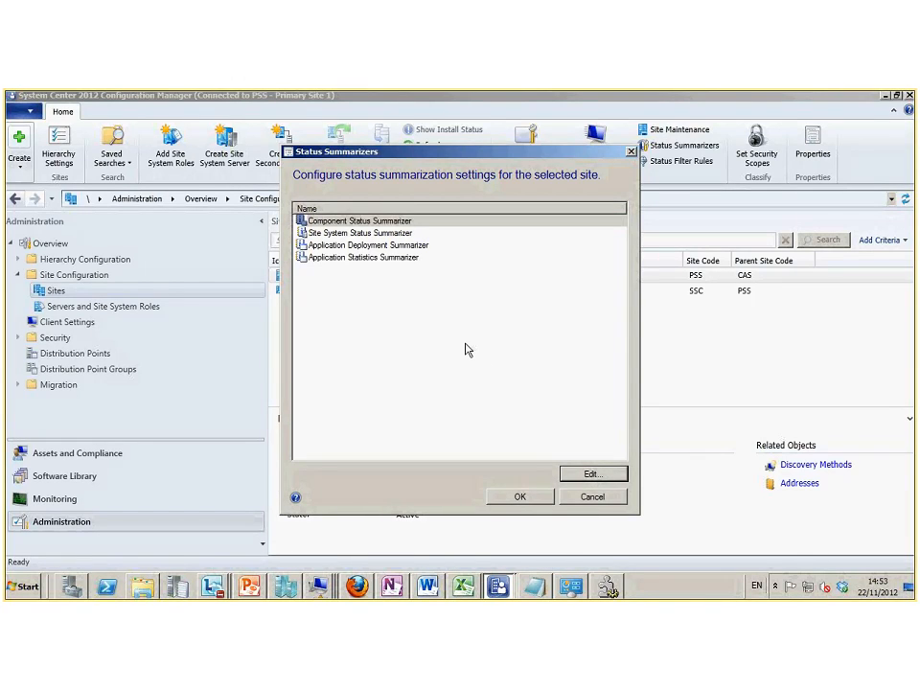
{"action": "double_click", "coordinate": [362, 221]}
{"action": "left_click", "coordinate": [347, 168]}
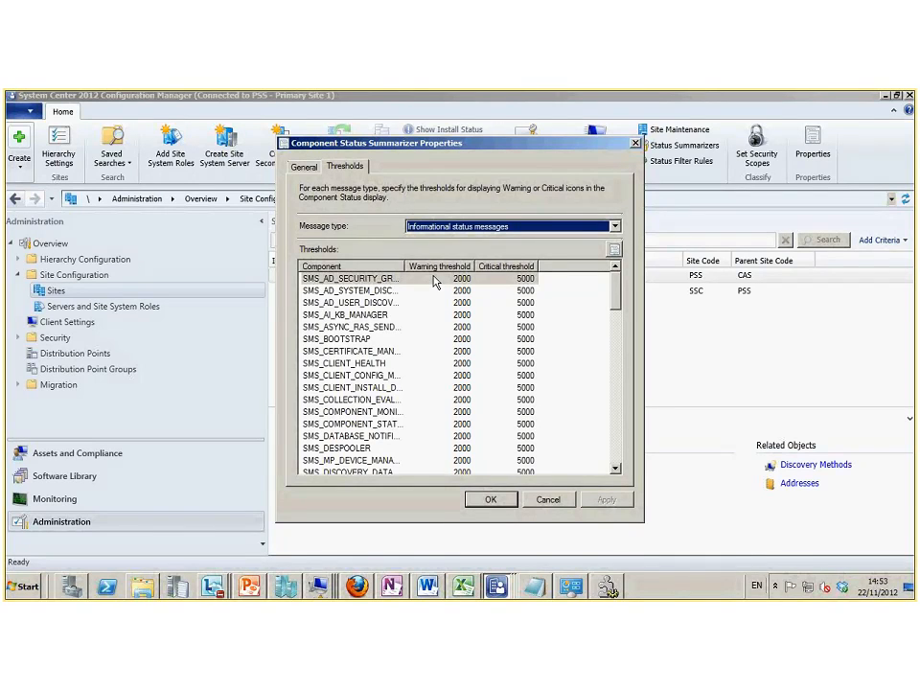
{"action": "left_click", "coordinate": [614, 251]}
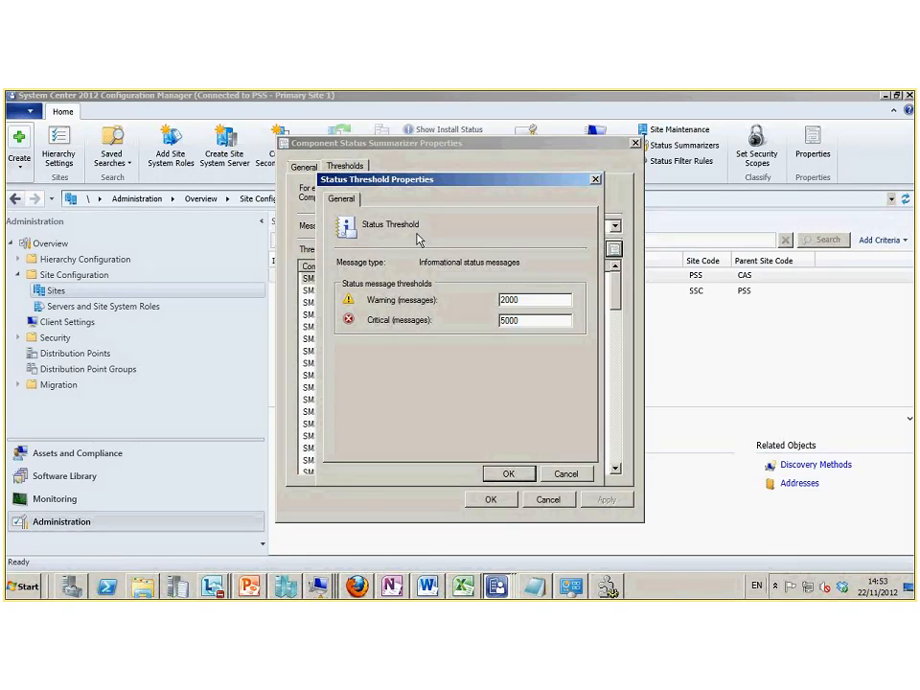
{"action": "left_click", "coordinate": [576, 479]}
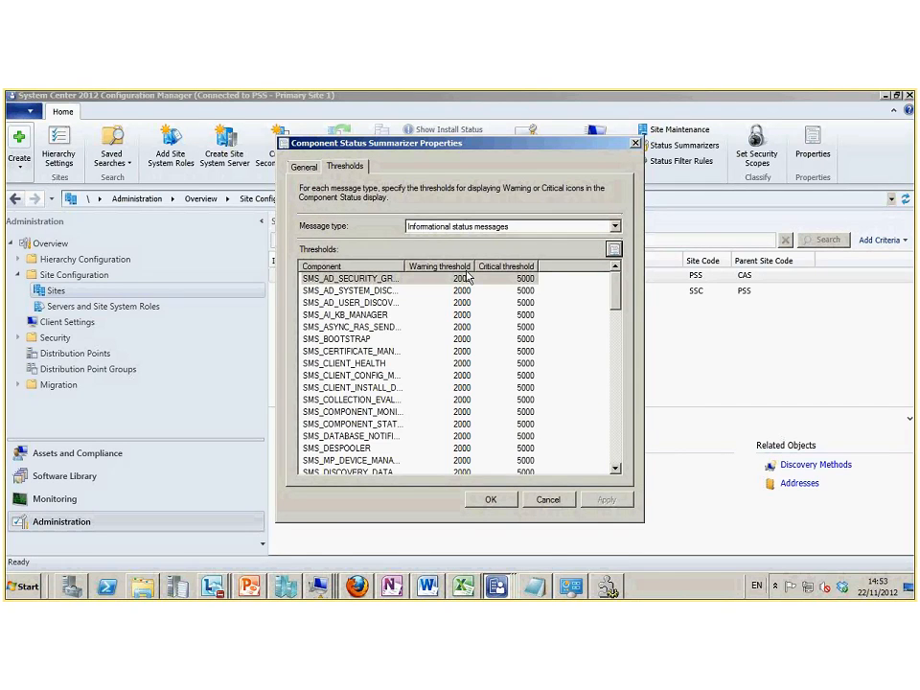
{"action": "left_click", "coordinate": [584, 227]}
{"action": "left_click", "coordinate": [589, 259]}
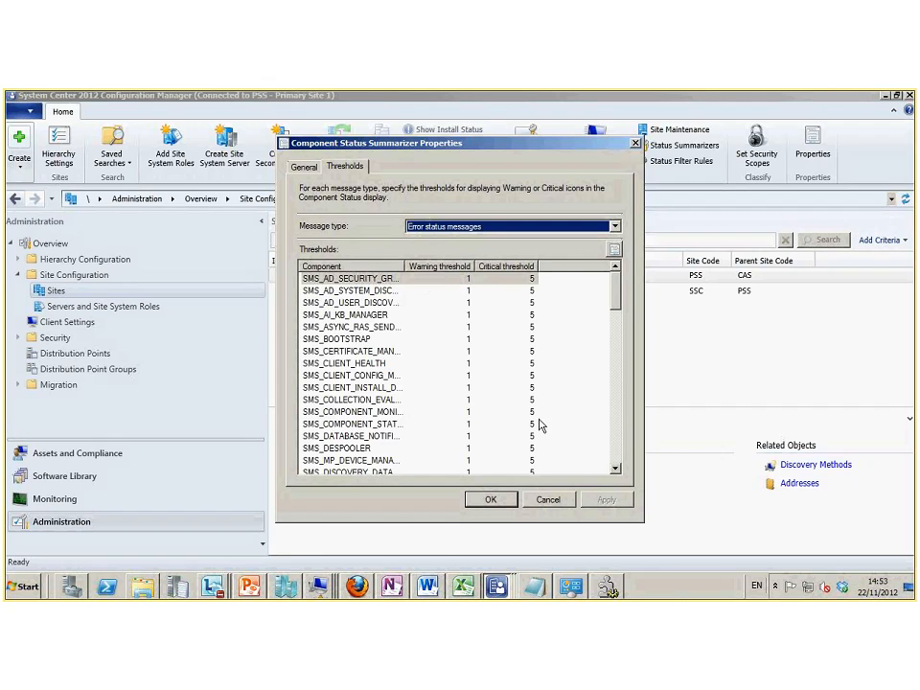
{"action": "left_click", "coordinate": [548, 499]}
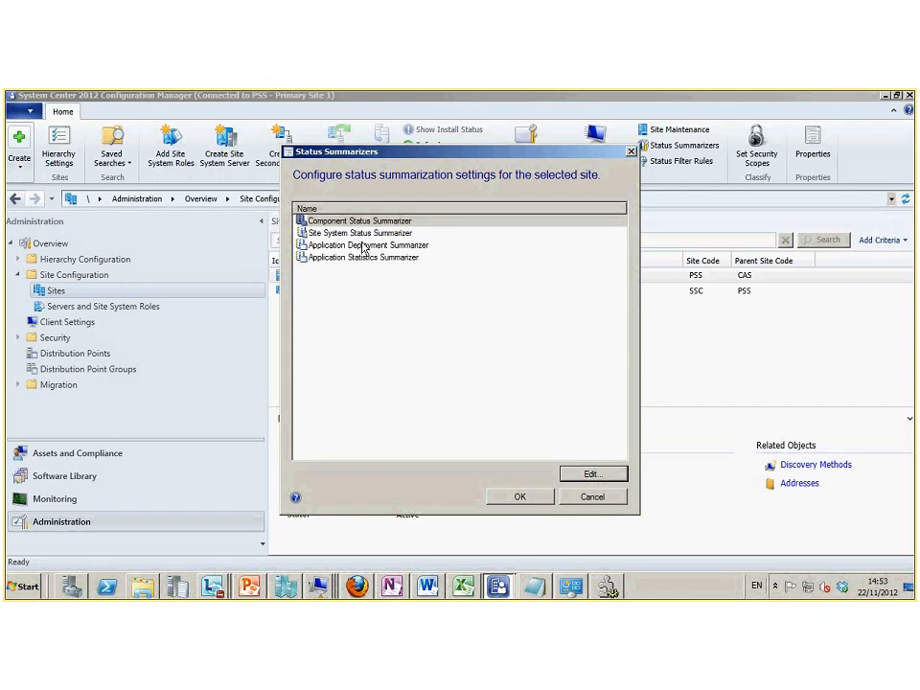
{"action": "left_click", "coordinate": [594, 498]}
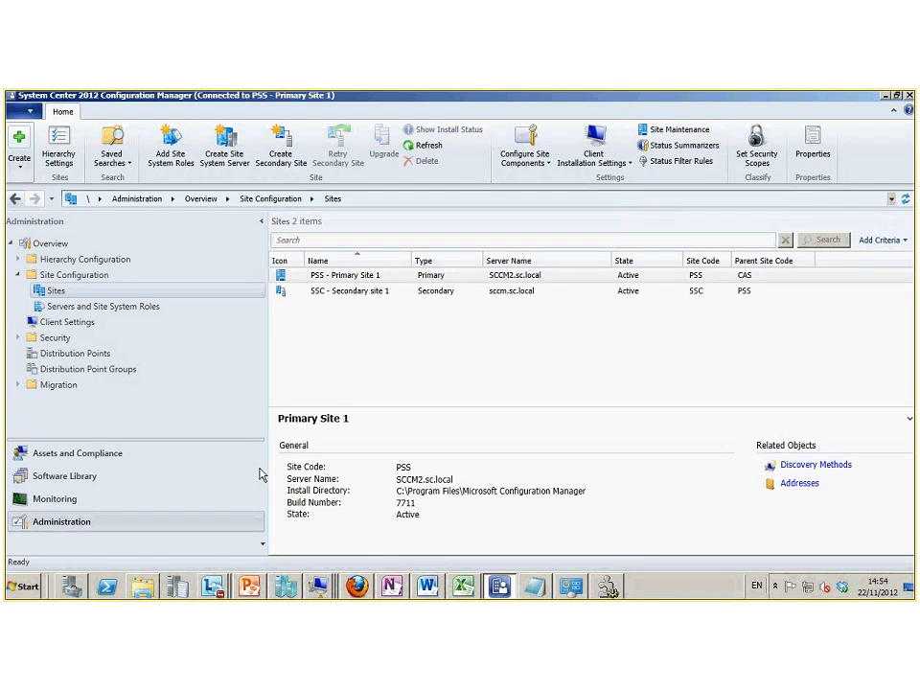
Return to Monitoring and review Site Status followed by Component Status
{"action": "left_click", "coordinate": [41, 504]}
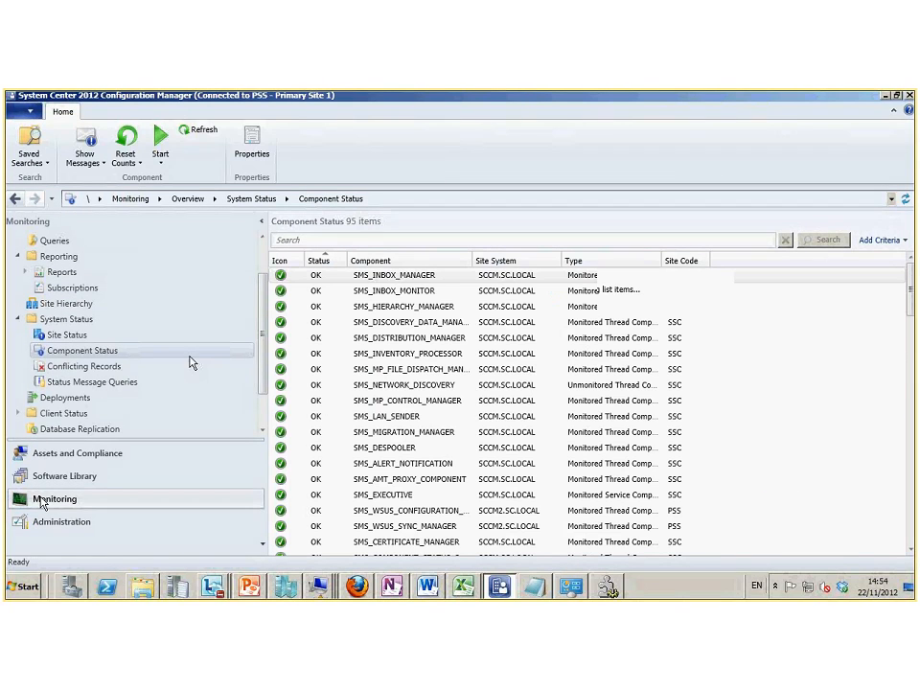
{"action": "left_click", "coordinate": [67, 336]}
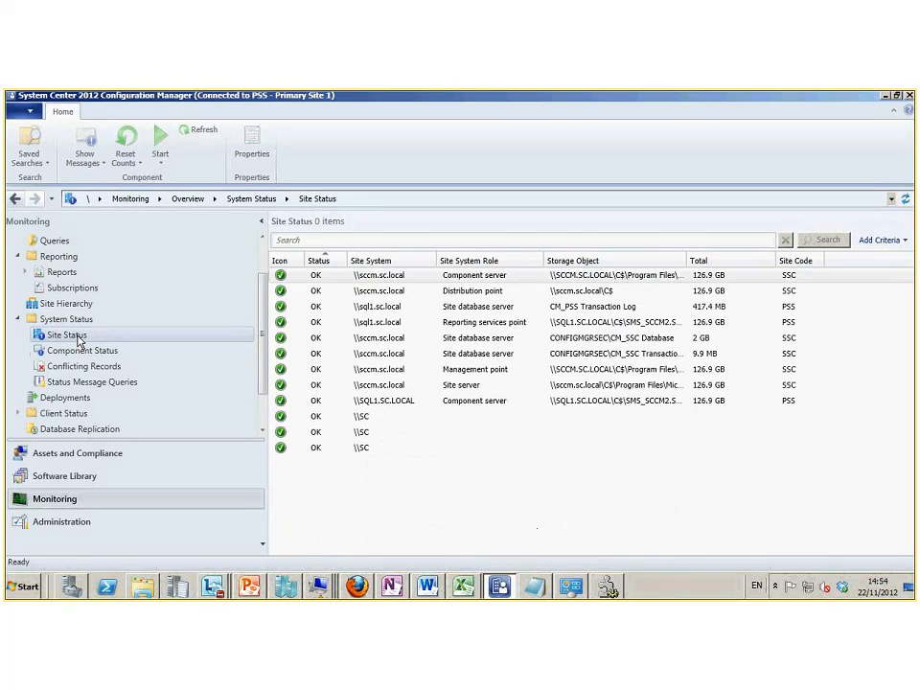
{"action": "left_click", "coordinate": [82, 351]}
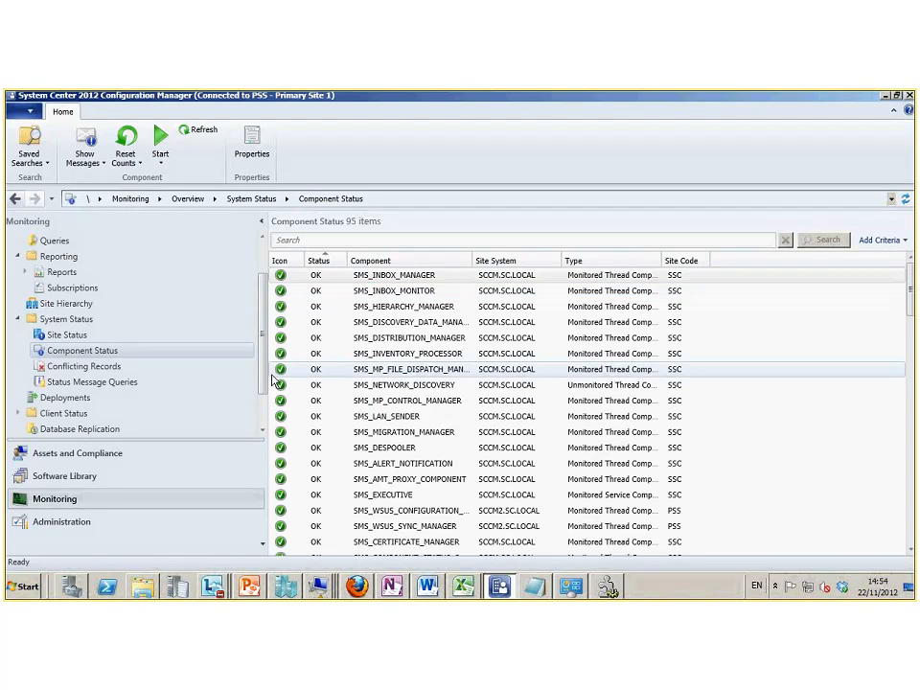
Run the All Status Messages query from Status Message Queries, look through the messages and close the Status Message Viewer
{"action": "left_click", "coordinate": [81, 388]}
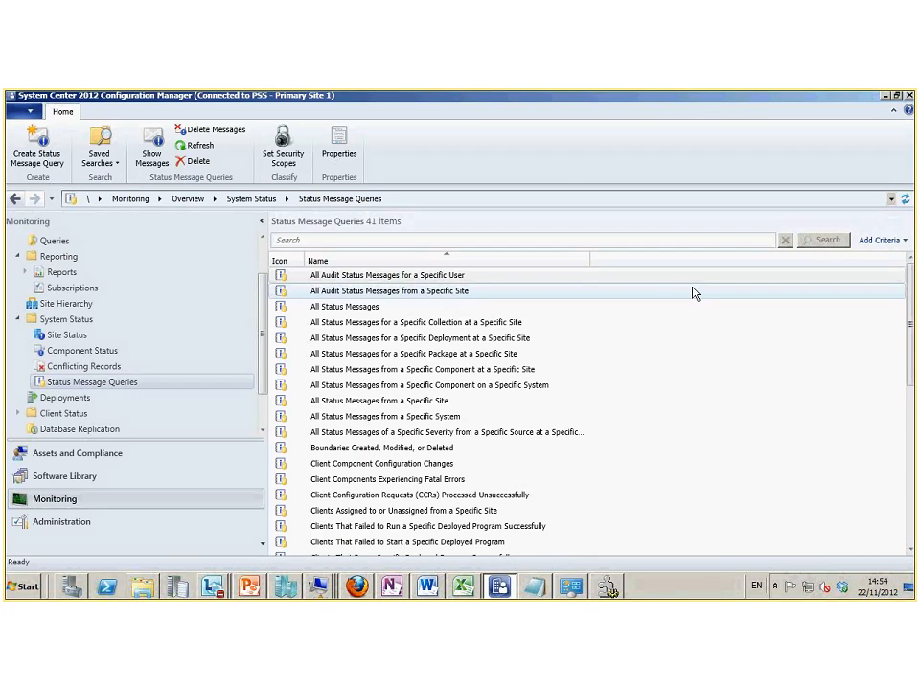
{"action": "left_click", "coordinate": [359, 306]}
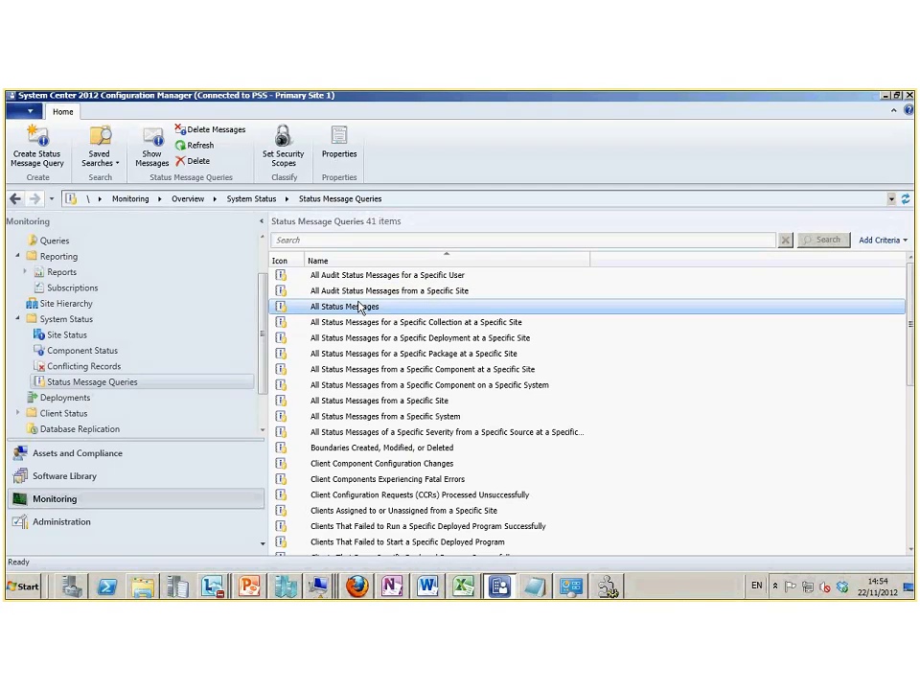
{"action": "left_click", "coordinate": [153, 146]}
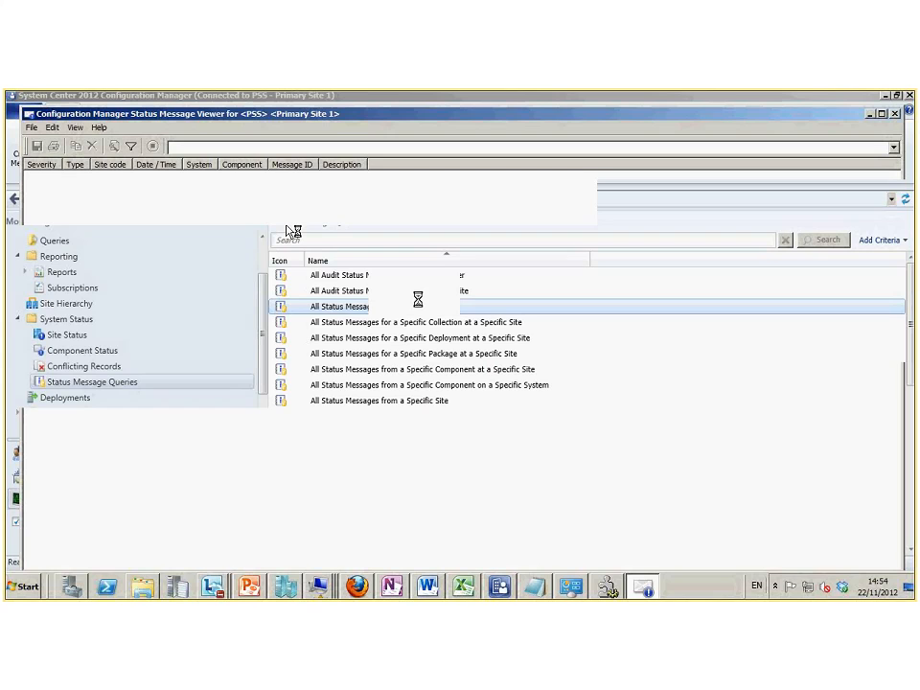
{"action": "left_click", "coordinate": [503, 480]}
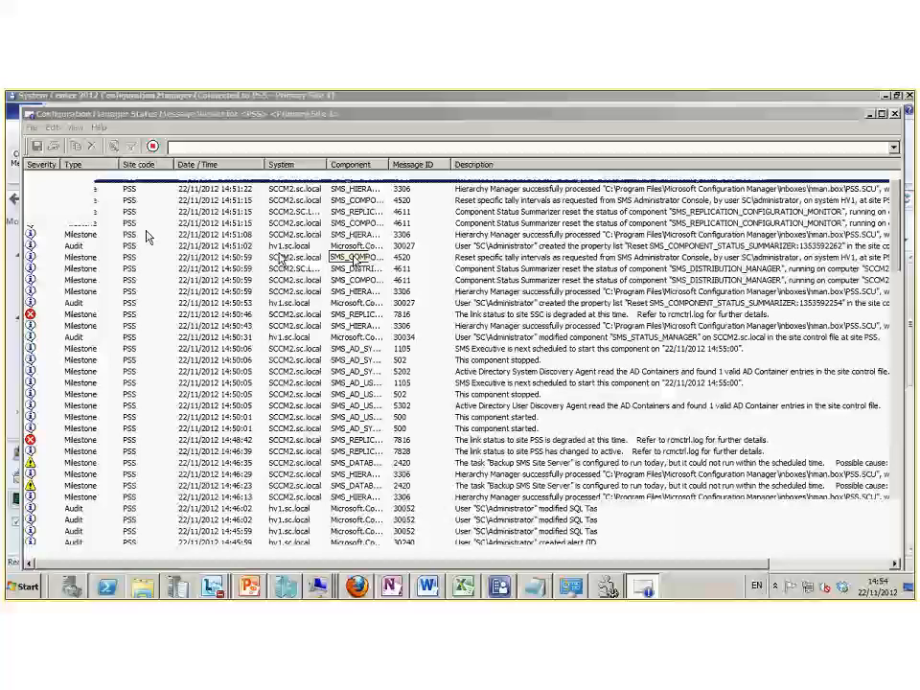
{"action": "scroll", "coordinate": [329, 436], "scroll_direction": "down", "scroll_amount": 9}
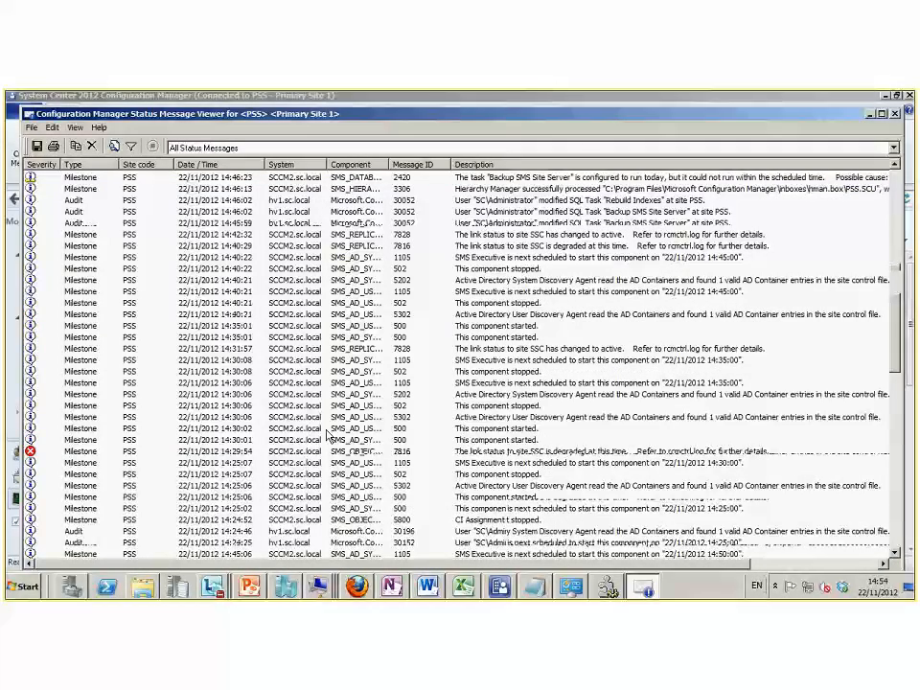
{"action": "left_click", "coordinate": [74, 130]}
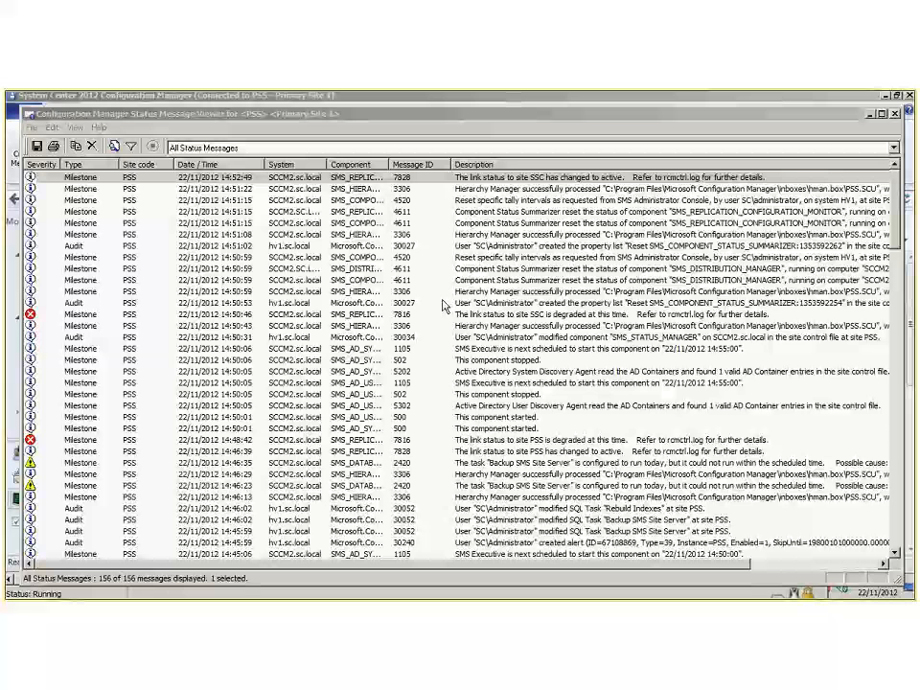
{"action": "left_click", "coordinate": [894, 114]}
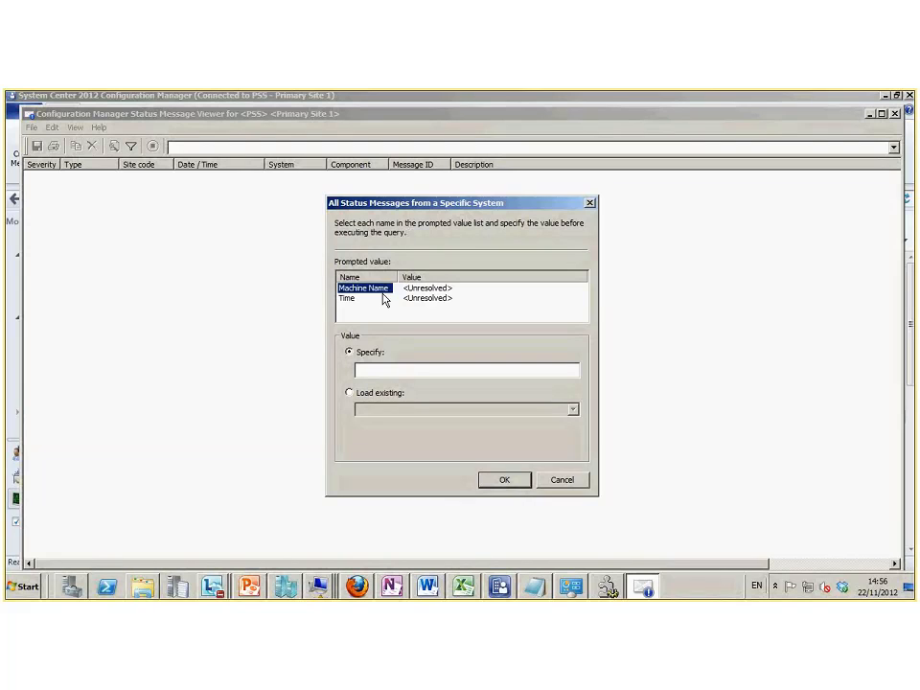
Run the All Status Messages from a Specific System query with machine name sql1 and time 1 hour ago
{"action": "left_click", "coordinate": [384, 373]}
{"action": "type", "text": "sql1"}
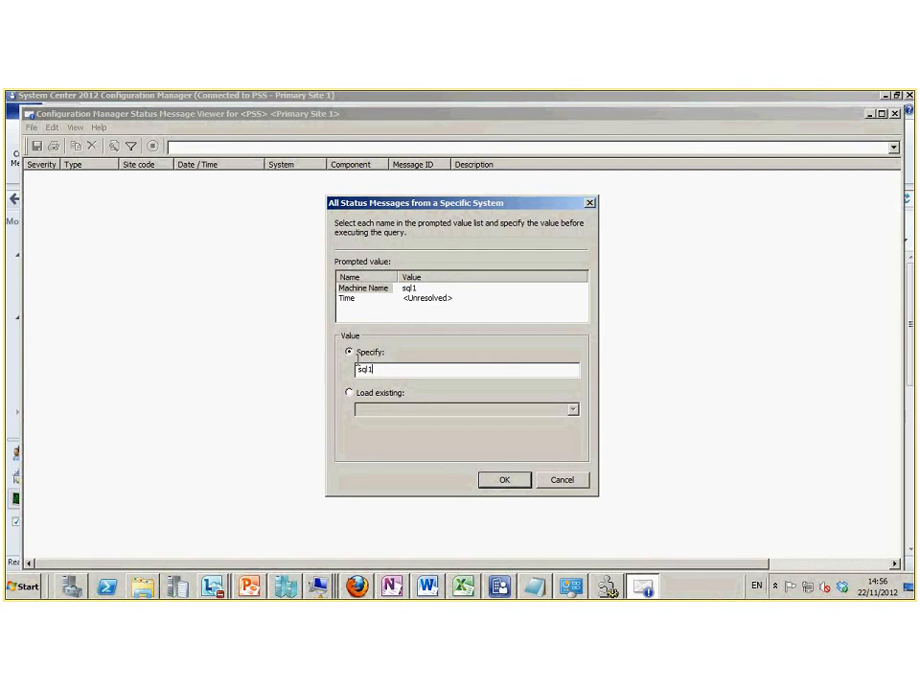
{"action": "left_click", "coordinate": [353, 301]}
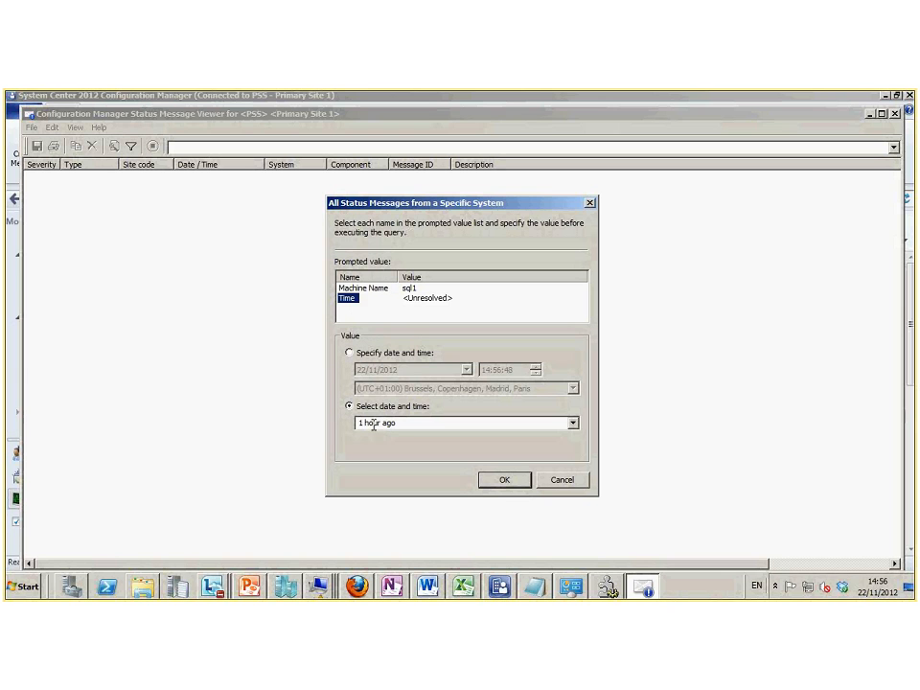
{"action": "left_click", "coordinate": [573, 423]}
{"action": "left_click", "coordinate": [574, 425]}
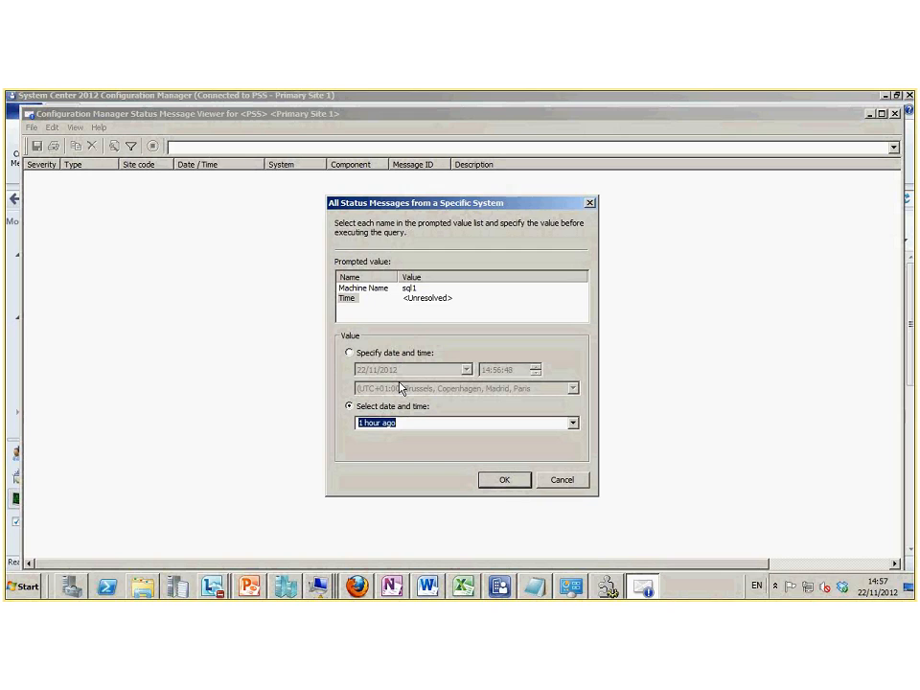
{"action": "left_click", "coordinate": [502, 480]}
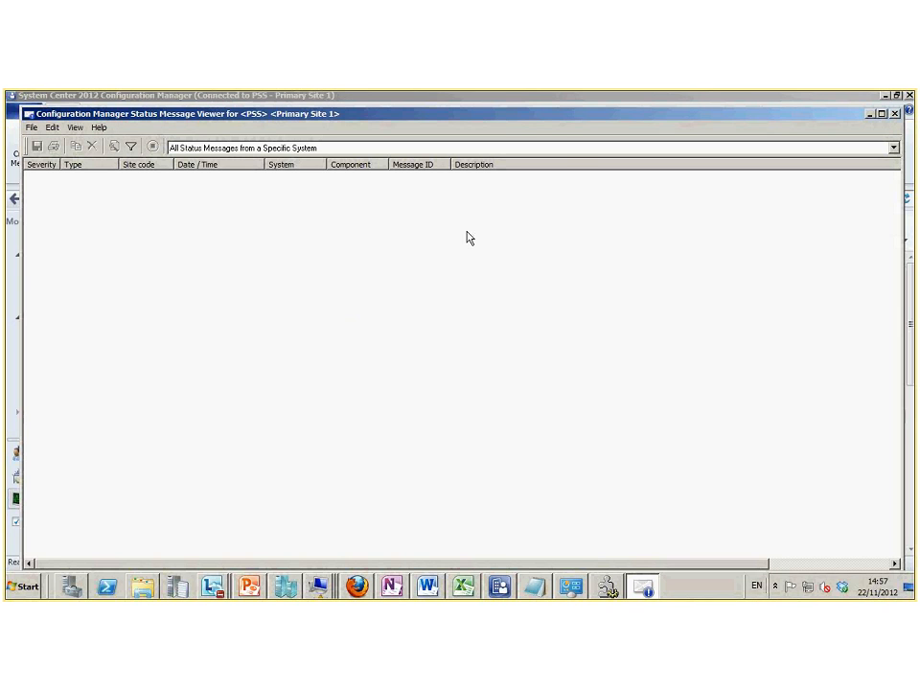
Rerun the All Status Messages from a Specific System query for machine sql1 with a different relative time, and close the viewer
{"action": "left_click", "coordinate": [896, 115]}
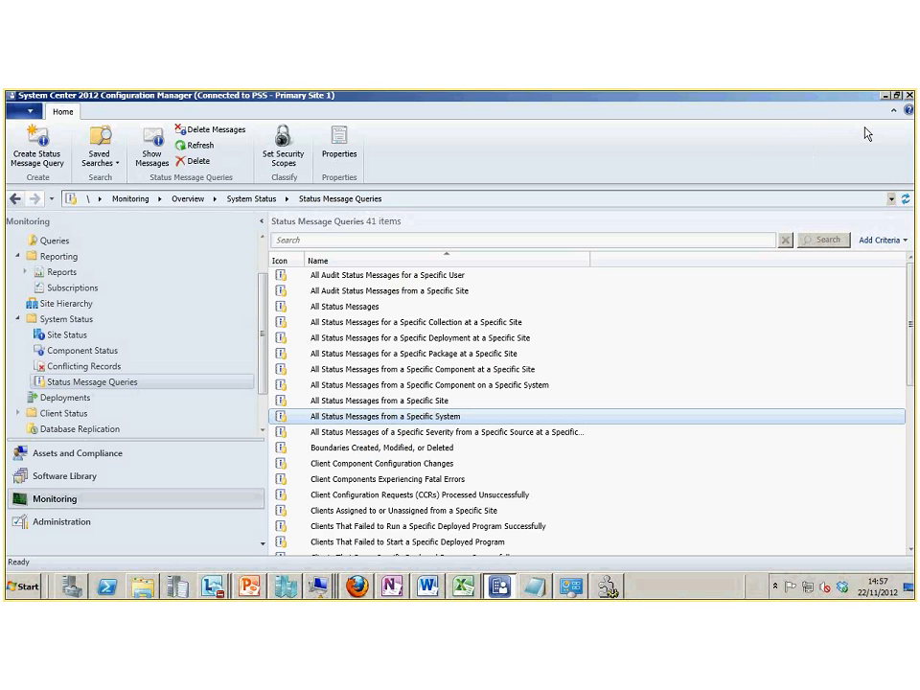
{"action": "right_click", "coordinate": [378, 420]}
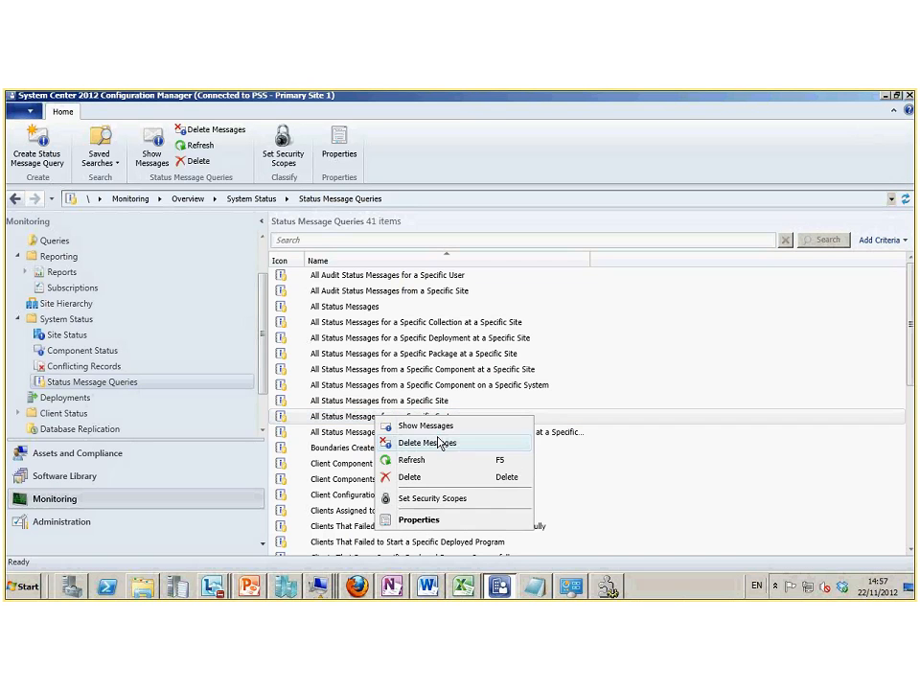
{"action": "left_click", "coordinate": [441, 431]}
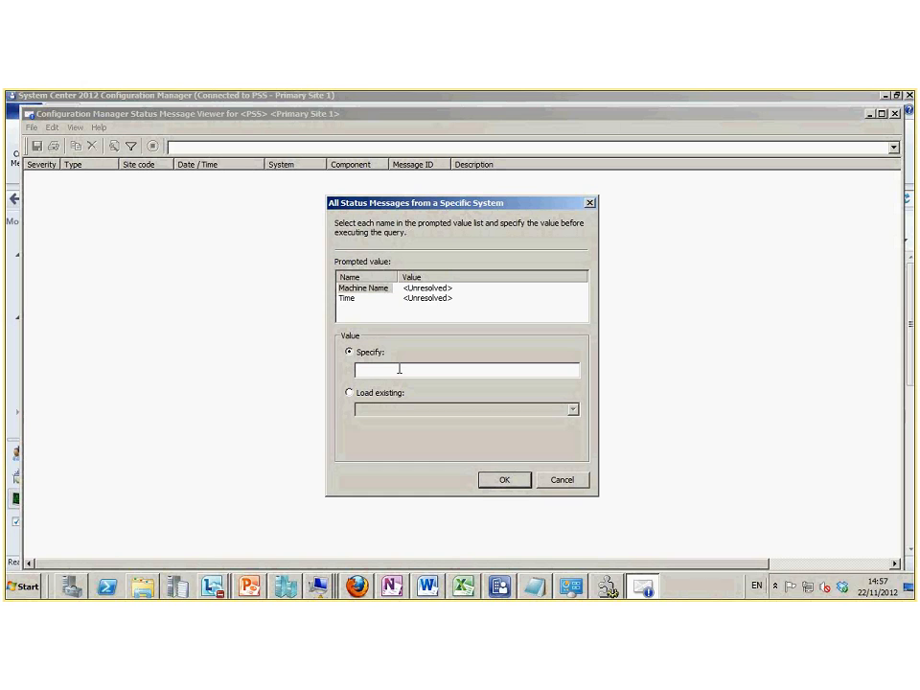
{"action": "type", "text": "sql1"}
{"action": "left_click", "coordinate": [350, 392]}
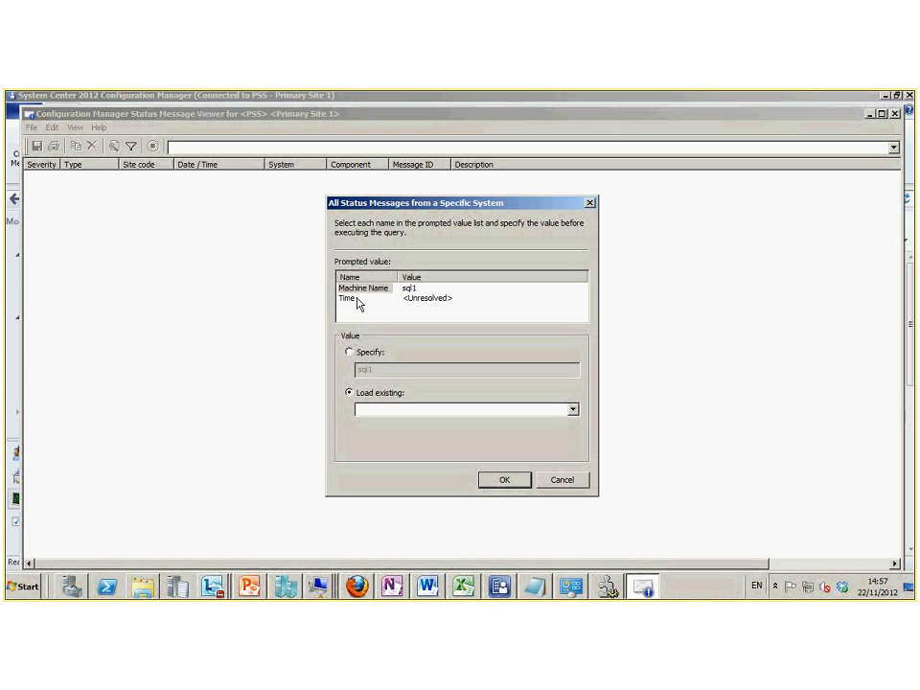
{"action": "left_click", "coordinate": [351, 352]}
{"action": "left_click", "coordinate": [351, 301]}
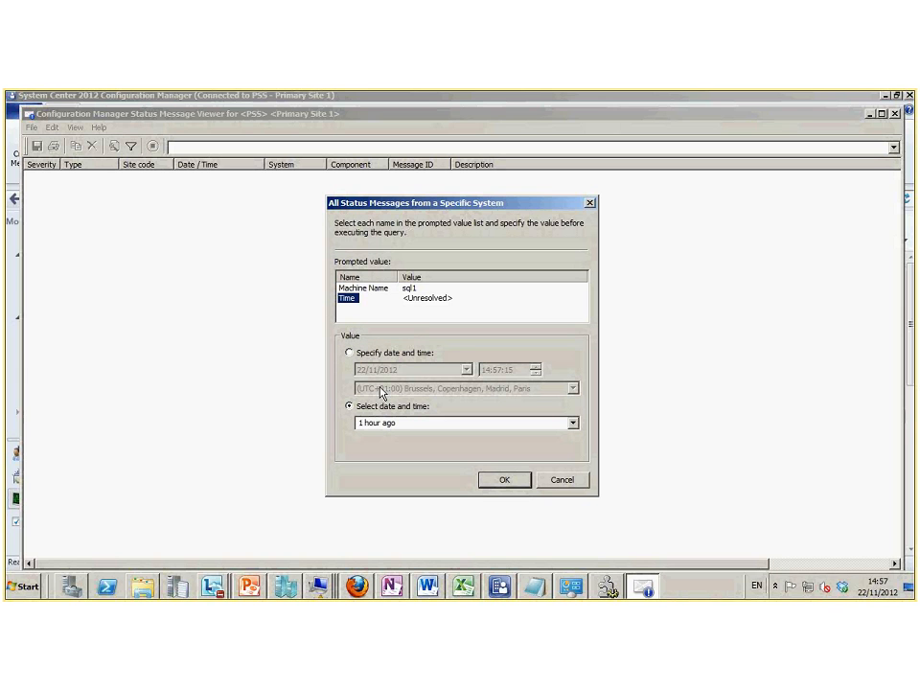
{"action": "left_click", "coordinate": [537, 423]}
{"action": "left_click", "coordinate": [537, 453]}
{"action": "left_click", "coordinate": [516, 482]}
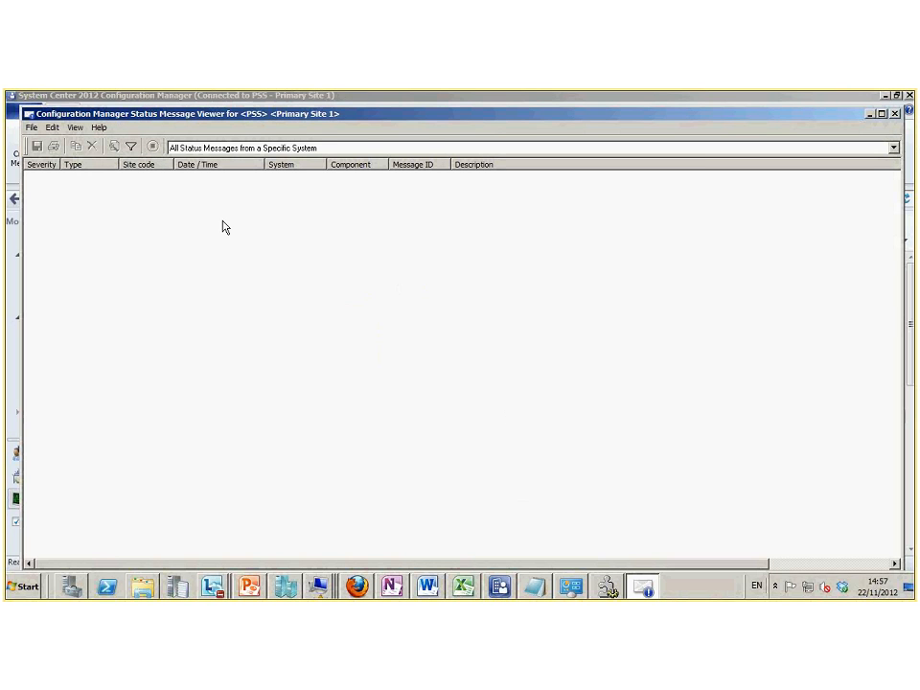
{"action": "left_click", "coordinate": [894, 113]}
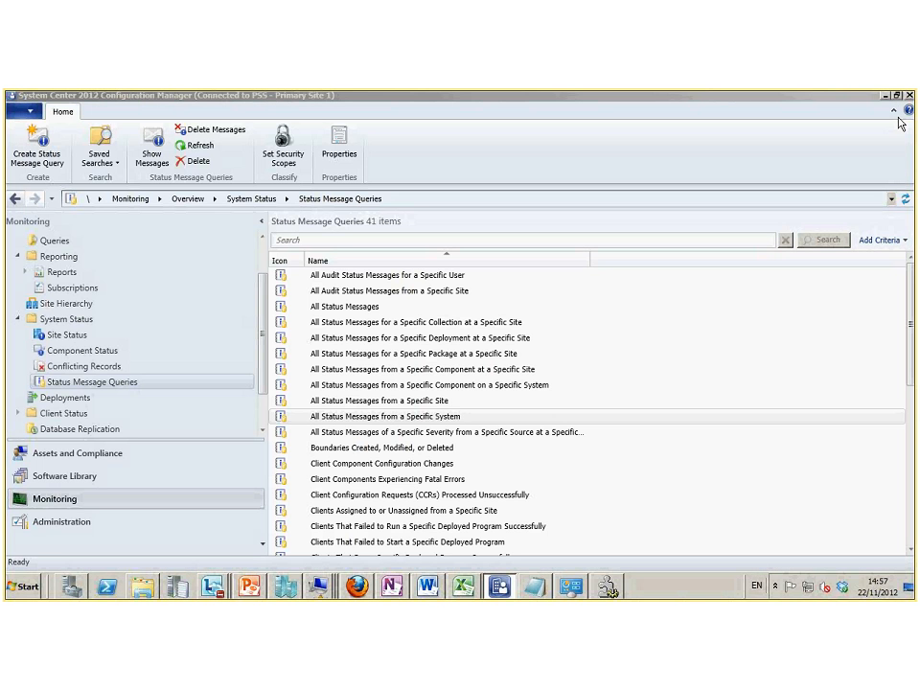
Show messages for the All Status Messages from a Specific System query again and try loading existing values for its prompts
{"action": "right_click", "coordinate": [443, 423]}
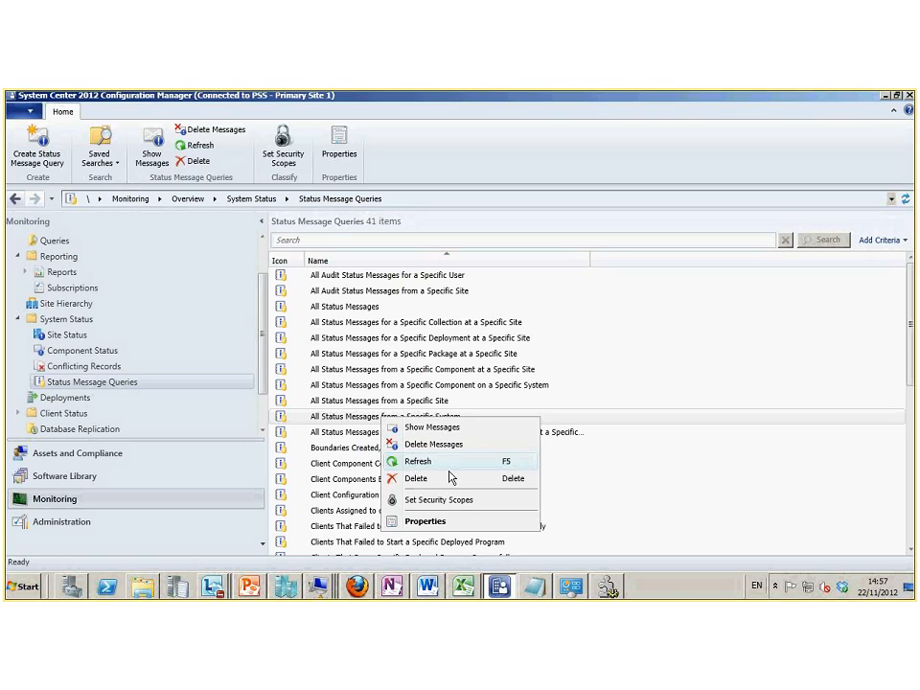
{"action": "left_click", "coordinate": [446, 432]}
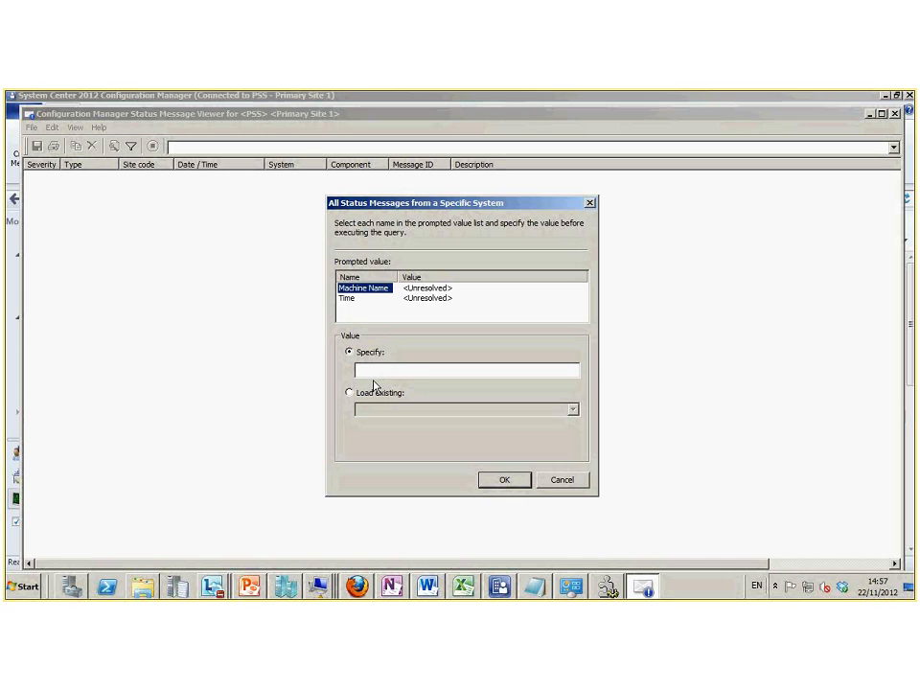
{"action": "left_click", "coordinate": [372, 388]}
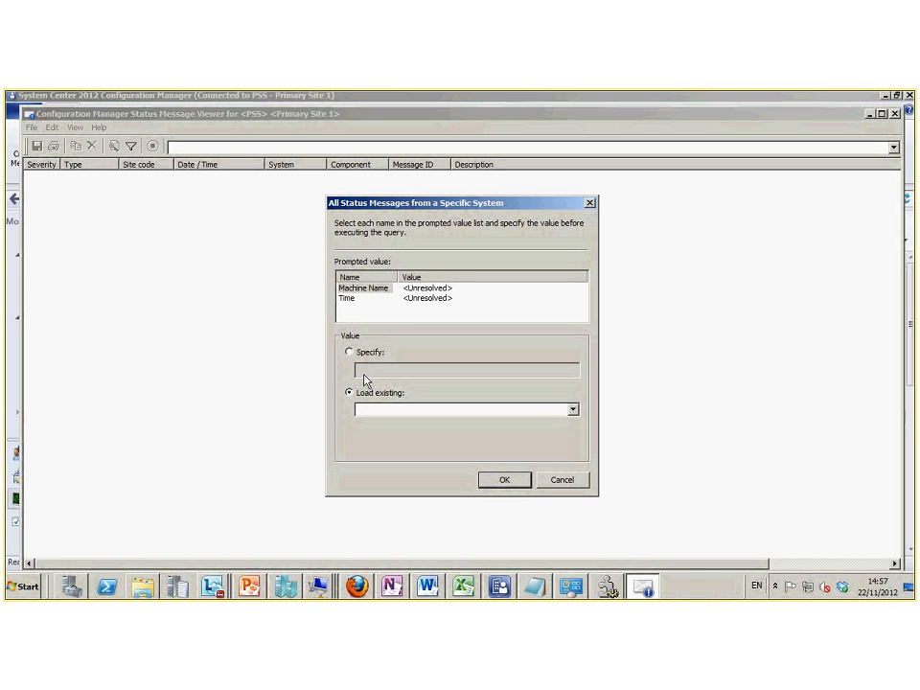
{"action": "left_click", "coordinate": [345, 298]}
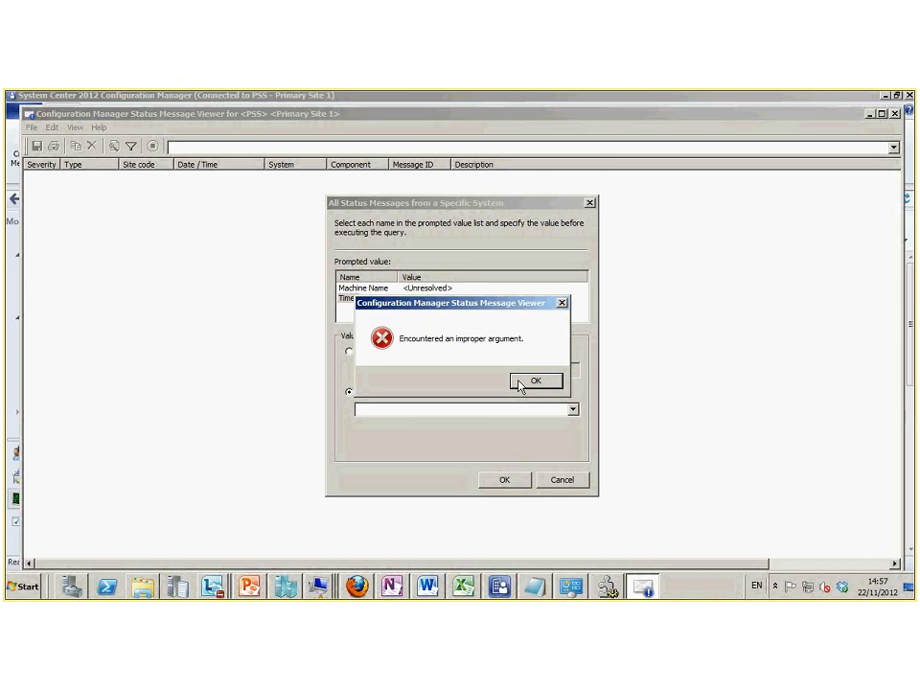
{"action": "left_click", "coordinate": [522, 382]}
{"action": "left_click", "coordinate": [574, 410]}
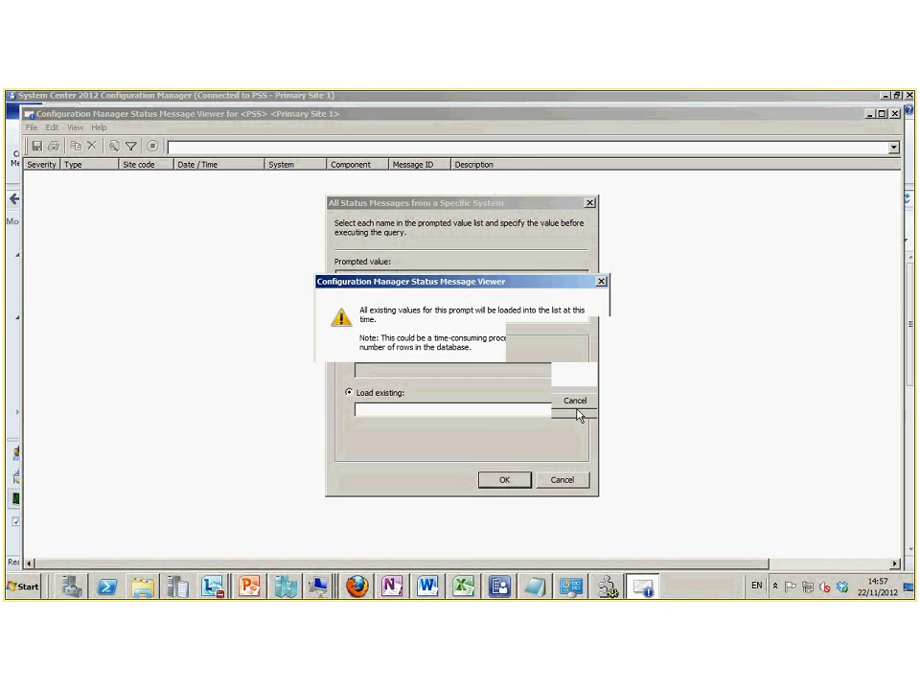
{"action": "left_click", "coordinate": [571, 406]}
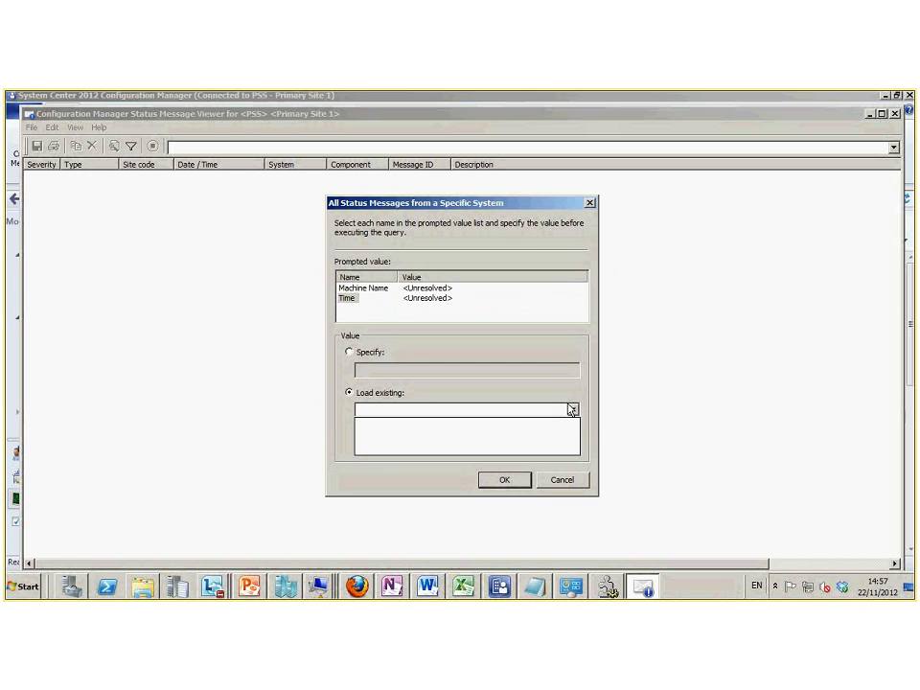
Specify machine name sccm2 and time 1 hour ago for the prompted values and run the query
{"action": "left_click", "coordinate": [350, 352]}
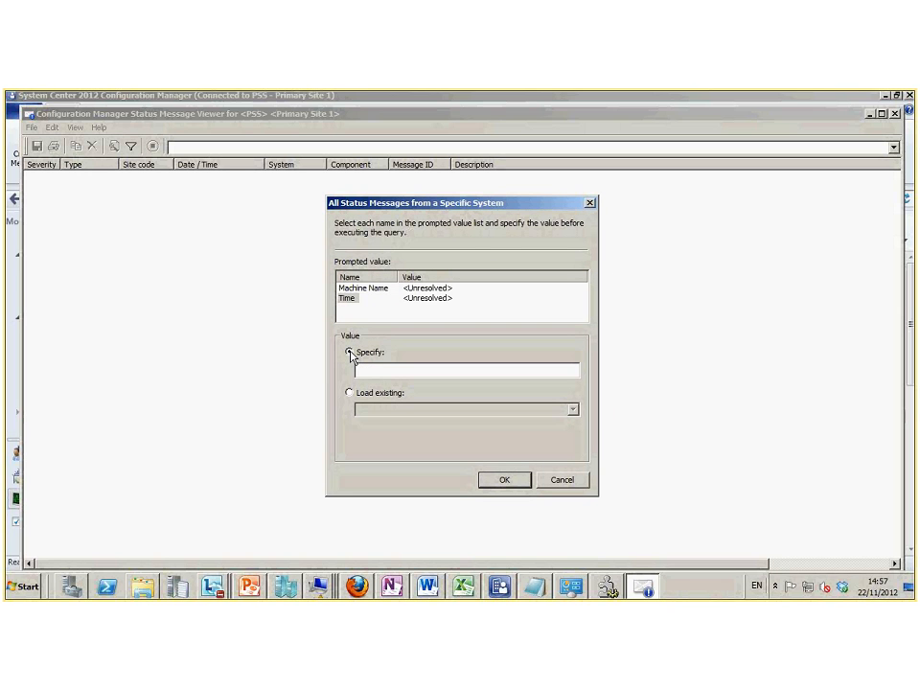
{"action": "left_click", "coordinate": [379, 372]}
{"action": "type", "text": "sccm2"}
{"action": "left_click", "coordinate": [350, 393]}
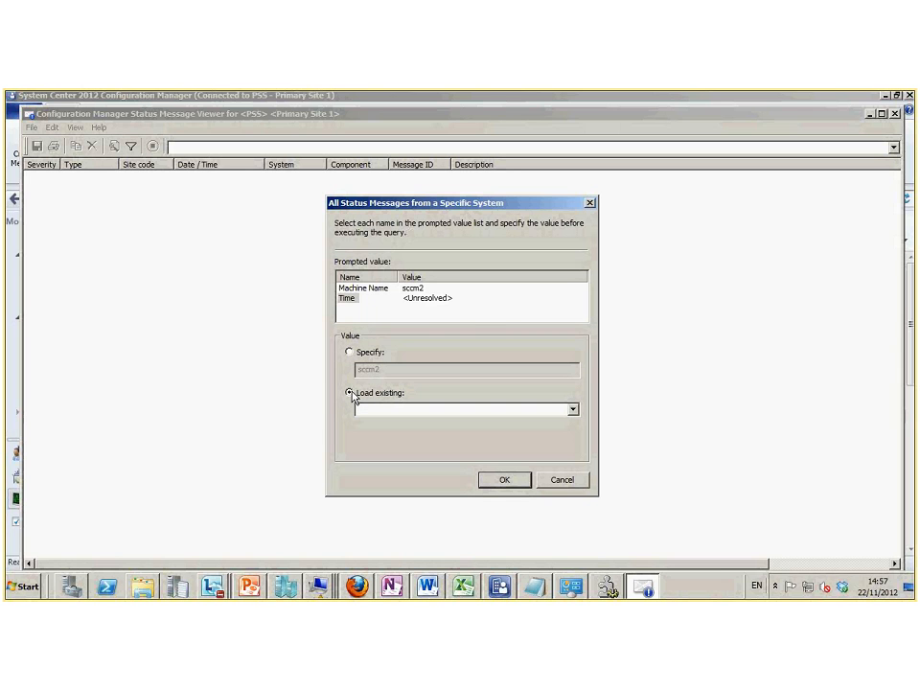
{"action": "left_click", "coordinate": [350, 299]}
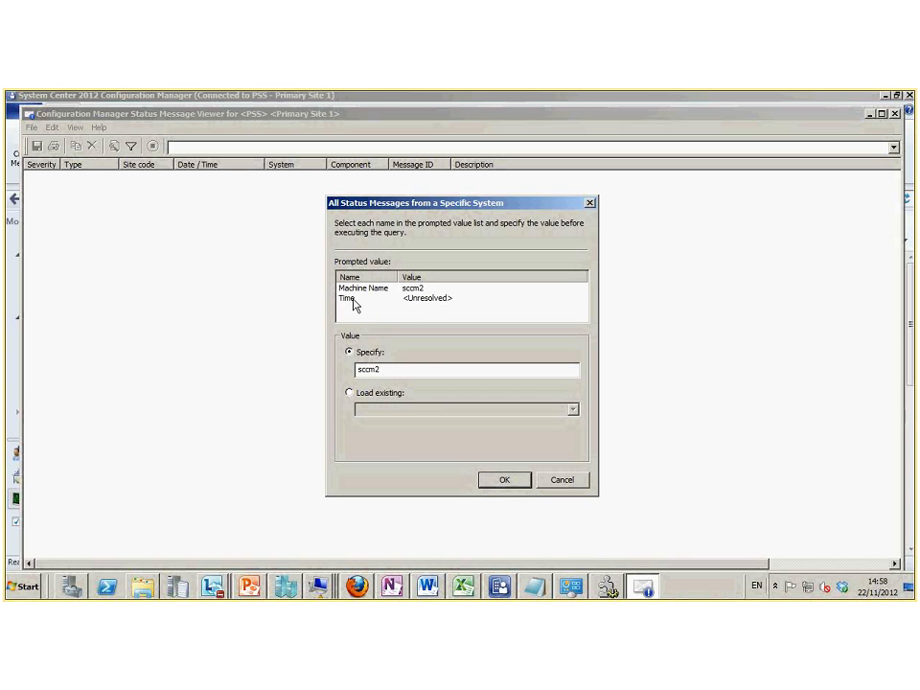
{"action": "left_click", "coordinate": [351, 299]}
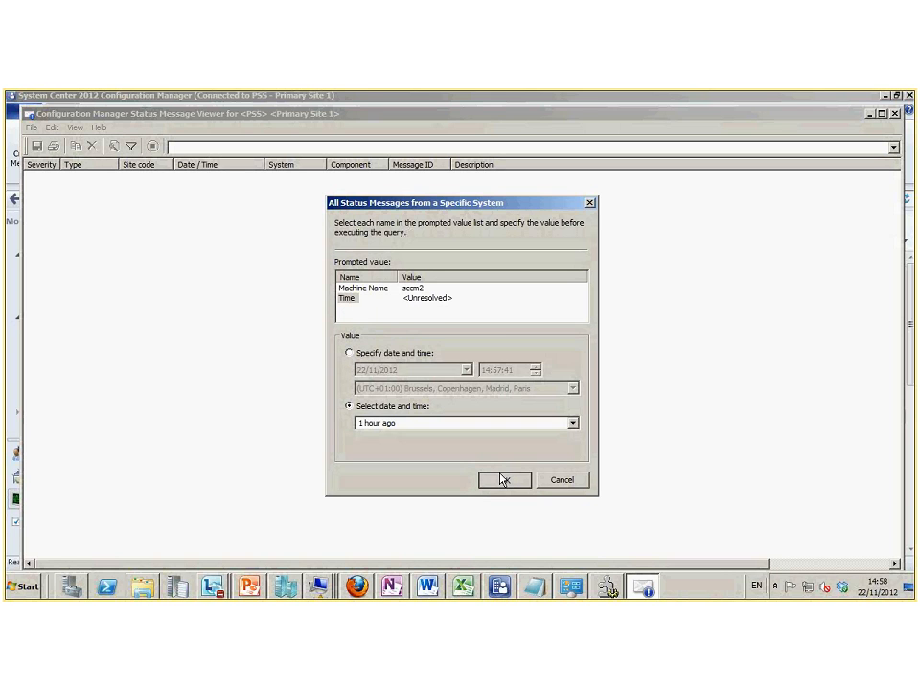
{"action": "left_click", "coordinate": [503, 479]}
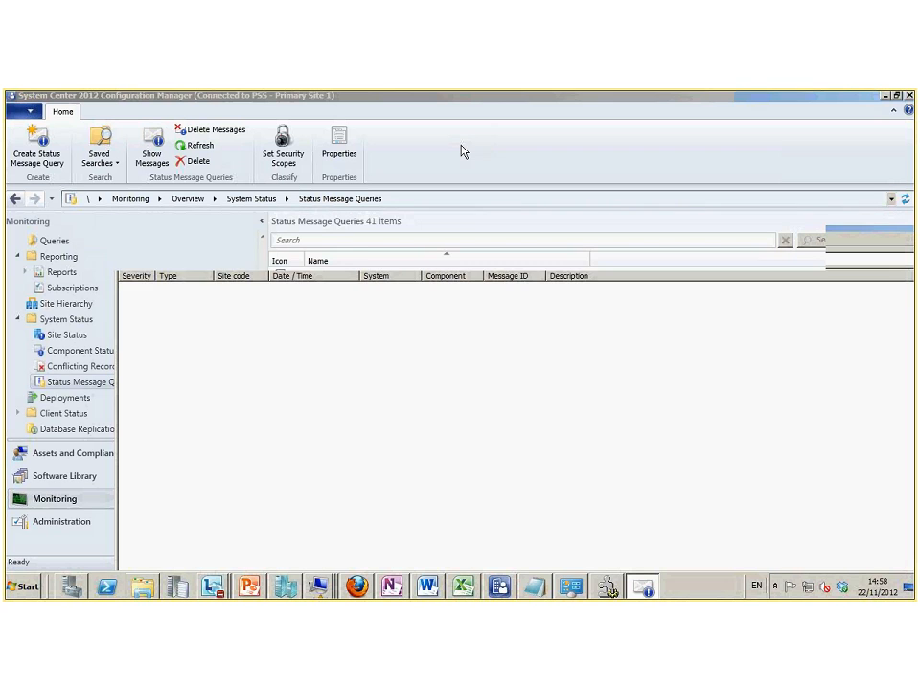
Review Servers and Site System Roles in Administration, then look at Queries and Reports in Monitoring
{"action": "left_click", "coordinate": [65, 521]}
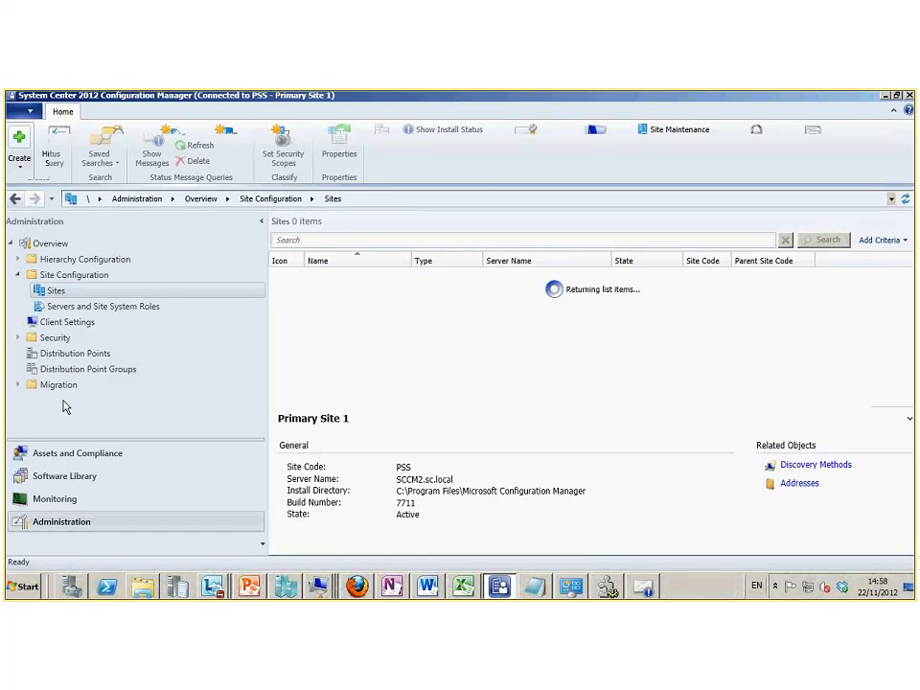
{"action": "left_click", "coordinate": [85, 307]}
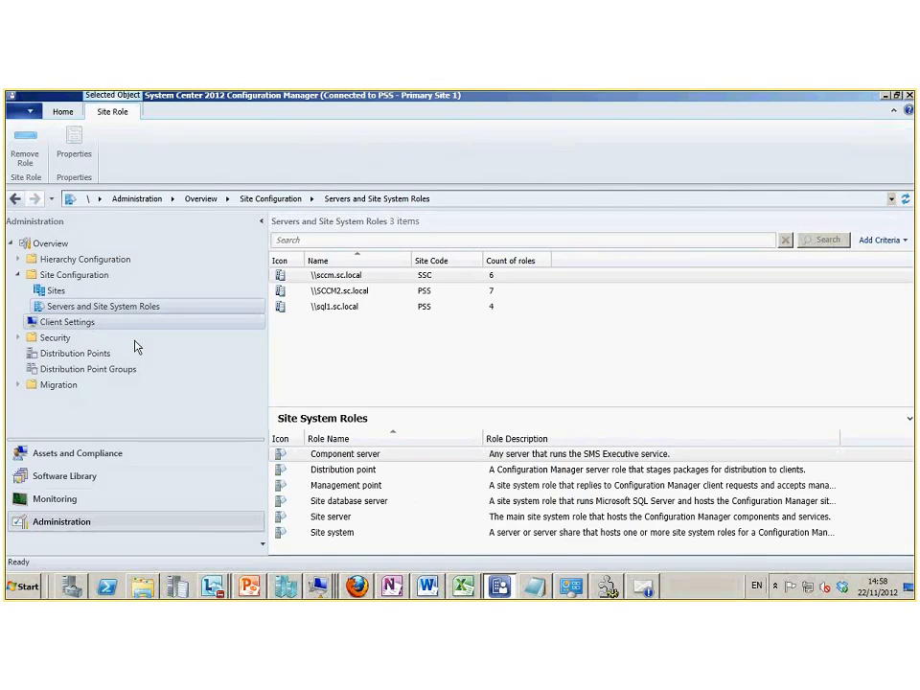
{"action": "left_click", "coordinate": [65, 502]}
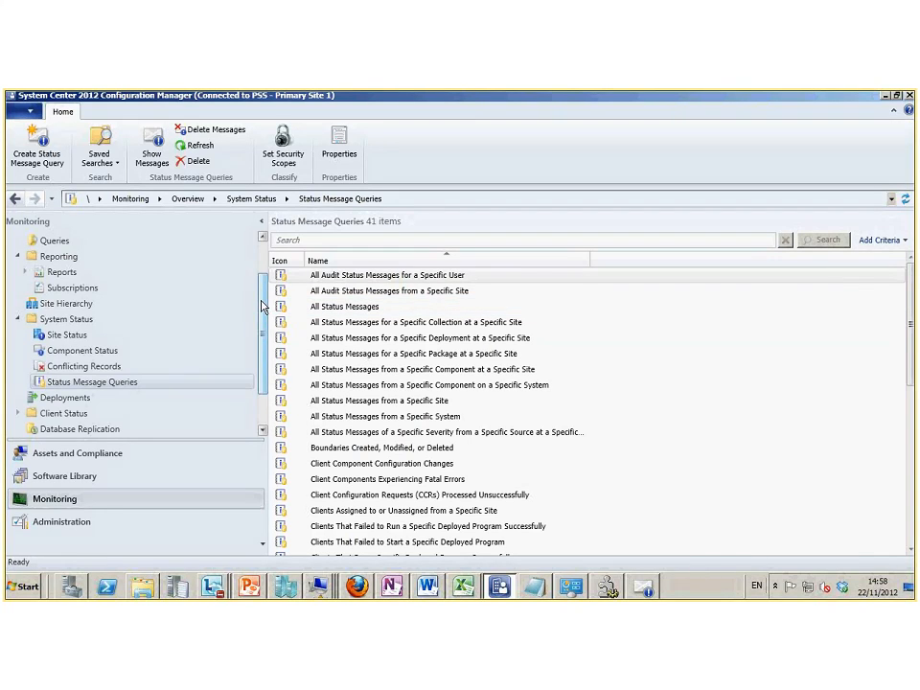
{"action": "left_click_drag", "start_coordinate": [263, 305], "coordinate": [266, 279]}
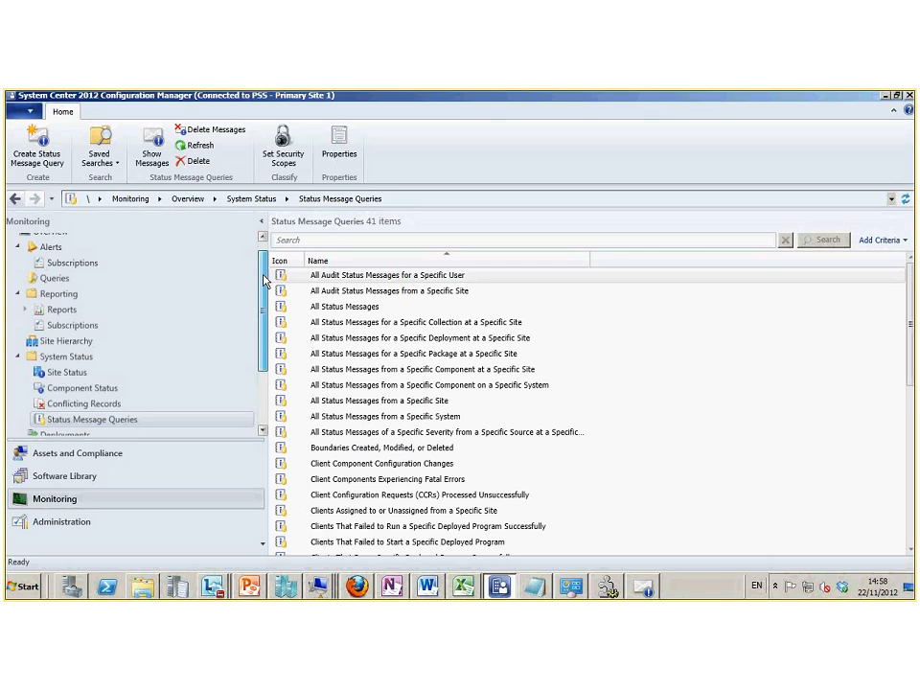
{"action": "left_click", "coordinate": [54, 291]}
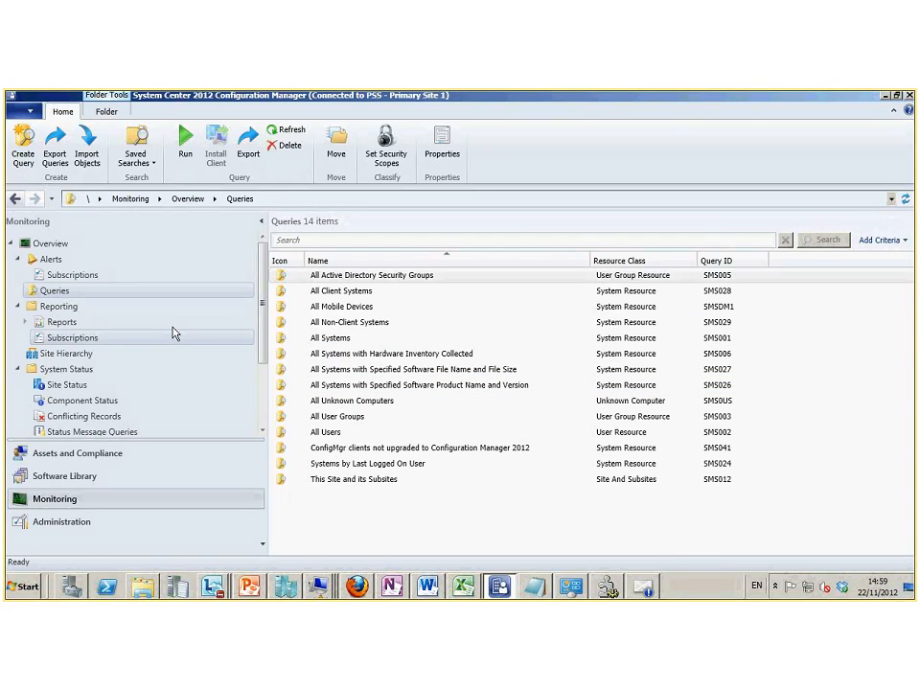
{"action": "left_click", "coordinate": [57, 323]}
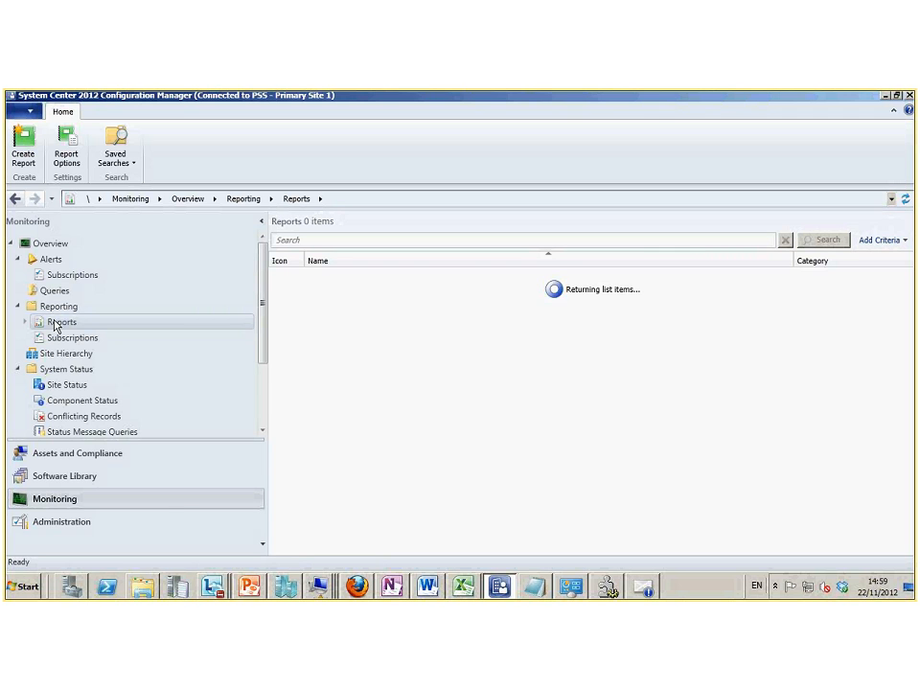
Check the site system roles on sql1.sc.local, then connect the console to CAS - CAS CENTRAL SITE
{"action": "left_click", "coordinate": [39, 529]}
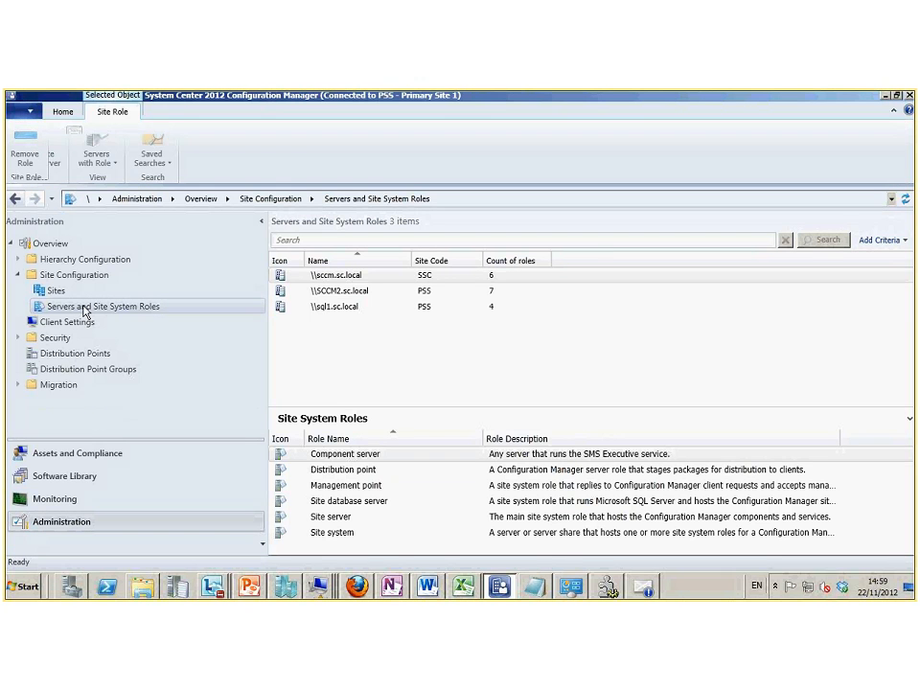
{"action": "left_click", "coordinate": [314, 311]}
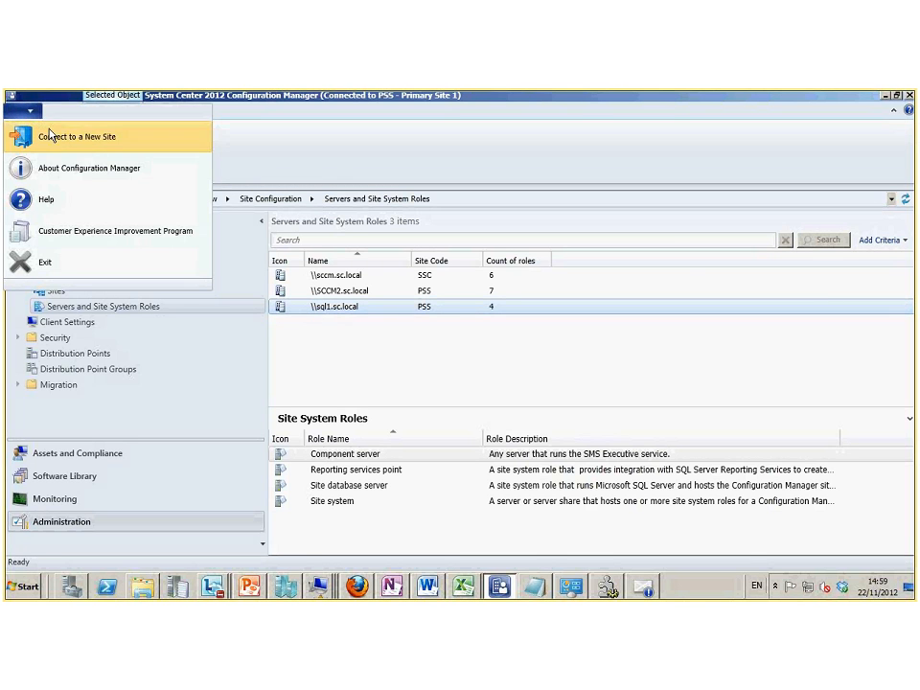
{"action": "left_click", "coordinate": [51, 136]}
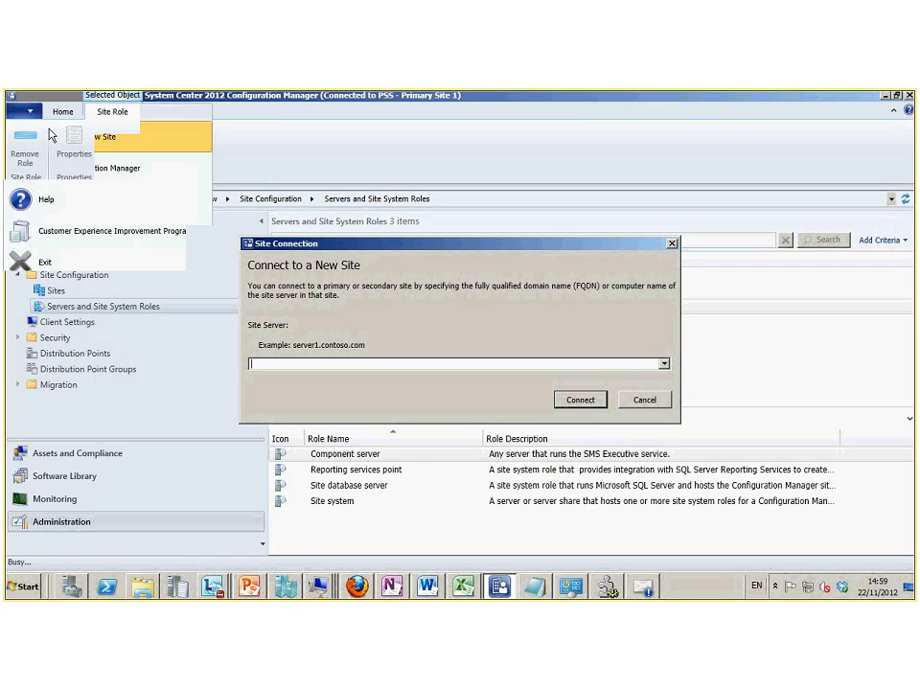
{"action": "type", "text": "ab-cs01-cm.contoso.local"}
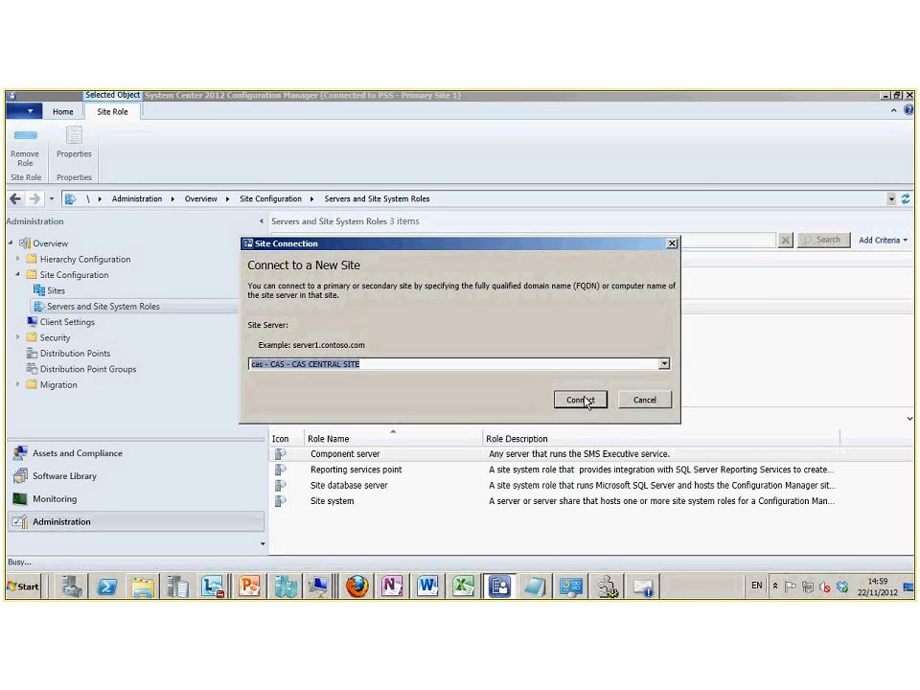
{"action": "left_click", "coordinate": [580, 400]}
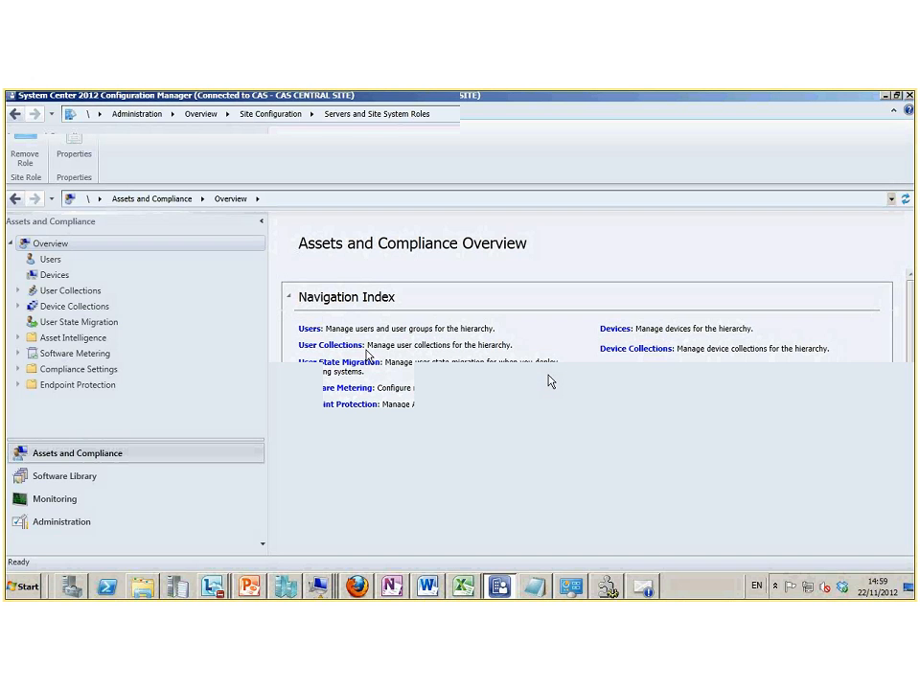
Start adding site system roles to the CAS server SQL.sc.local and select the Reporting services point role
{"action": "left_click", "coordinate": [53, 524]}
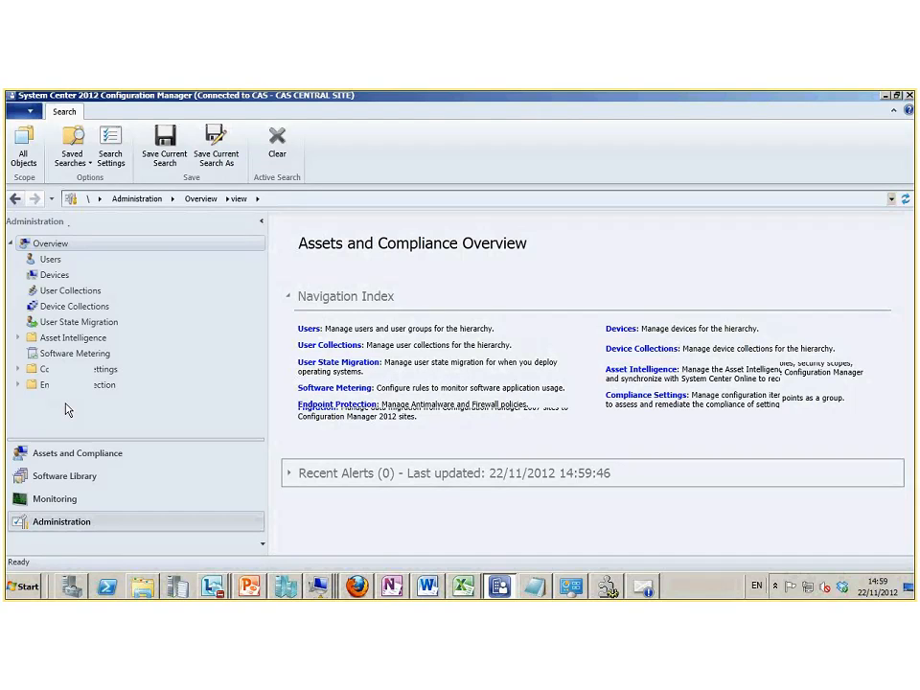
{"action": "left_click", "coordinate": [38, 306]}
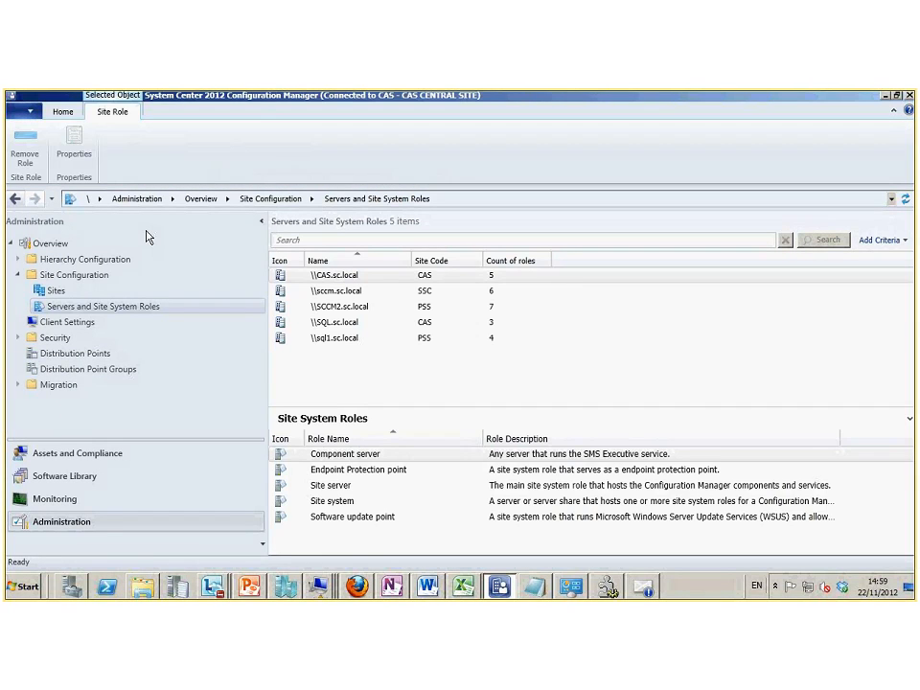
{"action": "left_click", "coordinate": [333, 322]}
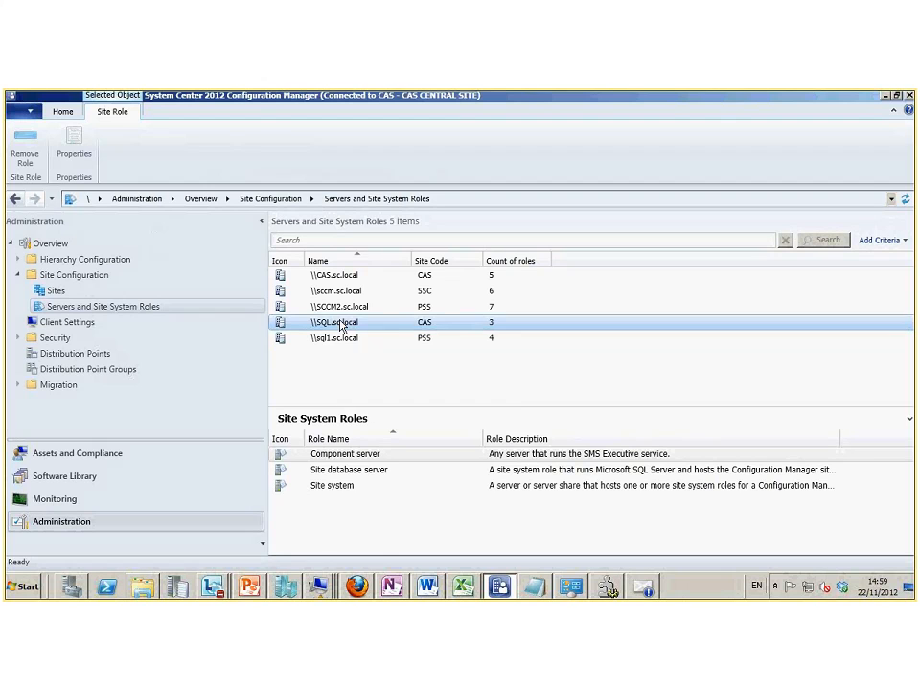
{"action": "right_click", "coordinate": [341, 324]}
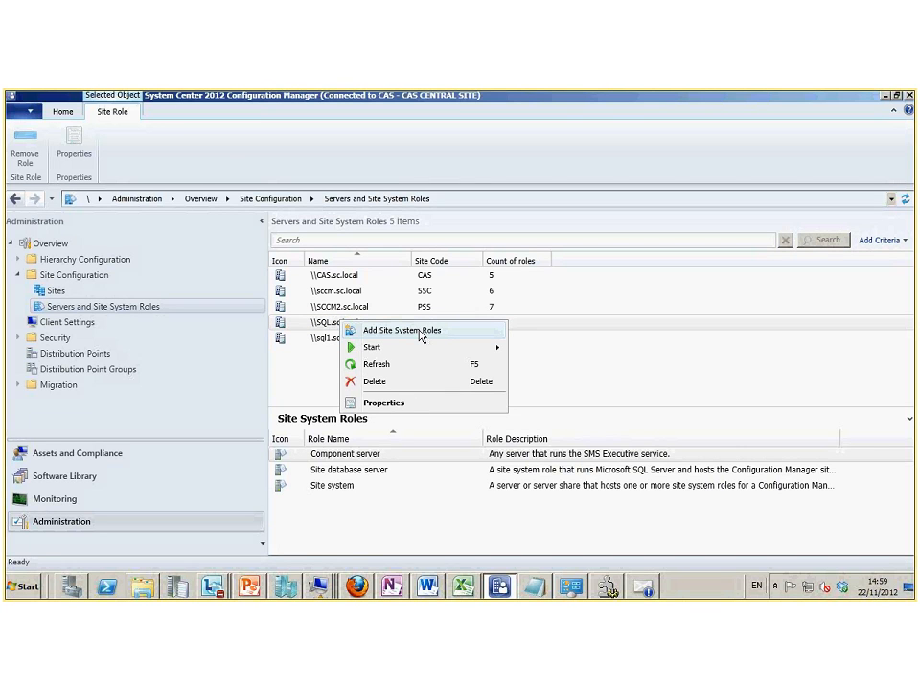
{"action": "left_click", "coordinate": [420, 332]}
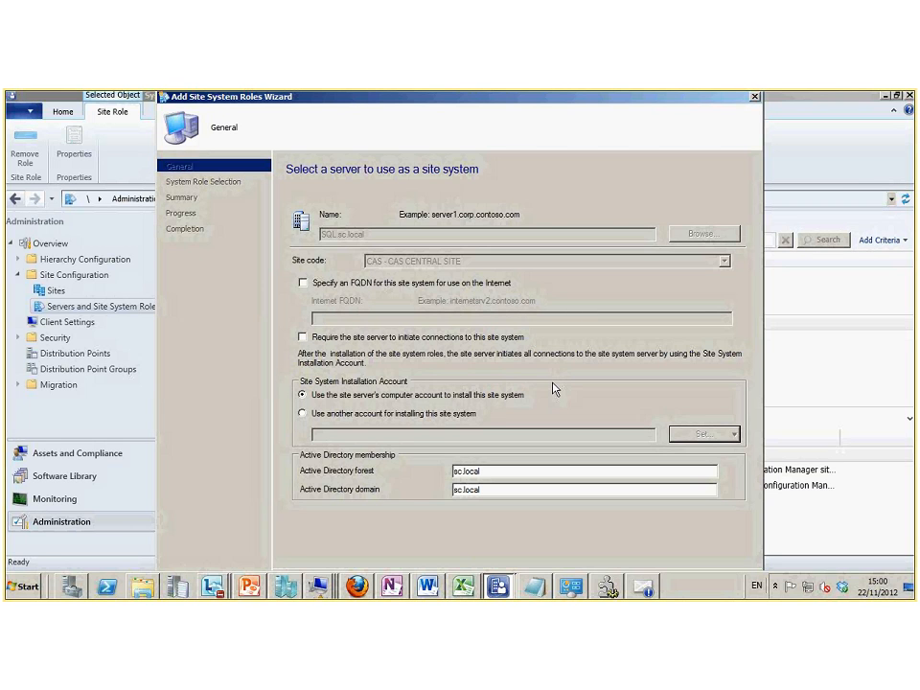
{"action": "key", "text": "Return"}
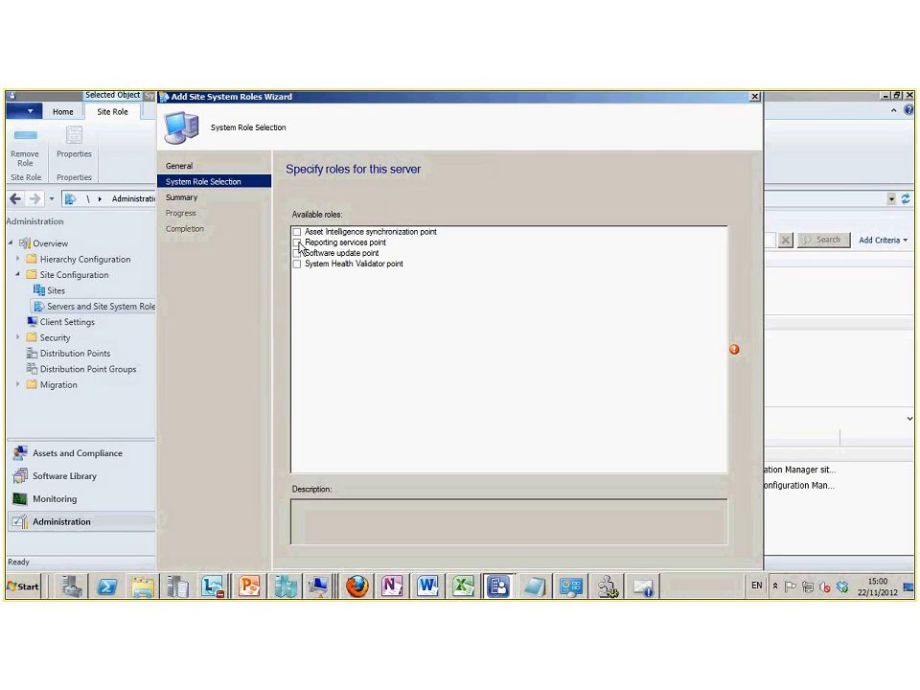
{"action": "left_click", "coordinate": [297, 242]}
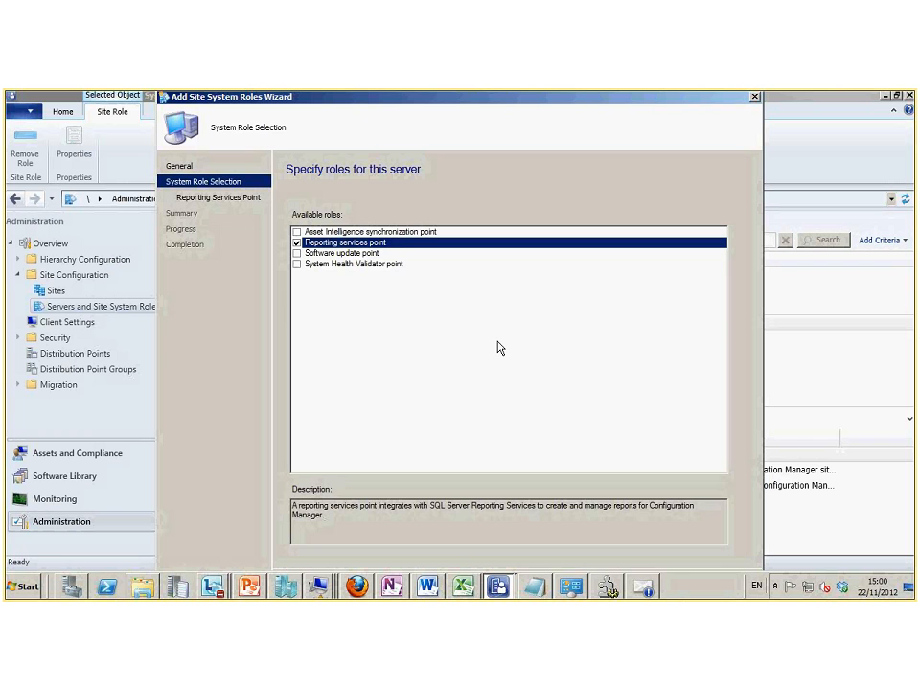
{"action": "key", "text": "Return"}
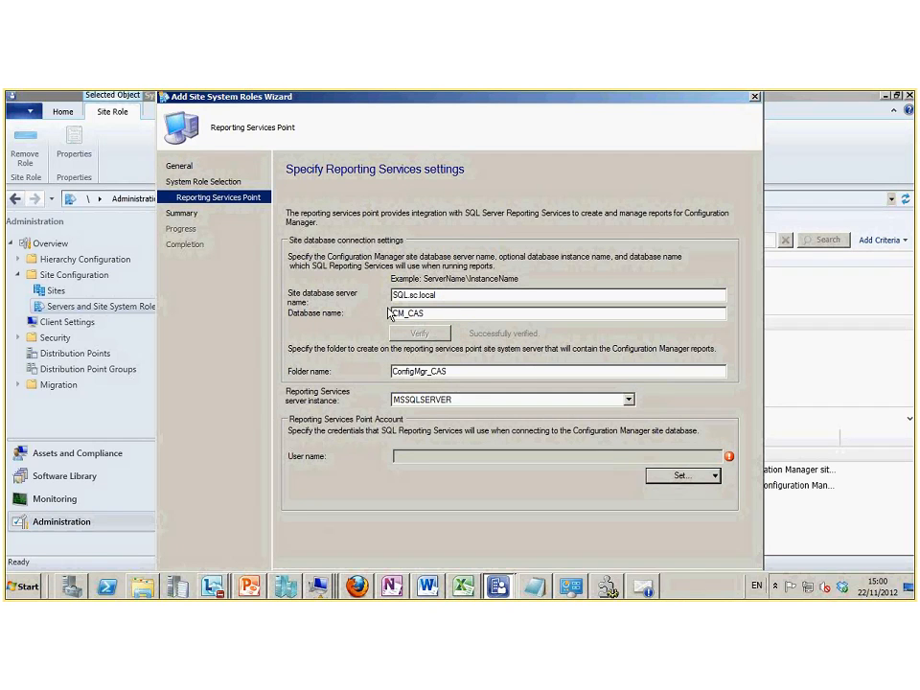
{"action": "left_click", "coordinate": [693, 477]}
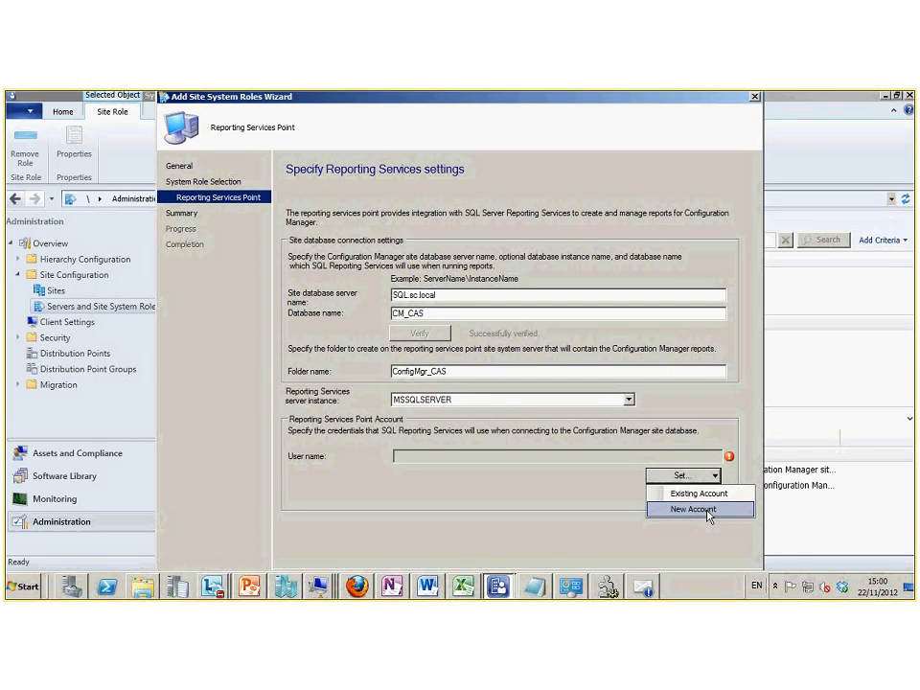
{"action": "left_click", "coordinate": [653, 511]}
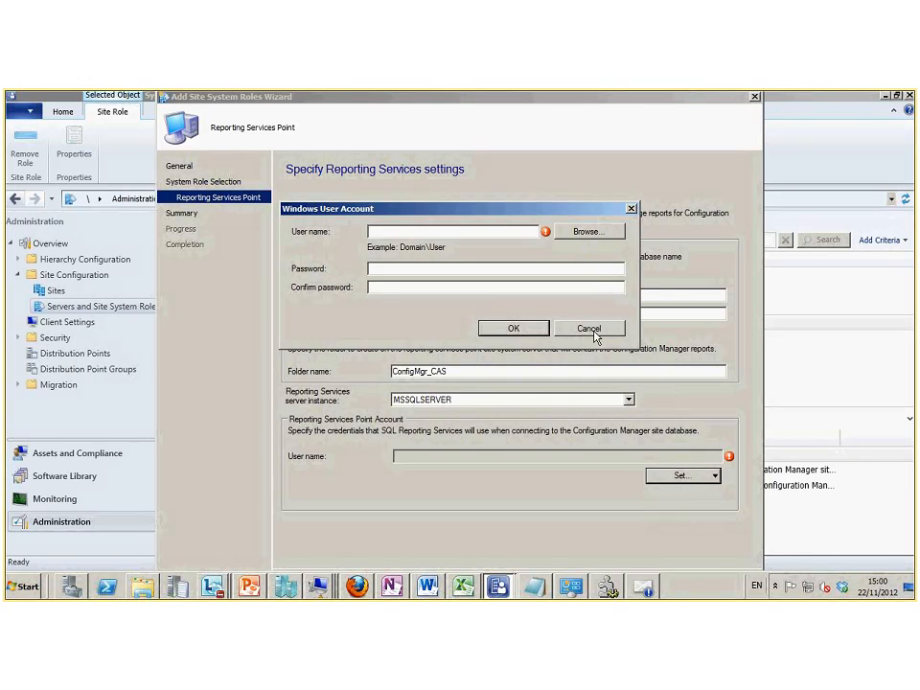
{"action": "left_click", "coordinate": [590, 325]}
{"action": "left_click", "coordinate": [702, 476]}
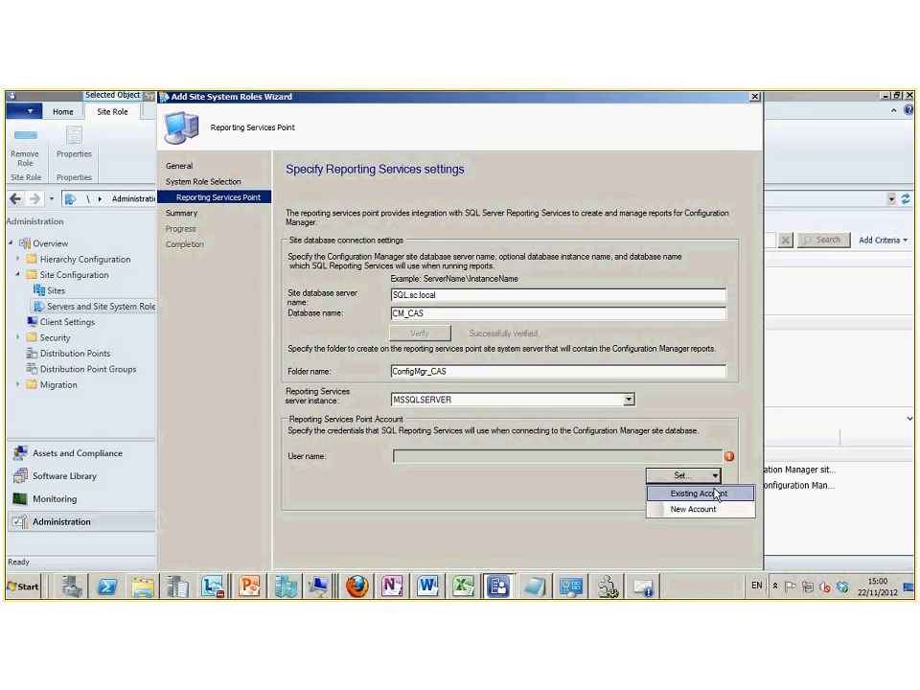
{"action": "left_click", "coordinate": [715, 493]}
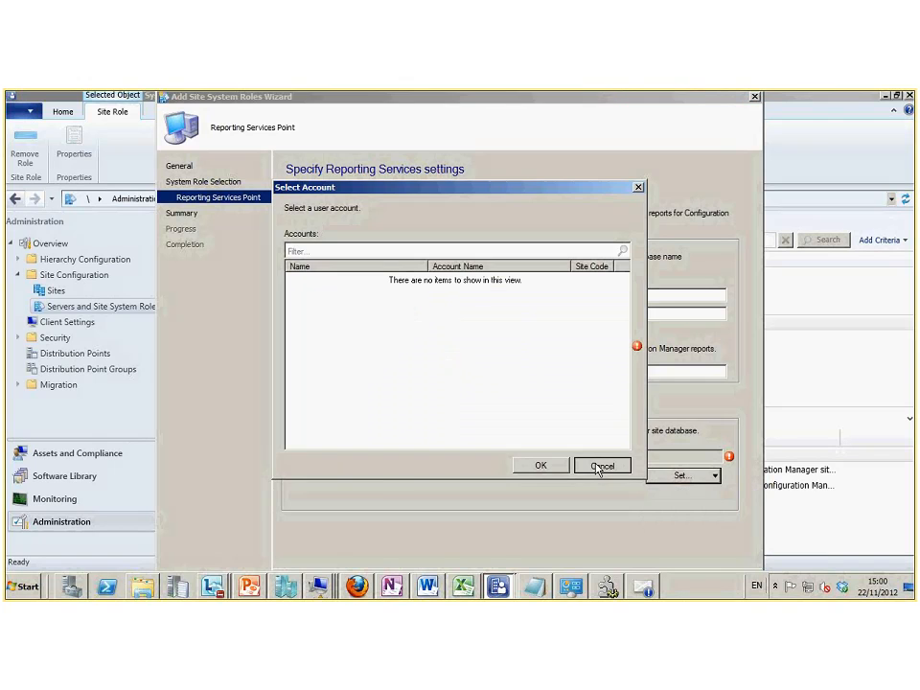
{"action": "left_click", "coordinate": [602, 522]}
Set a new Reporting Services Point account by selecting the domain user srv_sql and entering and confirming the account password
{"action": "left_click", "coordinate": [694, 485]}
{"action": "left_click", "coordinate": [692, 507]}
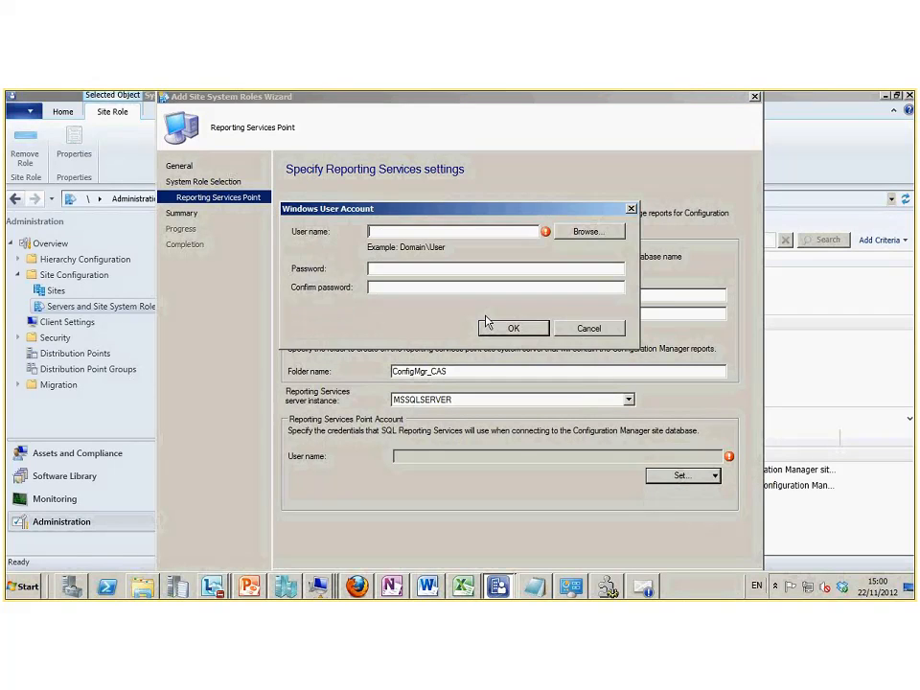
{"action": "left_click", "coordinate": [583, 232]}
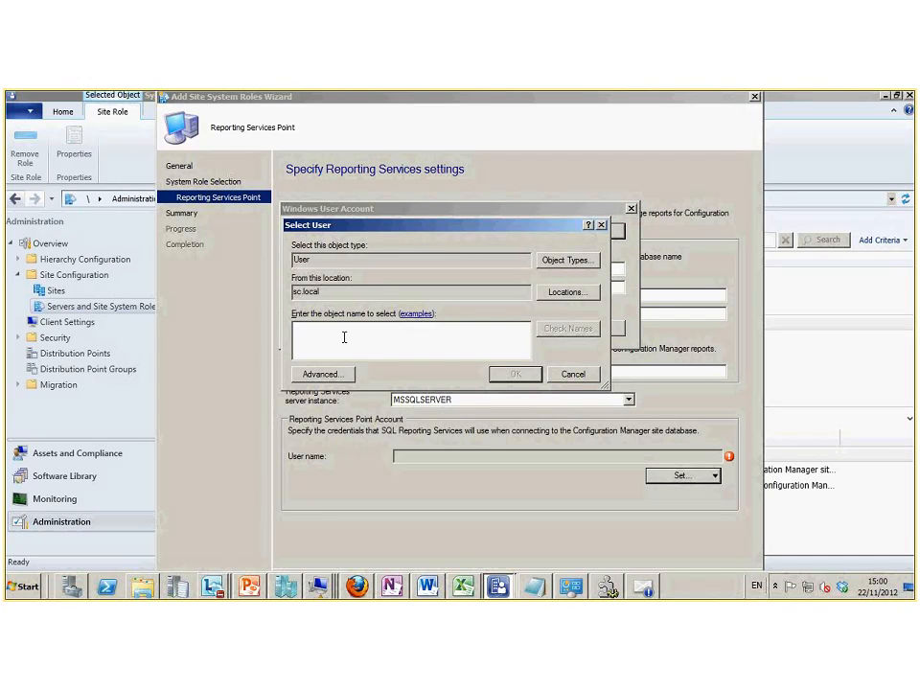
{"action": "type", "text": "srv_sql"}
{"action": "key", "text": "Return"}
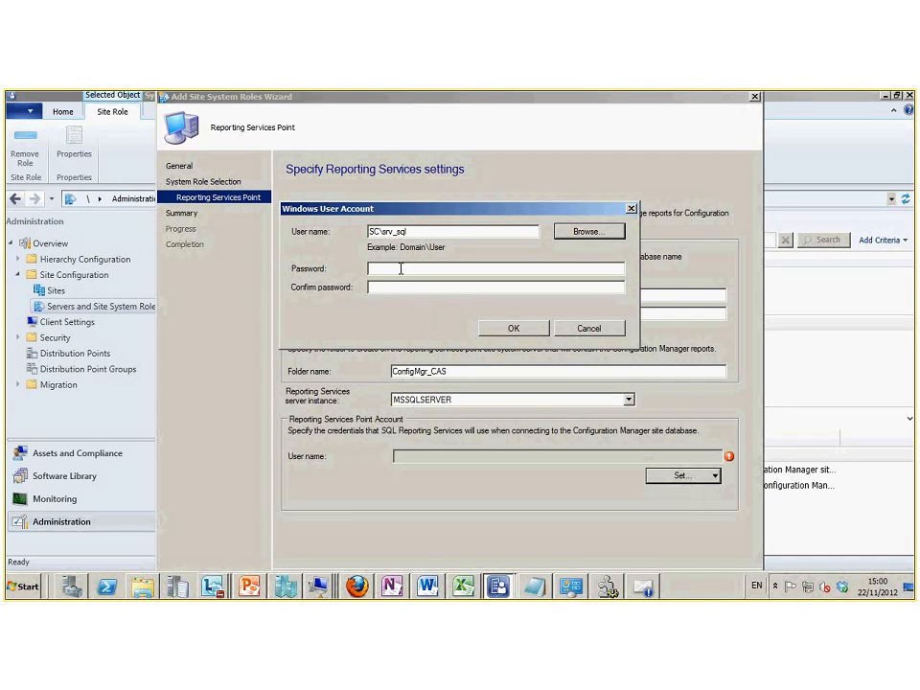
{"action": "left_click", "coordinate": [401, 268]}
{"action": "type", "text": "*****"}
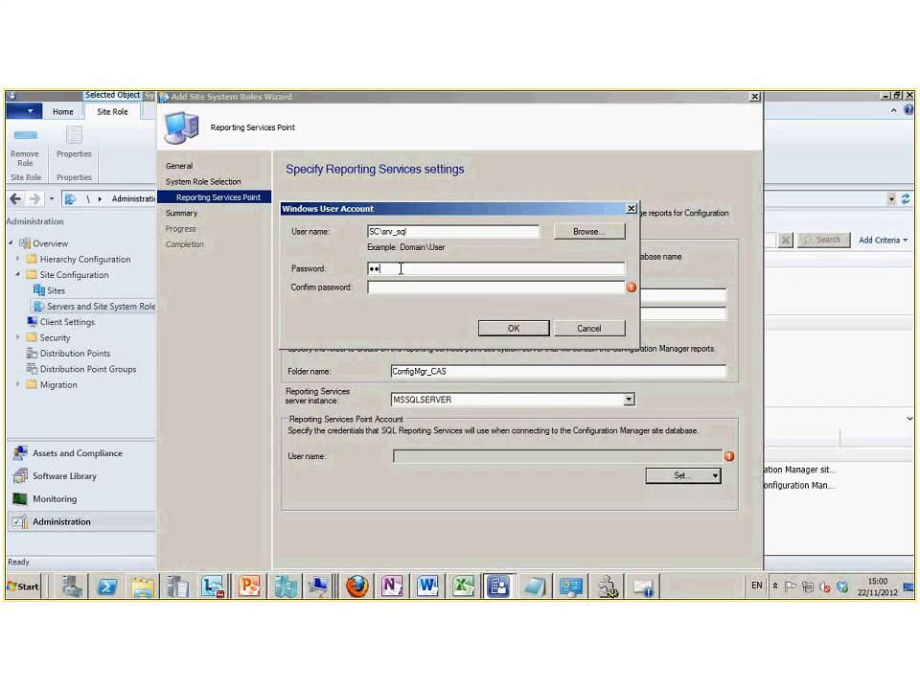
{"action": "type", "text": "****"}
{"action": "key", "text": "Tab"}
{"action": "type", "text": "*********"}
{"action": "left_click", "coordinate": [497, 329]}
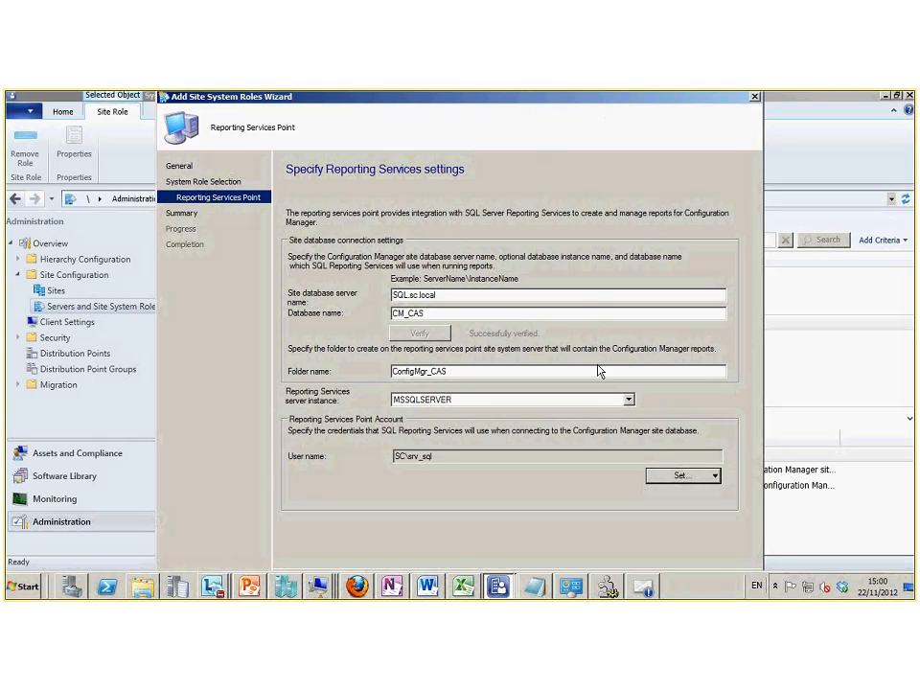
Complete the Add Site System Roles Wizard for SQL.sc.local and close it
{"action": "left_click", "coordinate": [684, 476]}
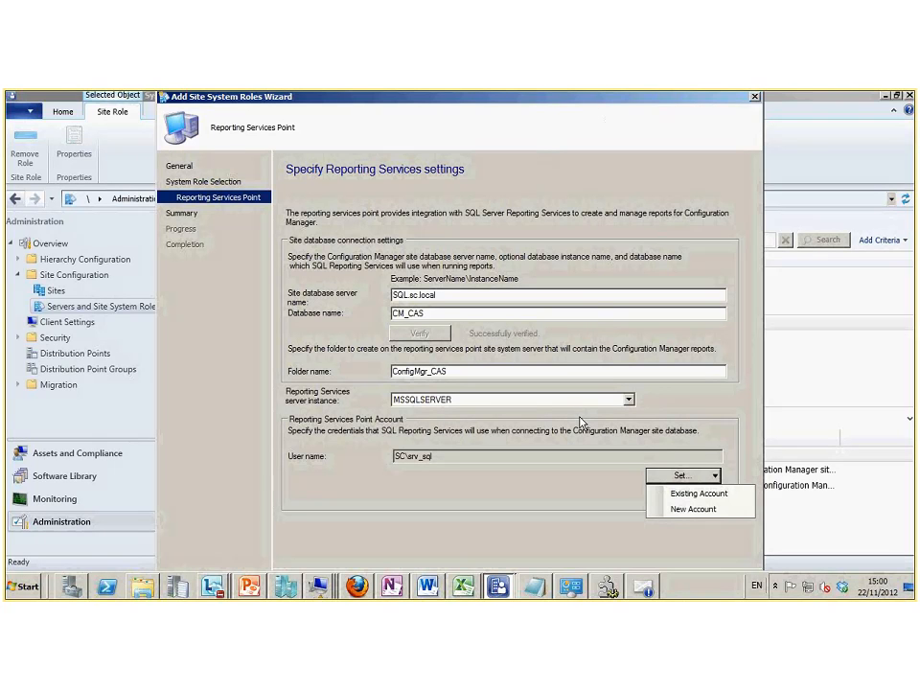
{"action": "left_click", "coordinate": [512, 567]}
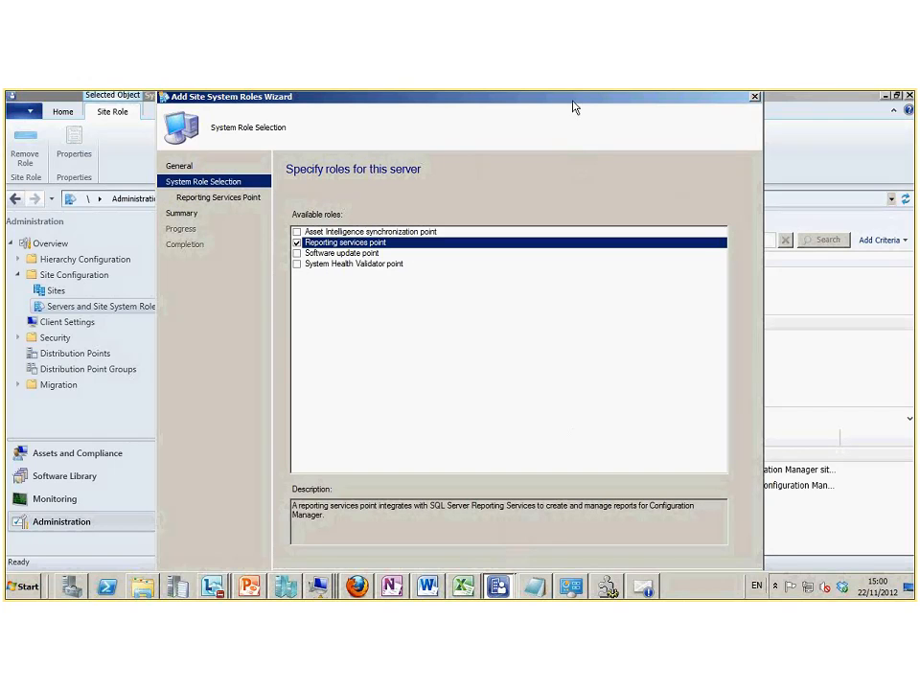
{"action": "left_click", "coordinate": [756, 96]}
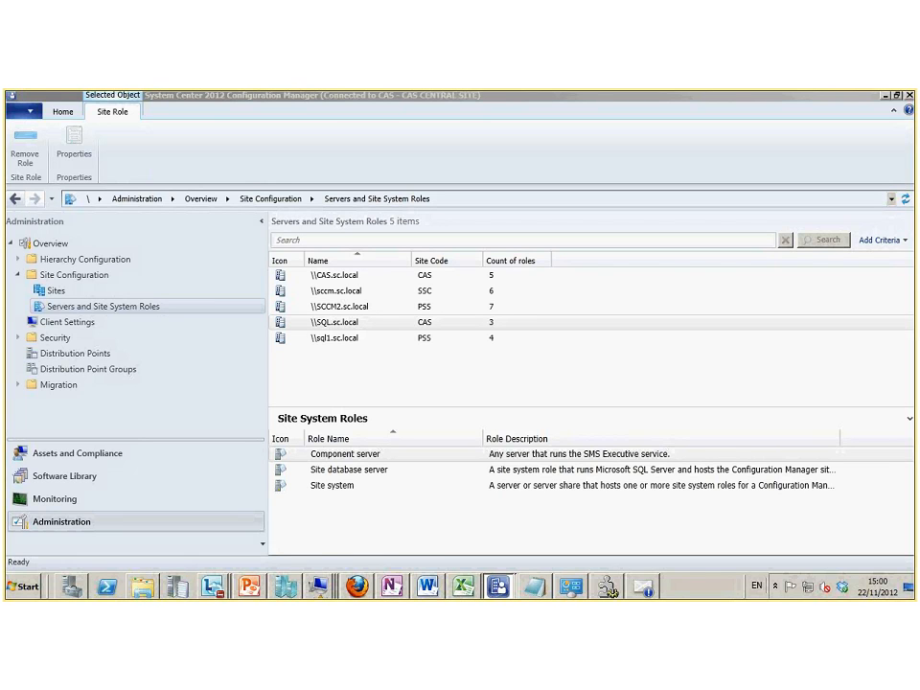
{"action": "left_click_drag", "start_coordinate": [88, 102], "coordinate": [509, 123]}
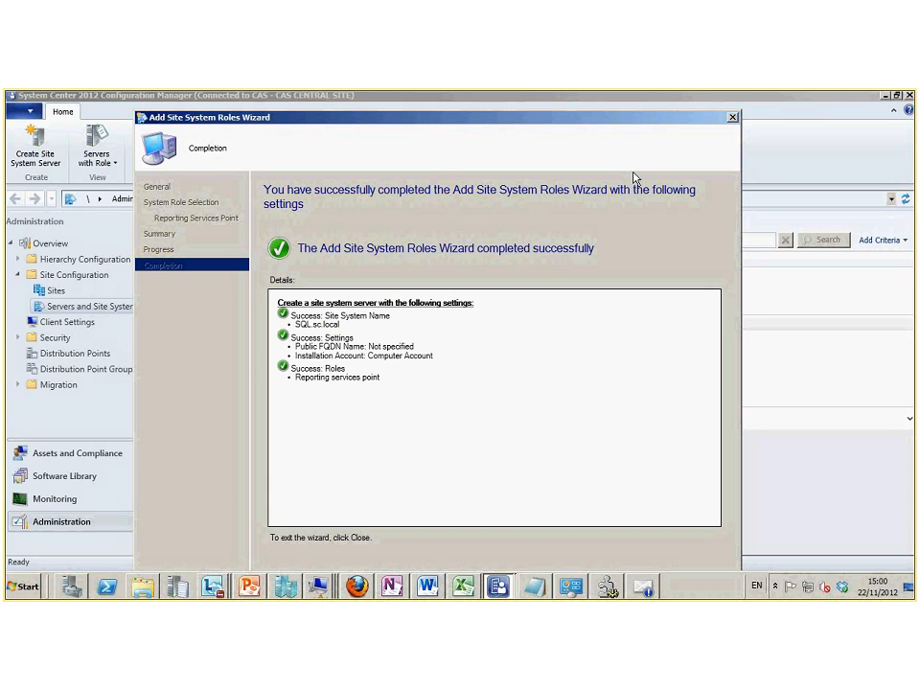
{"action": "left_click", "coordinate": [734, 119]}
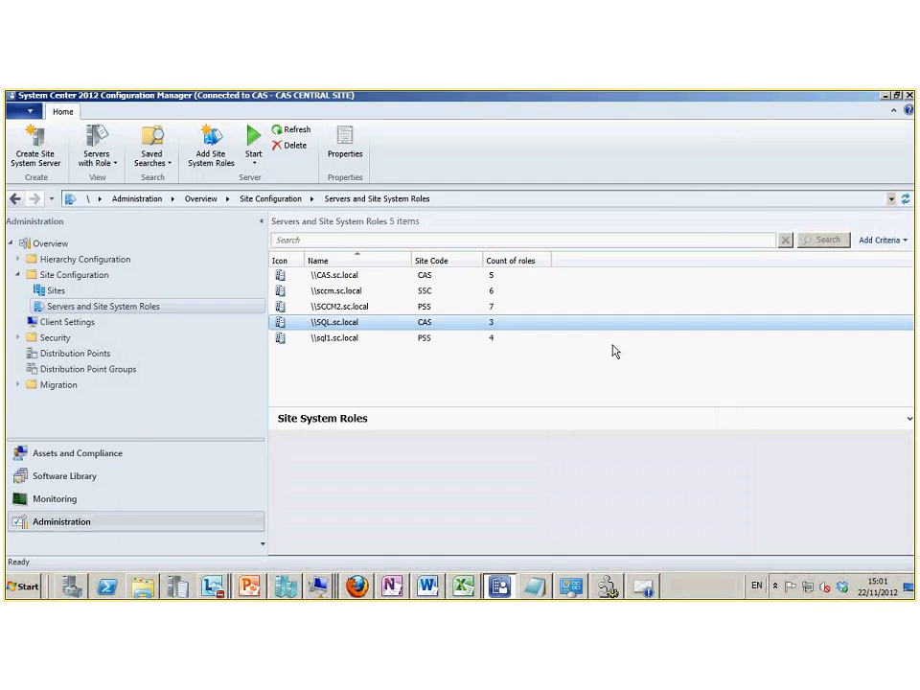
Switch to the SQL1 virtual machine and view the Administrative Security reports in the ConfigMgr_PSS folder of Report Manager
{"action": "mouse_move", "coordinate": [321, 589]}
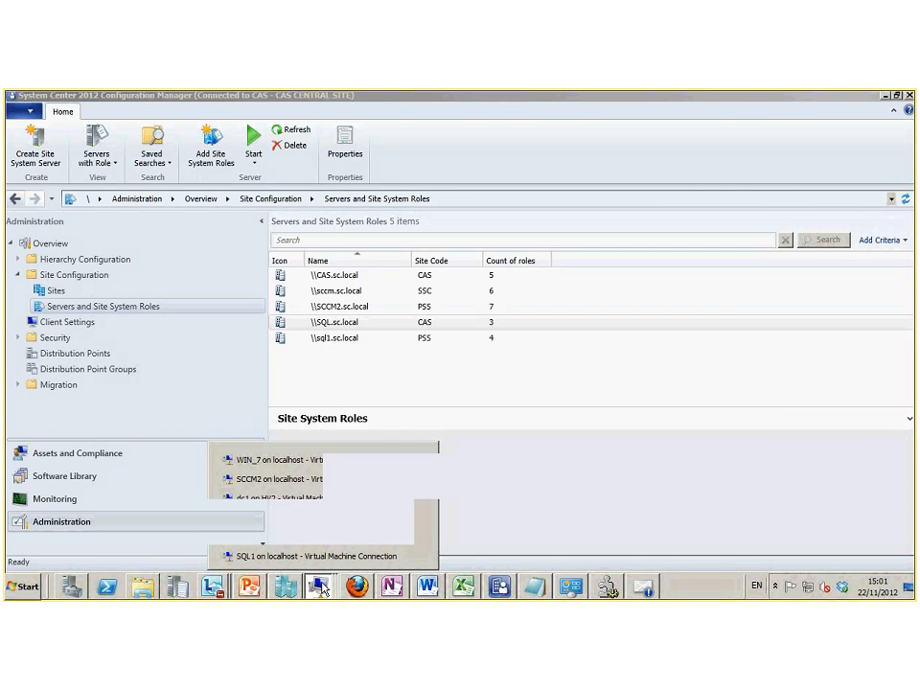
{"action": "left_click", "coordinate": [325, 556]}
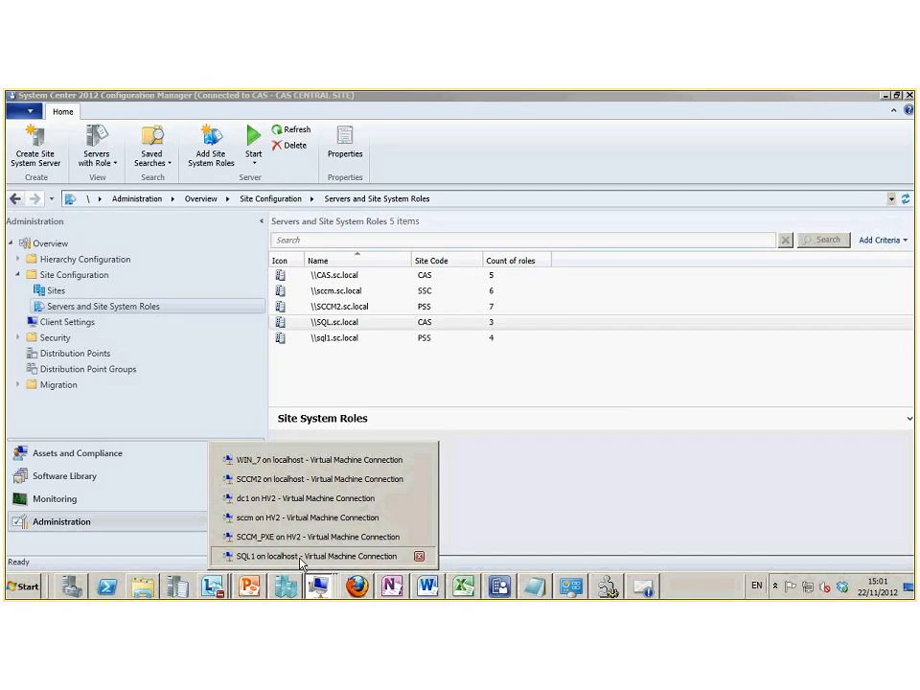
{"action": "left_click", "coordinate": [301, 556]}
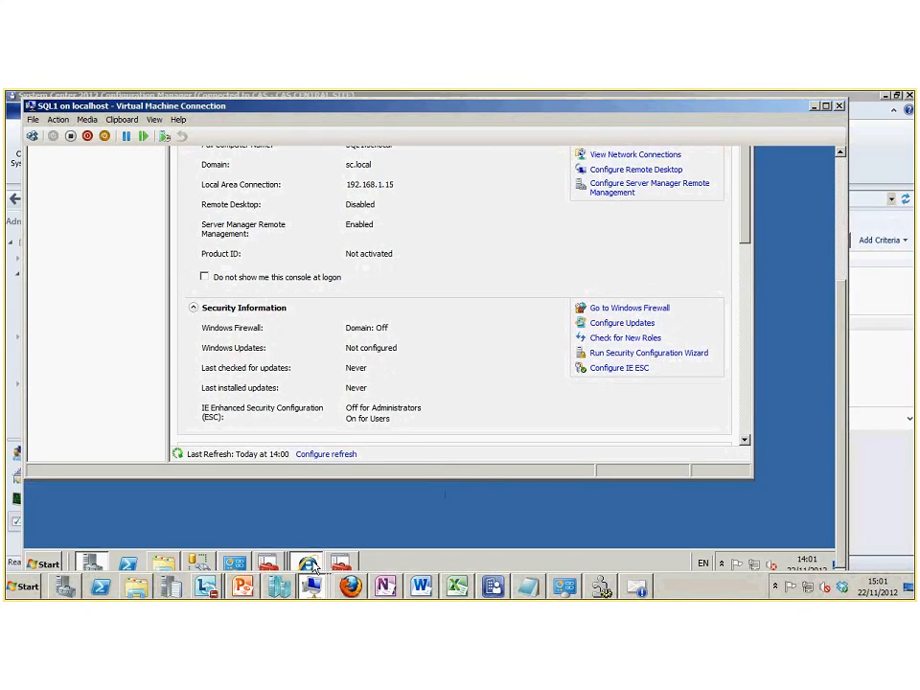
{"action": "left_click", "coordinate": [307, 564]}
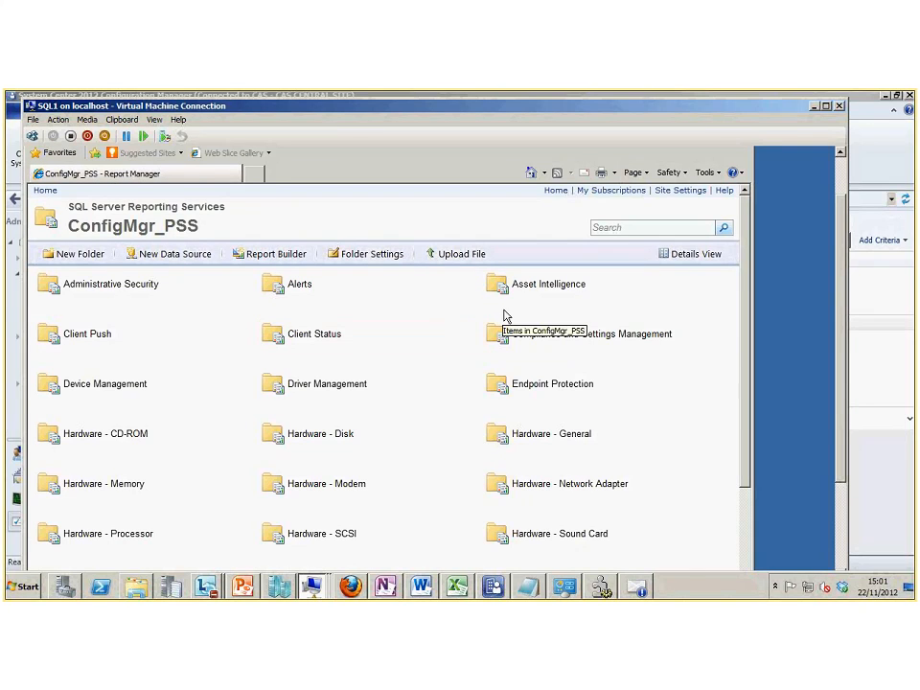
{"action": "left_click", "coordinate": [133, 285]}
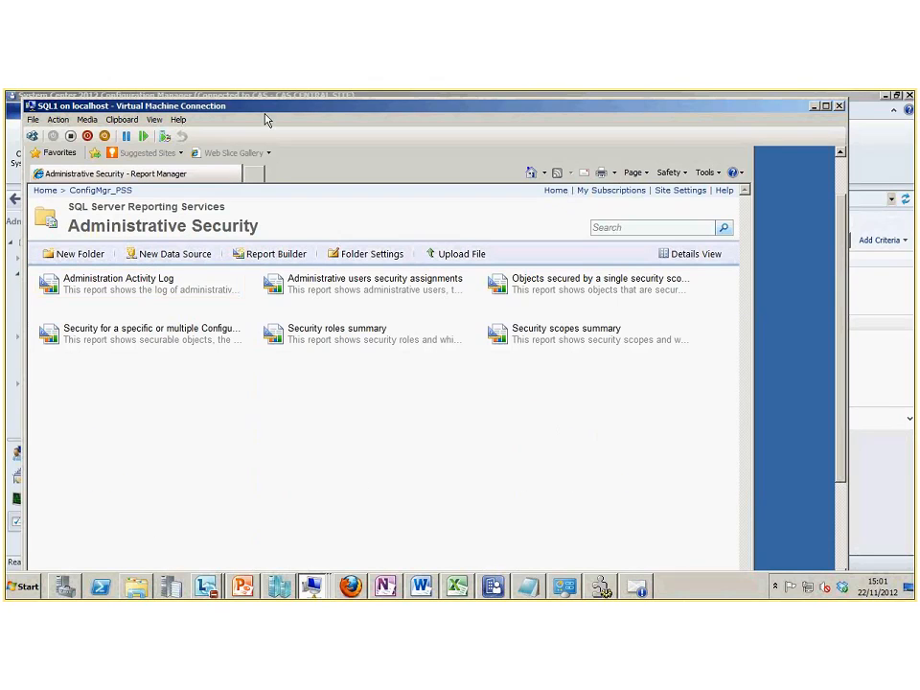
Return to the Configuration Manager console and connect it to PSS - sccm2.sc.local, Primary Site 1
{"action": "left_click_drag", "start_coordinate": [259, 112], "coordinate": [796, 267]}
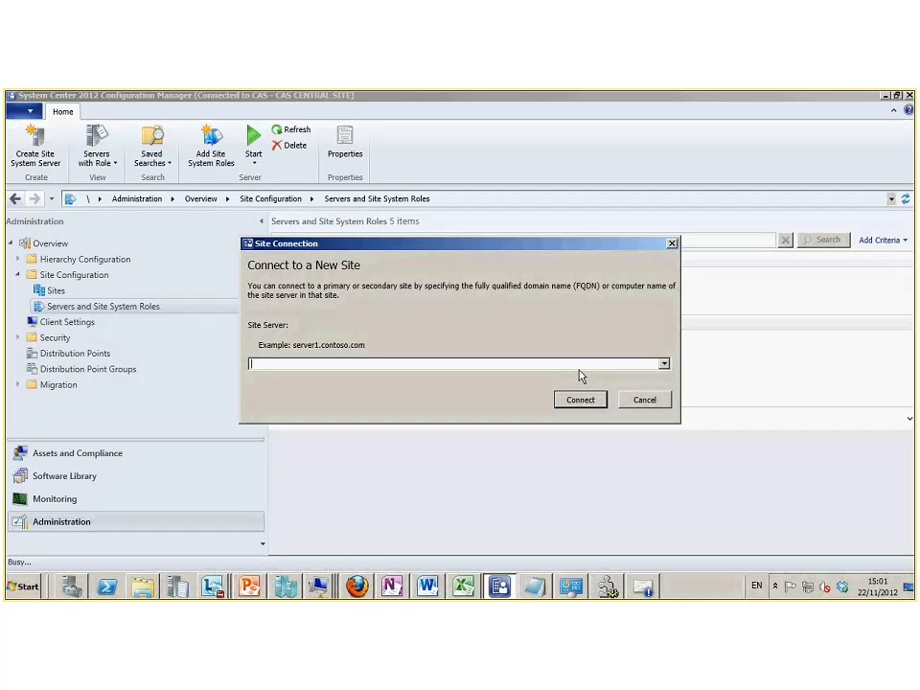
{"action": "left_click", "coordinate": [585, 365]}
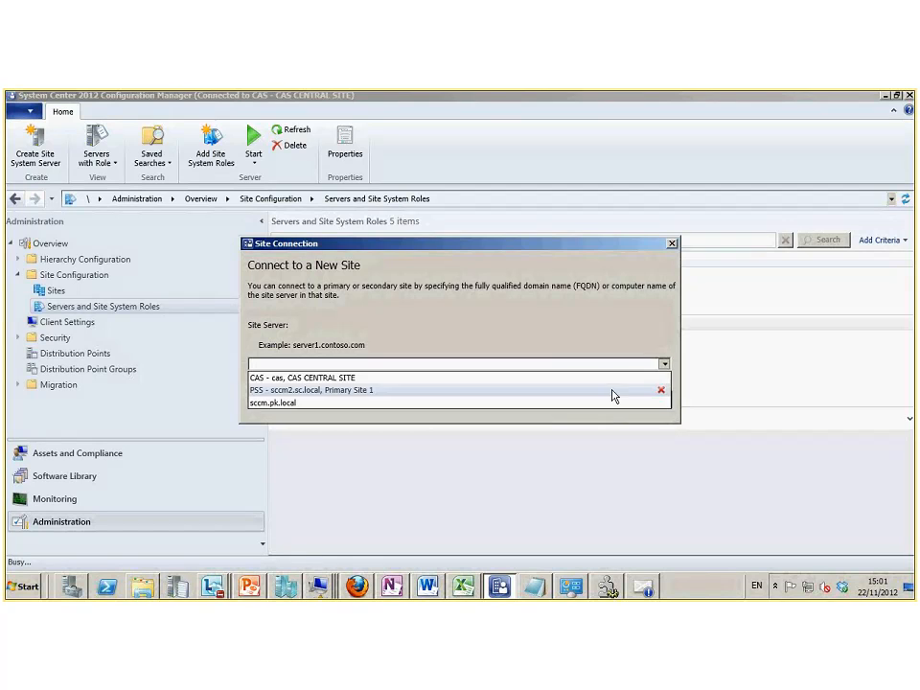
{"action": "left_click", "coordinate": [614, 391]}
{"action": "left_click", "coordinate": [587, 401]}
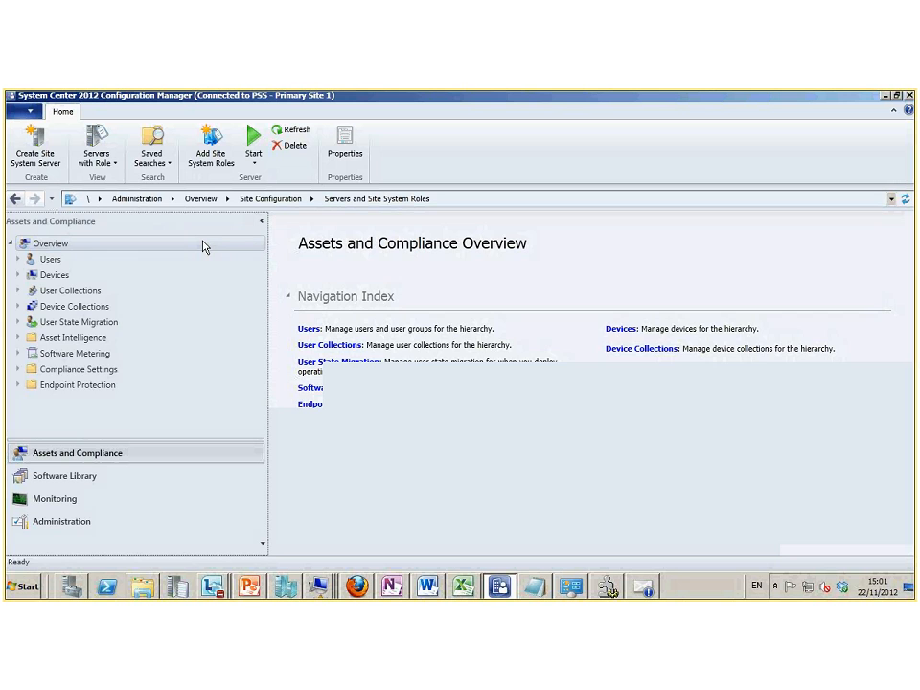
Expand Reporting in the Monitoring workspace and examine the Reports node and its report categories
{"action": "left_click", "coordinate": [53, 502]}
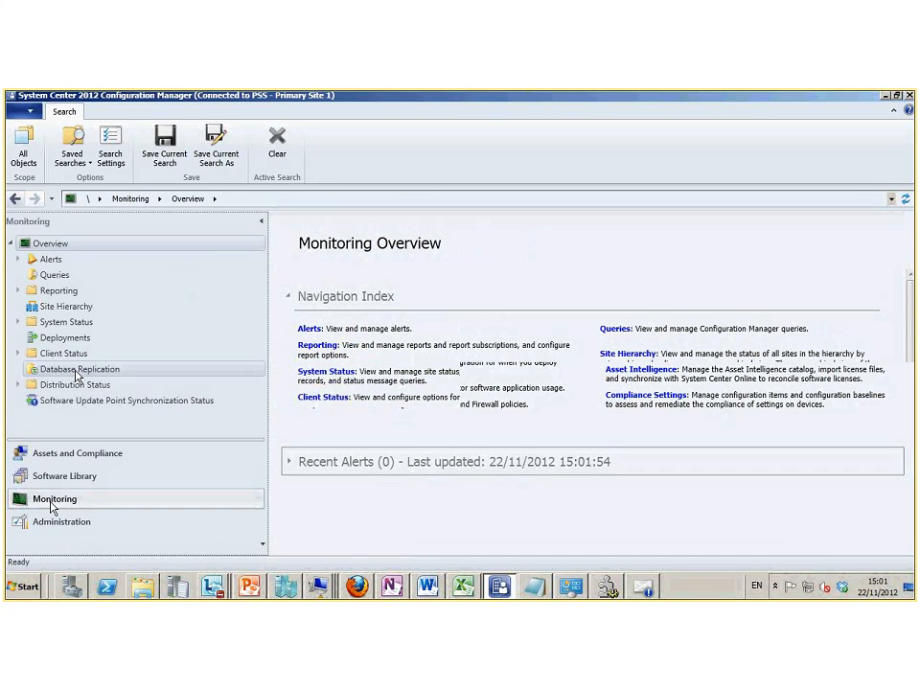
{"action": "left_click", "coordinate": [18, 290]}
{"action": "left_click", "coordinate": [25, 306]}
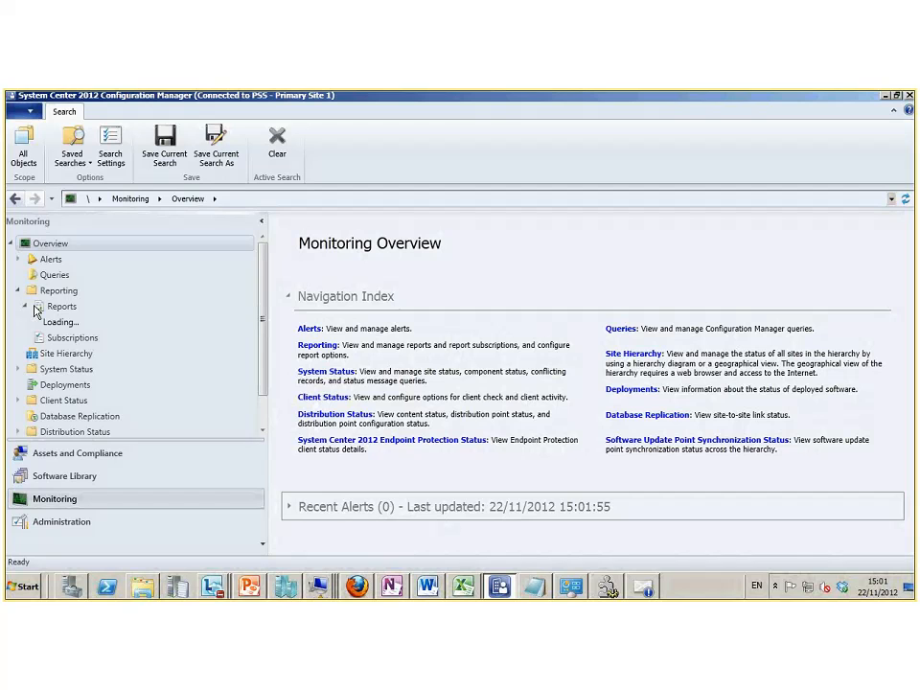
{"action": "left_click", "coordinate": [69, 306]}
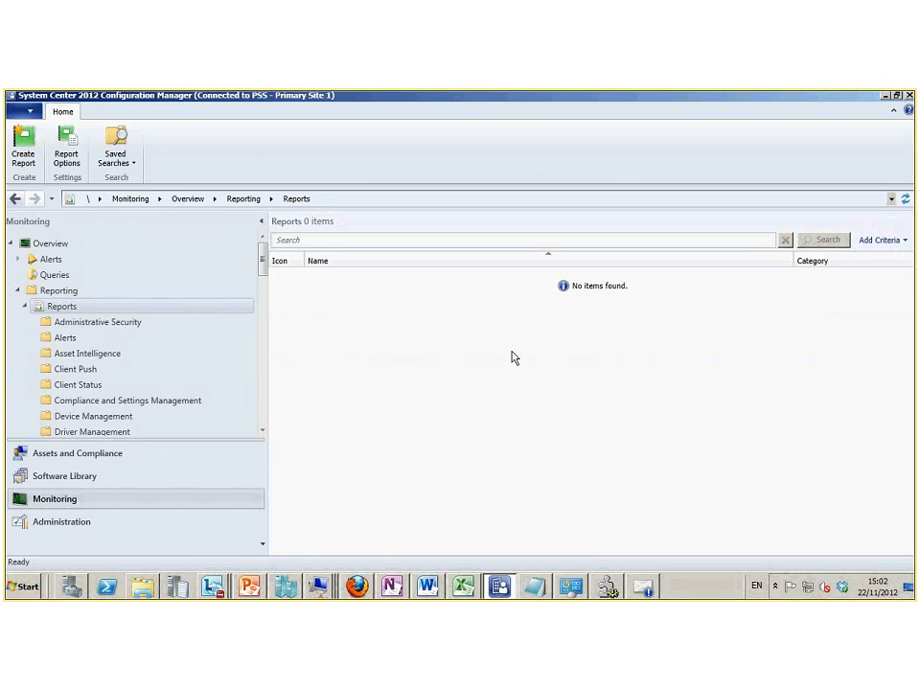
{"action": "left_click", "coordinate": [45, 291]}
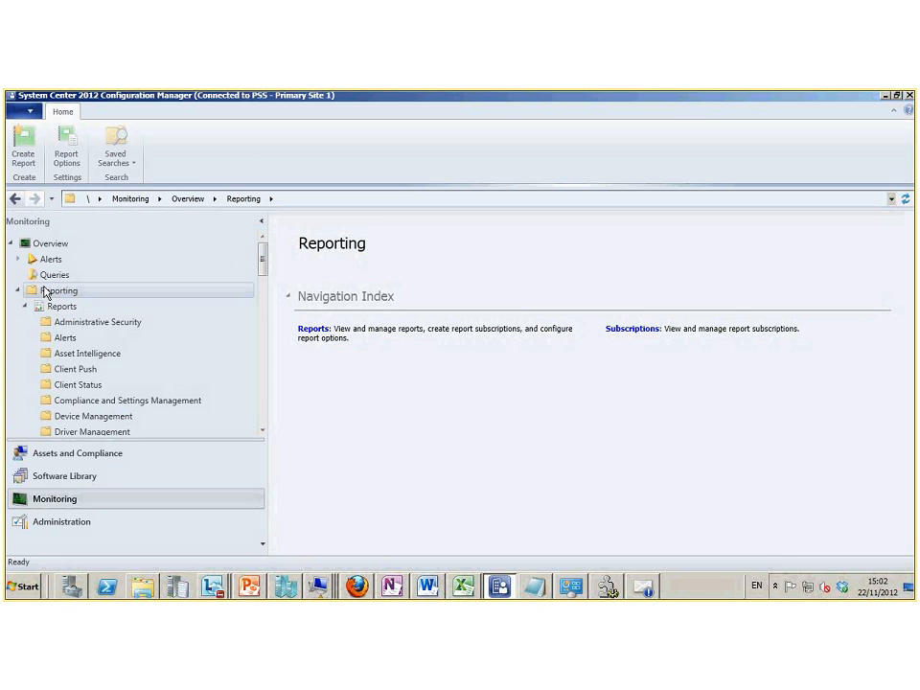
{"action": "left_click", "coordinate": [313, 327]}
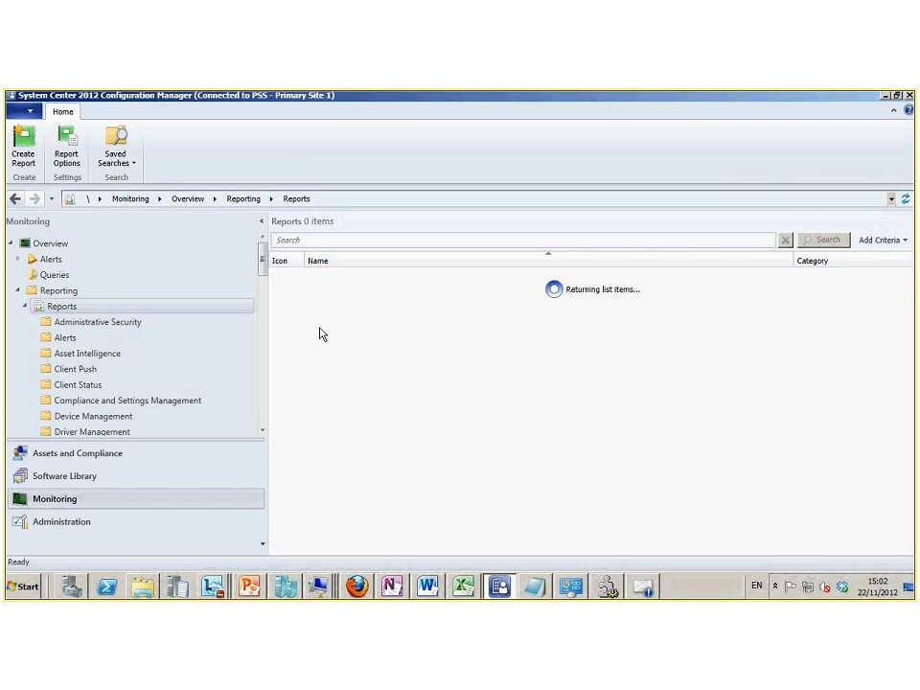
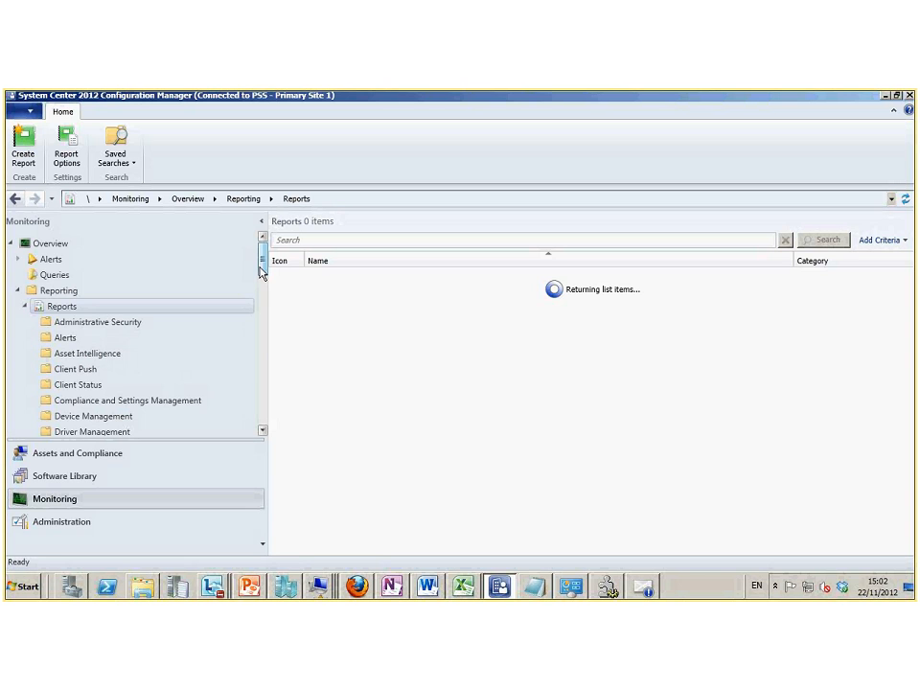
Browse the report categories and search the Reports node for "compare"
{"action": "left_click_drag", "start_coordinate": [261, 272], "coordinate": [269, 300]}
{"action": "left_click_drag", "start_coordinate": [268, 306], "coordinate": [260, 346]}
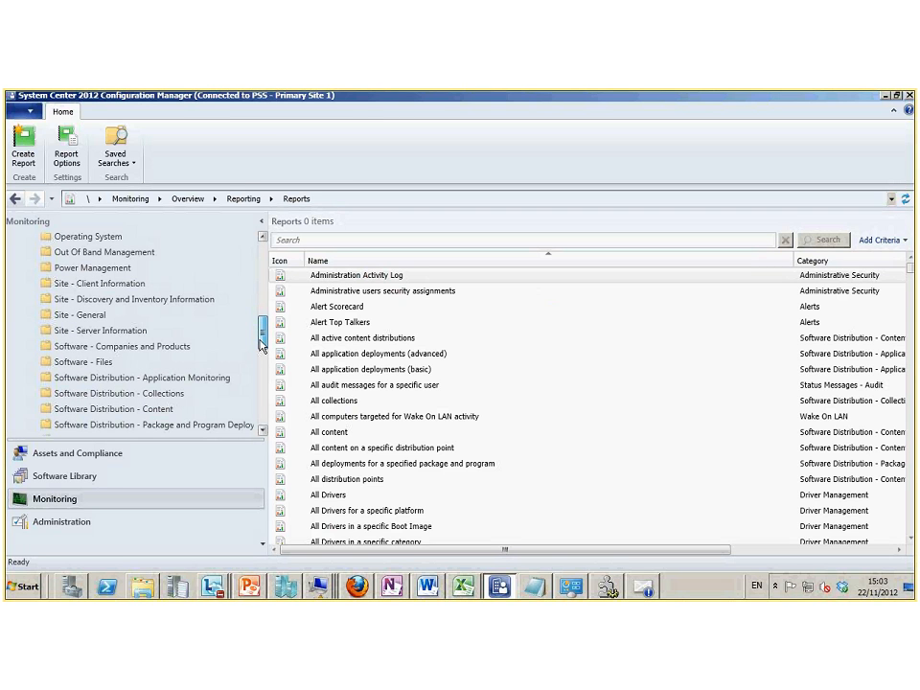
{"action": "left_click", "coordinate": [335, 240]}
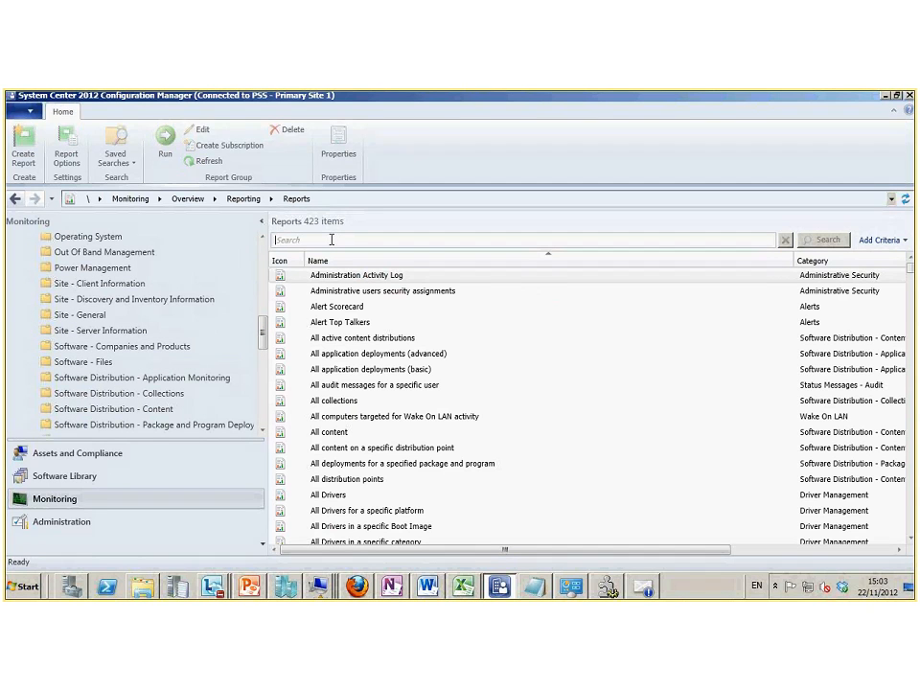
{"action": "type", "text": "com"}
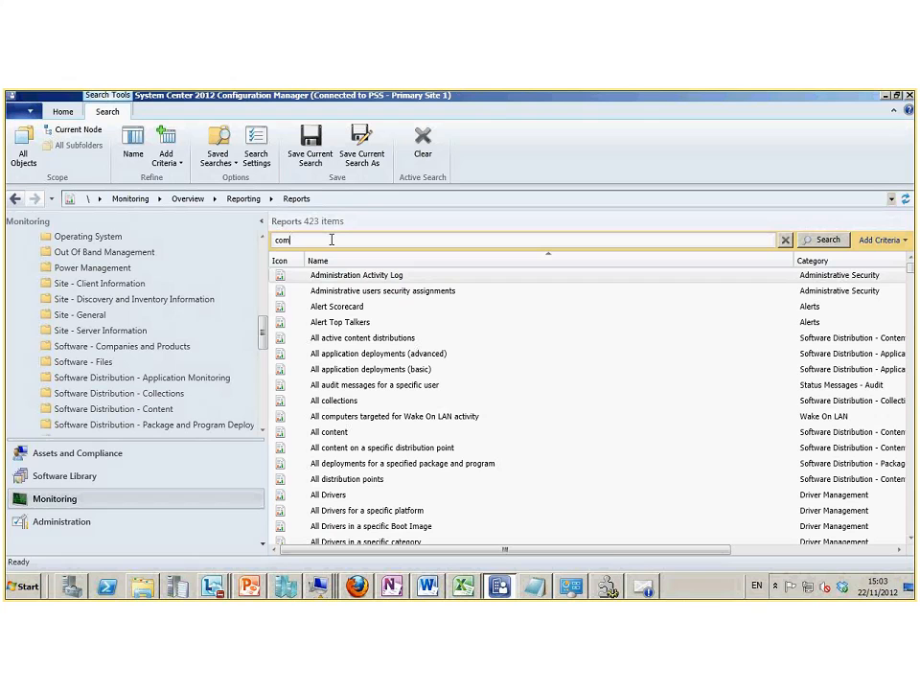
{"action": "type", "text": "p"}
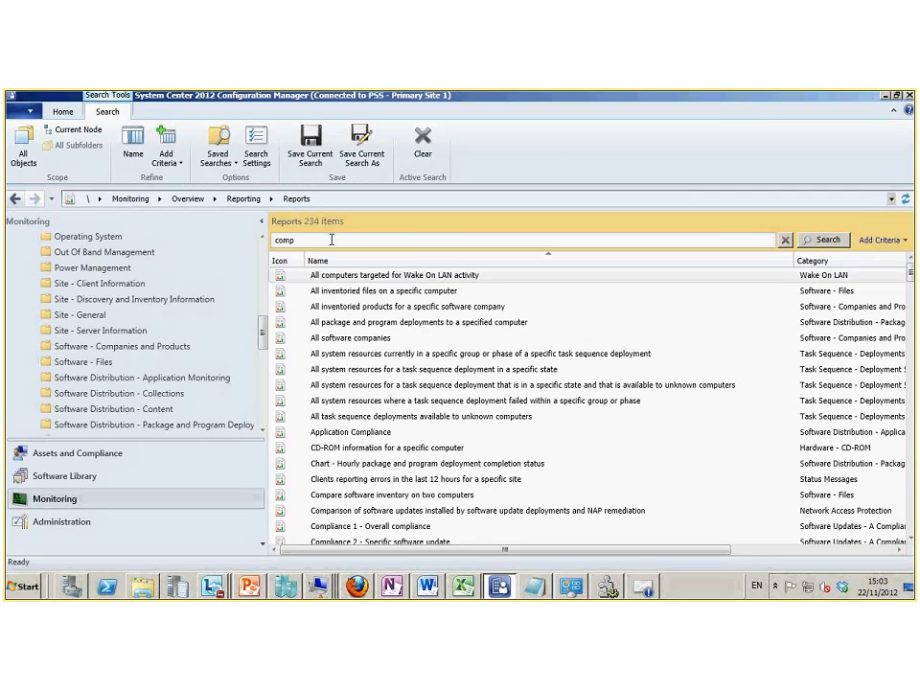
{"action": "type", "text": "ar"}
{"action": "key", "text": "BackSpace"}
{"action": "key", "text": "BackSpace"}
{"action": "type", "text": "are"}
{"action": "key", "text": "Return"}
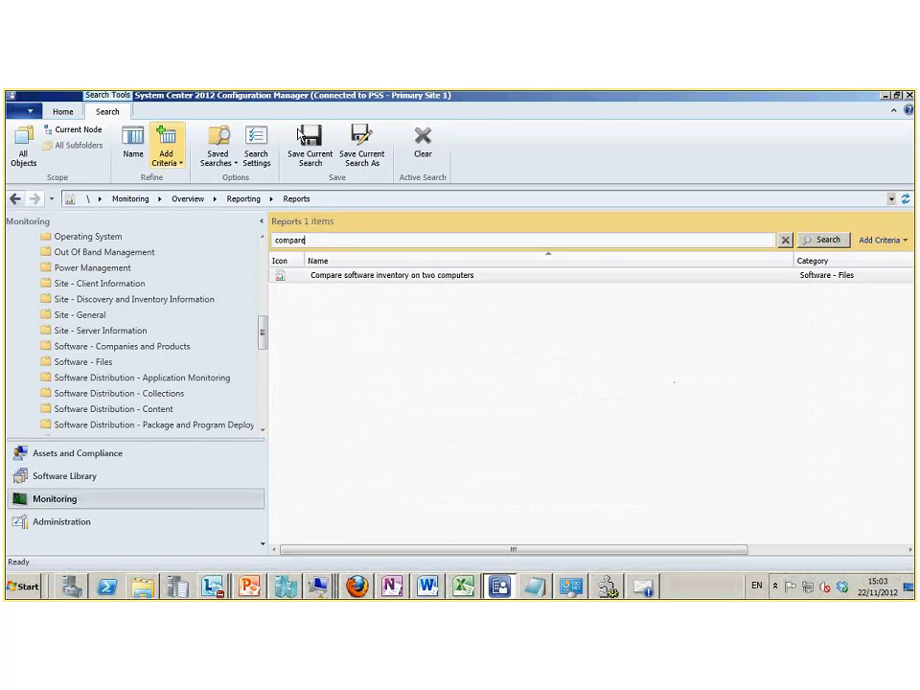
Open the Compare software inventory on two computers report and go to its First Computer Name field
{"action": "left_click", "coordinate": [313, 275]}
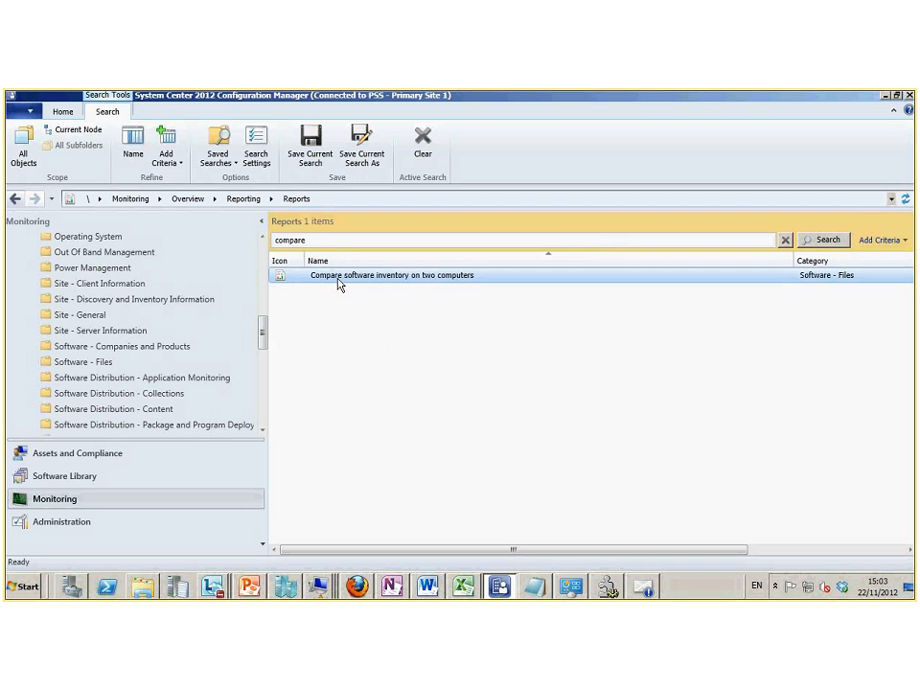
{"action": "double_click", "coordinate": [340, 282]}
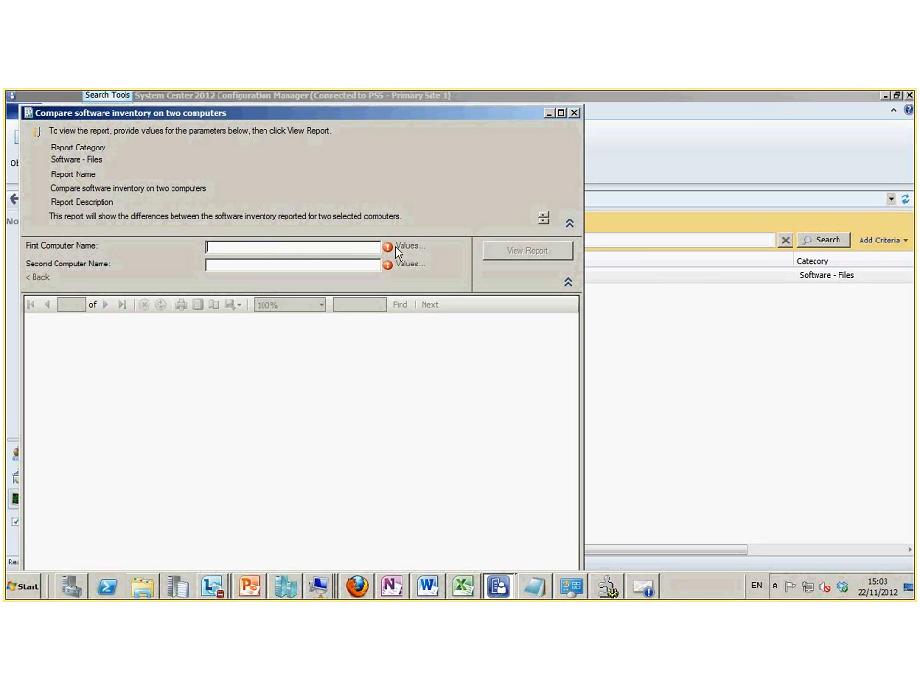
{"action": "mouse_move", "coordinate": [389, 252]}
{"action": "left_click", "coordinate": [290, 246]}
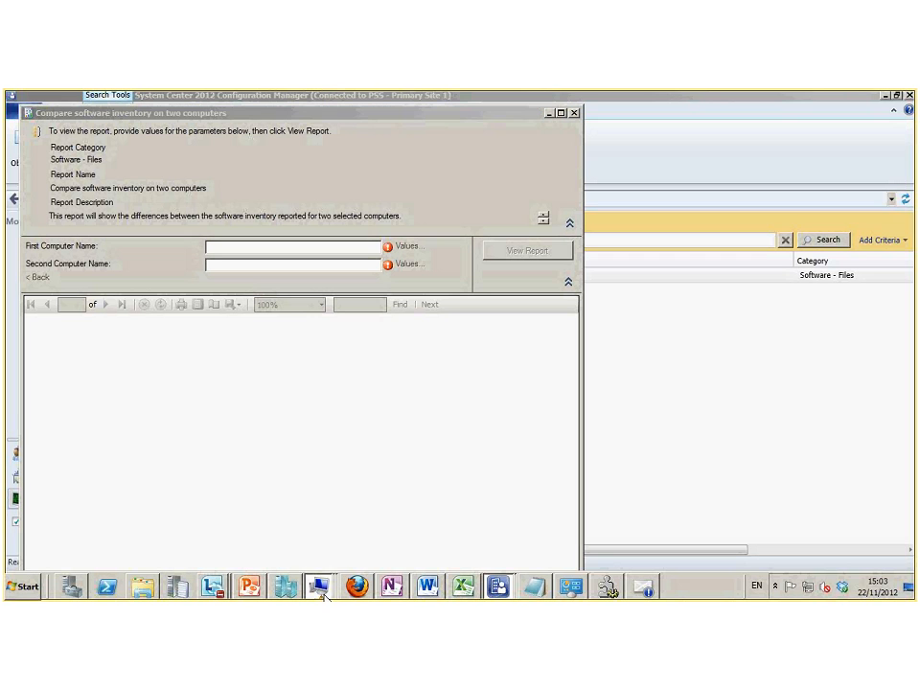
Switch to the SCCM_PXE virtual machine to check it, then return to the report window
{"action": "mouse_move", "coordinate": [324, 592]}
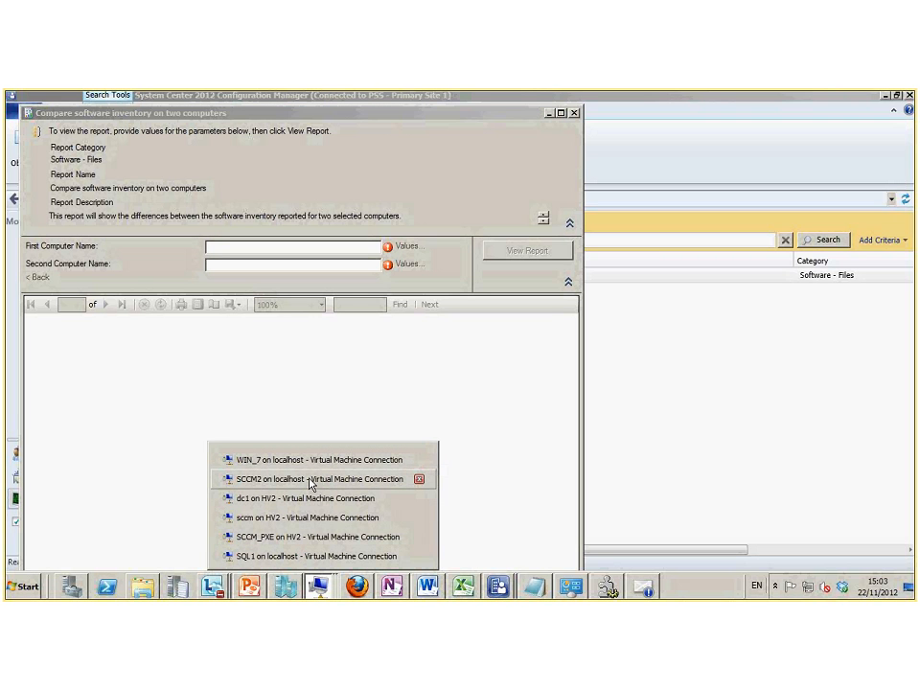
{"action": "left_click", "coordinate": [320, 543]}
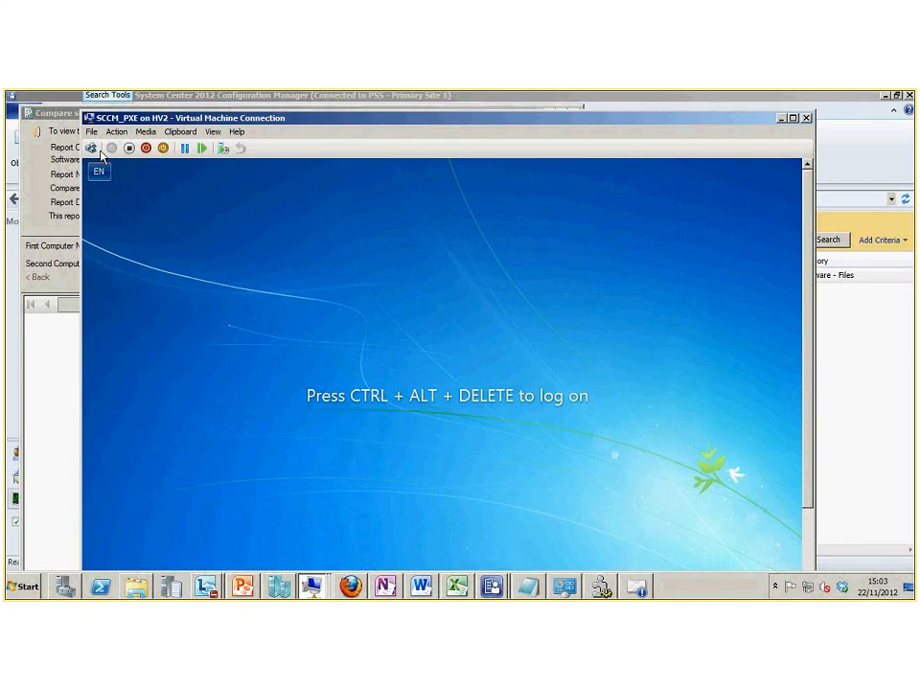
{"action": "left_click_drag", "start_coordinate": [316, 117], "coordinate": [915, 144]}
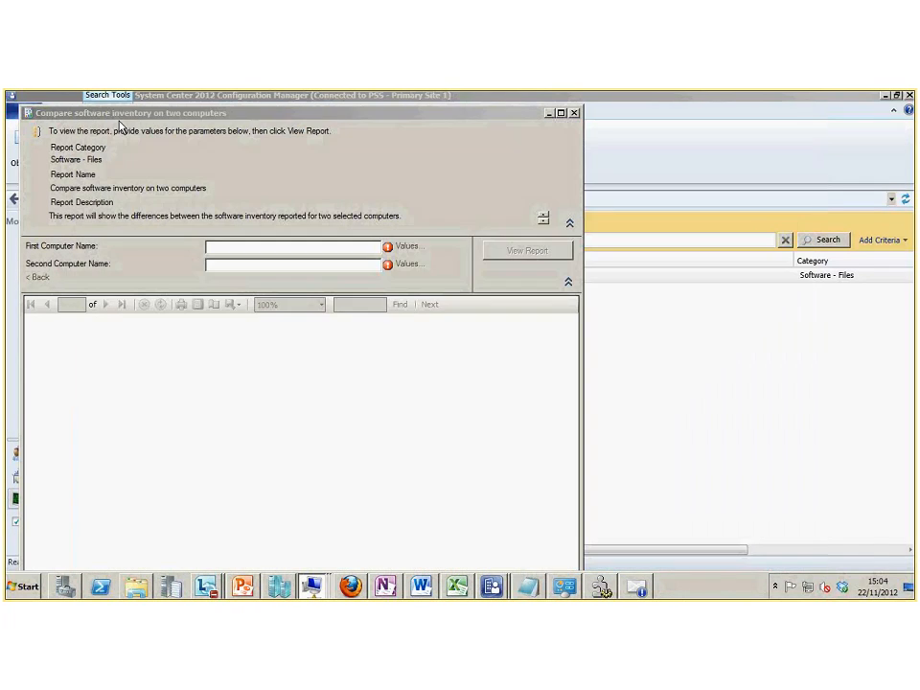
Move the report window aside and open the All Systems device collection in the Assets and Compliance workspace
{"action": "left_click_drag", "start_coordinate": [133, 119], "coordinate": [322, 144]}
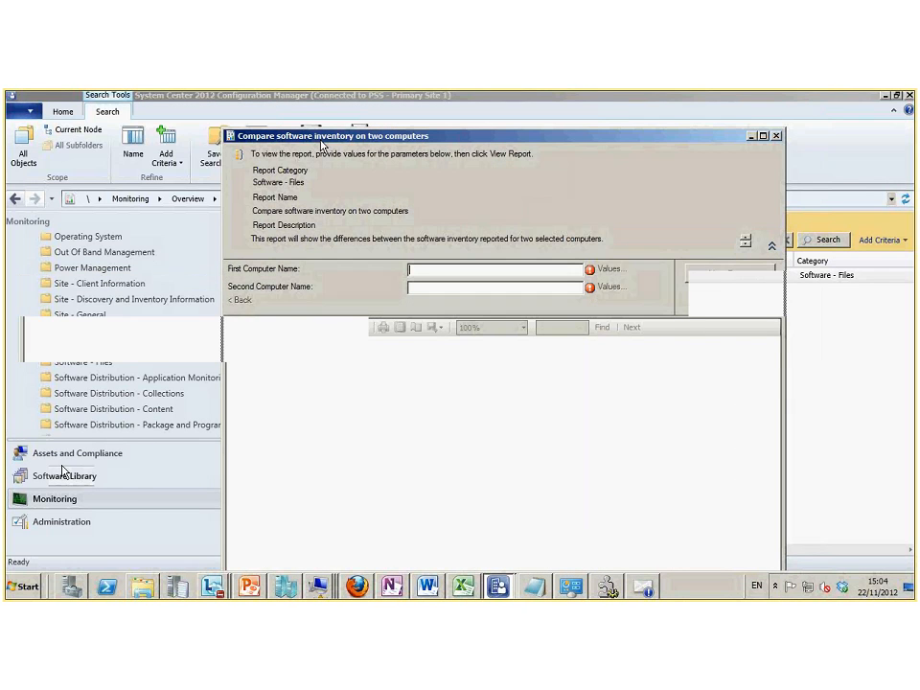
{"action": "left_click", "coordinate": [77, 453]}
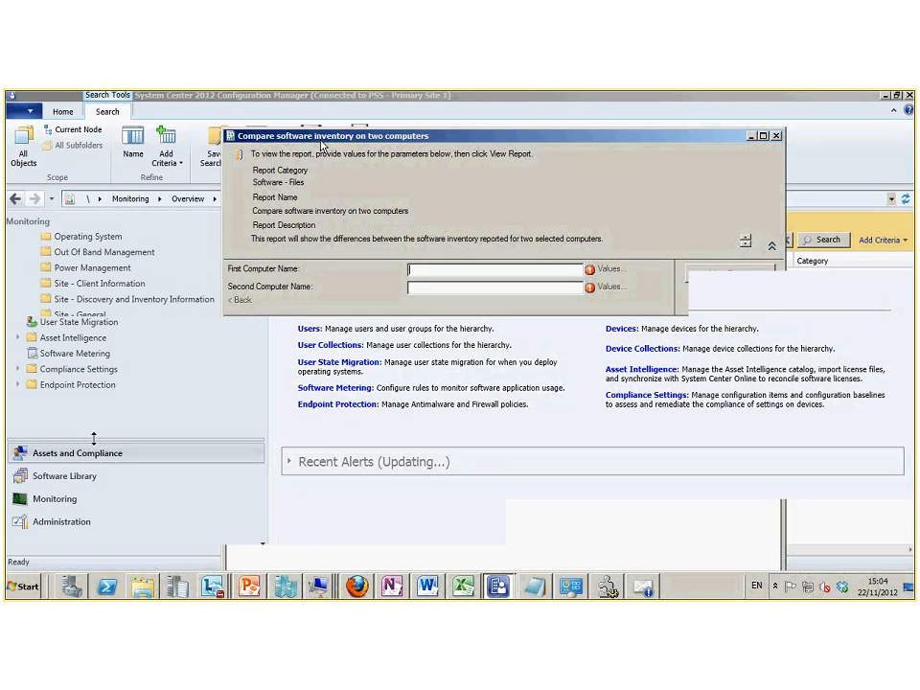
{"action": "left_click", "coordinate": [97, 304]}
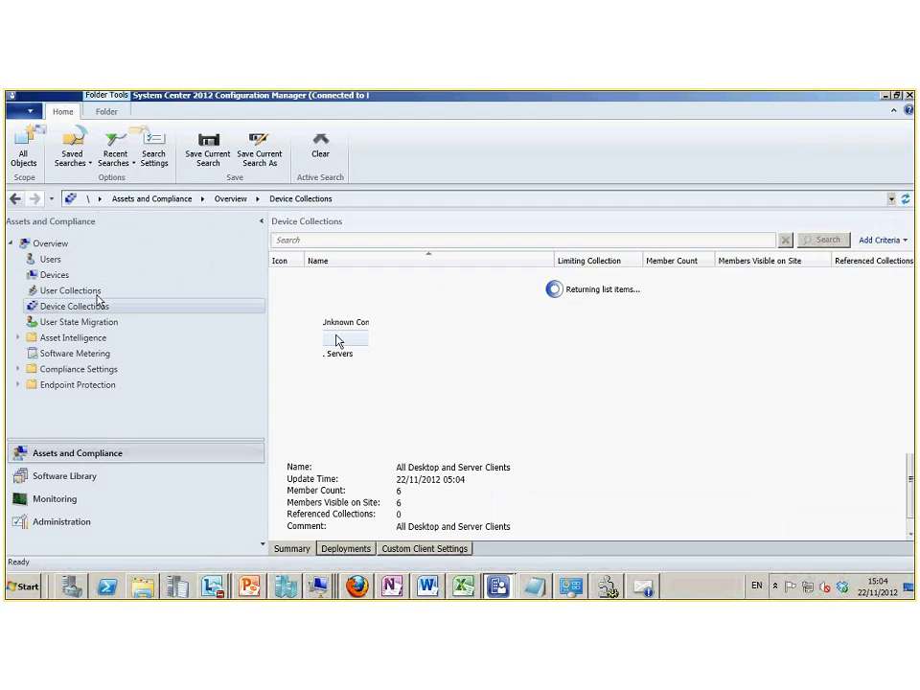
{"action": "double_click", "coordinate": [329, 306]}
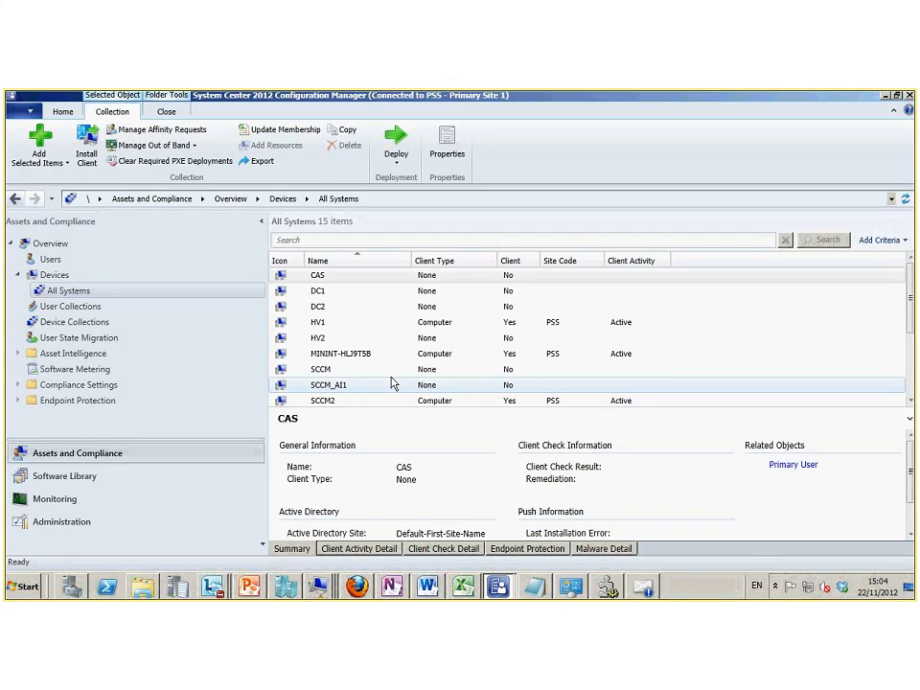
Copy the device name MININT-HLJ9T5B from its summary and paste it into the dcmports file in Notepad
{"action": "left_click", "coordinate": [326, 357]}
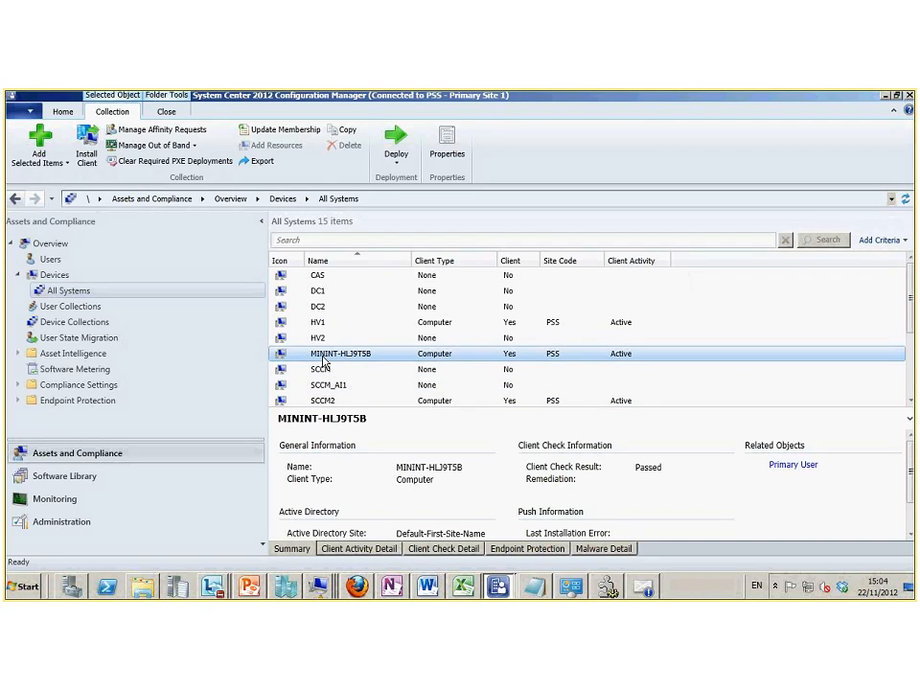
{"action": "double_click", "coordinate": [466, 466]}
{"action": "right_click", "coordinate": [451, 467]}
{"action": "left_click", "coordinate": [476, 482]}
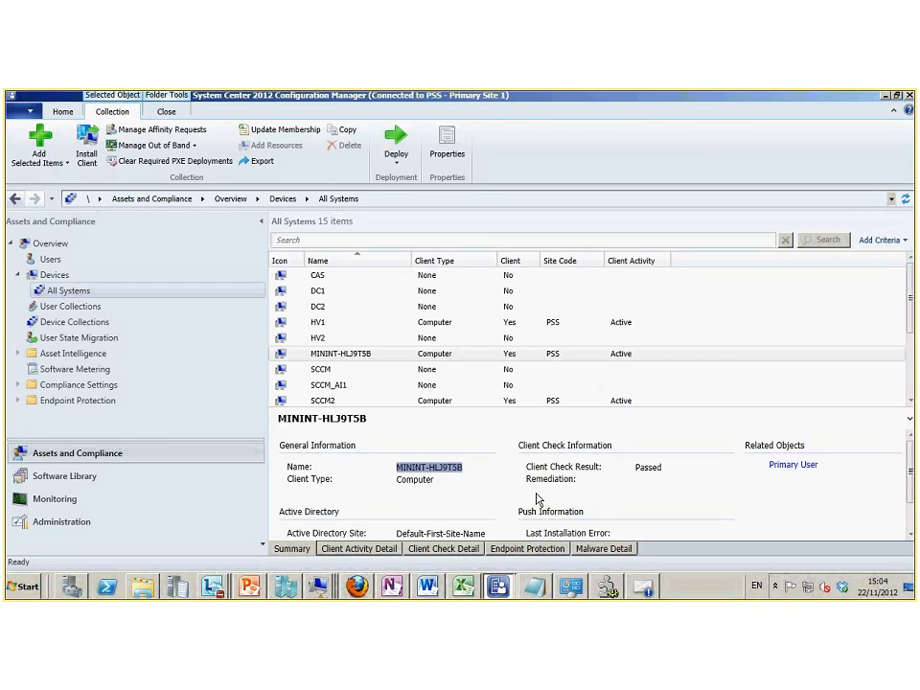
{"action": "left_click", "coordinate": [533, 587]}
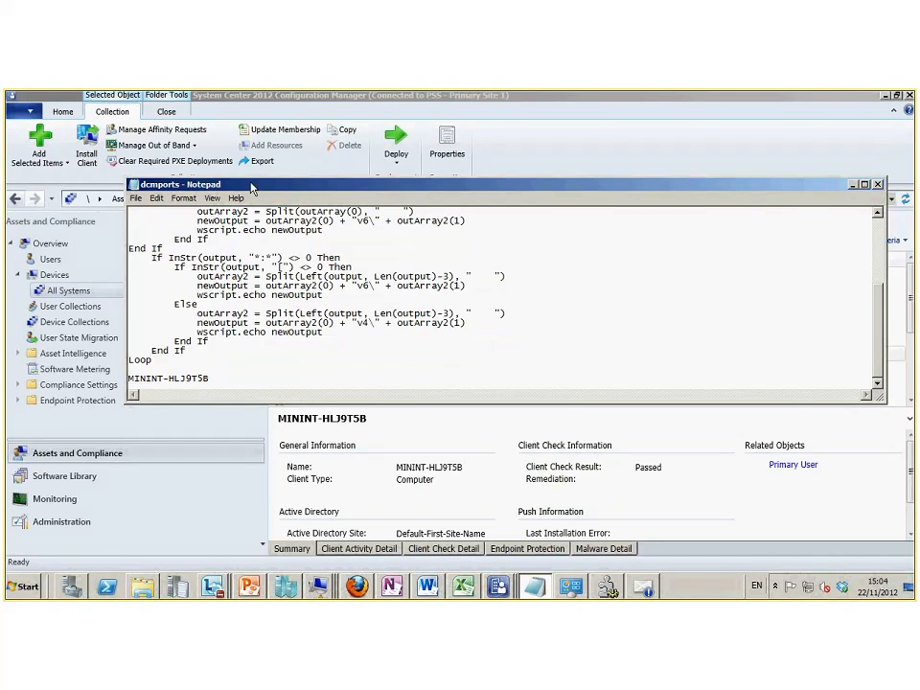
{"action": "left_click_drag", "start_coordinate": [251, 185], "coordinate": [278, 190]}
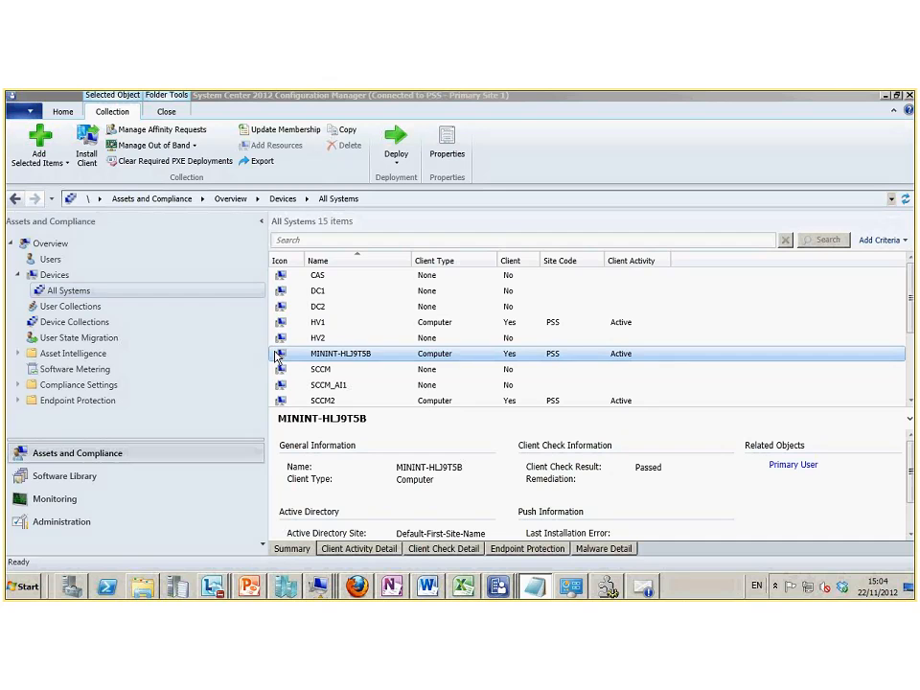
Open the win 7 image device collection to view its member computers
{"action": "left_click", "coordinate": [78, 322]}
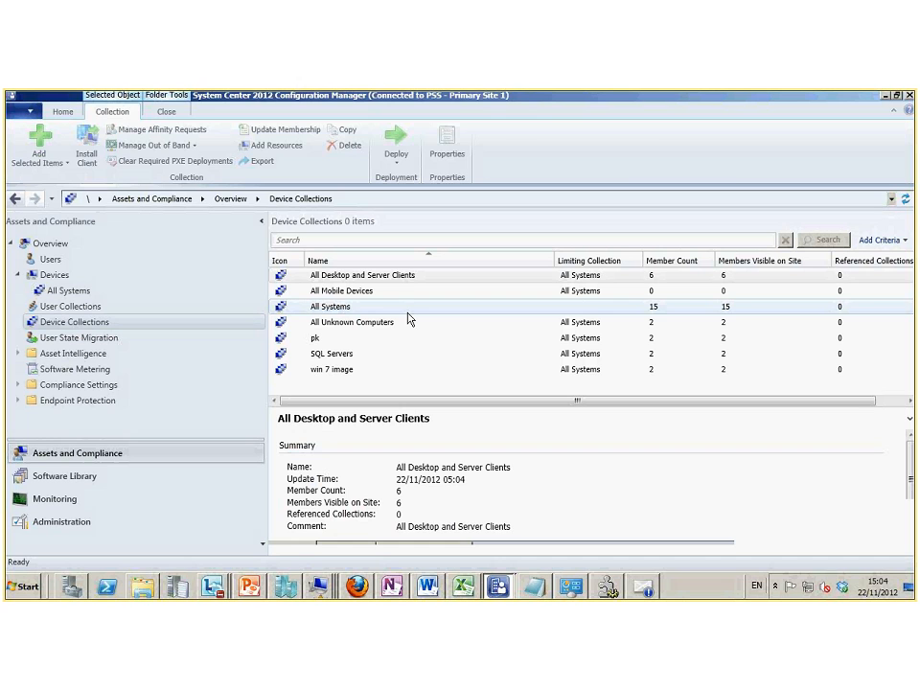
{"action": "left_click", "coordinate": [325, 370]}
{"action": "double_click", "coordinate": [325, 377]}
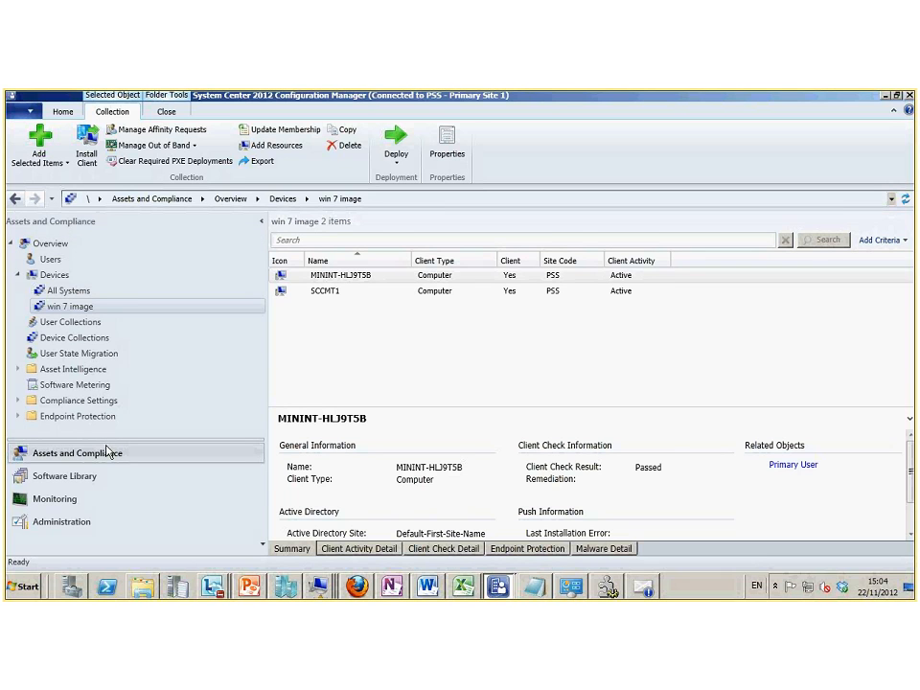
Return to Reports in the Monitoring workspace, search for "compare" and open Compare software inventory on two computers
{"action": "left_click", "coordinate": [70, 499]}
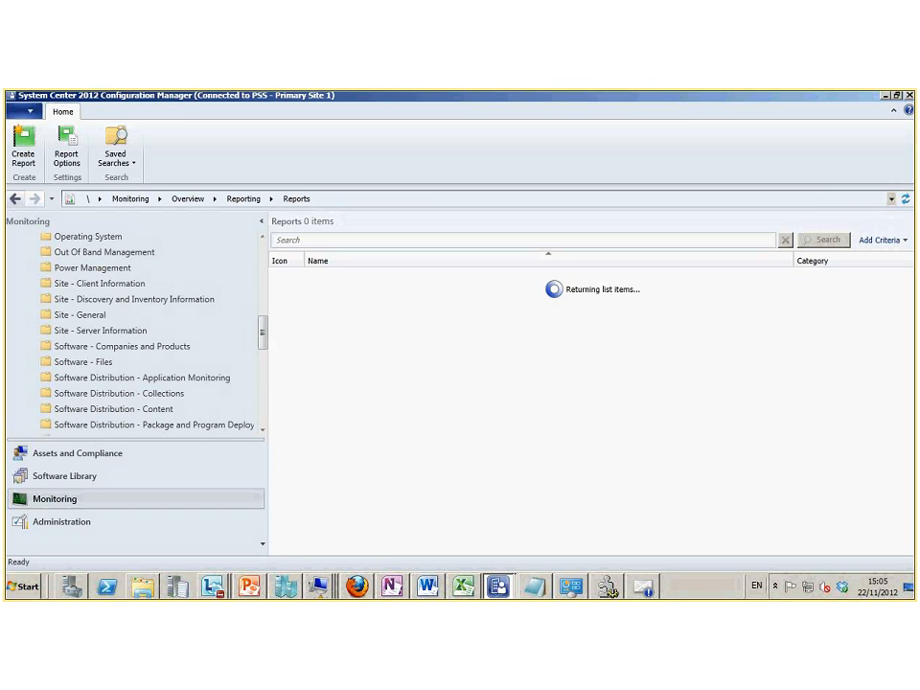
{"action": "key", "text": "alt+Tab"}
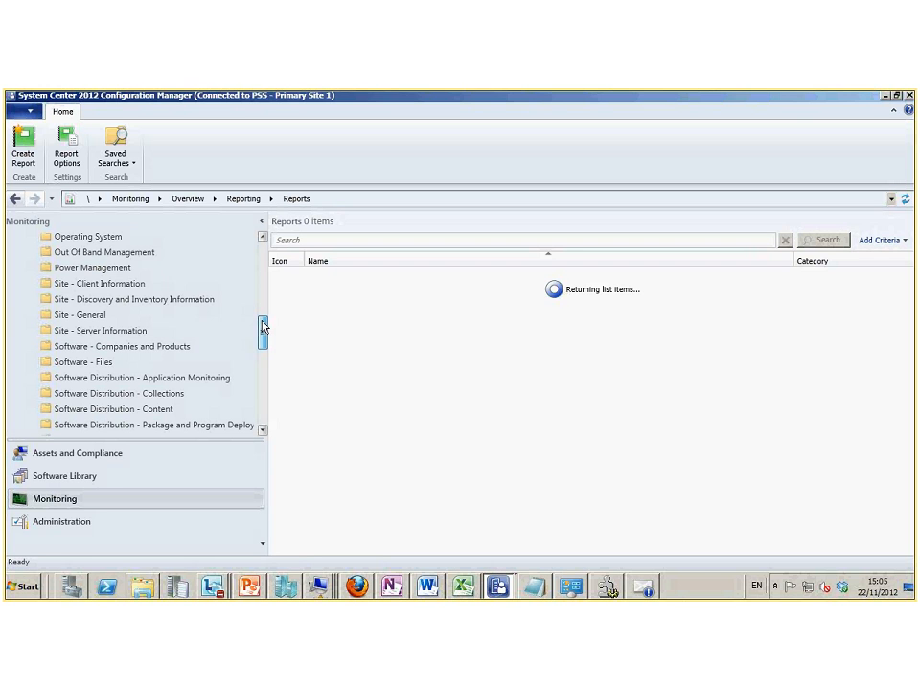
{"action": "left_click_drag", "start_coordinate": [265, 324], "coordinate": [265, 267]}
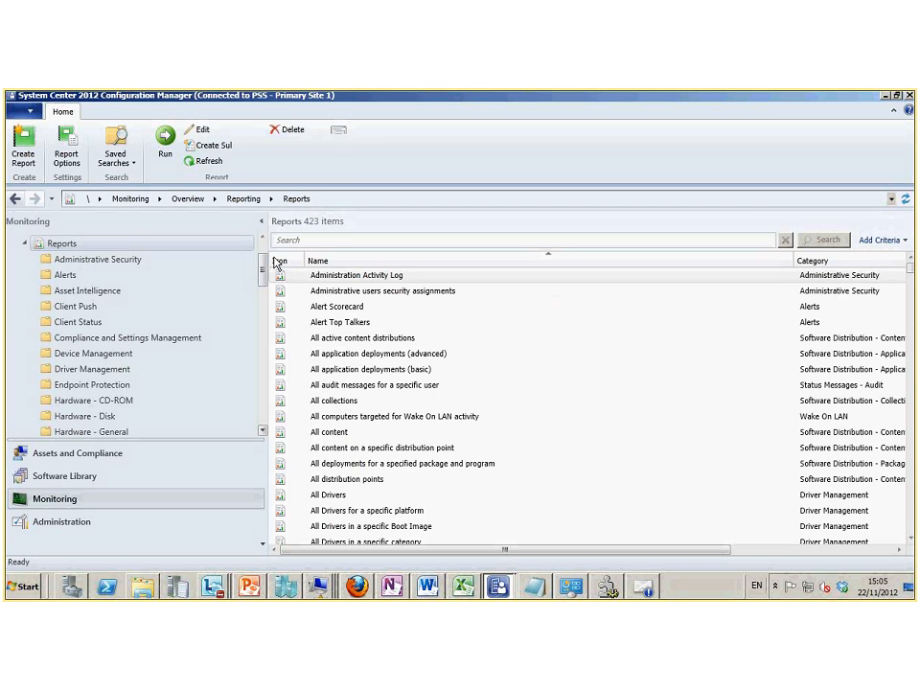
{"action": "left_click", "coordinate": [324, 240]}
{"action": "type", "text": "compare"}
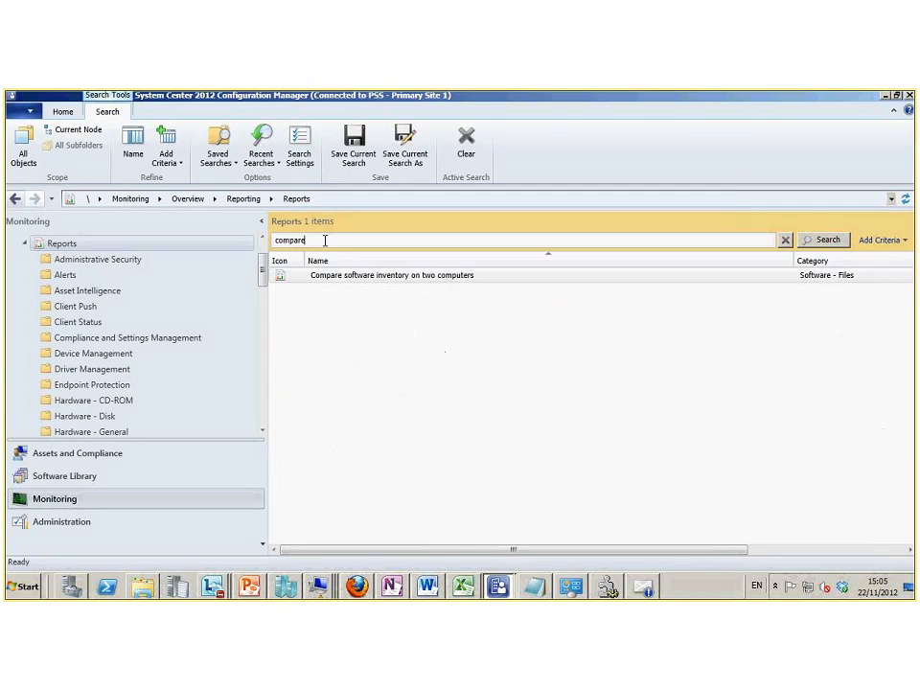
{"action": "left_click", "coordinate": [330, 277]}
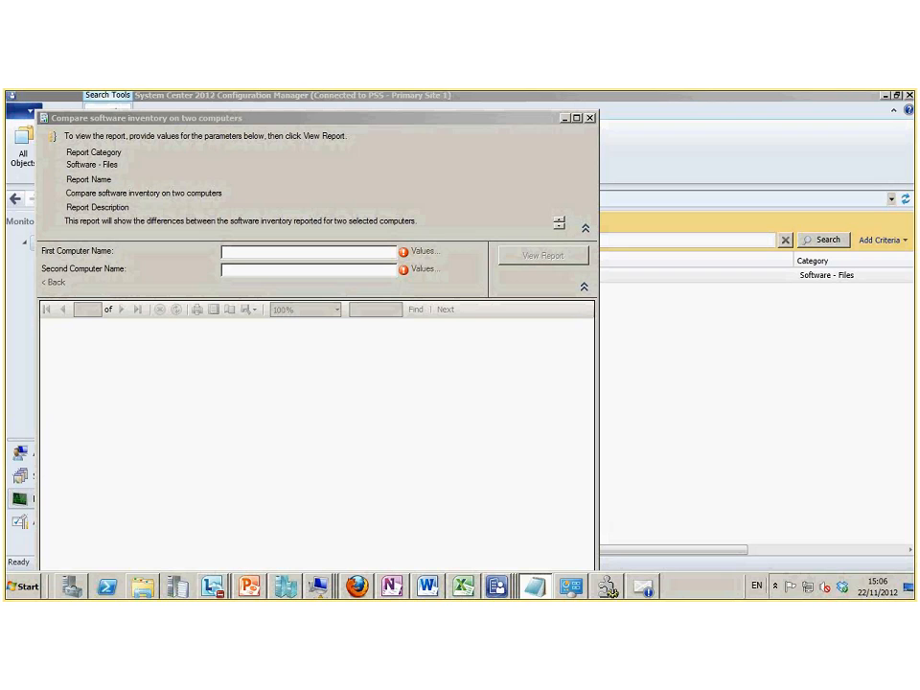
Run the report with MININT-HLJ9T5B as the first computer name and sccmt1 as the second
{"action": "left_click", "coordinate": [268, 253]}
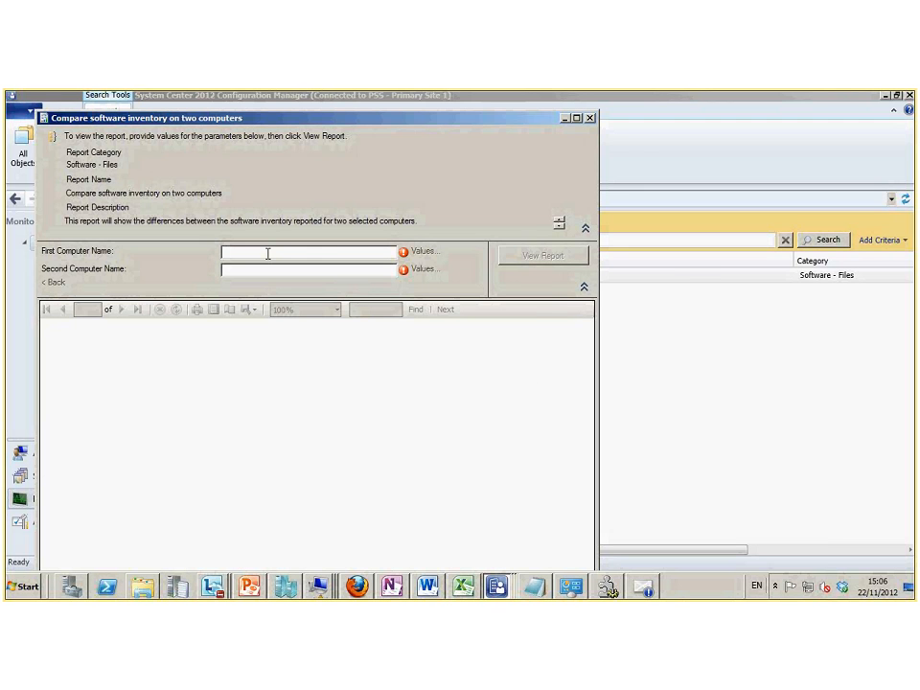
{"action": "key", "text": "ctrl+v"}
{"action": "left_click", "coordinate": [315, 271]}
{"action": "type", "text": "sccmt1"}
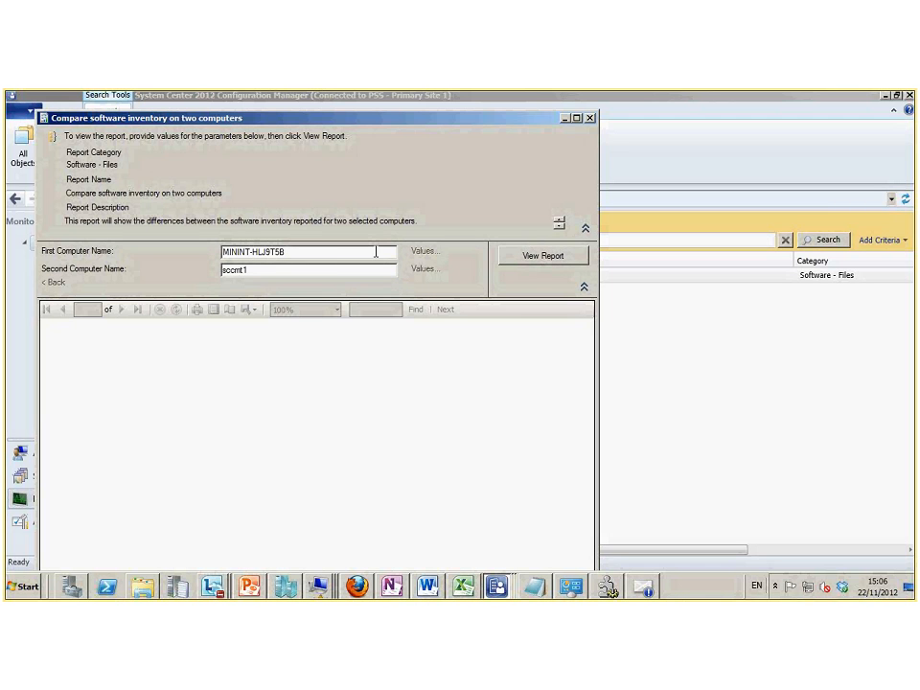
{"action": "left_click", "coordinate": [529, 258]}
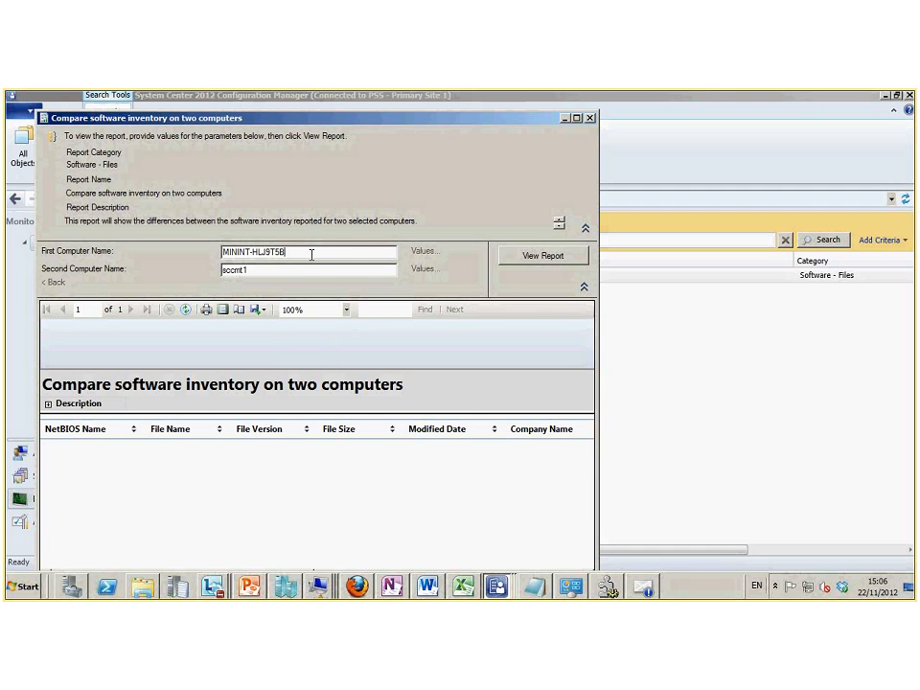
Change the first computer name to sql1 and run the comparison report again
{"action": "left_click_drag", "start_coordinate": [307, 253], "coordinate": [211, 256]}
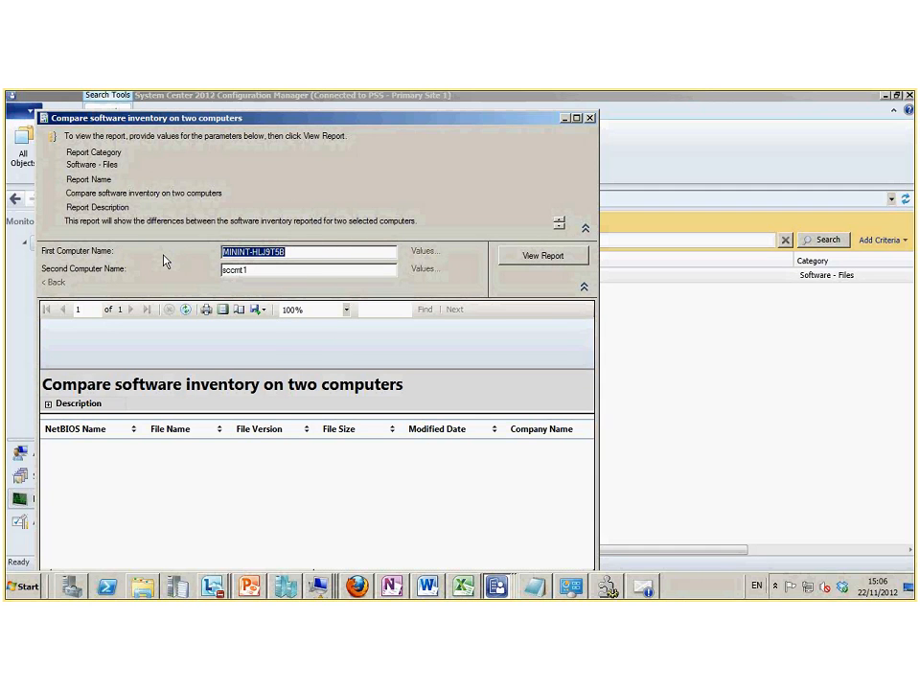
{"action": "type", "text": "sql1"}
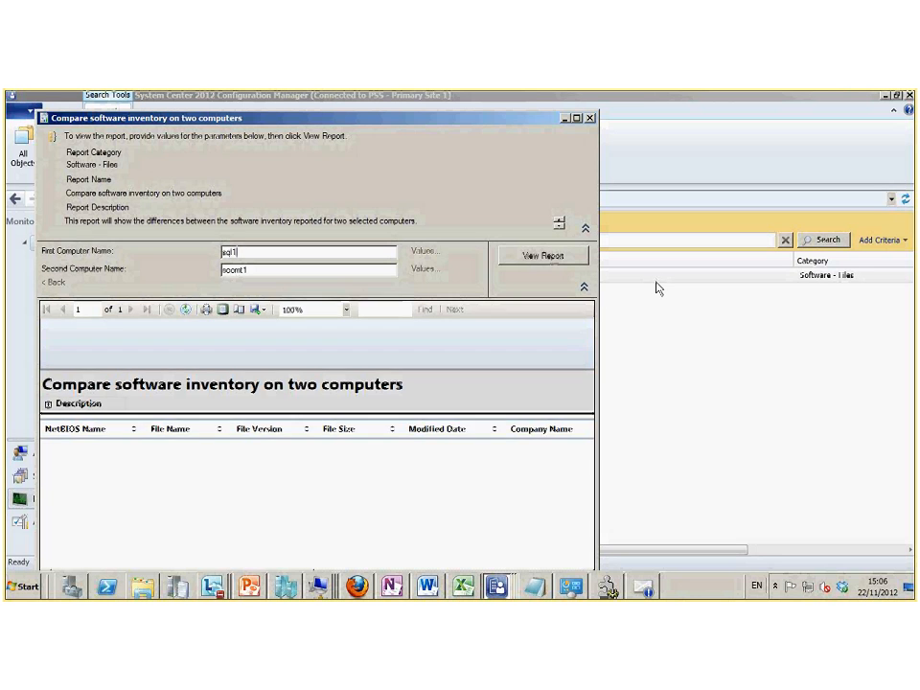
{"action": "left_click", "coordinate": [543, 255]}
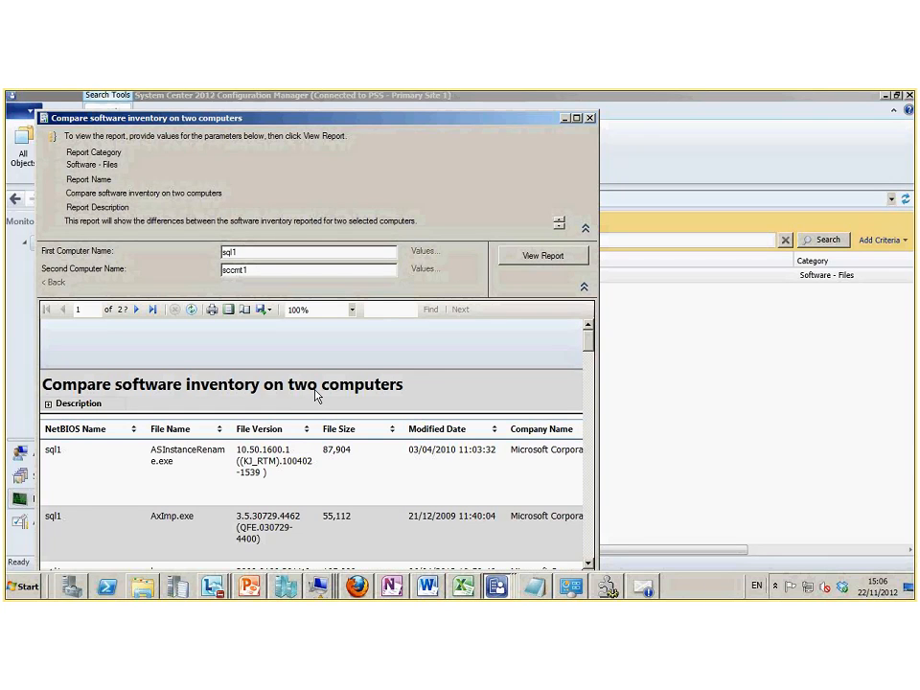
Keep sccmt1 as the second computer name, maximize the report window and examine the listed software inventory differences
{"action": "left_click", "coordinate": [245, 271]}
{"action": "key", "text": "BackSpace"}
{"action": "type", "text": "1"}
{"action": "left_click", "coordinate": [577, 118]}
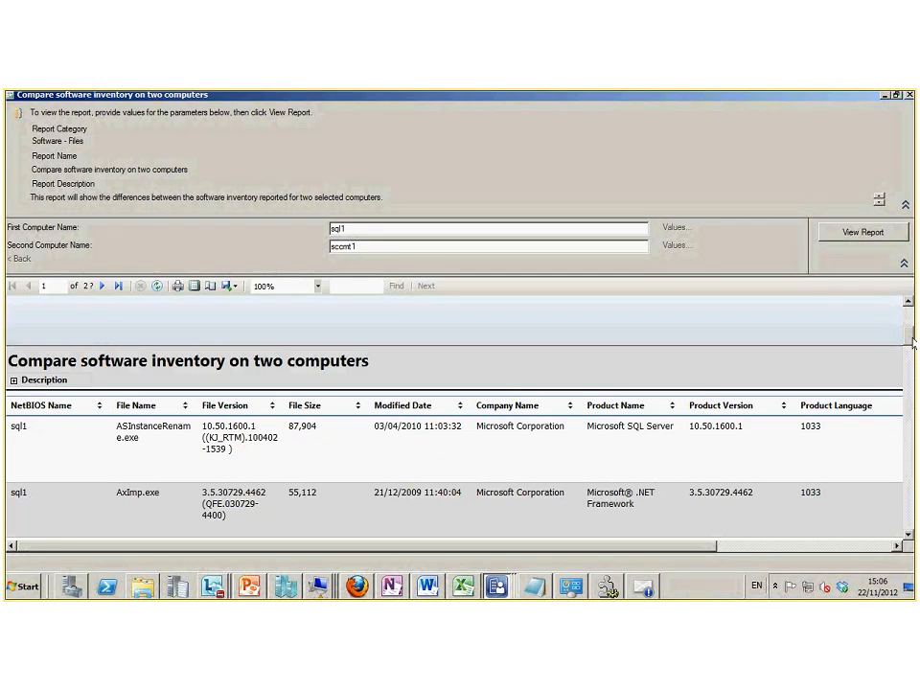
{"action": "left_click_drag", "start_coordinate": [910, 330], "coordinate": [914, 342]}
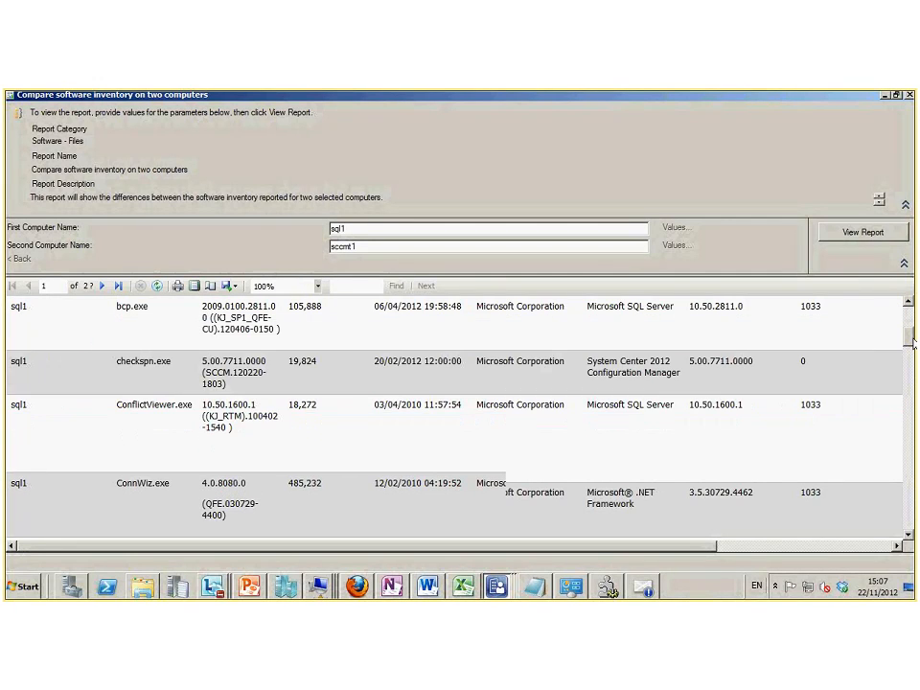
Examine the remaining comparison rows for sql1 and sccmt1, including file descriptions and paths, and close the report
{"action": "left_click", "coordinate": [909, 535]}
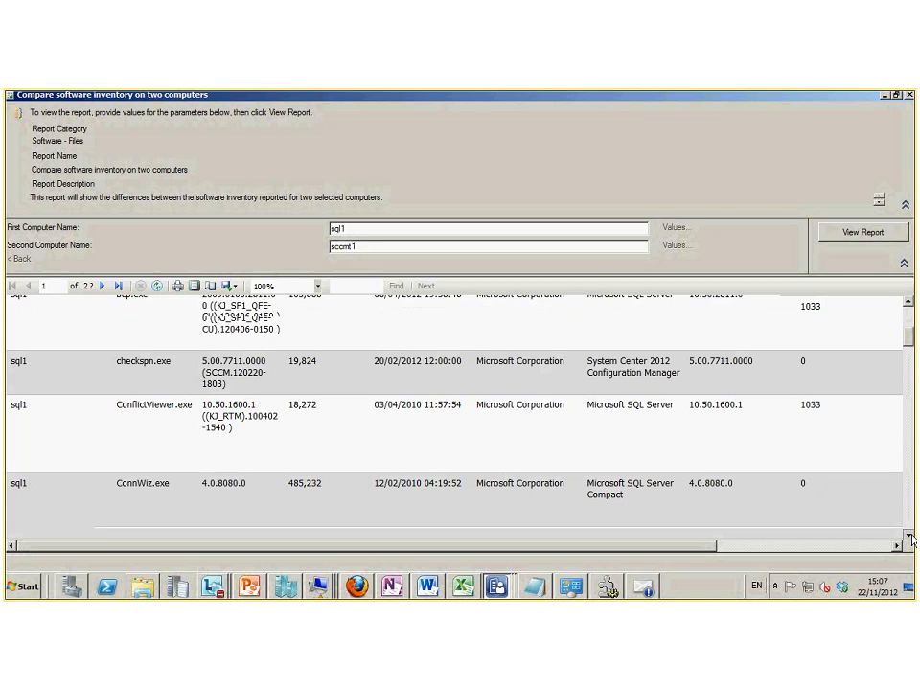
{"action": "left_click", "coordinate": [908, 535]}
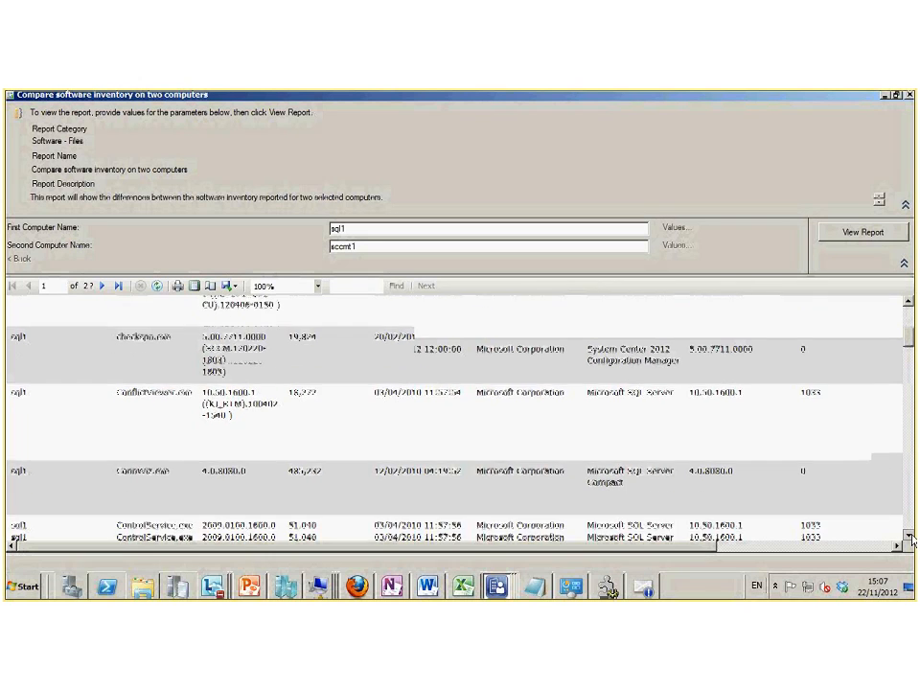
{"action": "left_click", "coordinate": [909, 534]}
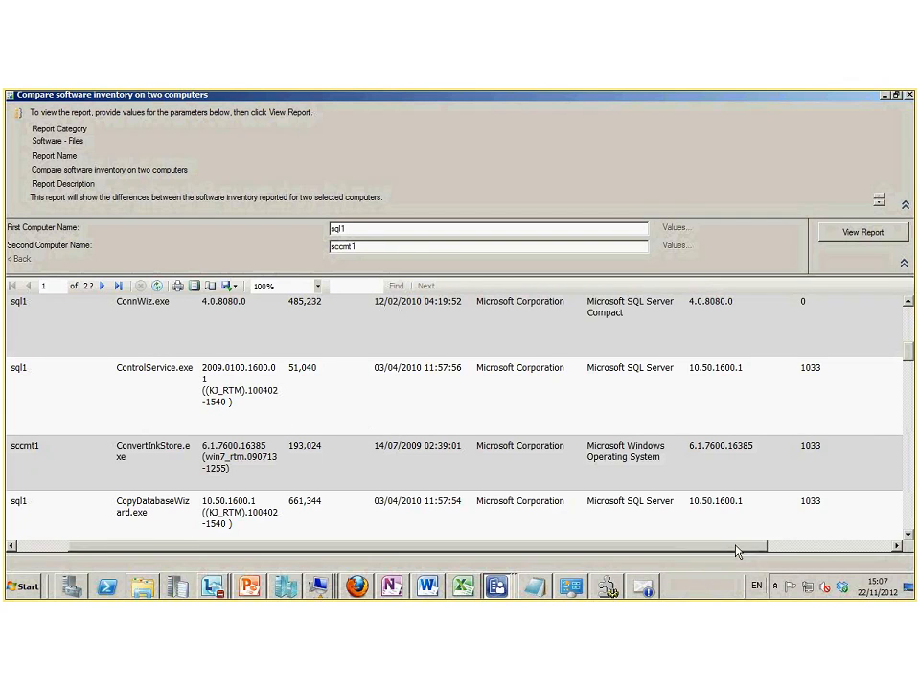
{"action": "left_click_drag", "start_coordinate": [735, 548], "coordinate": [826, 558]}
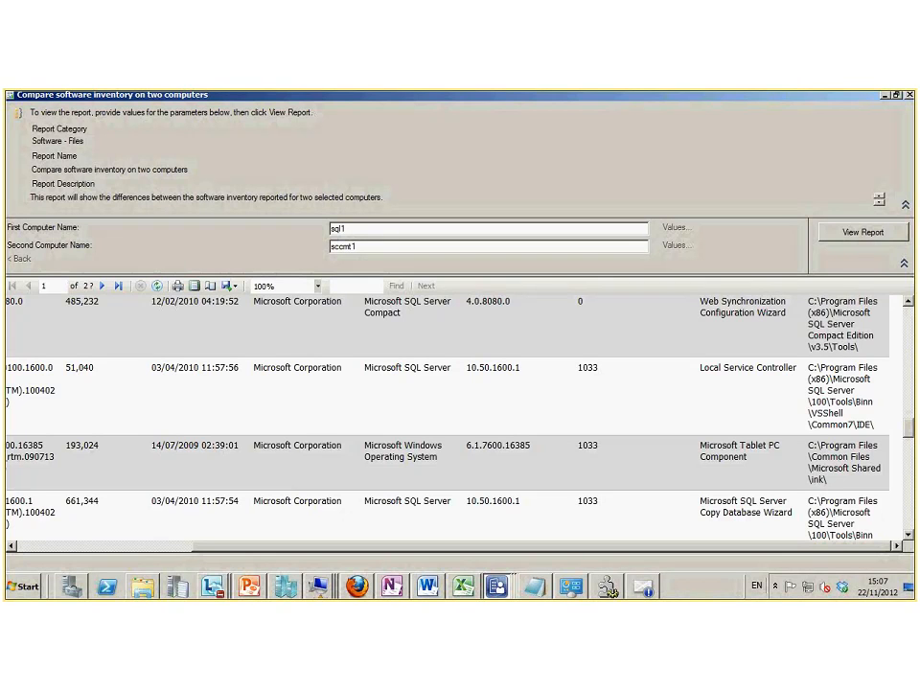
{"action": "scroll", "coordinate": [910, 349], "scroll_direction": "down", "scroll_amount": 3}
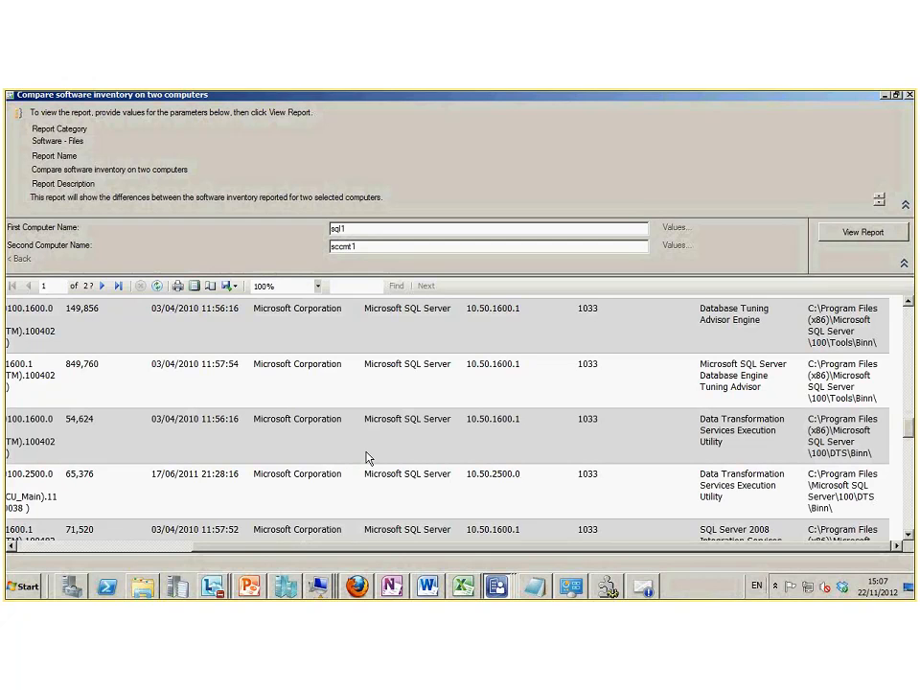
{"action": "left_click", "coordinate": [909, 96]}
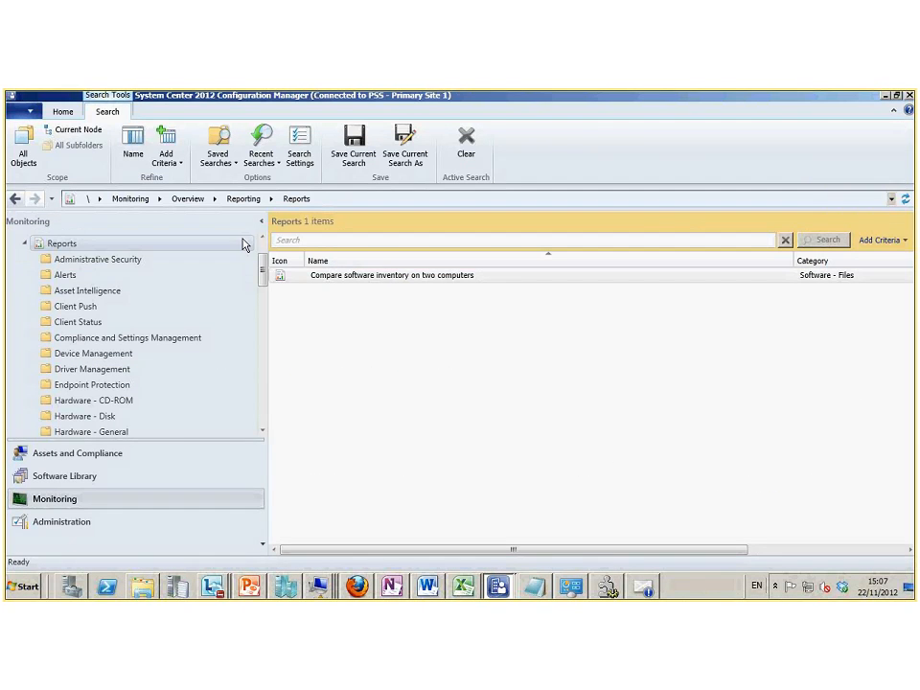
Open the report Computers with a specific product from the Software - Companies and Products report folder
{"action": "left_click_drag", "start_coordinate": [262, 275], "coordinate": [261, 342]}
{"action": "left_click", "coordinate": [109, 322]}
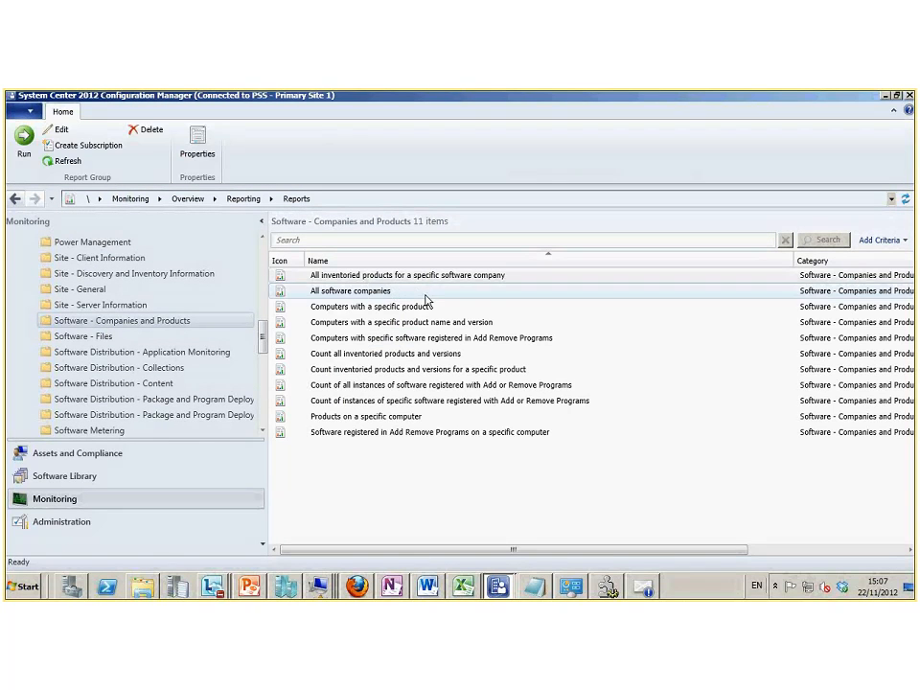
{"action": "left_click", "coordinate": [375, 312]}
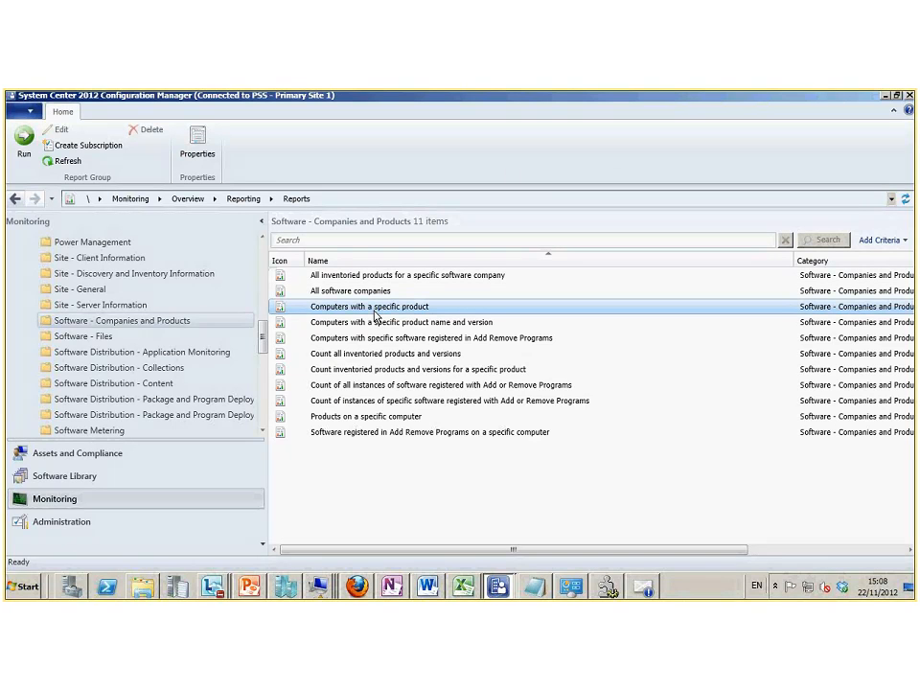
{"action": "double_click", "coordinate": [375, 313]}
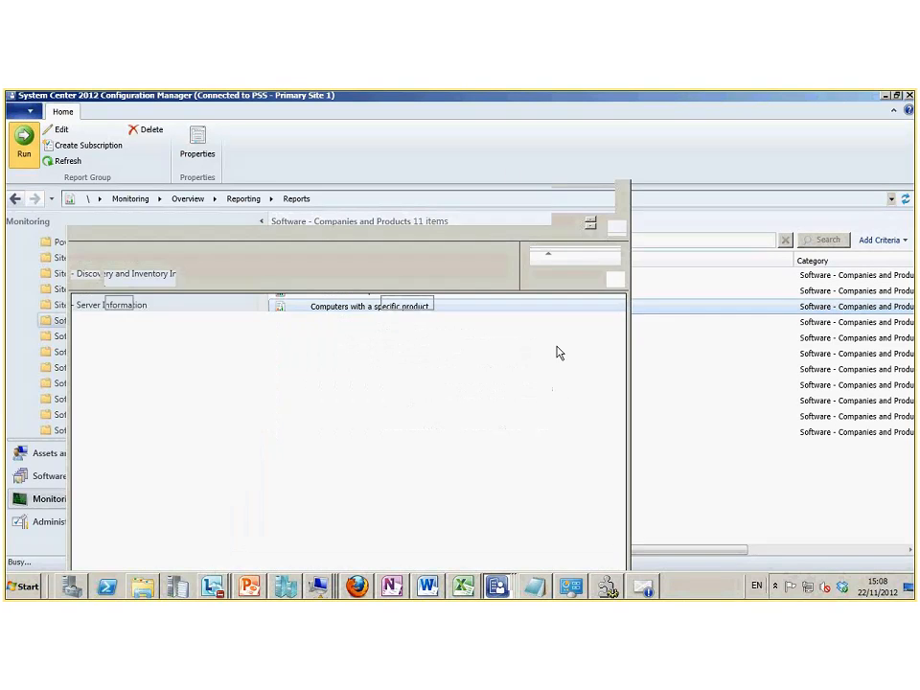
Choose Microsoft .NET Framework 4 from the available product names and run the report
{"action": "left_click", "coordinate": [458, 253]}
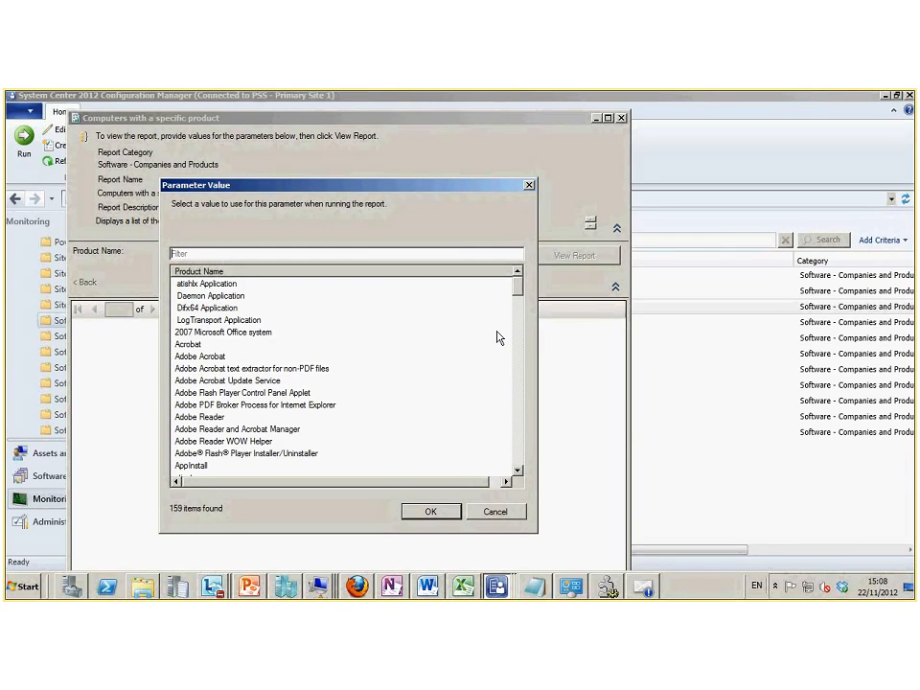
{"action": "left_click_drag", "start_coordinate": [517, 285], "coordinate": [148, 235]}
{"action": "left_click_drag", "start_coordinate": [523, 295], "coordinate": [526, 357]}
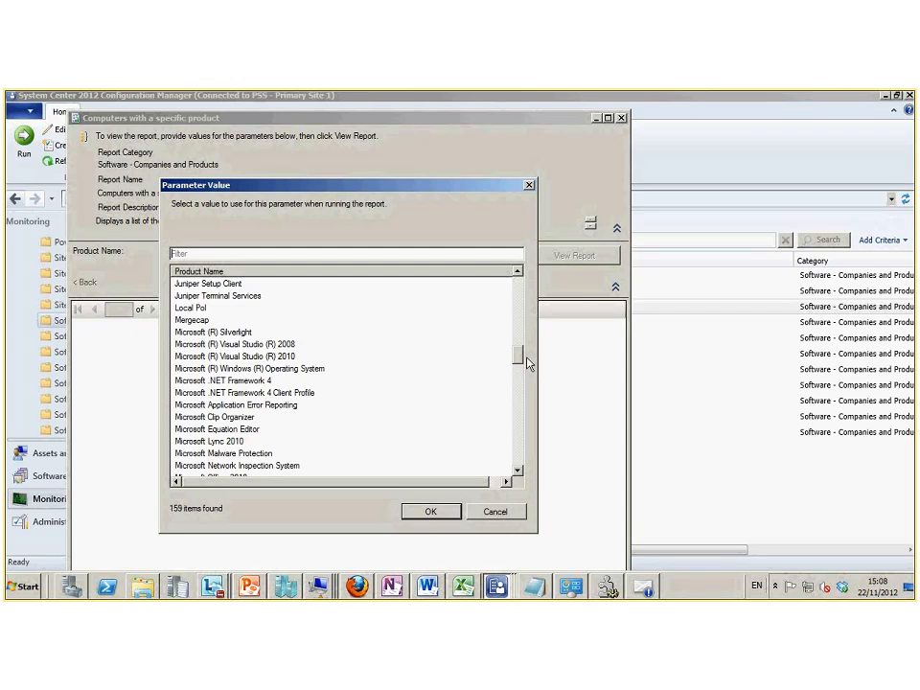
{"action": "left_click", "coordinate": [383, 380]}
{"action": "left_click", "coordinate": [431, 510]}
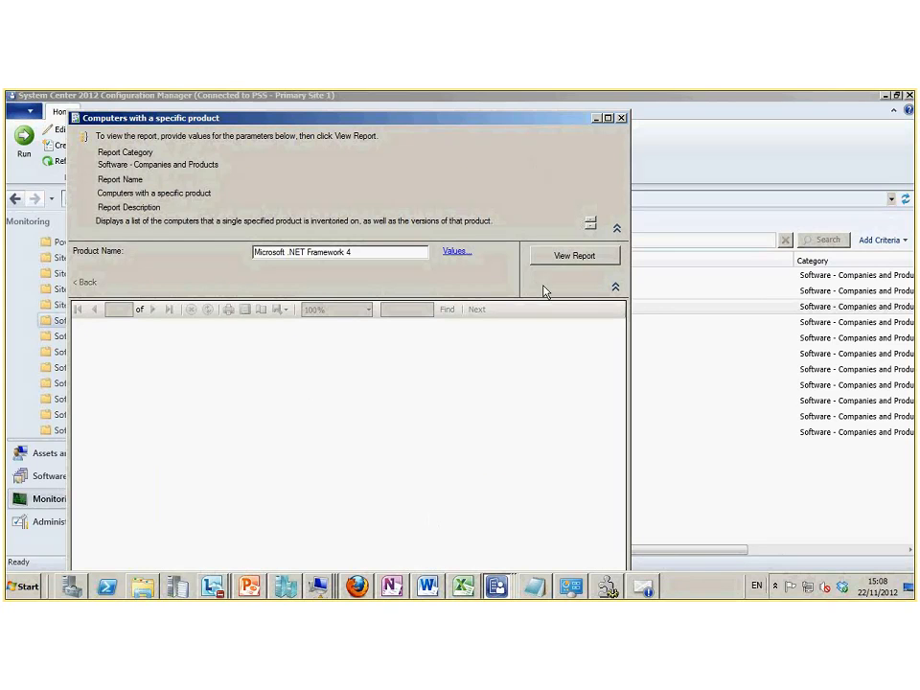
{"action": "left_click", "coordinate": [559, 257]}
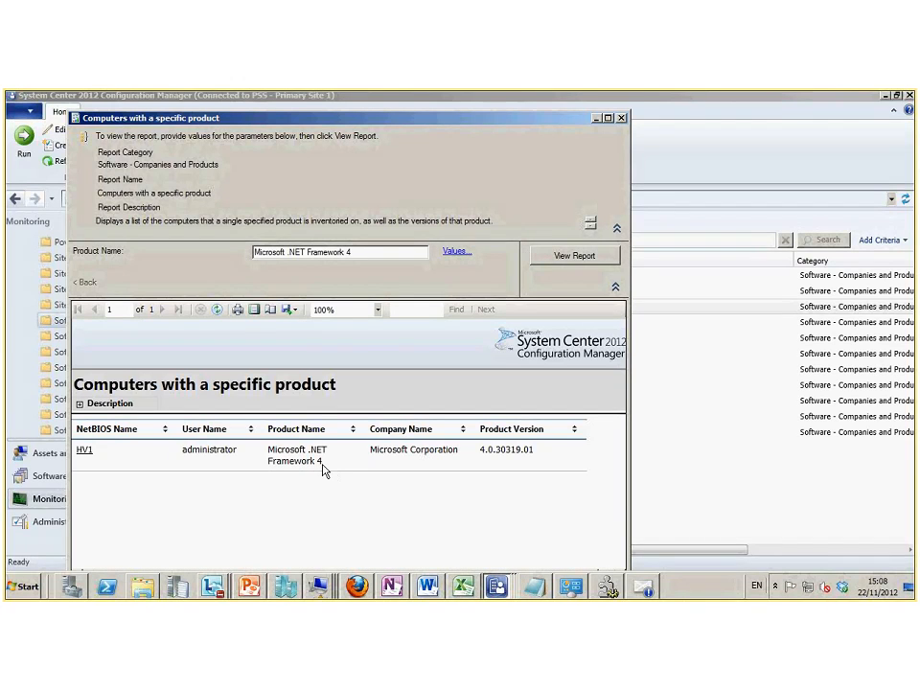
Drill into computer HV1, widen the report window to show all columns, collapse the report details, and close the report
{"action": "left_click", "coordinate": [83, 451]}
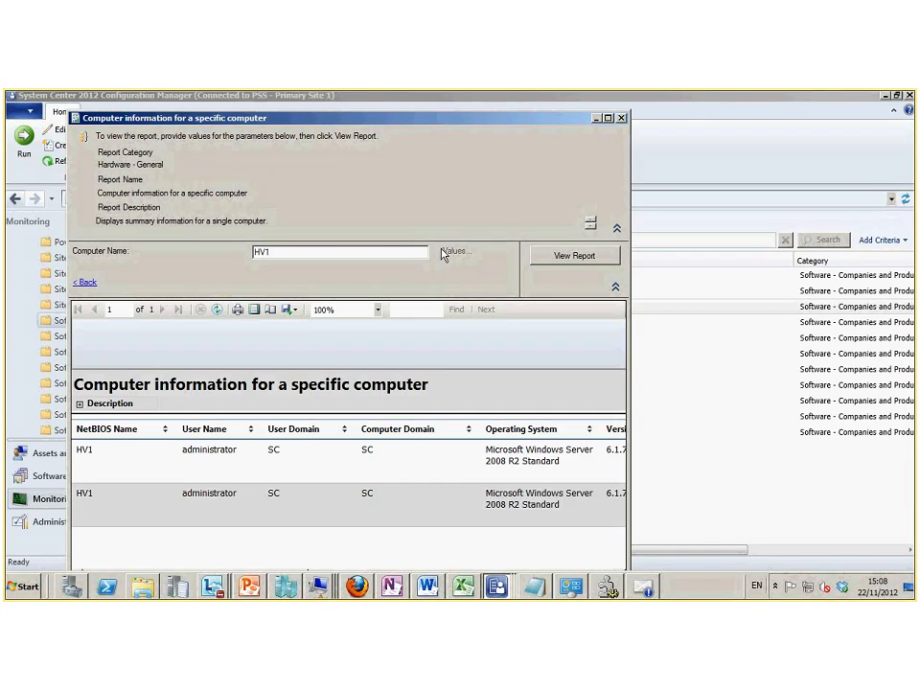
{"action": "left_click_drag", "start_coordinate": [629, 317], "coordinate": [784, 330]}
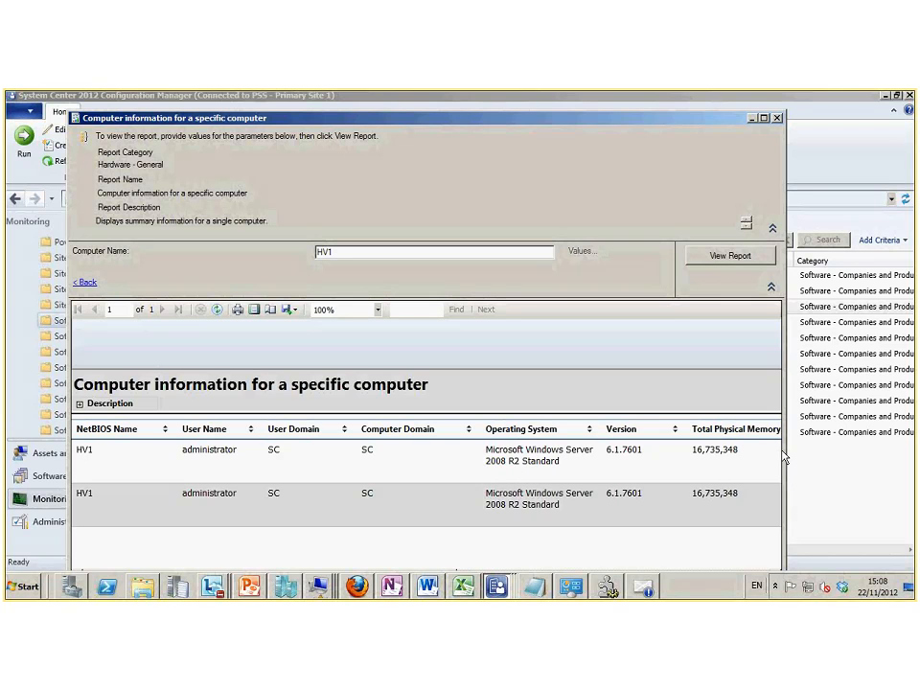
{"action": "left_click_drag", "start_coordinate": [784, 459], "coordinate": [888, 463]}
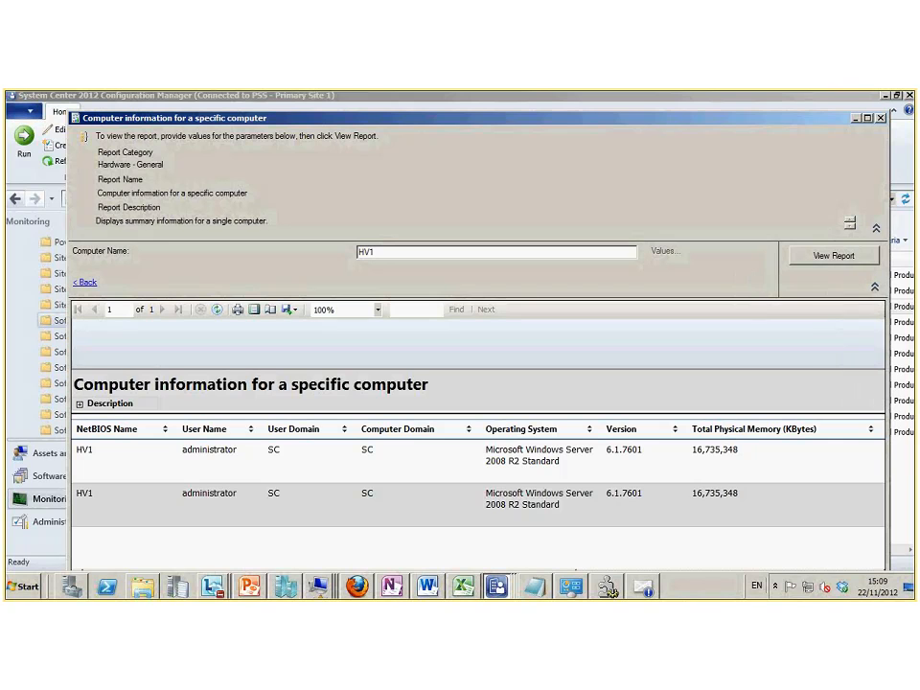
{"action": "left_click", "coordinate": [875, 228]}
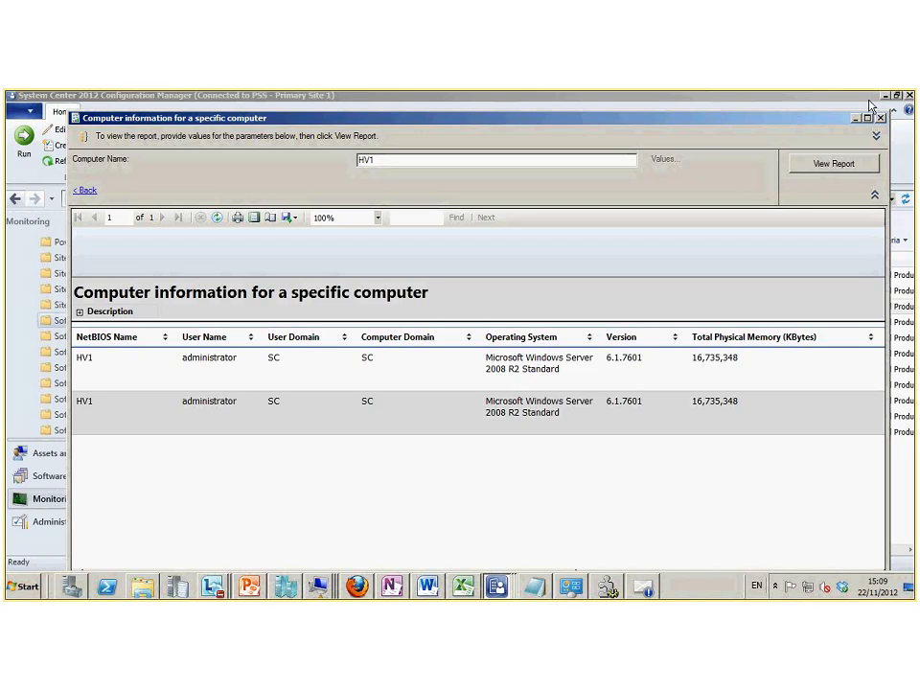
{"action": "left_click", "coordinate": [880, 118]}
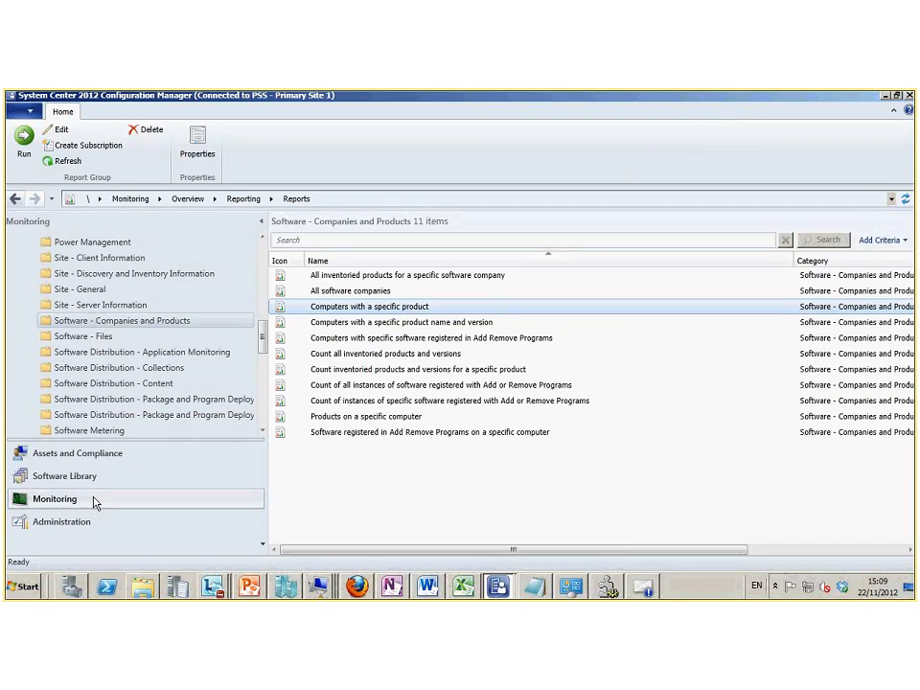
Return to the Reports node in the Monitoring workspace and collapse its report folders
{"action": "scroll", "coordinate": [267, 337], "scroll_direction": "up", "scroll_amount": 1}
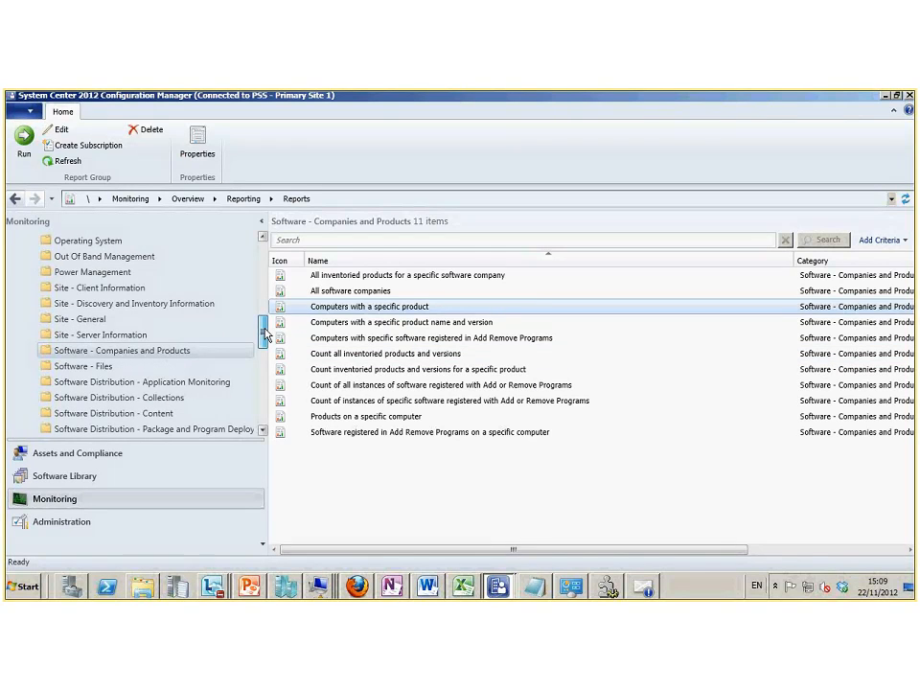
{"action": "scroll", "coordinate": [267, 337], "scroll_direction": "up", "scroll_amount": 5}
{"action": "left_click", "coordinate": [55, 305]}
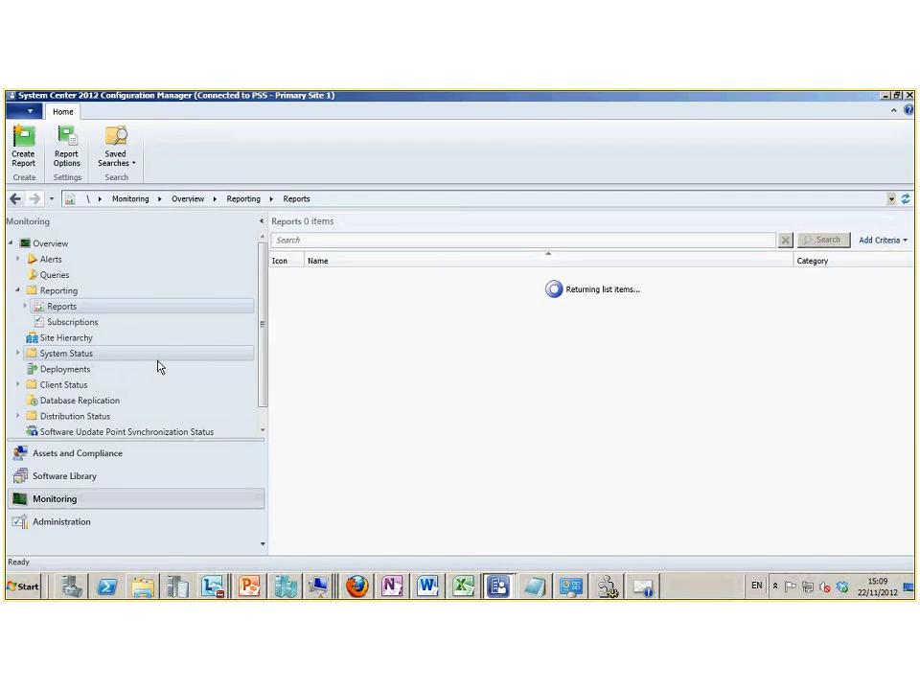
Show the list of deployments, and review the Client Activity charts under Client Status
{"action": "left_click", "coordinate": [82, 374]}
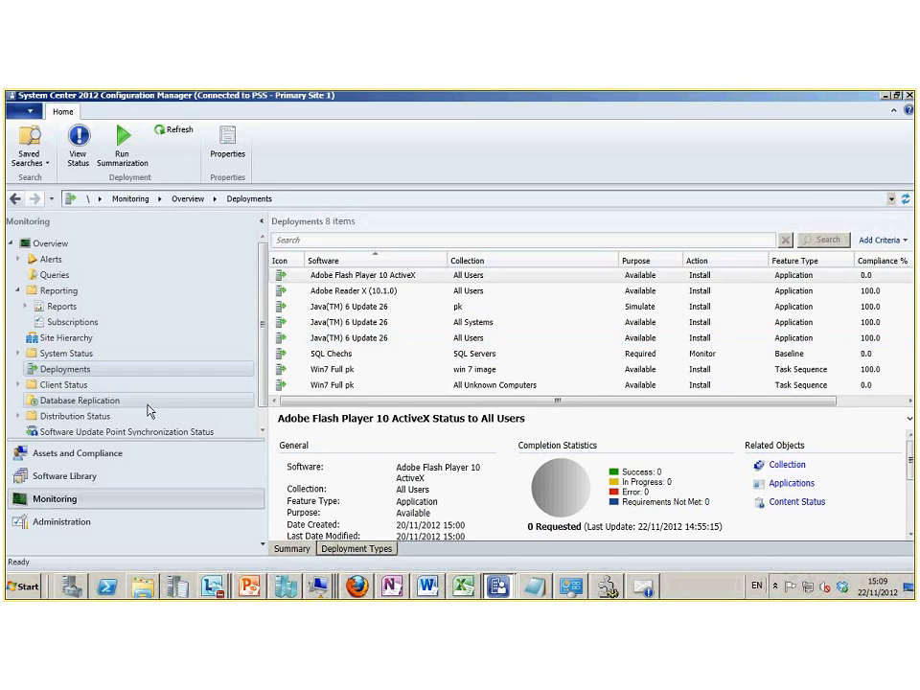
{"action": "left_click", "coordinate": [18, 386]}
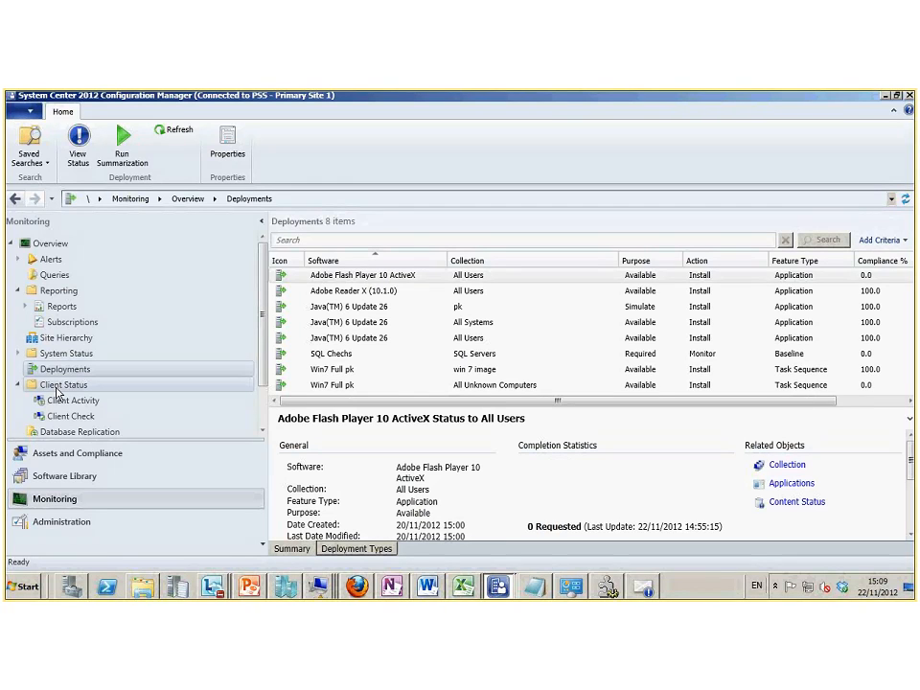
{"action": "left_click", "coordinate": [57, 388]}
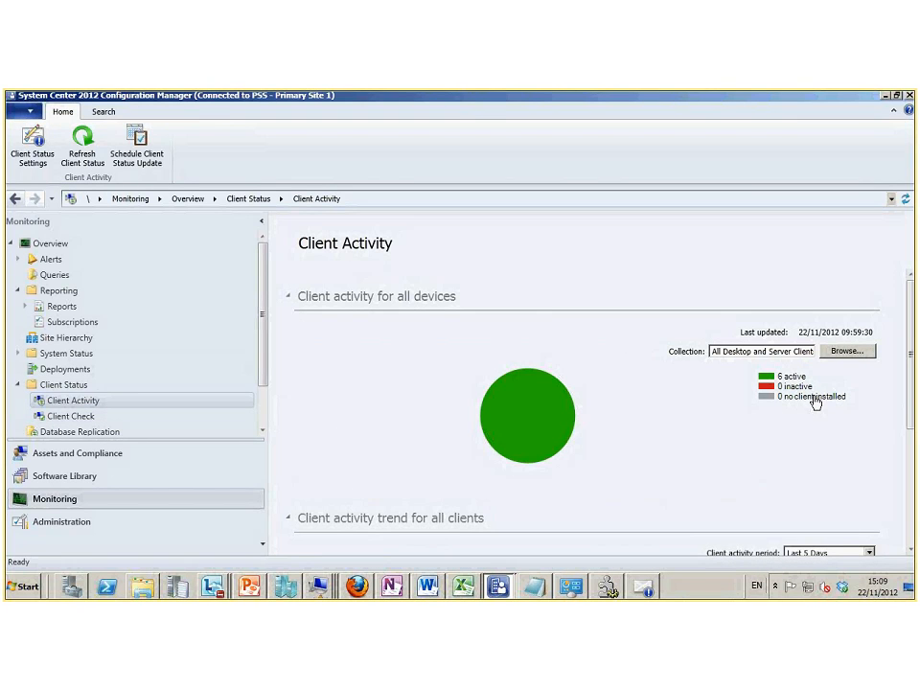
{"action": "mouse_move", "coordinate": [801, 381]}
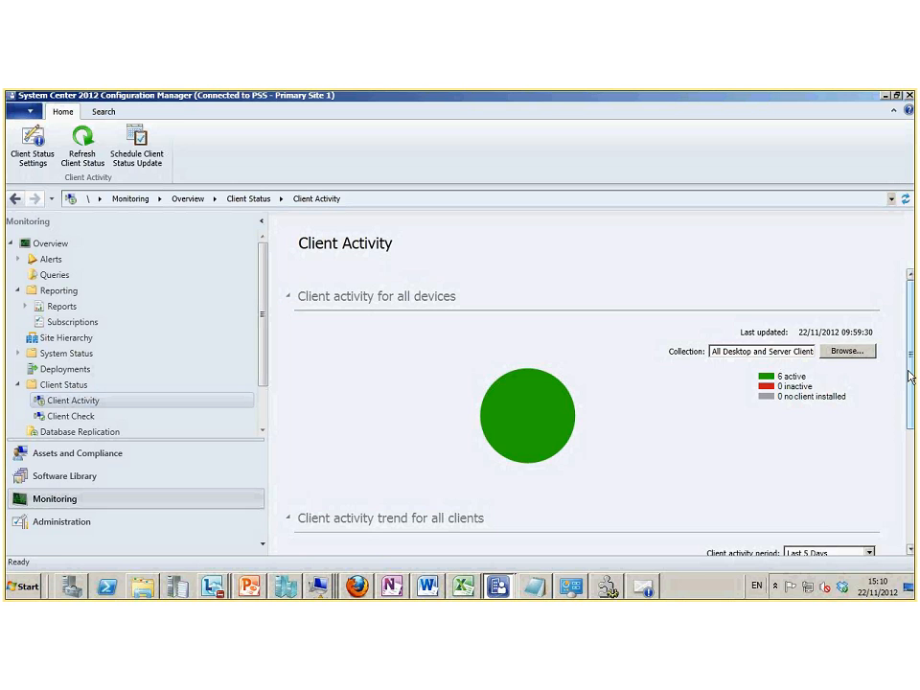
{"action": "scroll", "coordinate": [911, 376], "scroll_direction": "down", "scroll_amount": 3}
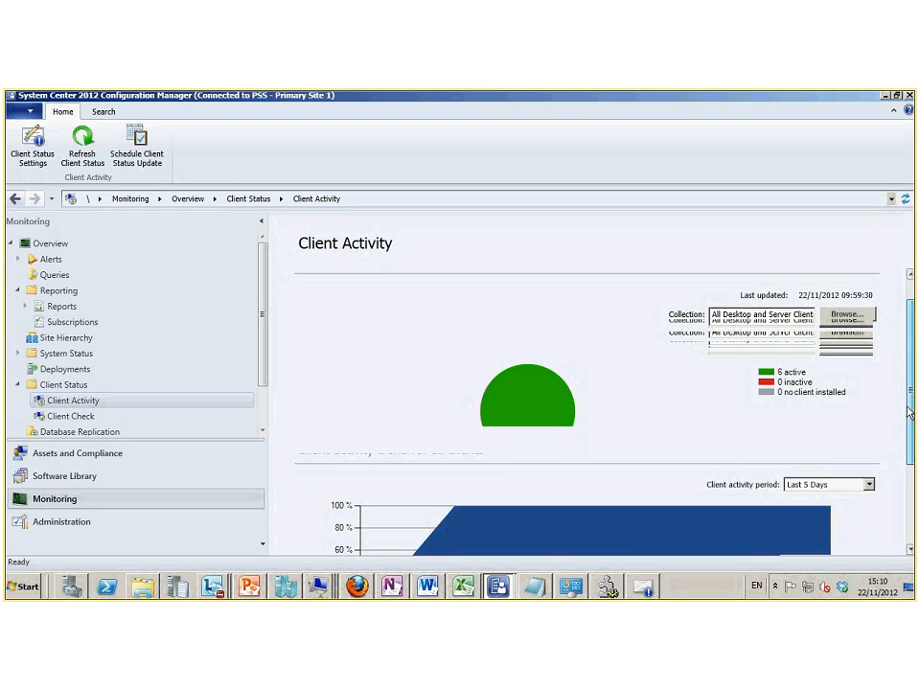
{"action": "scroll", "coordinate": [914, 410], "scroll_direction": "up", "scroll_amount": 1}
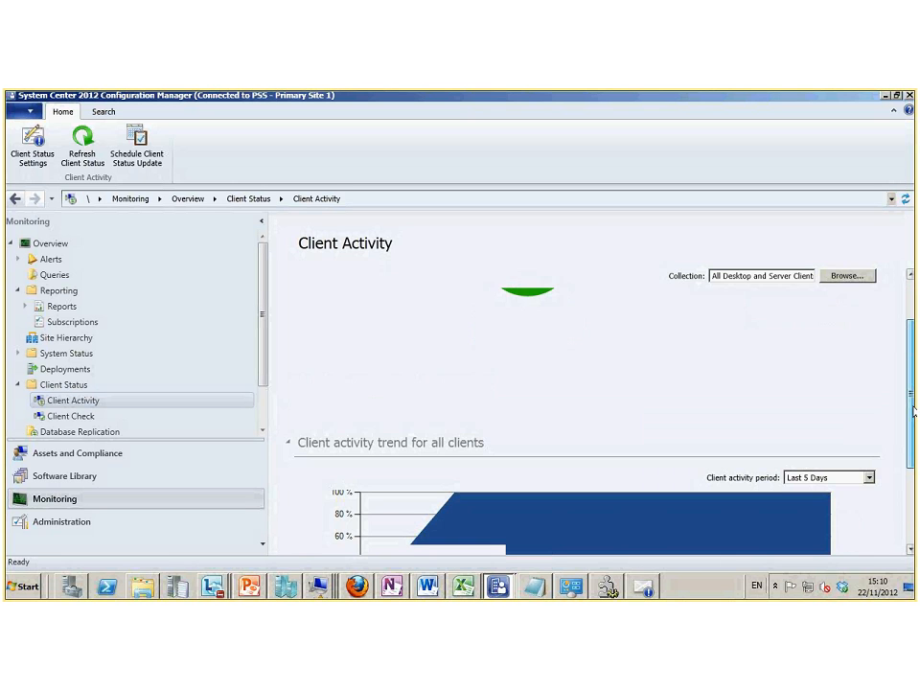
Review the Client Check results for all devices and the check trend for active clients
{"action": "left_click", "coordinate": [86, 416]}
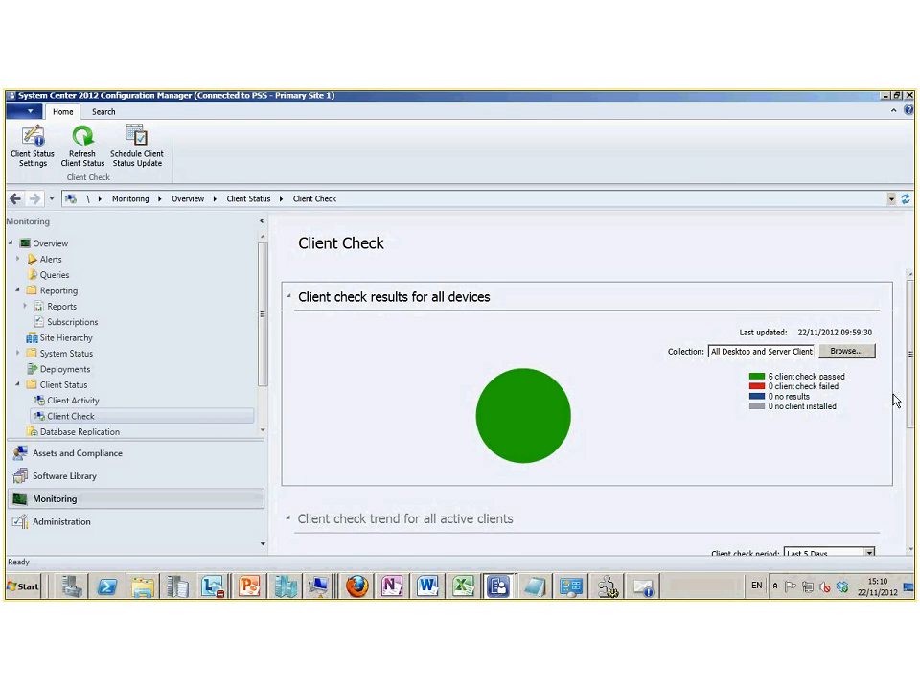
{"action": "scroll", "coordinate": [896, 401], "scroll_direction": "down", "scroll_amount": 3}
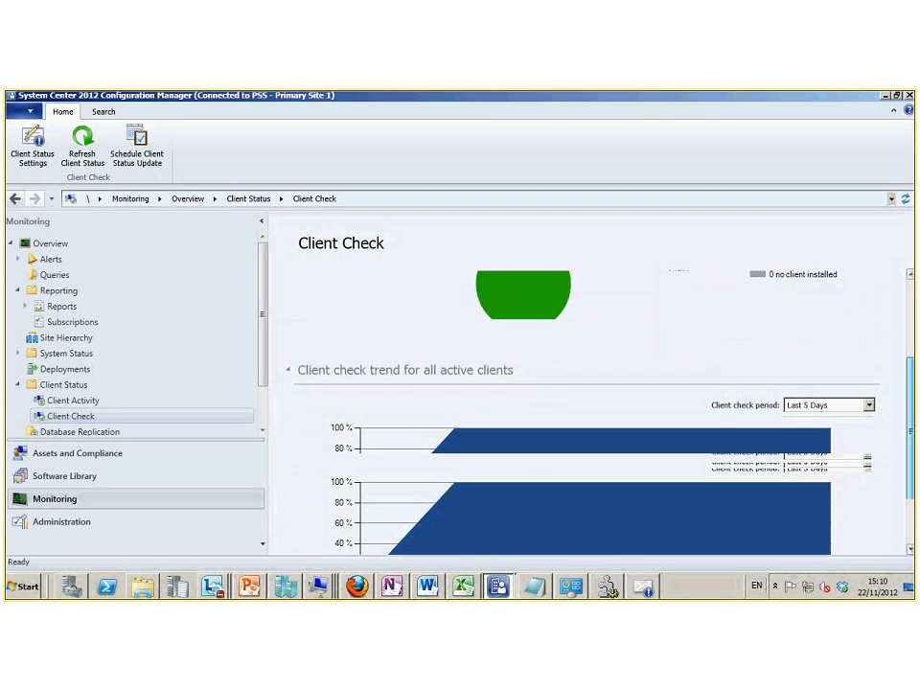
{"action": "scroll", "coordinate": [886, 359], "scroll_direction": "up", "scroll_amount": 3}
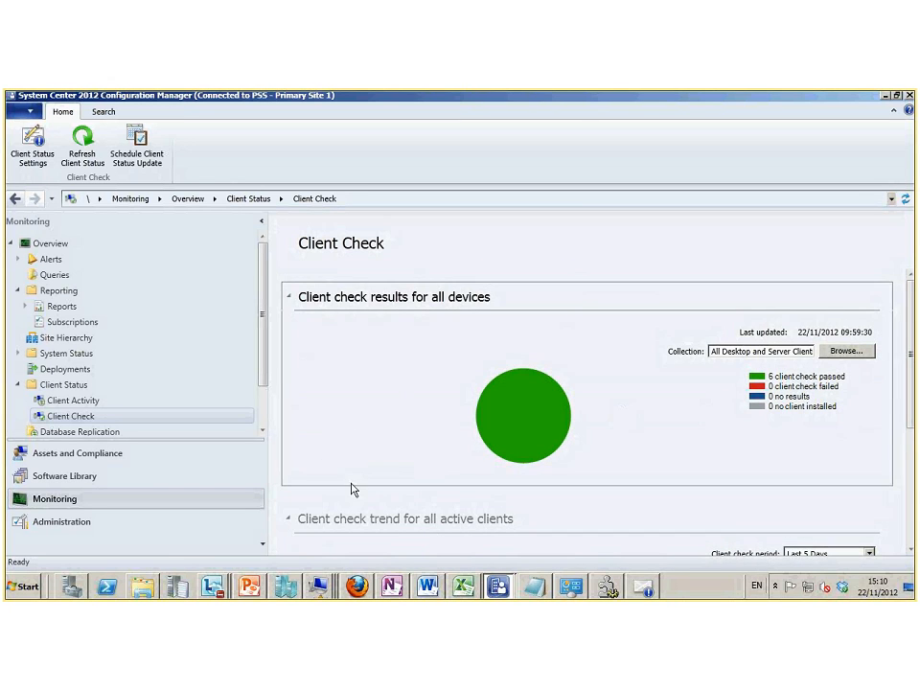
Launch the Configuration Manager Trace Log Tool and move its empty window higher on the desktop
{"action": "left_click", "coordinate": [320, 590]}
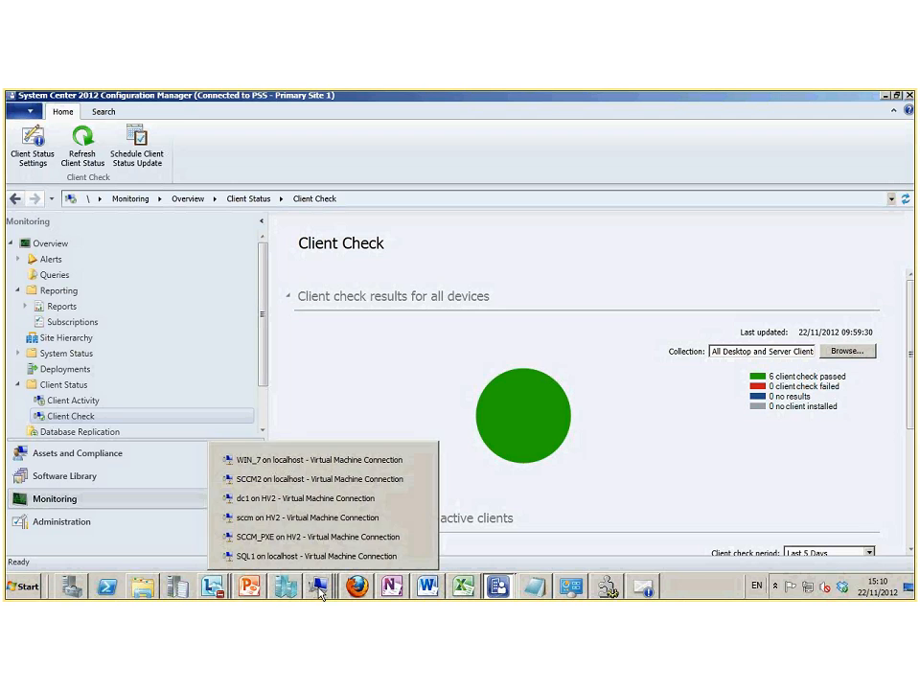
{"action": "left_click", "coordinate": [320, 591]}
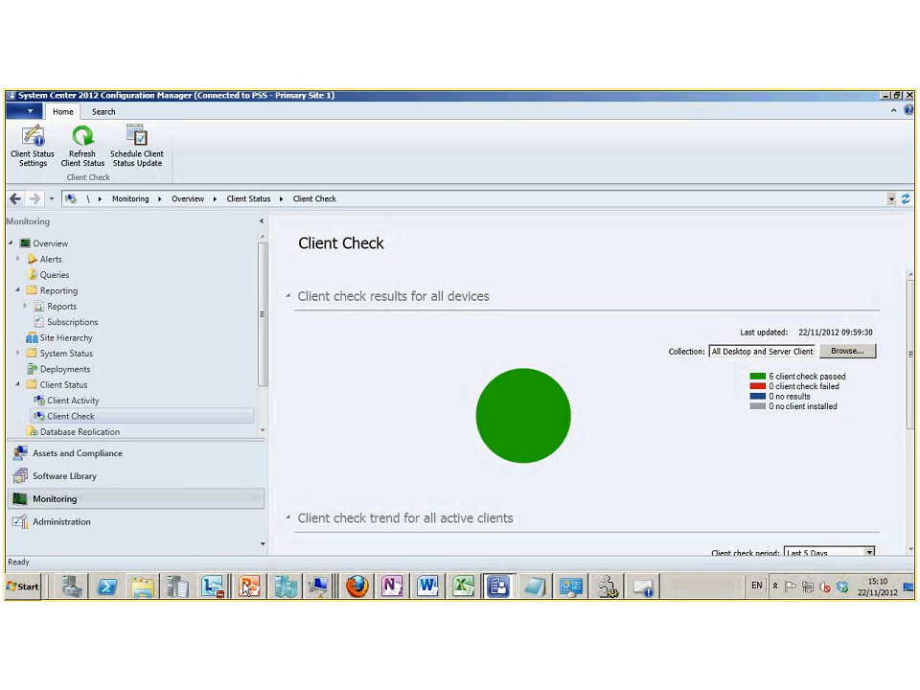
{"action": "left_click", "coordinate": [177, 588]}
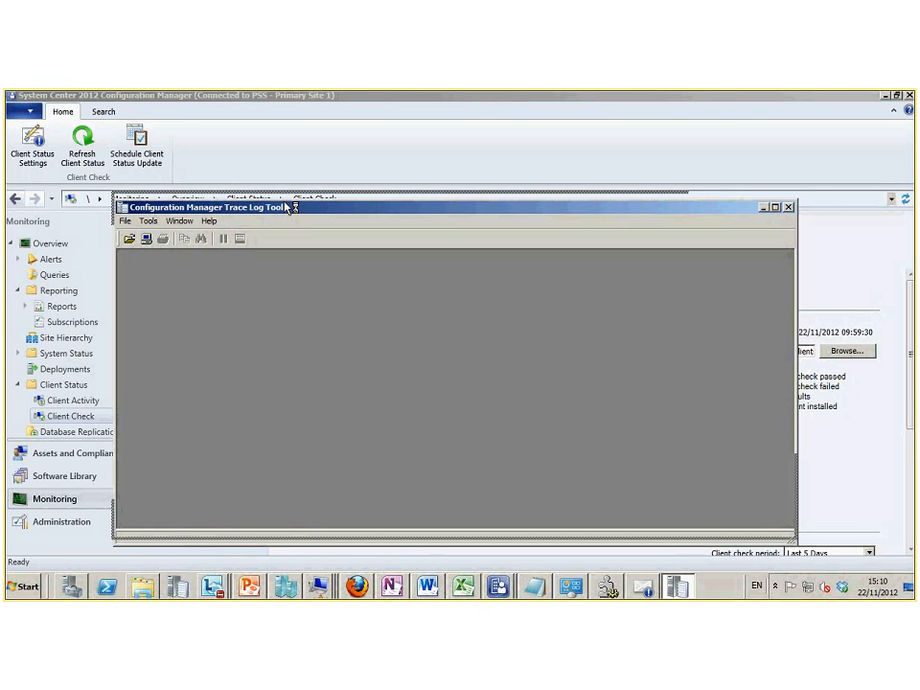
{"action": "left_click_drag", "start_coordinate": [288, 207], "coordinate": [276, 121]}
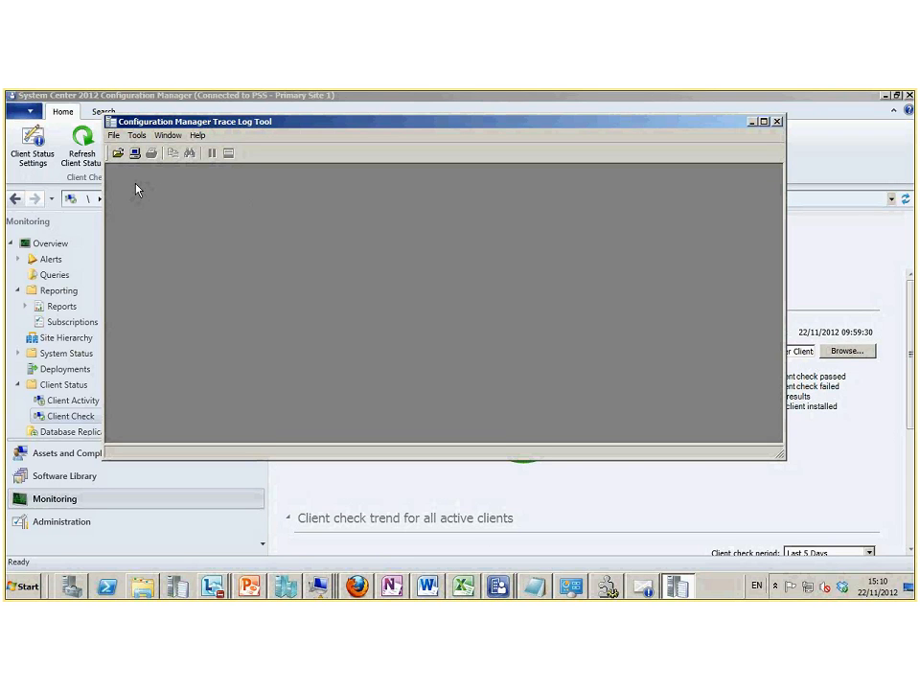
Try to open the administrative network share \\sccm1\c$
{"action": "left_click", "coordinate": [29, 586]}
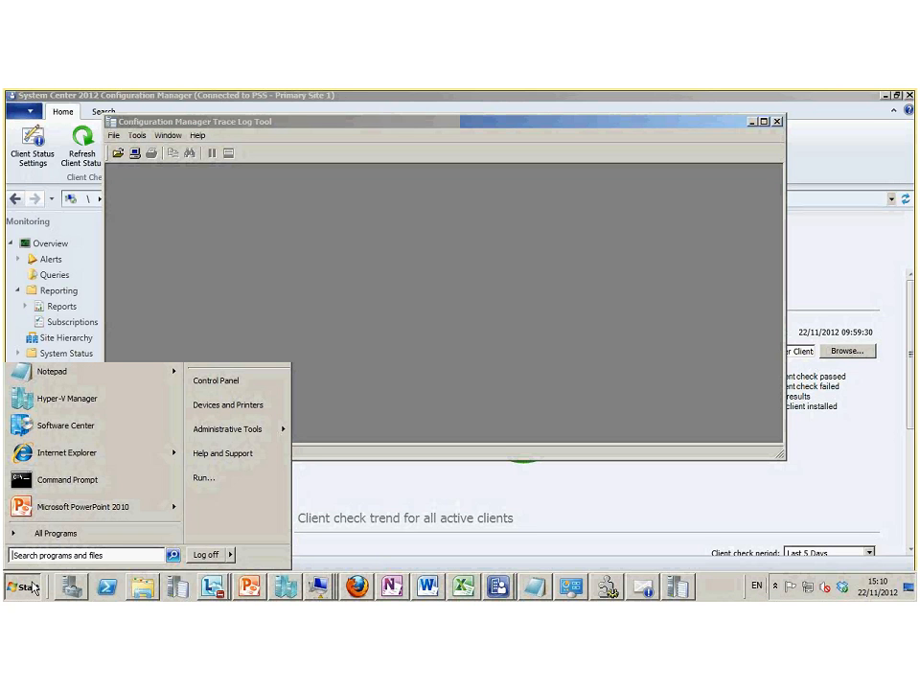
{"action": "left_click", "coordinate": [220, 477]}
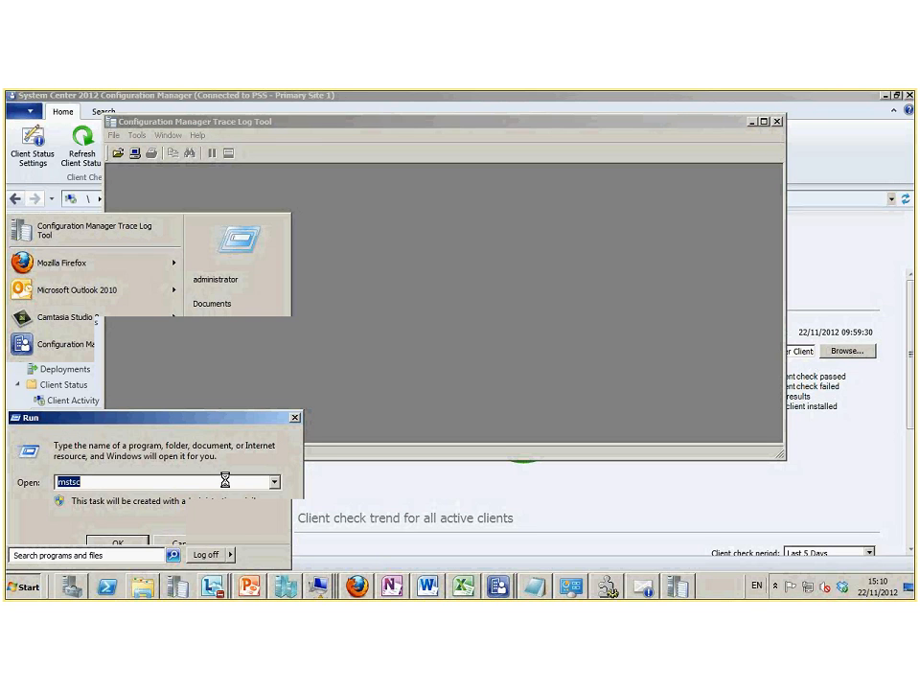
{"action": "type", "text": "\\\\"}
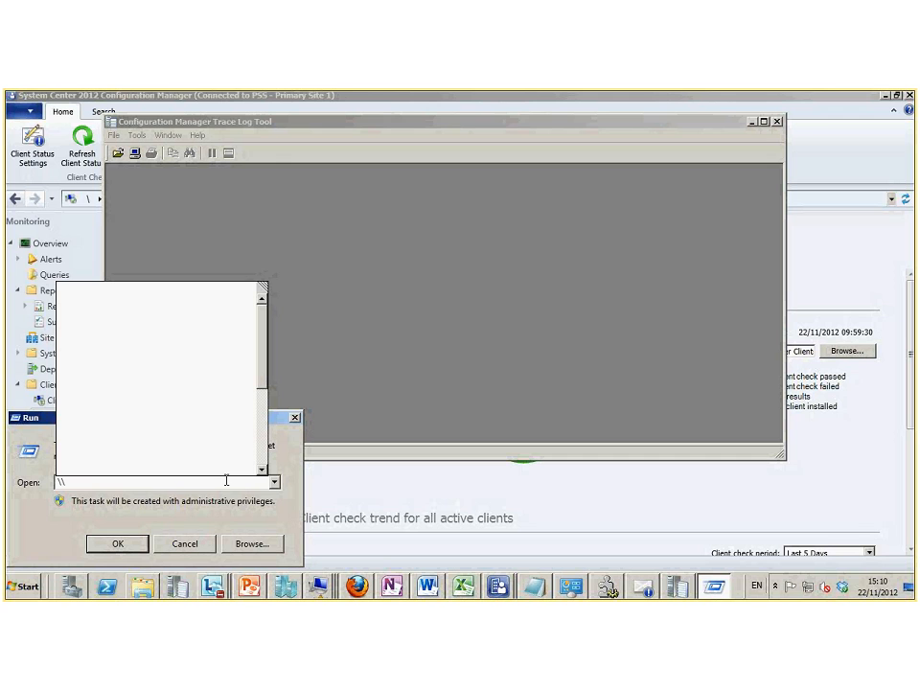
{"action": "type", "text": "scc"}
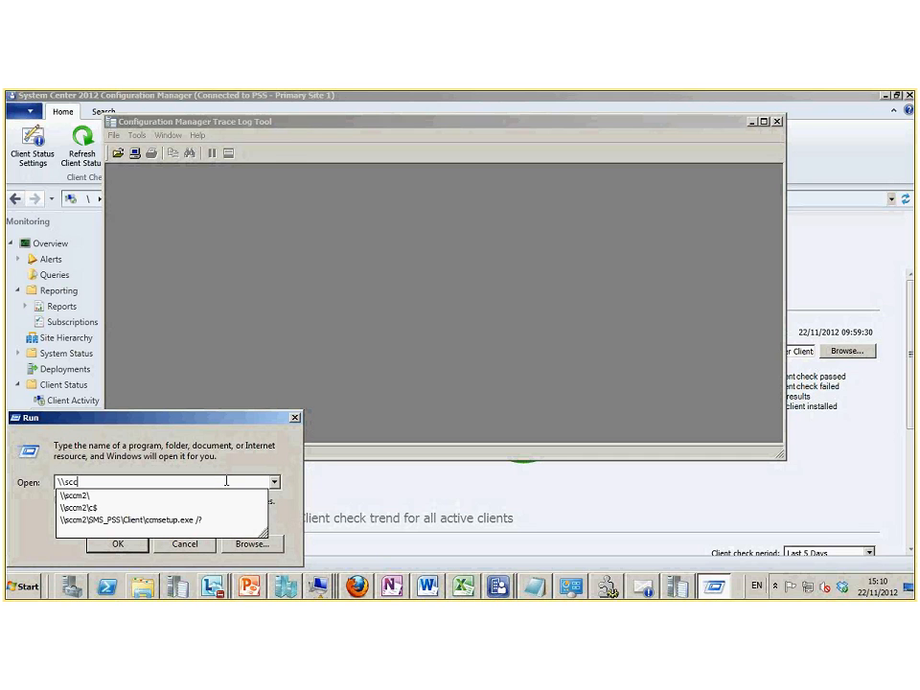
{"action": "type", "text": "m1\\c"}
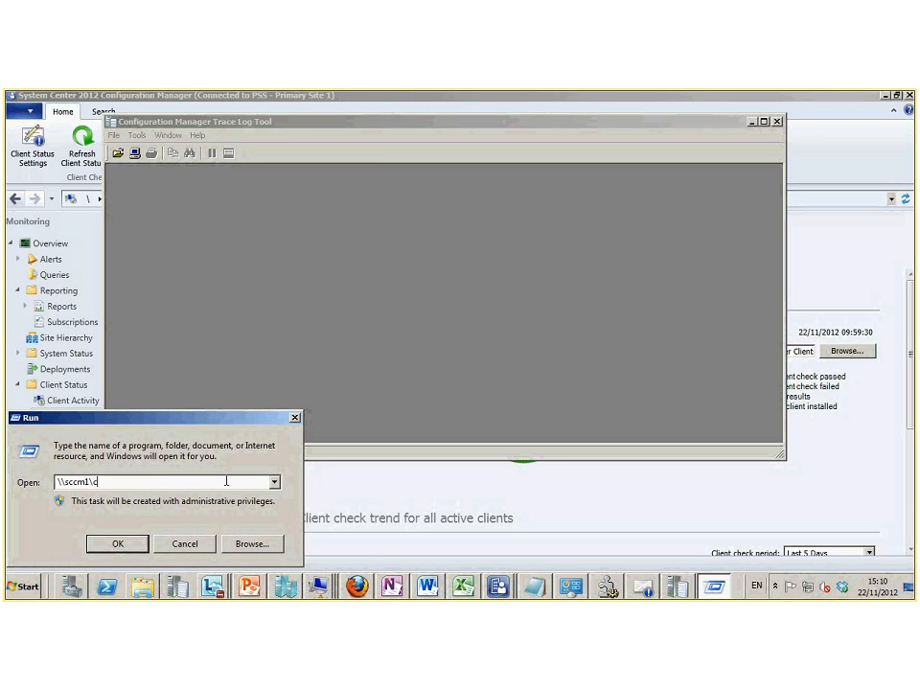
{"action": "type", "text": "$"}
{"action": "key", "text": "Return"}
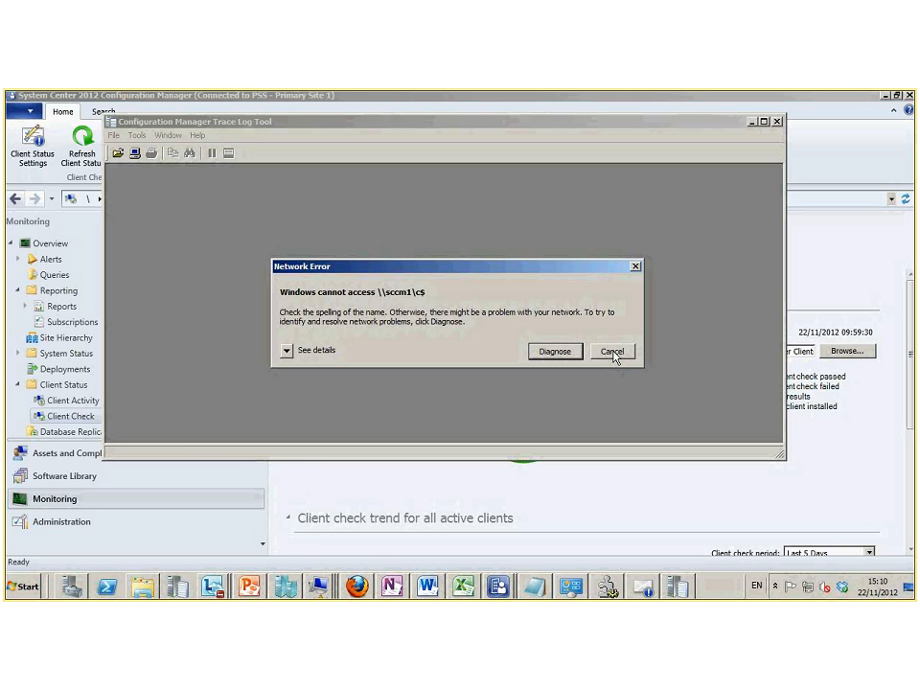
{"action": "left_click", "coordinate": [613, 352]}
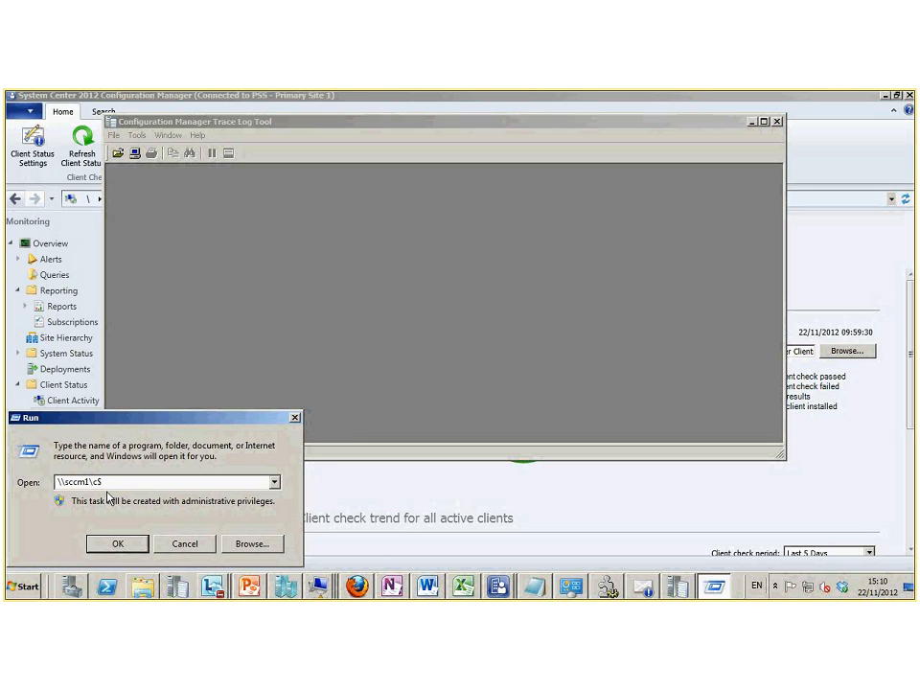
Open the \\sccm2\c$ share and examine the file hash check errors in the ConfigMgrSetup.lo_ log
{"action": "key", "text": "Return"}
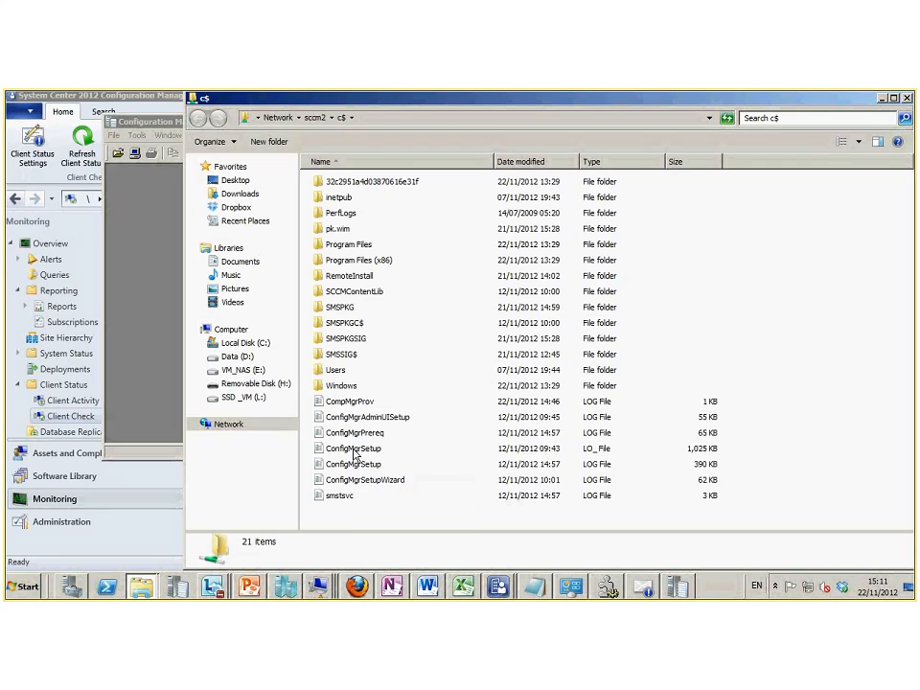
{"action": "double_click", "coordinate": [354, 449]}
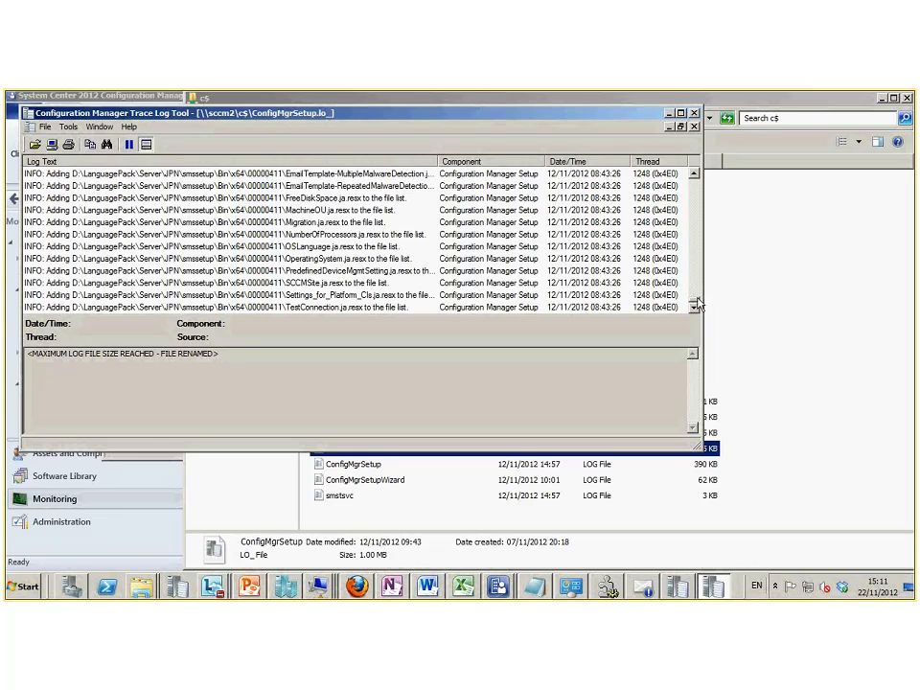
{"action": "left_click_drag", "start_coordinate": [697, 299], "coordinate": [696, 290]}
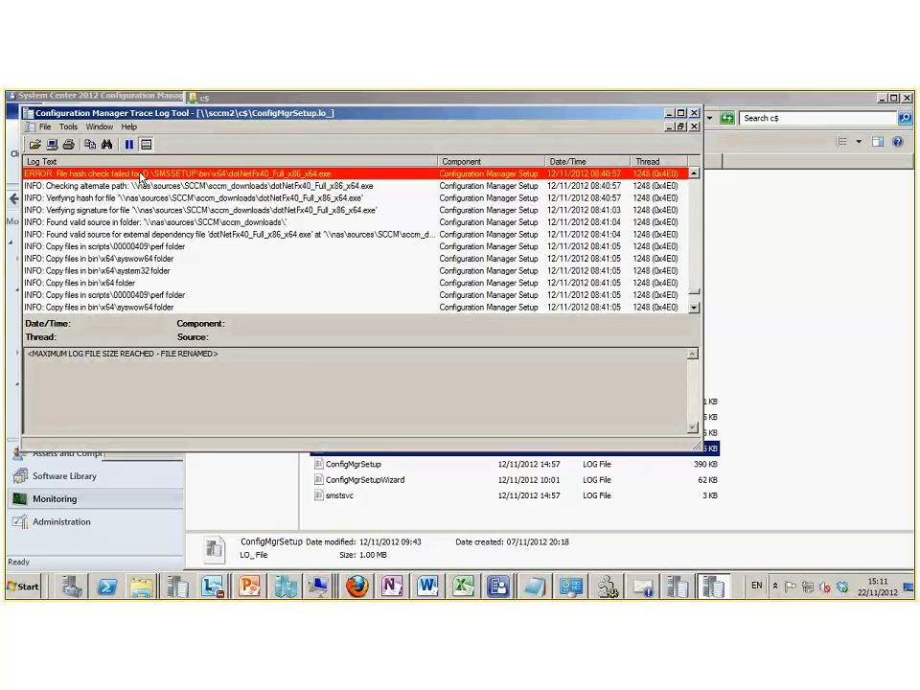
{"action": "left_click", "coordinate": [140, 177]}
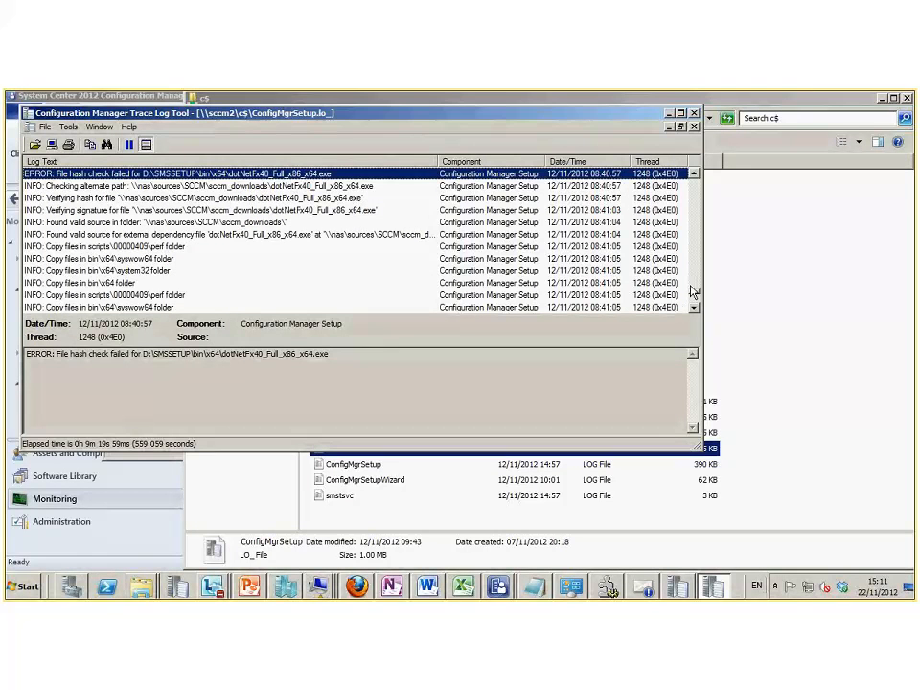
{"action": "left_click_drag", "start_coordinate": [694, 291], "coordinate": [695, 289]}
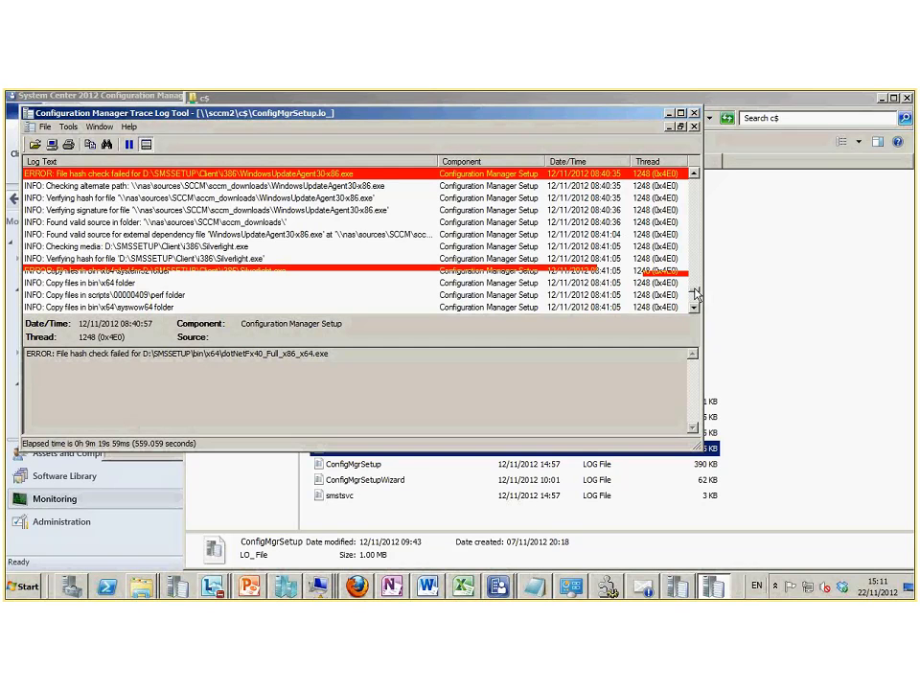
{"action": "left_click", "coordinate": [84, 272]}
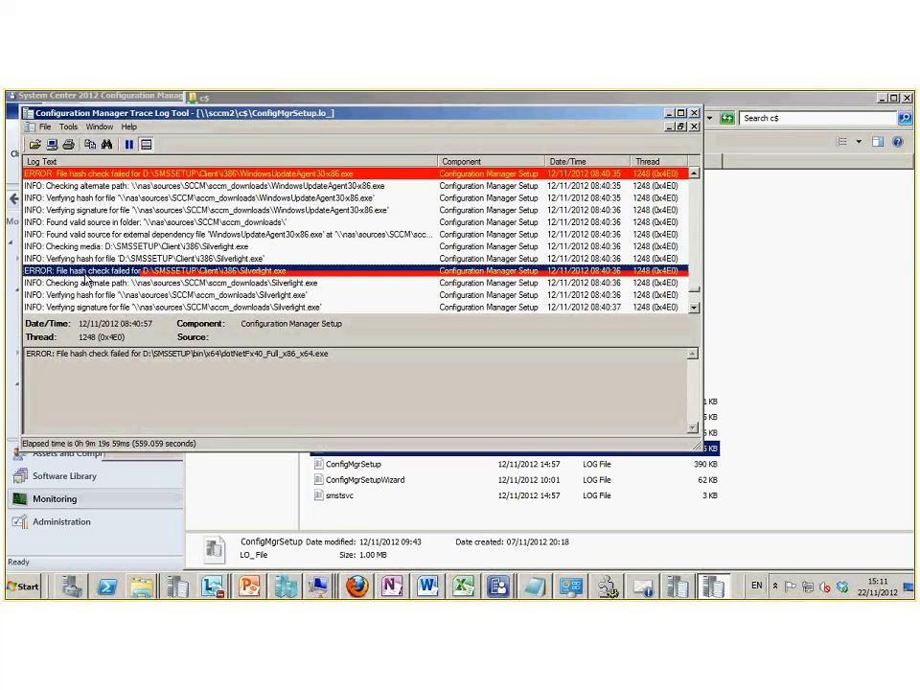
Return to the sccm2 share and look through the log files in Program Files\Microsoft Configuration Manager\Logs
{"action": "key", "text": "alt+Tab"}
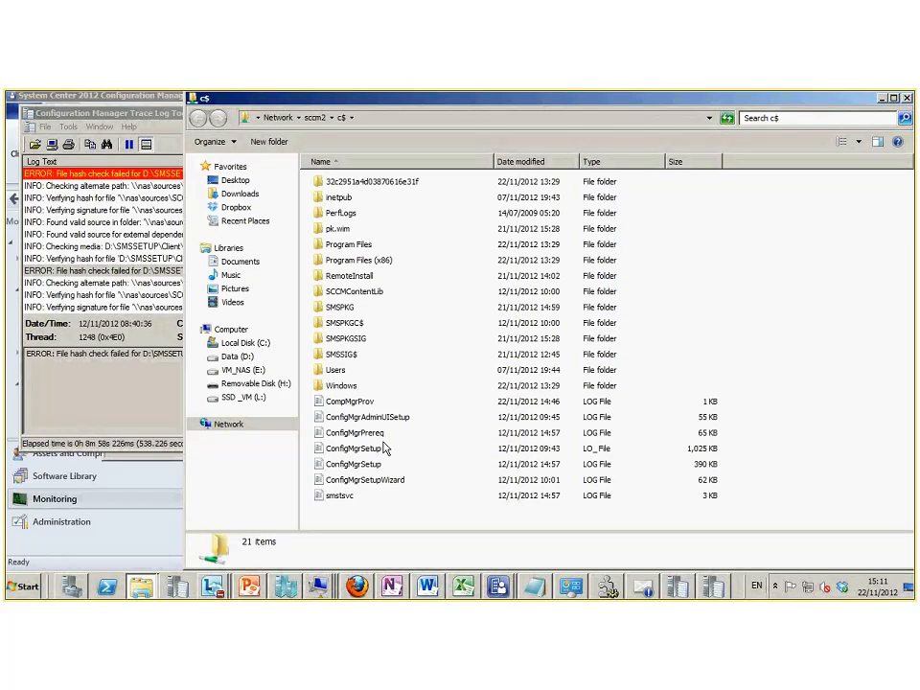
{"action": "double_click", "coordinate": [347, 245]}
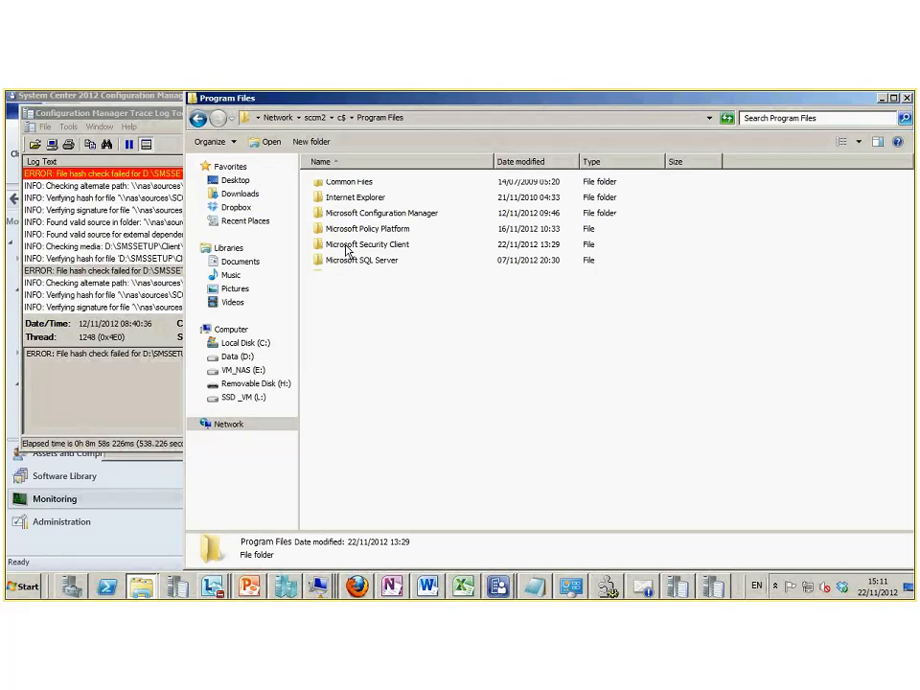
{"action": "double_click", "coordinate": [363, 214]}
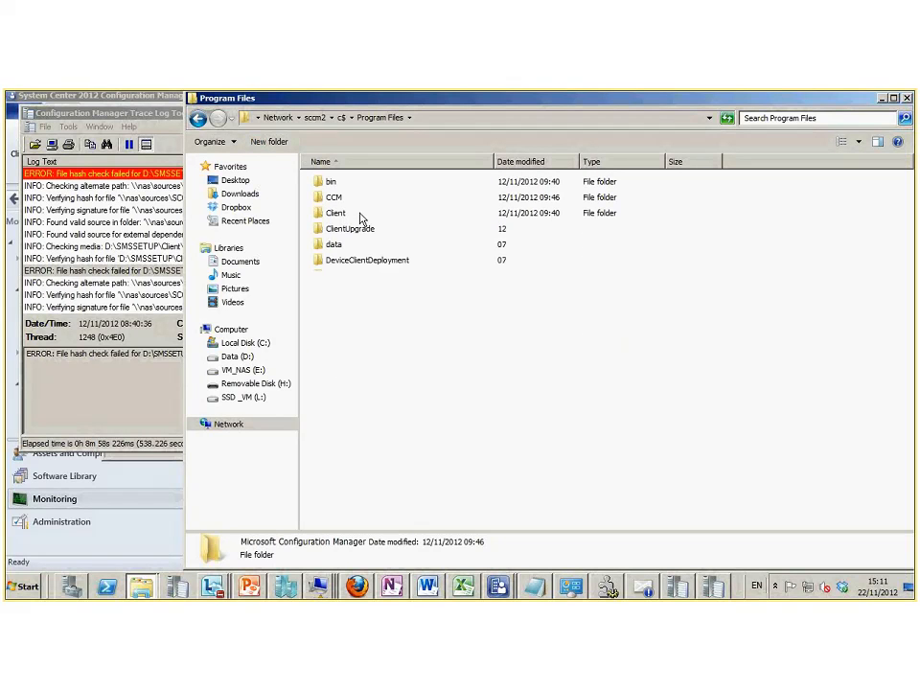
{"action": "double_click", "coordinate": [330, 308]}
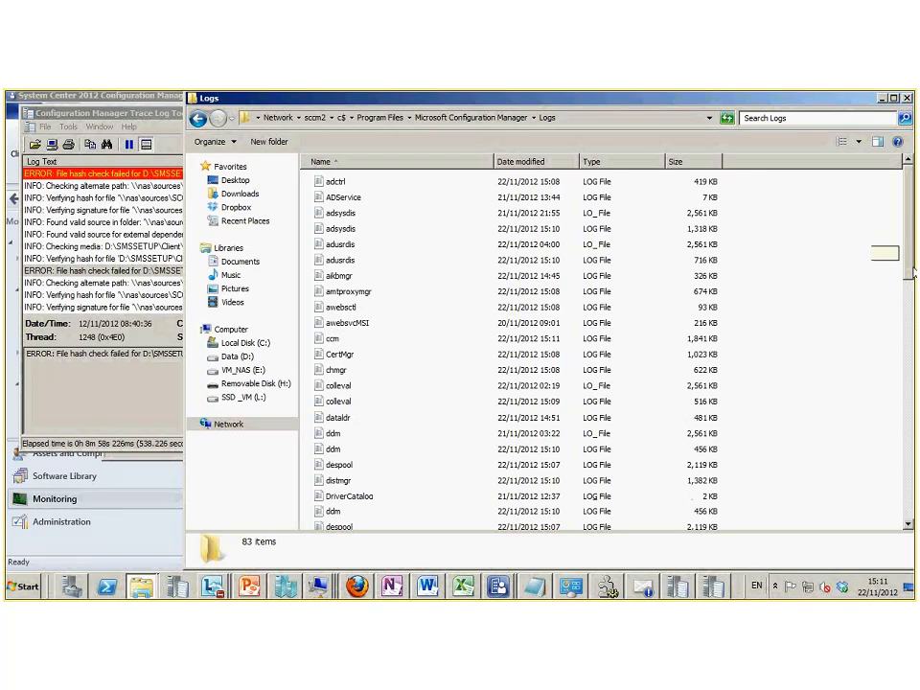
{"action": "left_click_drag", "start_coordinate": [909, 252], "coordinate": [914, 283]}
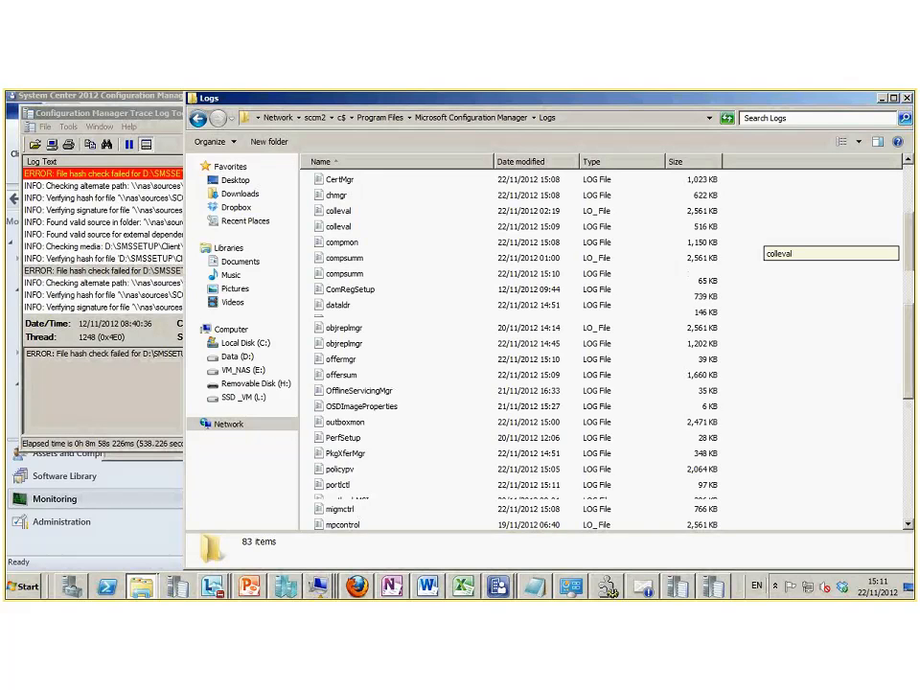
{"action": "left_click_drag", "start_coordinate": [914, 283], "coordinate": [913, 253]}
{"action": "double_click", "coordinate": [338, 300]}
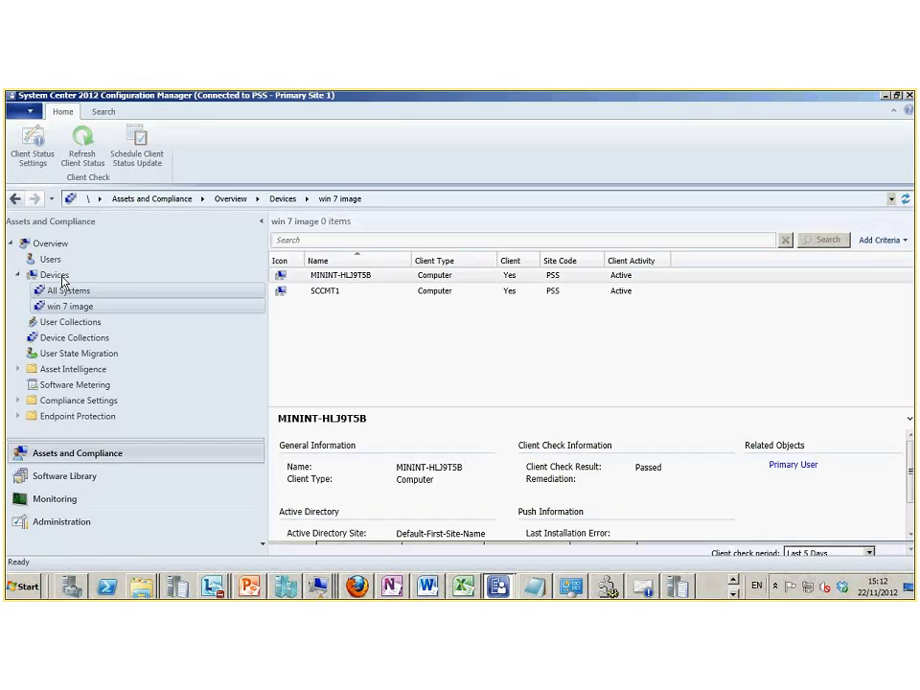
Push the Configuration Manager client to the CAS device with the always-install option, confirm the summary and close the wizard
{"action": "left_click", "coordinate": [91, 277]}
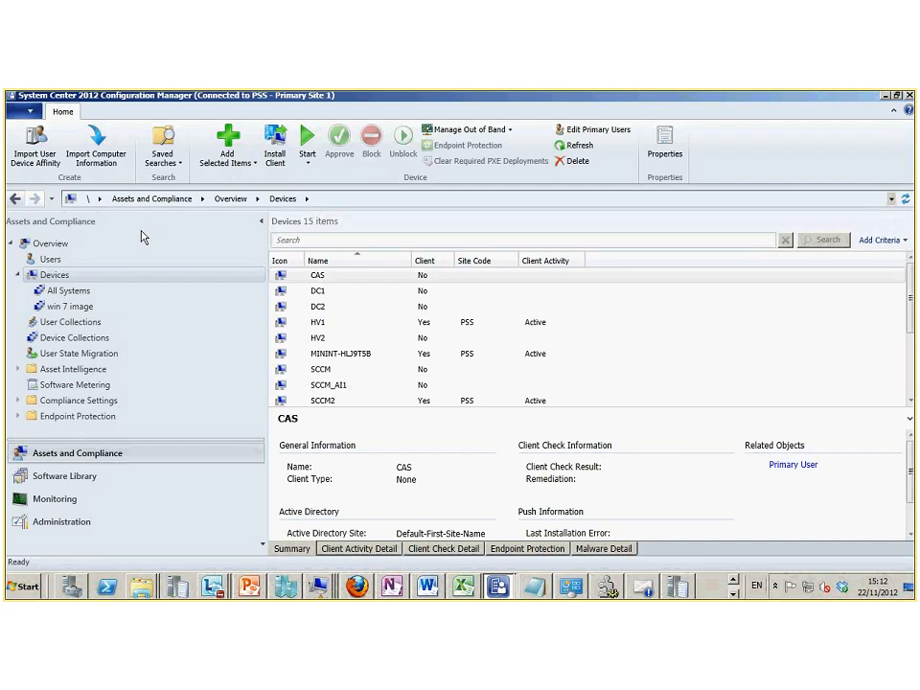
{"action": "right_click", "coordinate": [313, 279]}
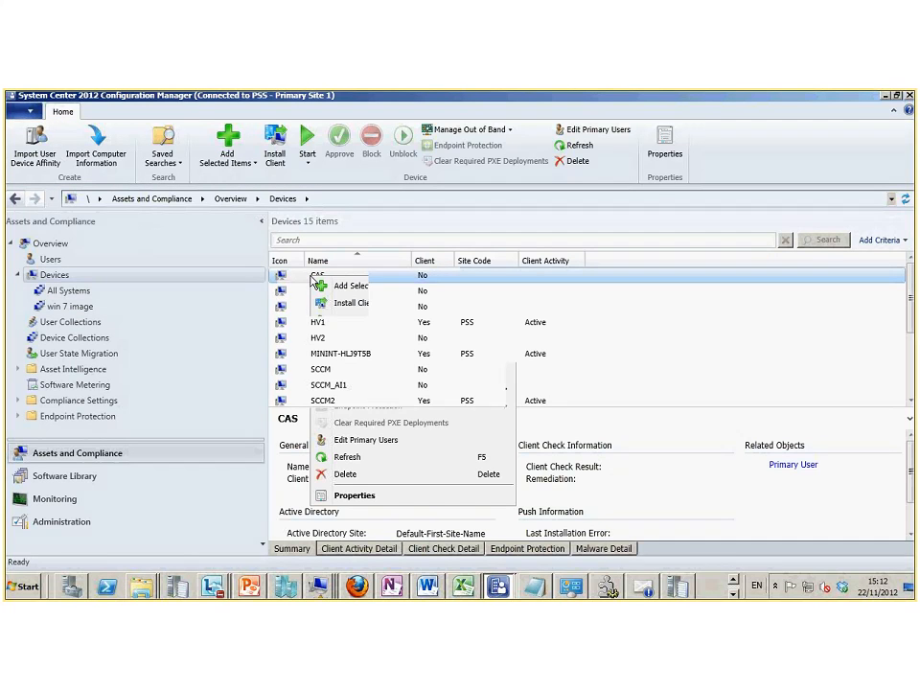
{"action": "left_click", "coordinate": [373, 308]}
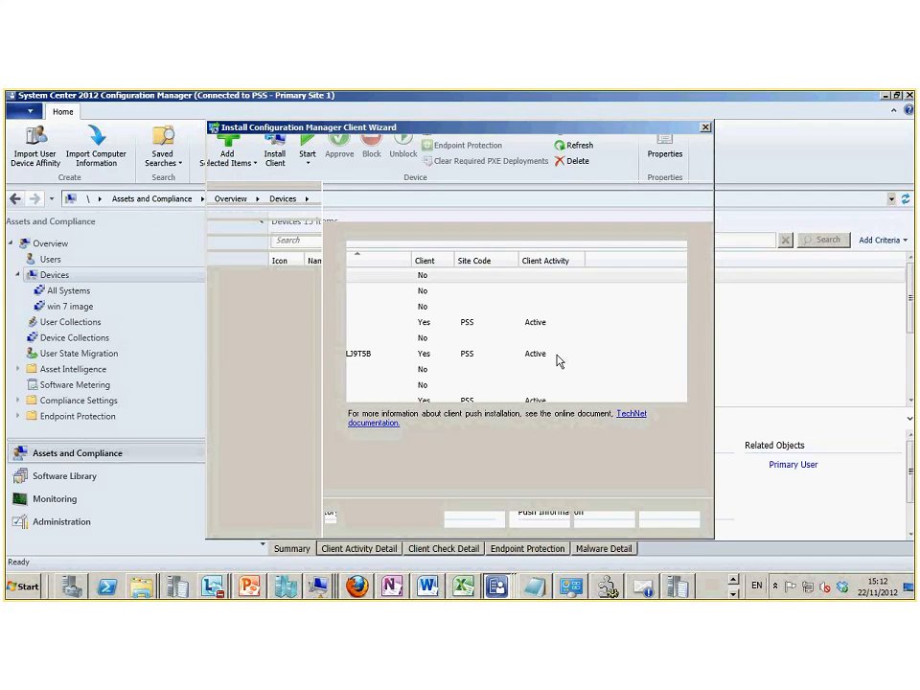
{"action": "left_click", "coordinate": [540, 519]}
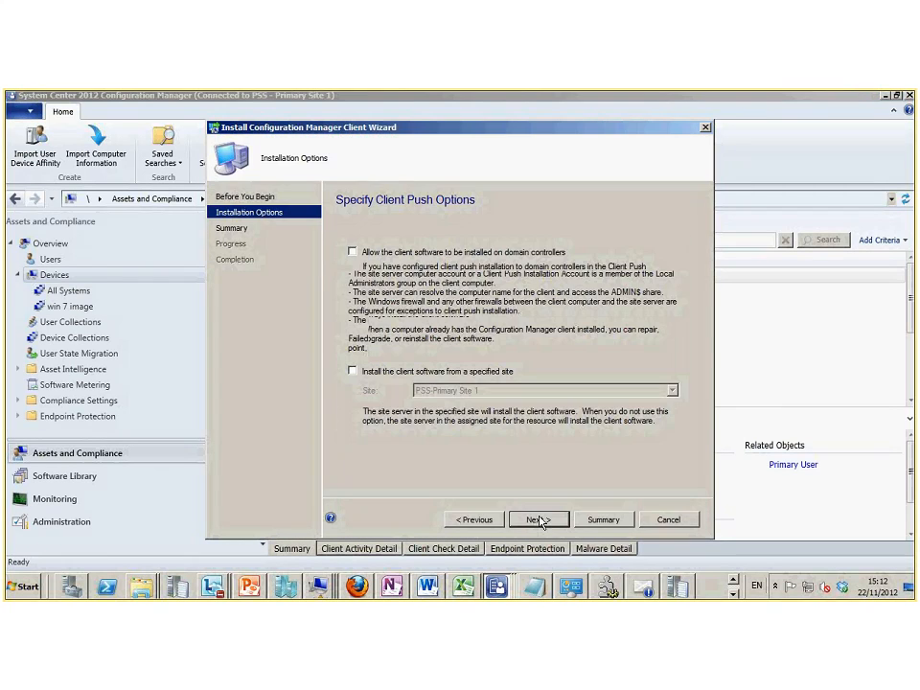
{"action": "left_click", "coordinate": [540, 519]}
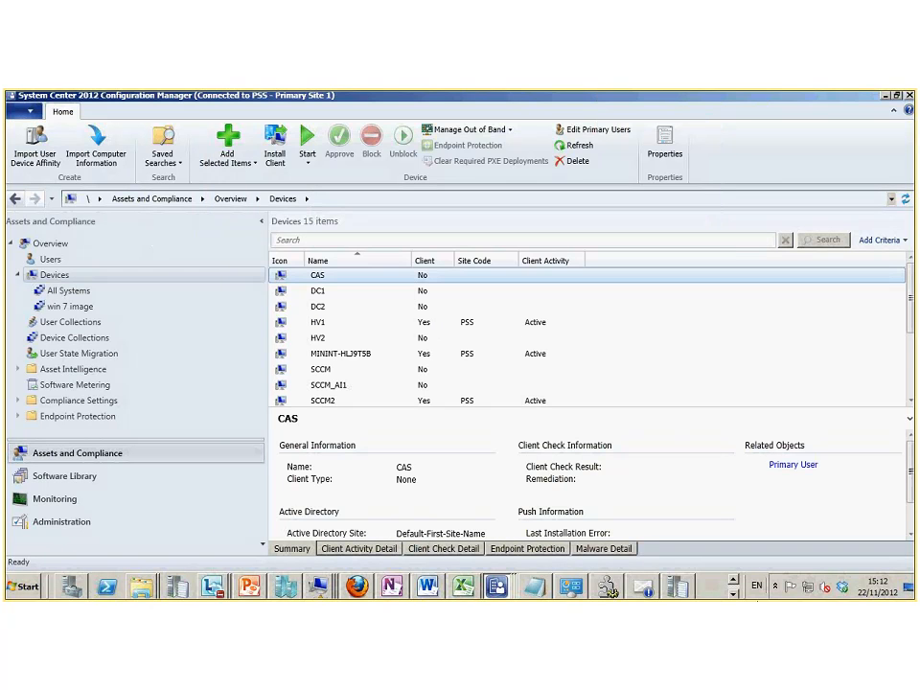
{"action": "mouse_move", "coordinate": [500, 589]}
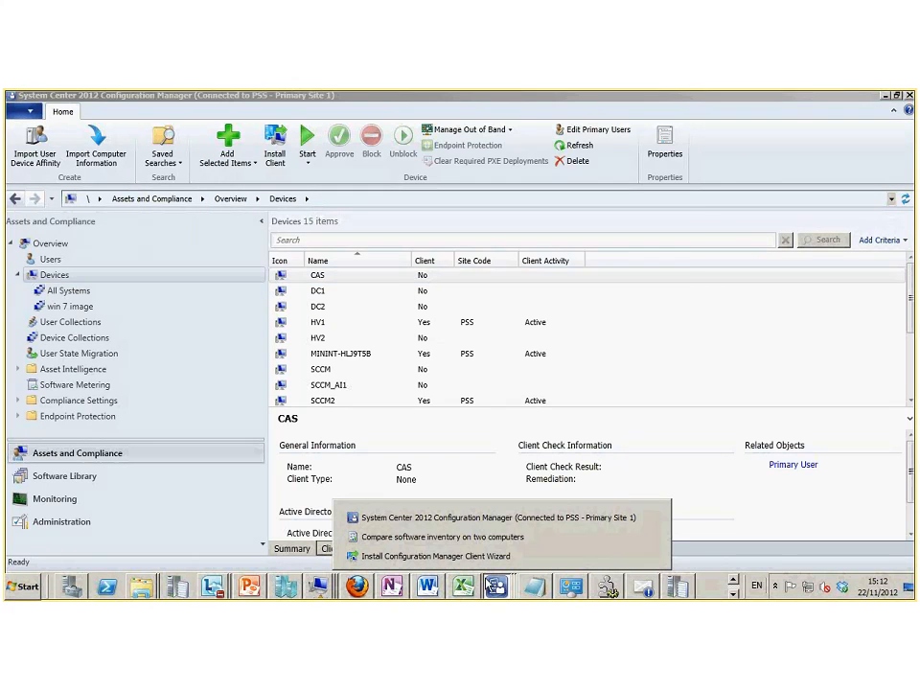
{"action": "left_click", "coordinate": [467, 557]}
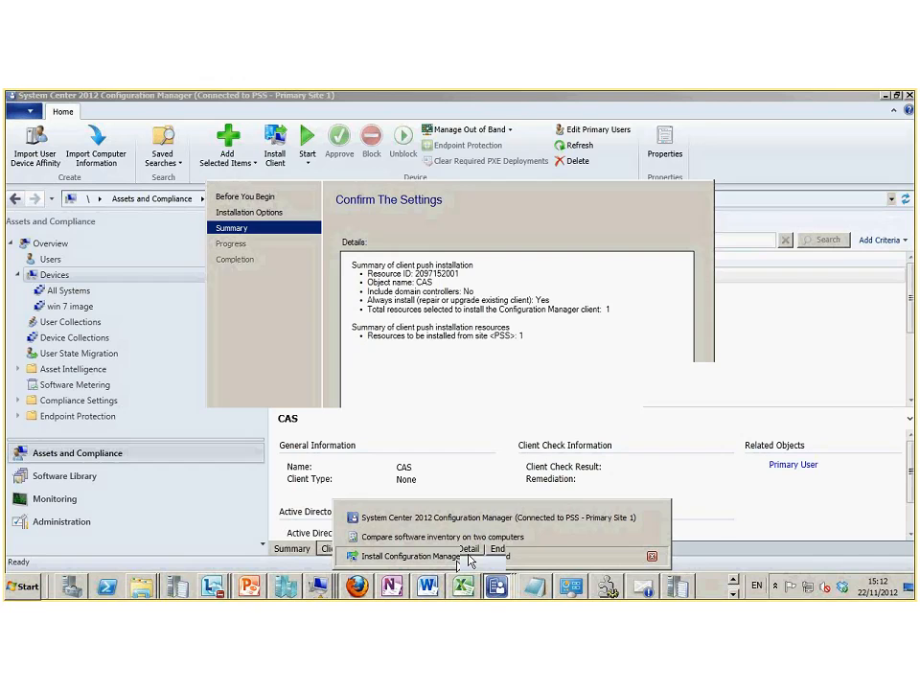
{"action": "left_click", "coordinate": [676, 524]}
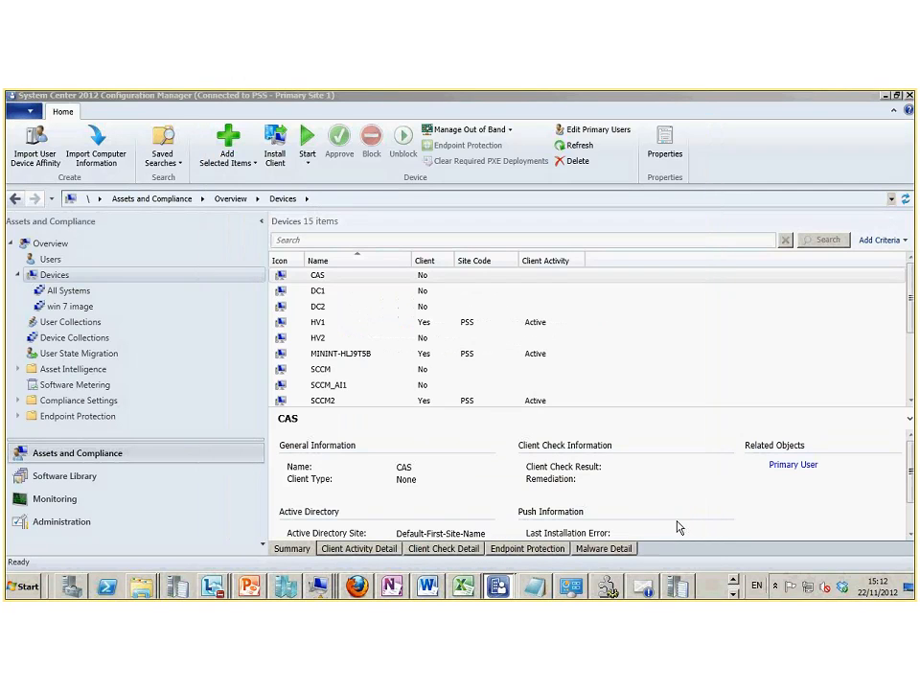
Bring up the empty Configuration Manager Trace Log Tool windows and close both of them
{"action": "left_click", "coordinate": [573, 592]}
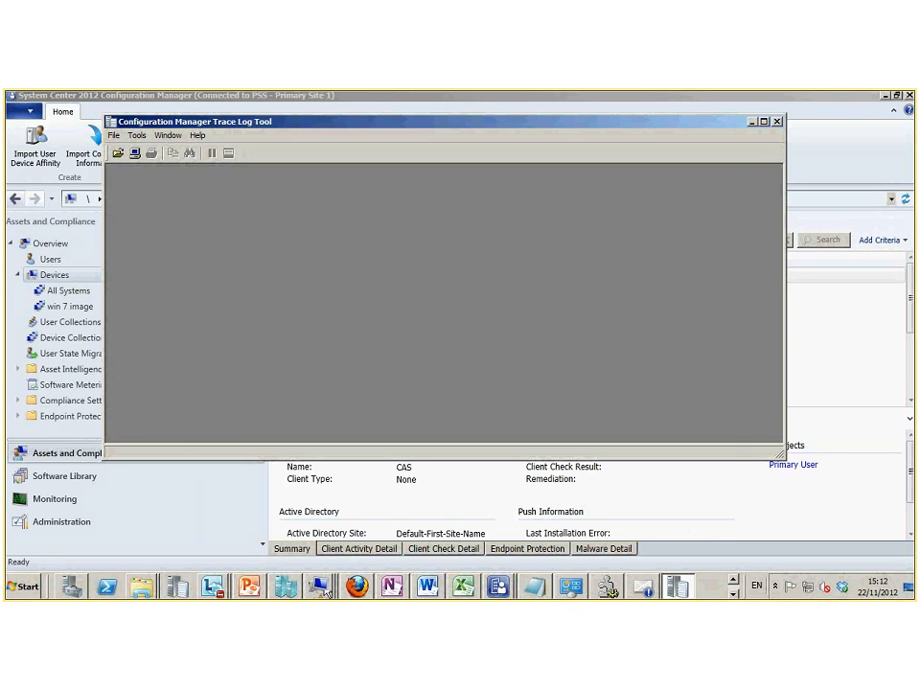
{"action": "left_click", "coordinate": [215, 586]}
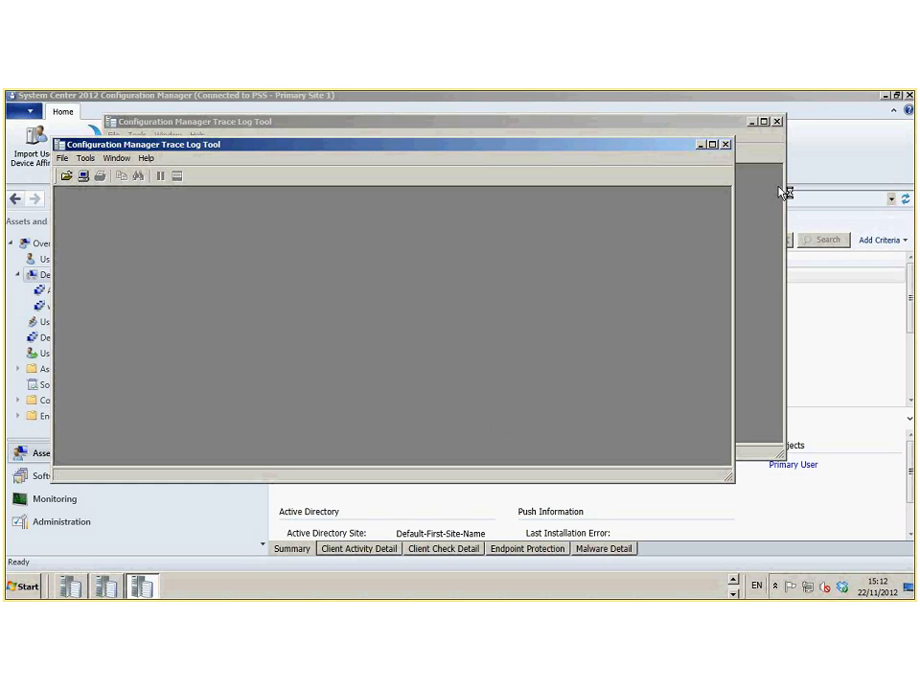
{"action": "left_click", "coordinate": [726, 145]}
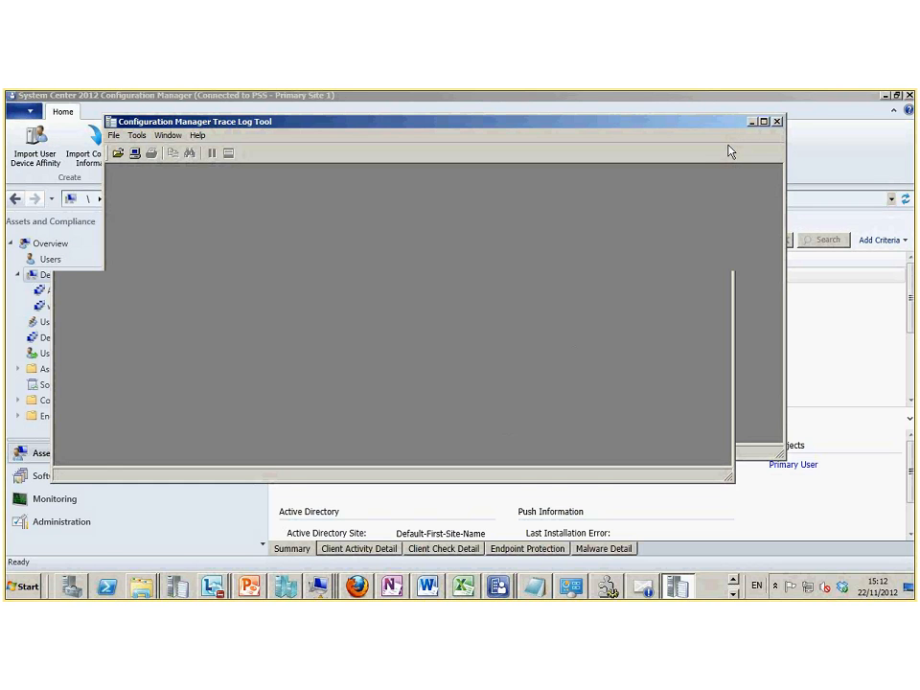
{"action": "left_click", "coordinate": [778, 123]}
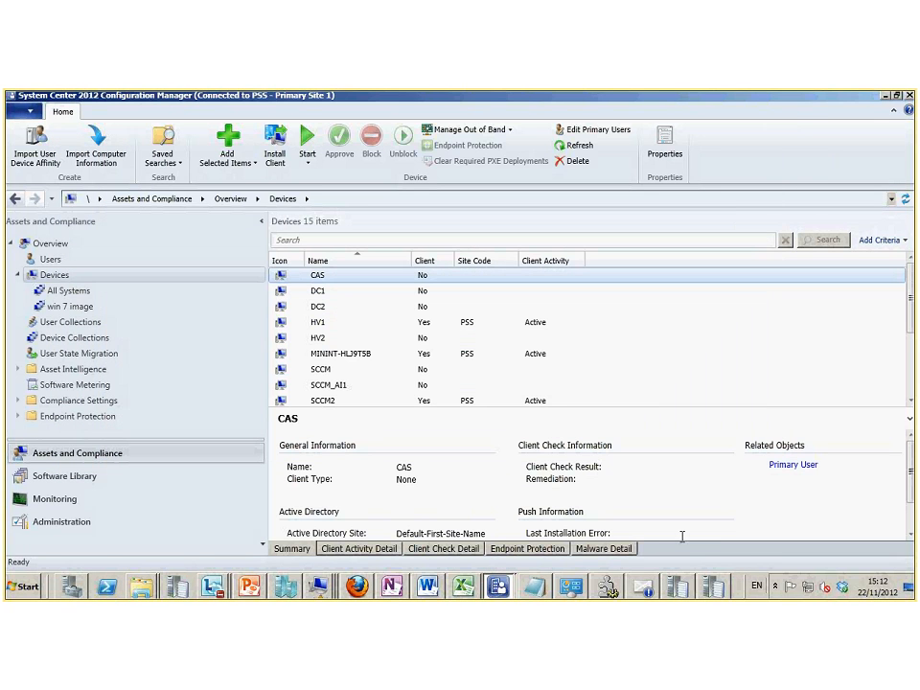
Bring up ccm.log and examine the entries where the CAS push request begins and connects to the administrative share
{"action": "left_click", "coordinate": [714, 588]}
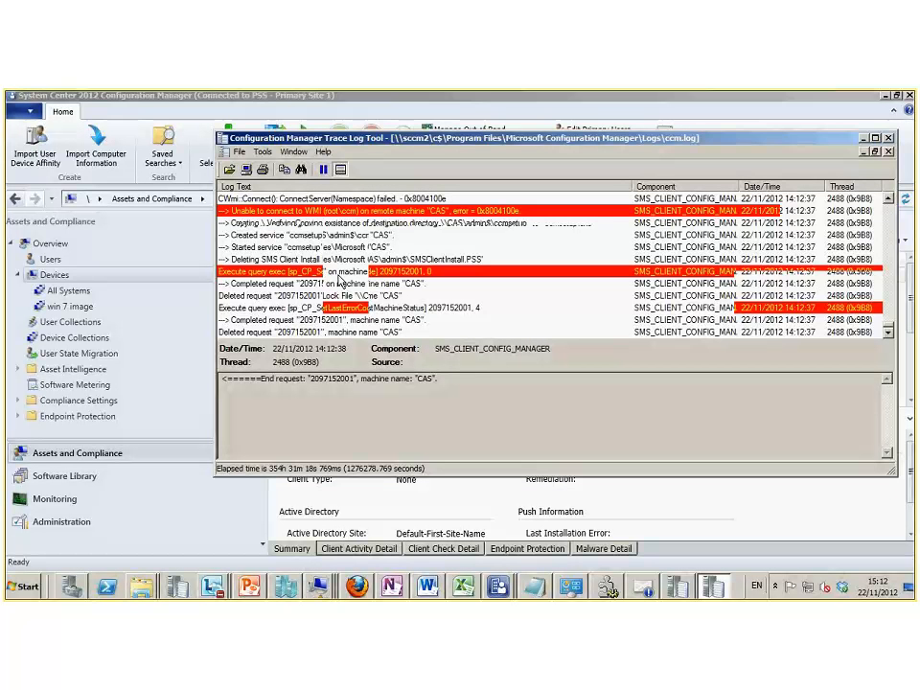
{"action": "scroll", "coordinate": [306, 239], "scroll_direction": "up", "scroll_amount": 2}
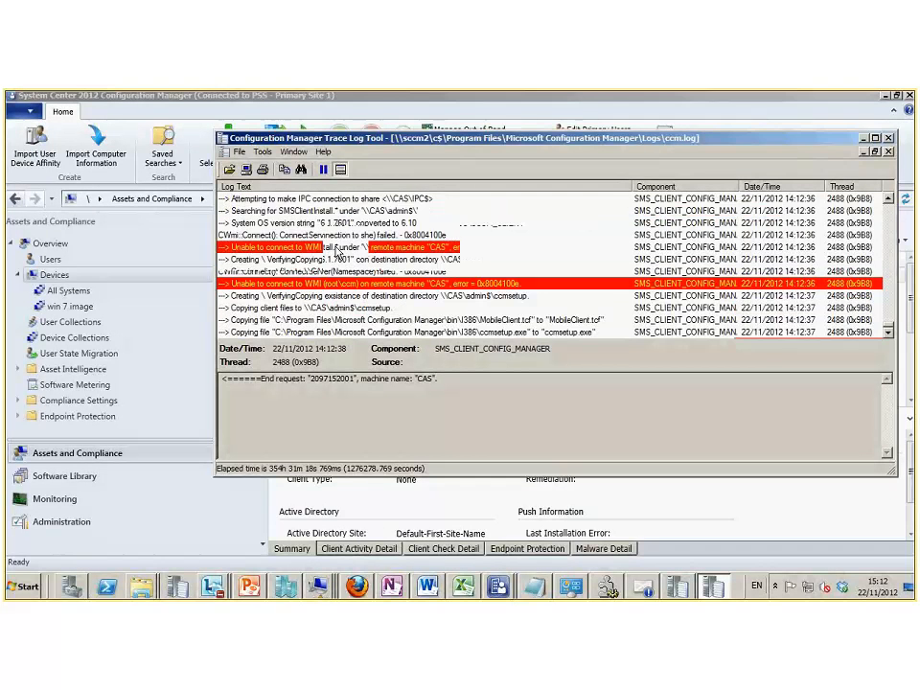
{"action": "scroll", "coordinate": [307, 230], "scroll_direction": "up", "scroll_amount": 1}
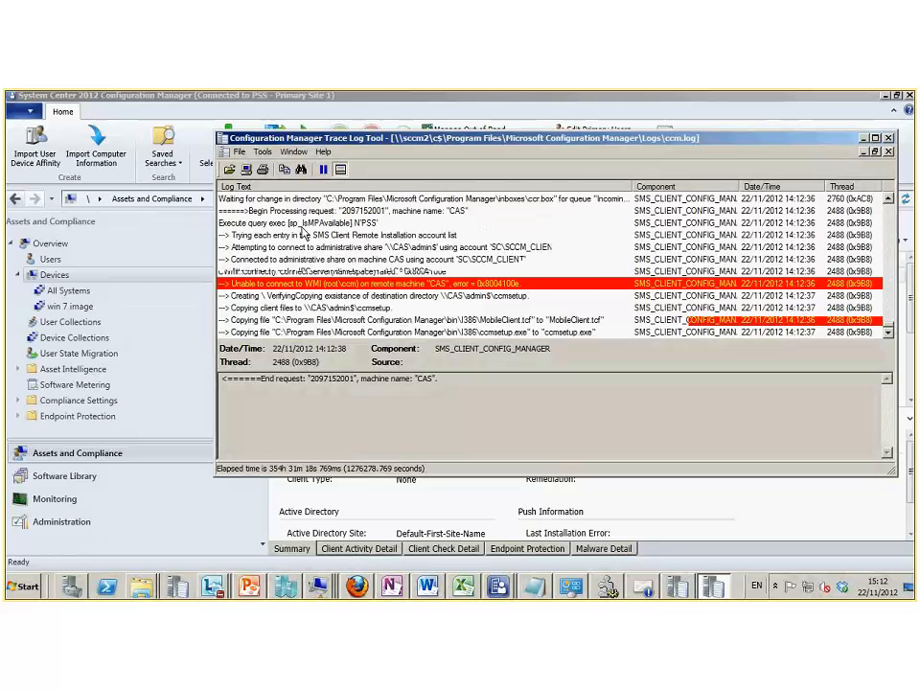
{"action": "left_click", "coordinate": [316, 216]}
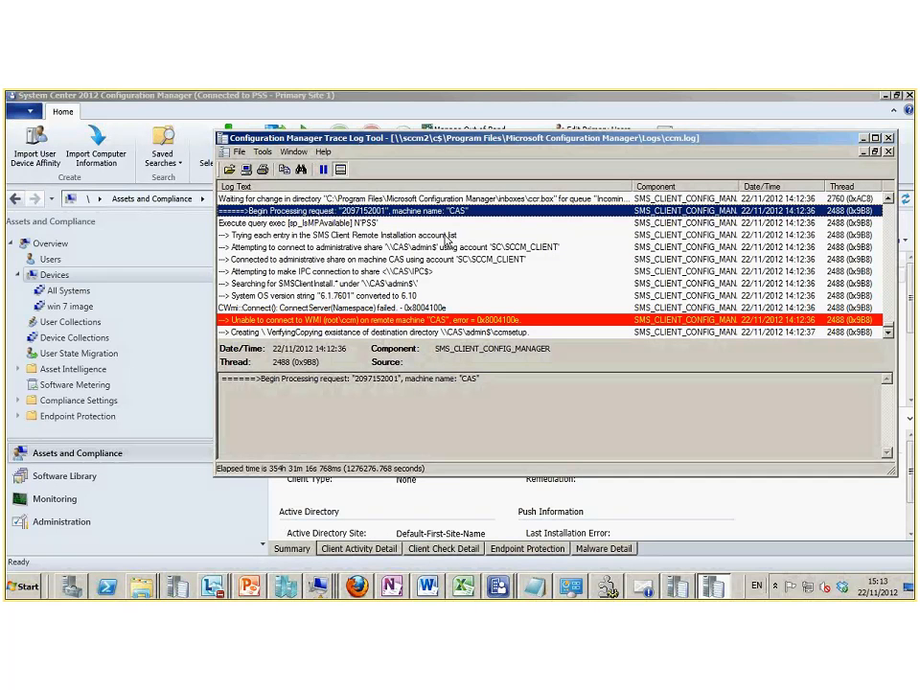
{"action": "left_click", "coordinate": [281, 261]}
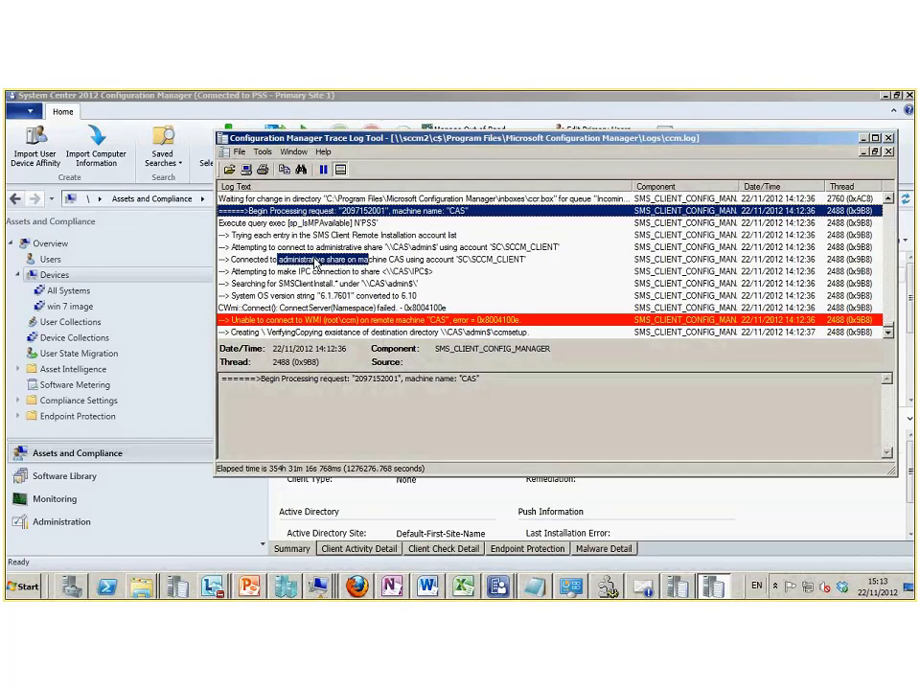
Examine the ccm.log entries about the ccmsetup destination directory, the client file copying and the ccmsetup service on CAS
{"action": "left_click", "coordinate": [284, 297]}
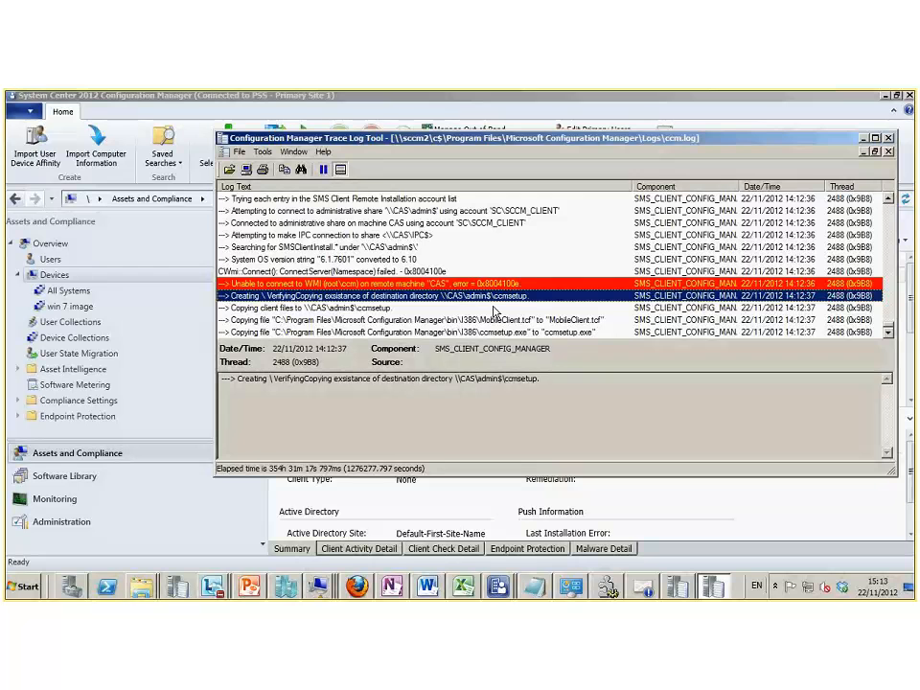
{"action": "left_click", "coordinate": [308, 308]}
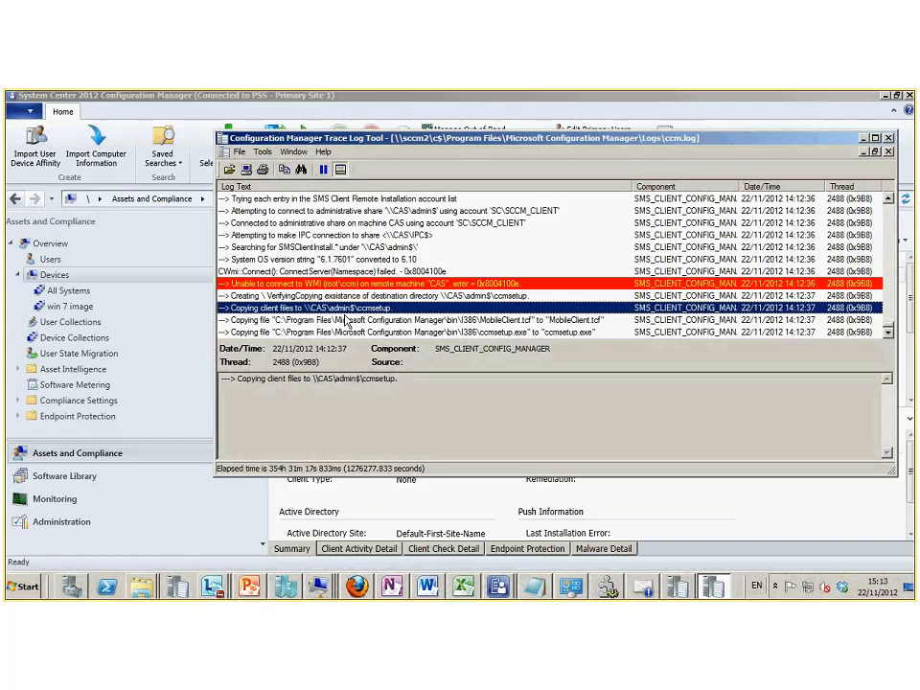
{"action": "left_click", "coordinate": [349, 321]}
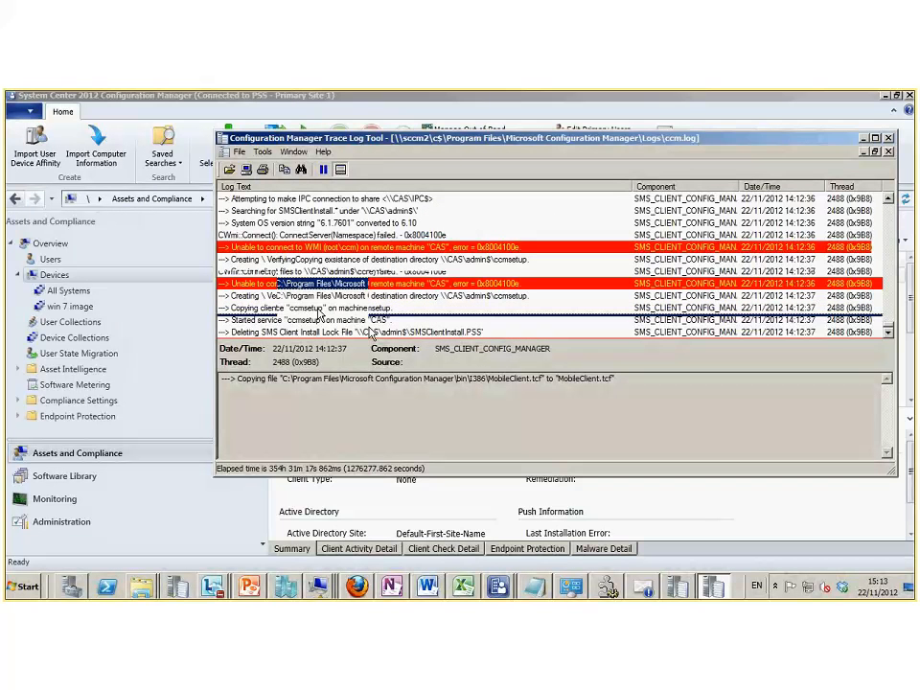
{"action": "left_click", "coordinate": [304, 314]}
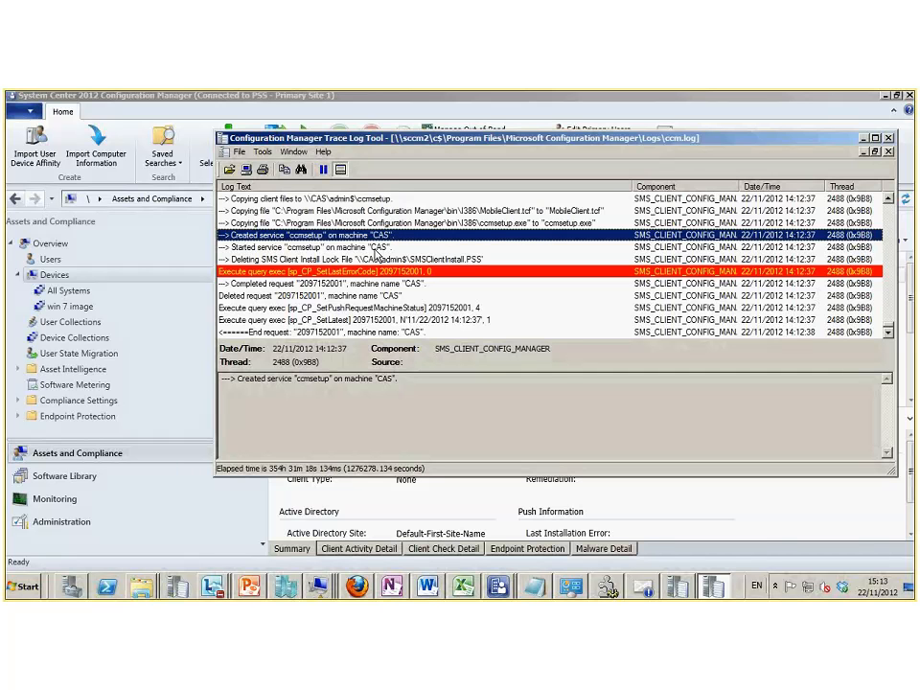
Try looking up the error codes 800500 and 8000500 with Error Lookup
{"action": "right_click", "coordinate": [458, 254]}
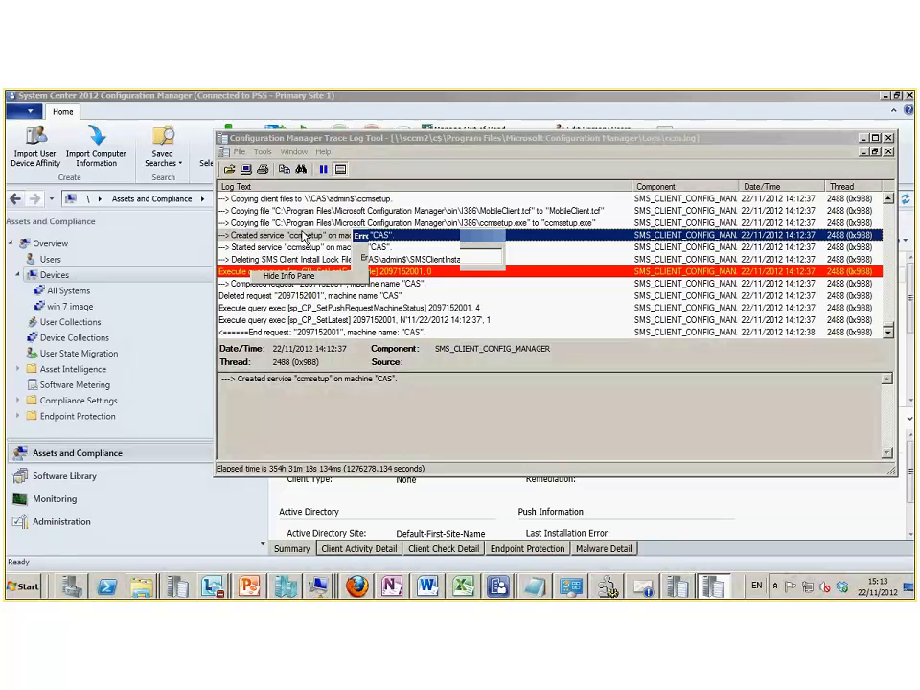
{"action": "type", "text": "8005"}
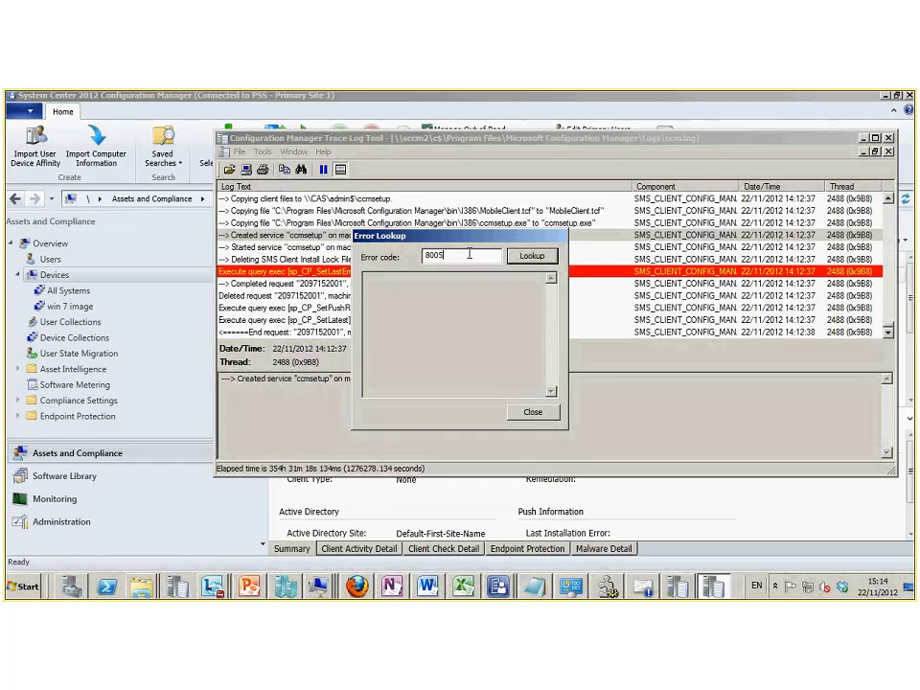
{"action": "type", "text": "000"}
{"action": "key", "text": "BackSpace"}
{"action": "left_click", "coordinate": [531, 254]}
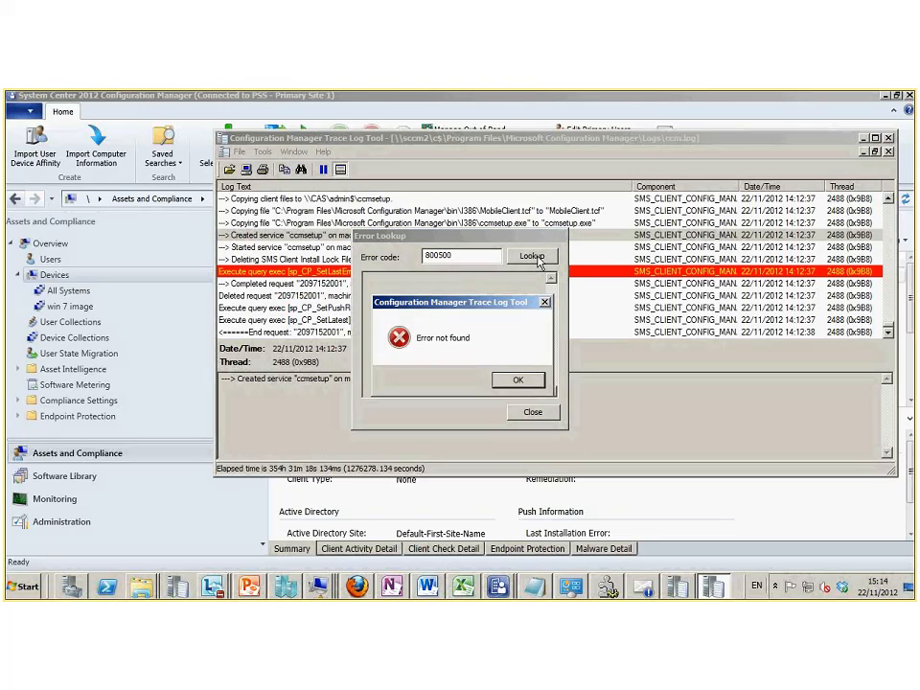
{"action": "left_click", "coordinate": [528, 383]}
{"action": "left_click", "coordinate": [439, 256]}
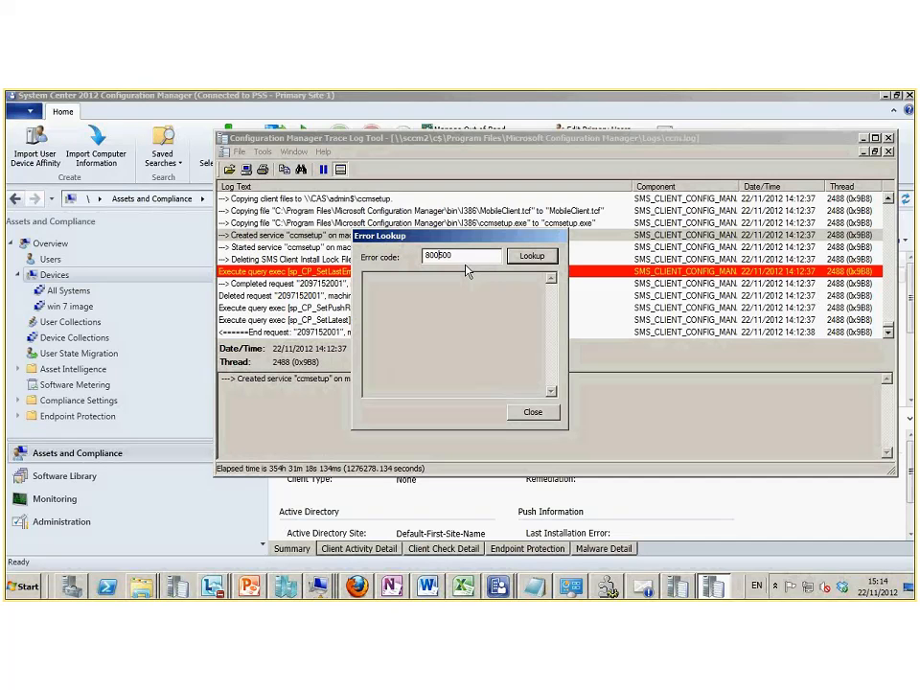
{"action": "type", "text": "0"}
{"action": "left_click", "coordinate": [533, 257]}
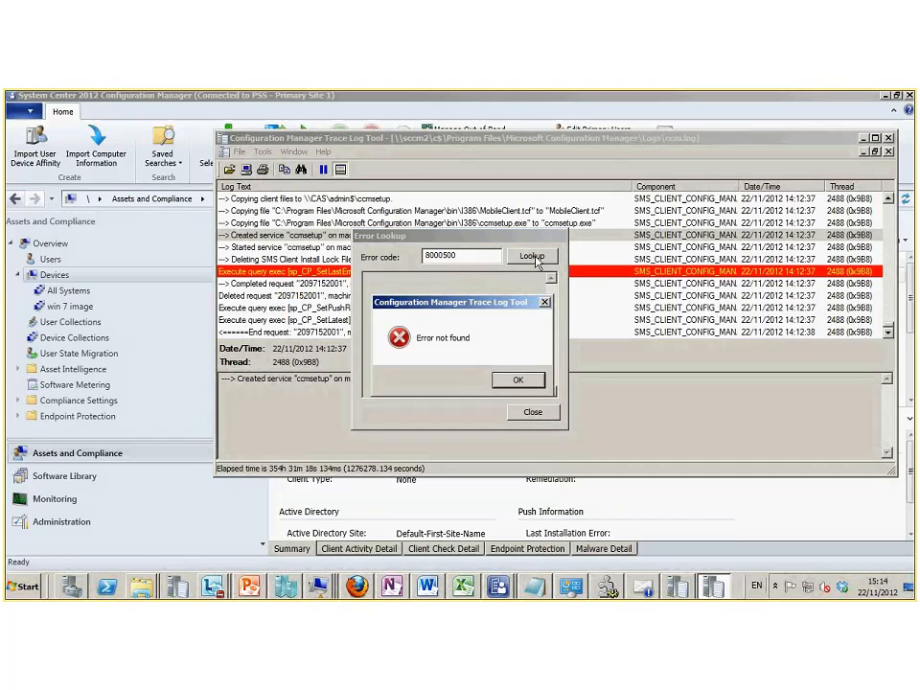
{"action": "left_click", "coordinate": [518, 381]}
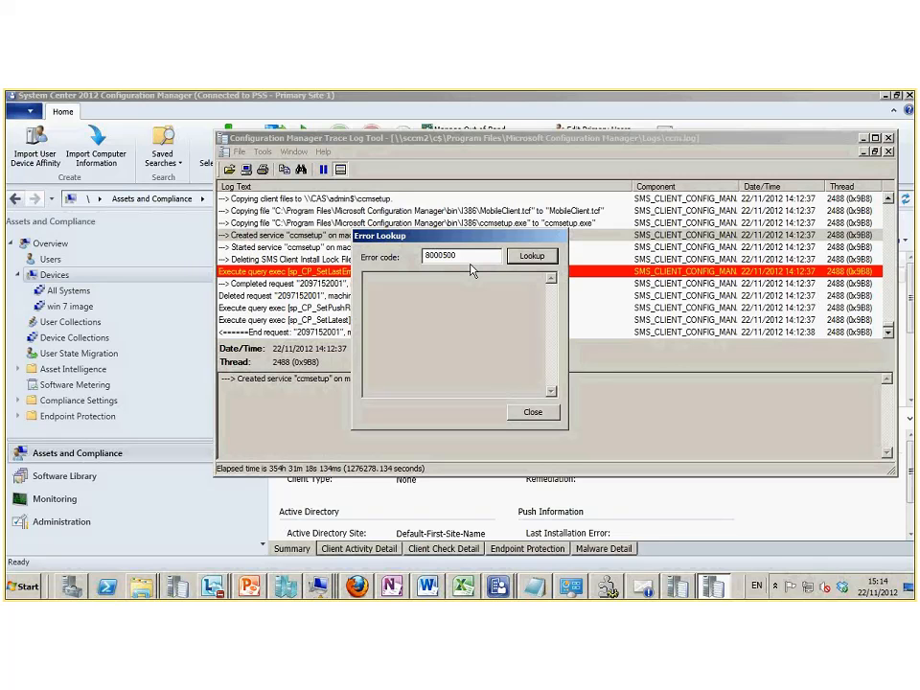
Look up error code 53, and close Error Lookup and the ccm.log trace window
{"action": "double_click", "coordinate": [441, 256]}
{"action": "type", "text": "53"}
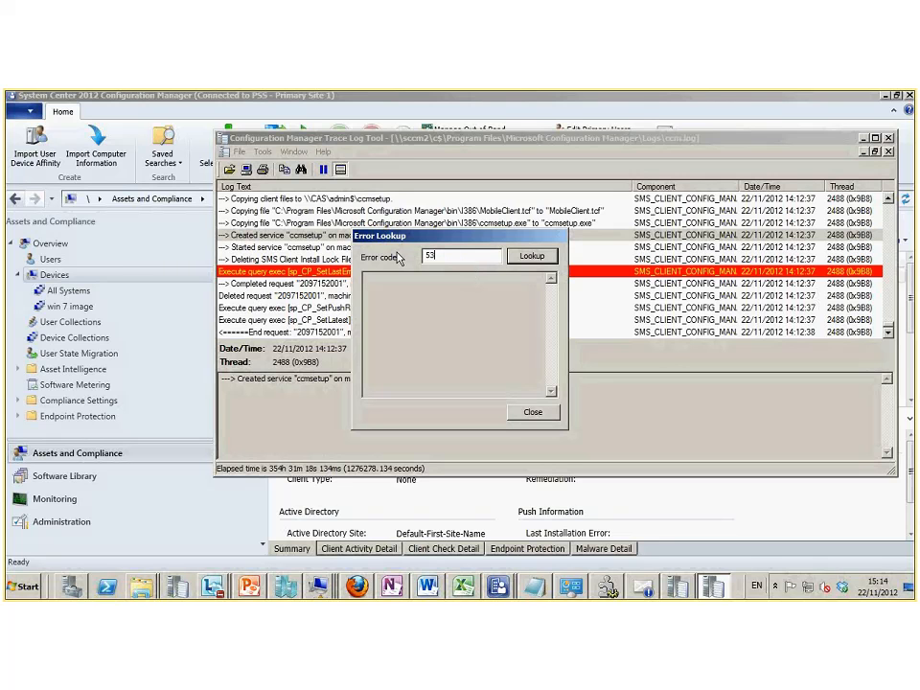
{"action": "left_click", "coordinate": [530, 256]}
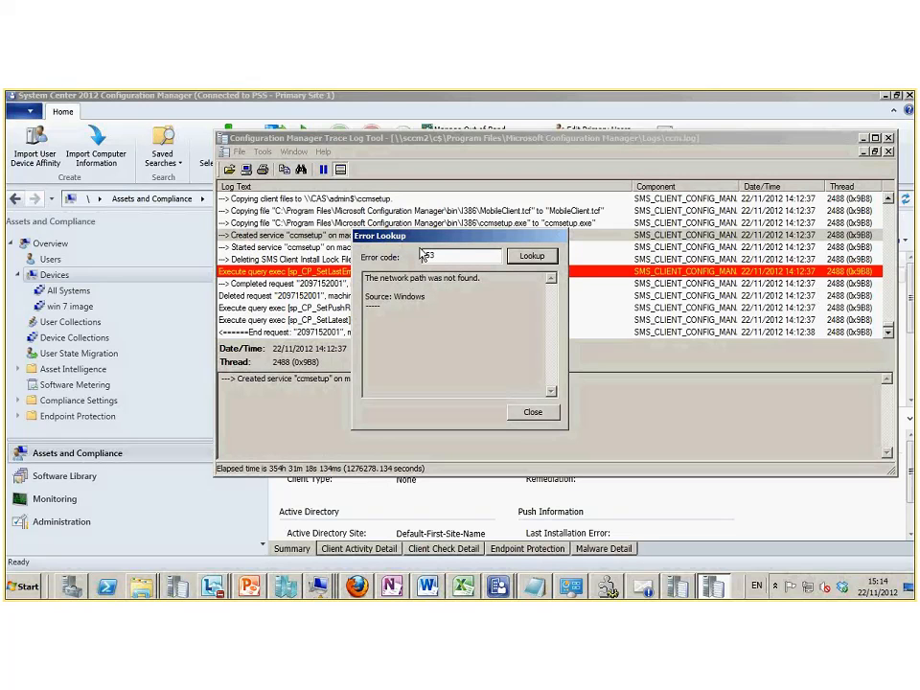
{"action": "key", "text": "Escape"}
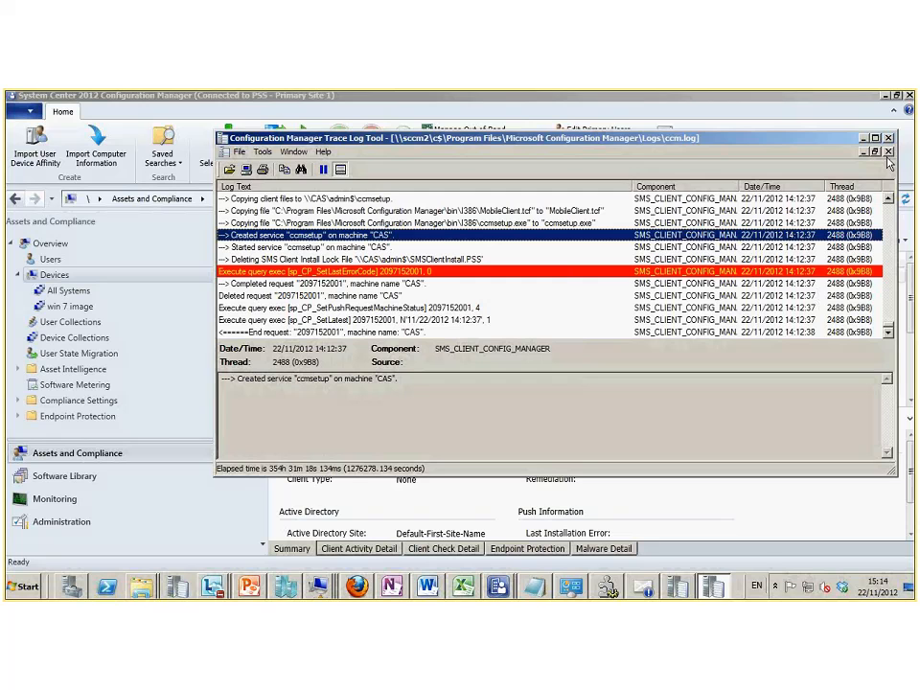
{"action": "left_click", "coordinate": [888, 137]}
Open the \\sccm2\ network shares, view the contents of SMS_PSS and return to the share list
{"action": "left_click", "coordinate": [24, 587]}
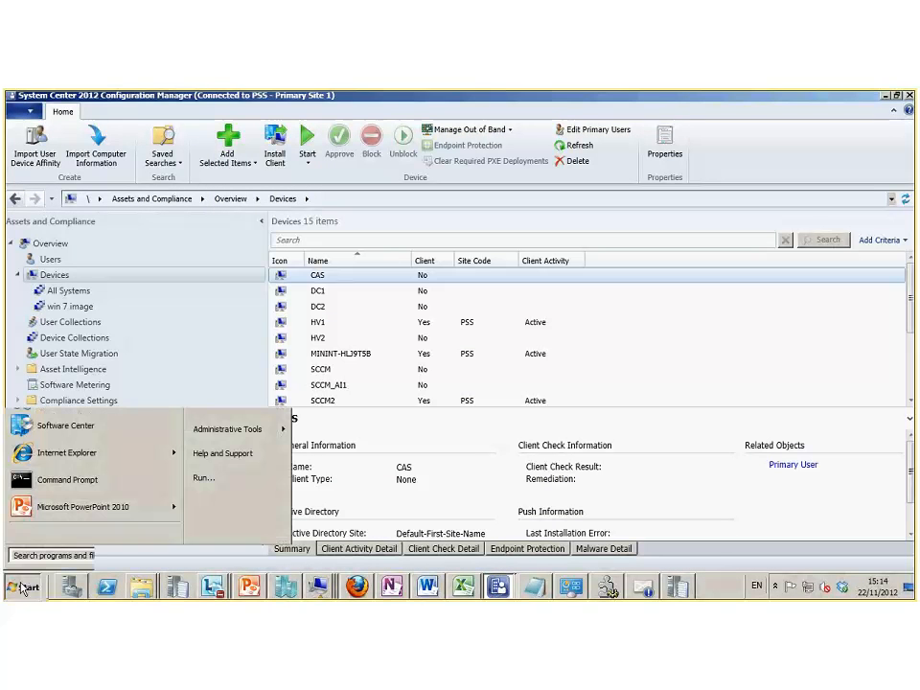
{"action": "left_click", "coordinate": [196, 482]}
{"action": "type", "text": "\\sccm2\\"}
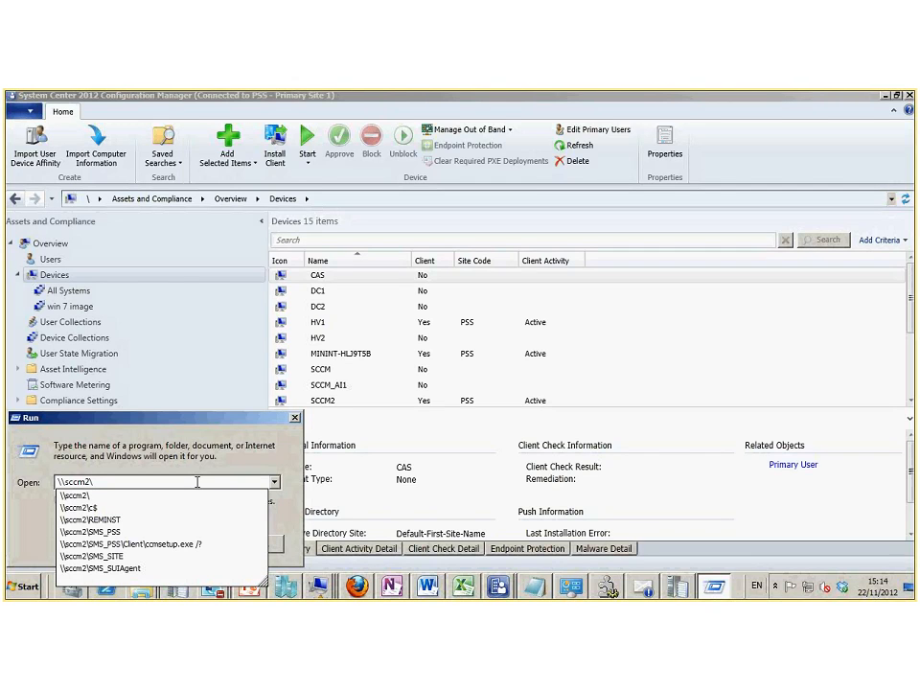
{"action": "key", "text": "Return"}
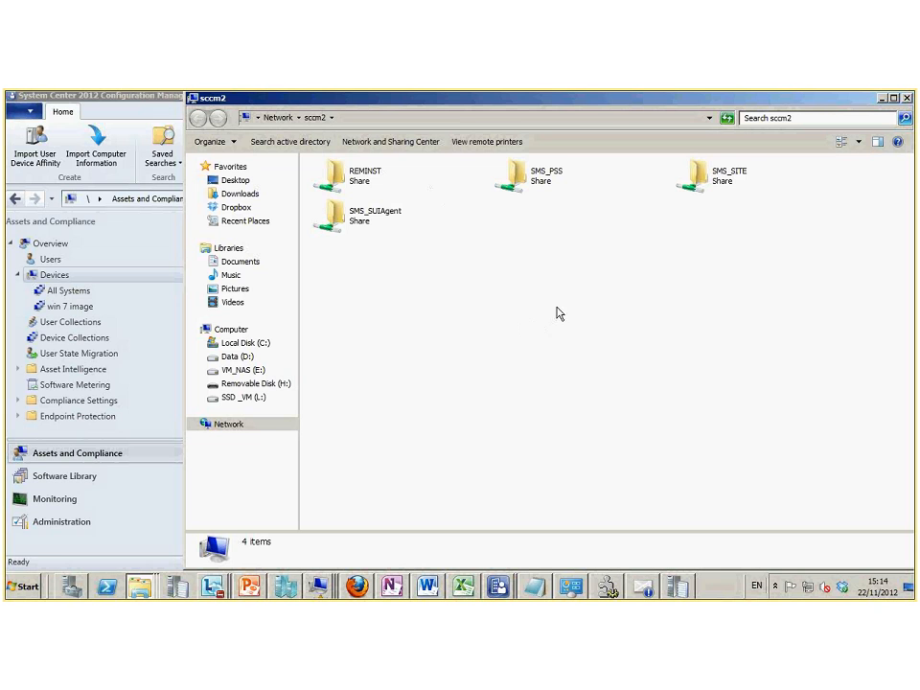
{"action": "double_click", "coordinate": [542, 176]}
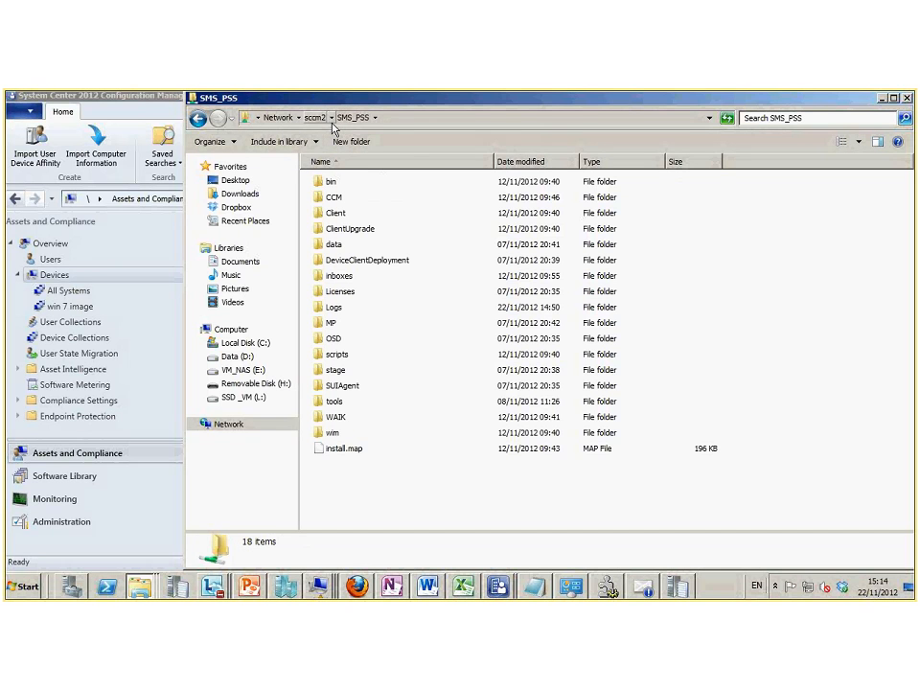
{"action": "left_click", "coordinate": [200, 119]}
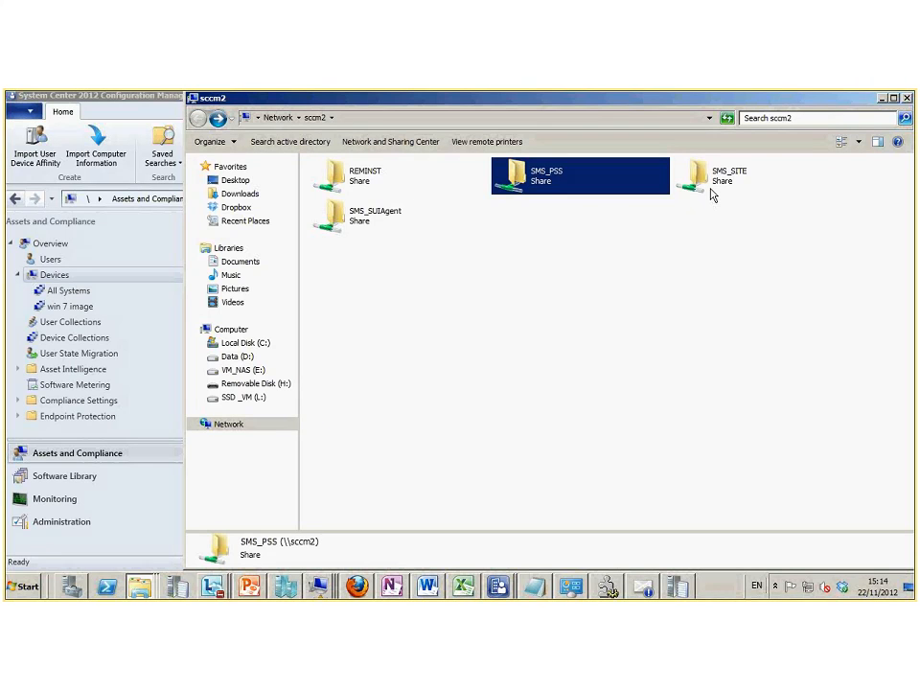
View the Logs and MP folders inside the SMS_PSS share, then close the share window
{"action": "double_click", "coordinate": [536, 178]}
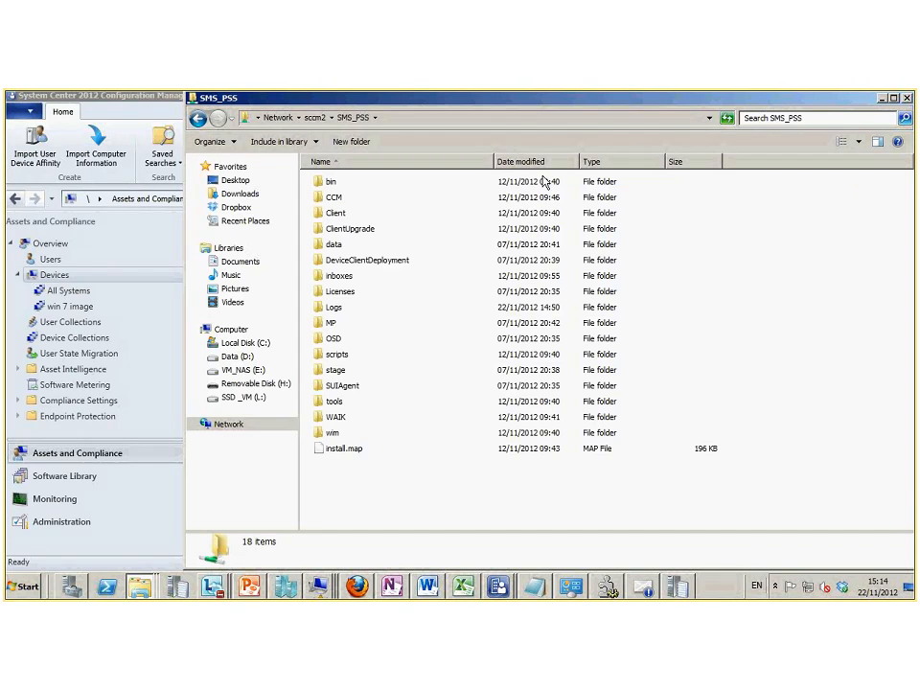
{"action": "double_click", "coordinate": [337, 307]}
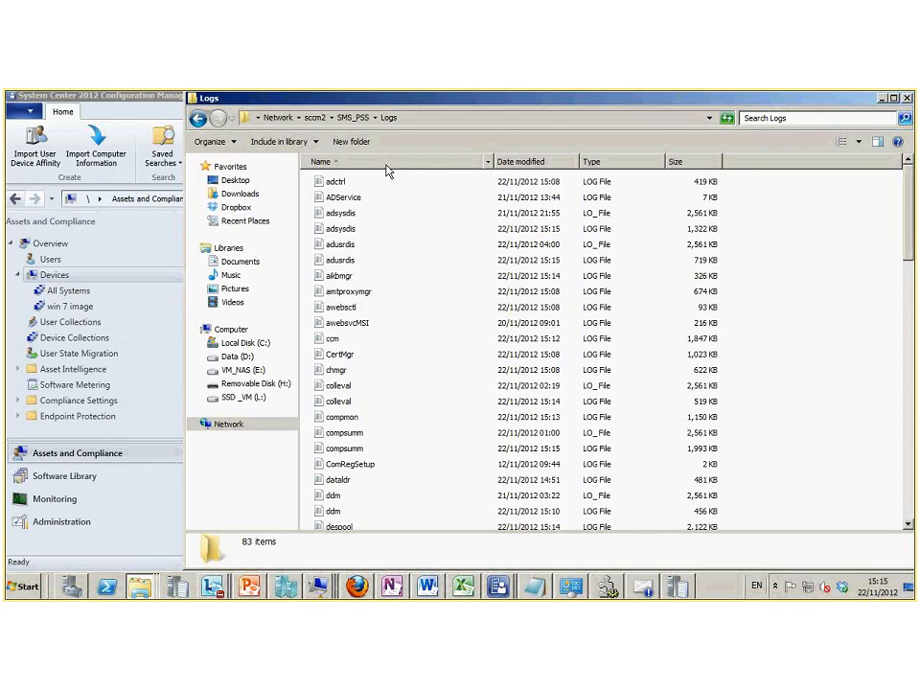
{"action": "left_click", "coordinate": [353, 118]}
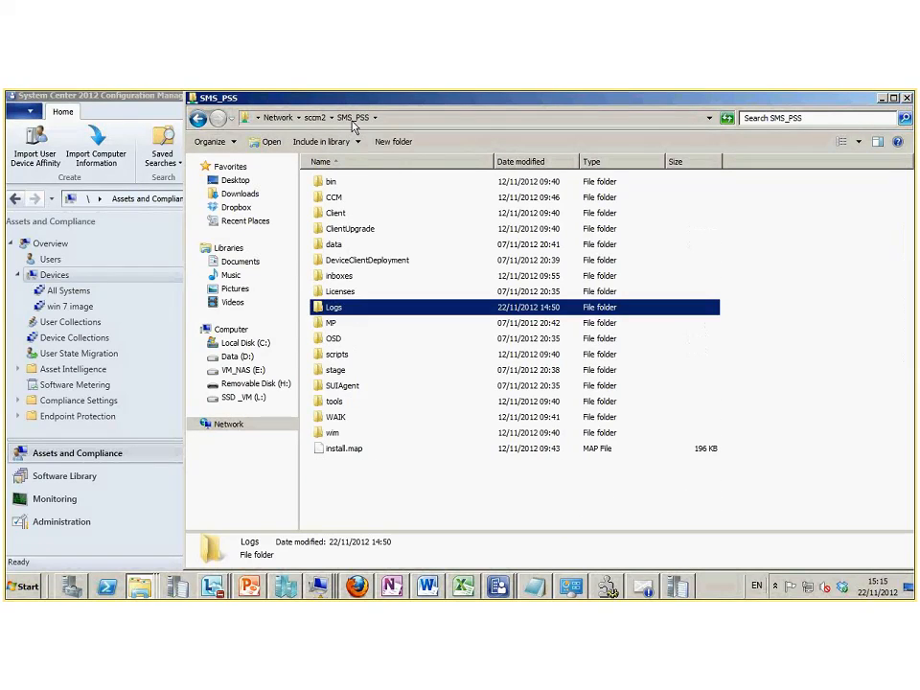
{"action": "double_click", "coordinate": [349, 324]}
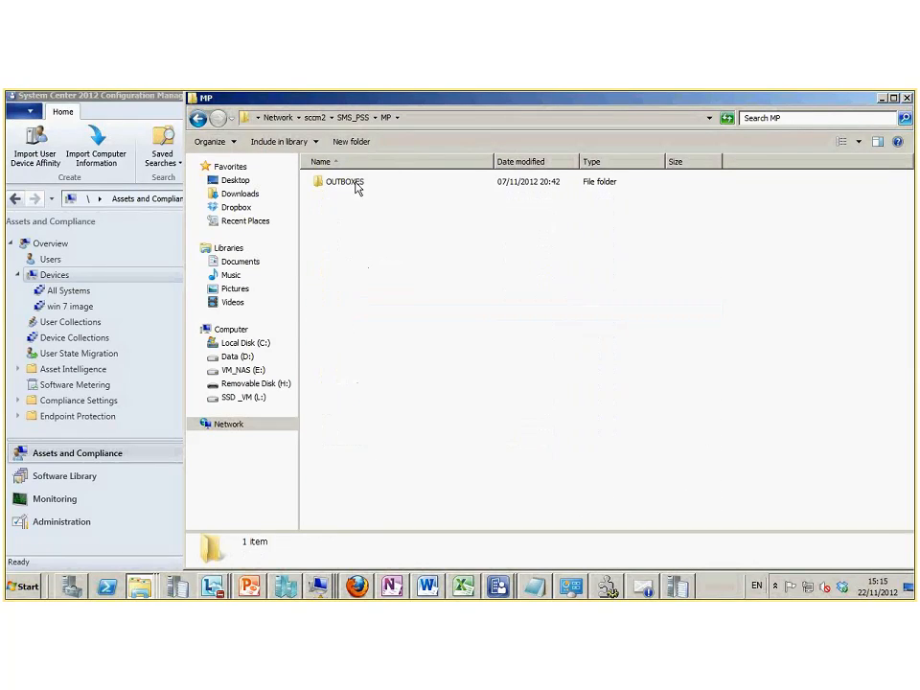
{"action": "left_click", "coordinate": [363, 119]}
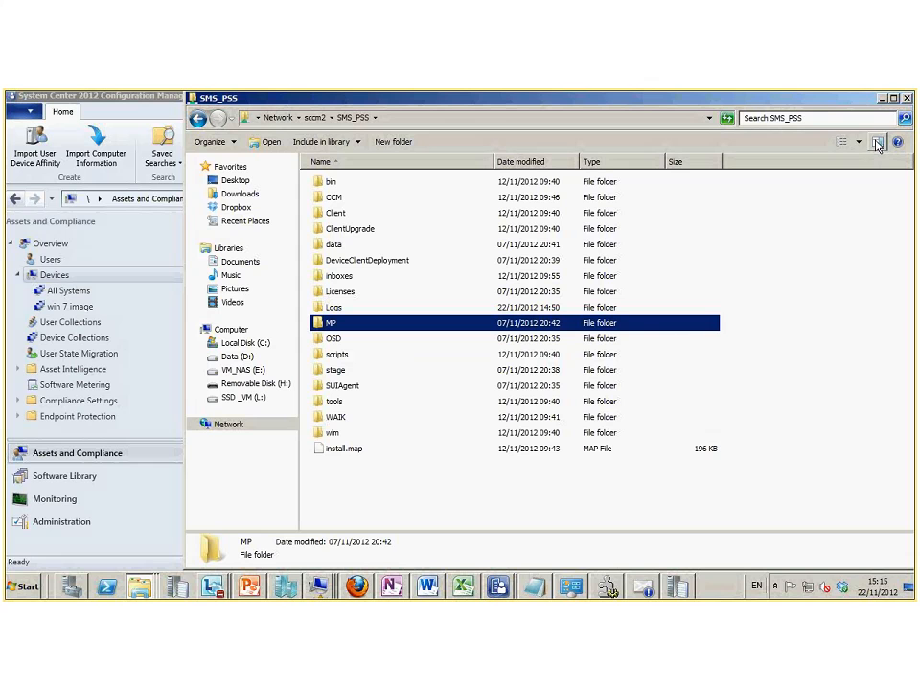
{"action": "left_click", "coordinate": [909, 99]}
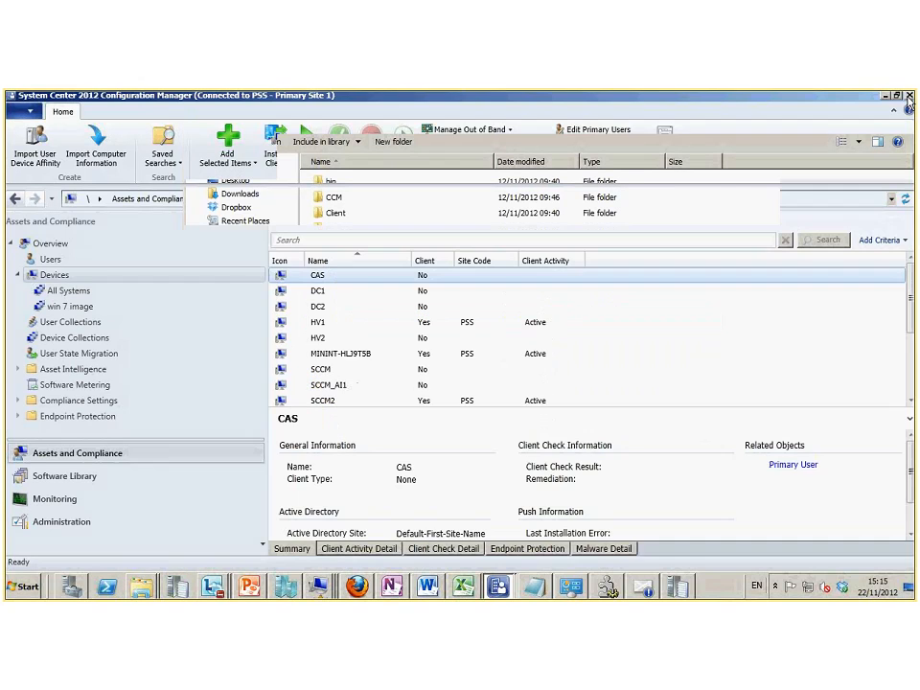
Open the administrative share \\sccm2\c$ from the Run dialog
{"action": "mouse_move", "coordinate": [679, 586]}
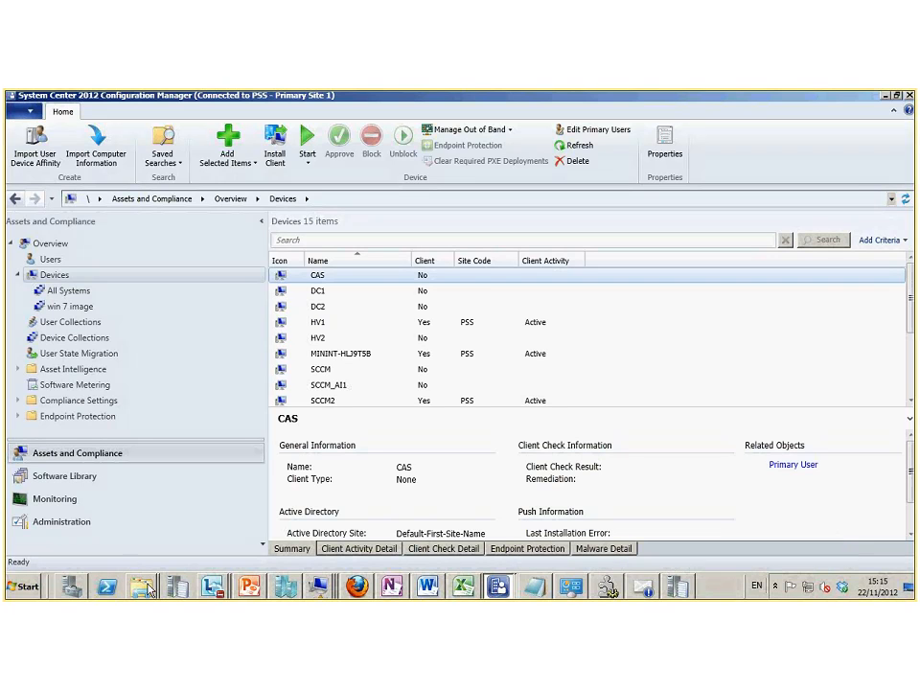
{"action": "left_click", "coordinate": [19, 589]}
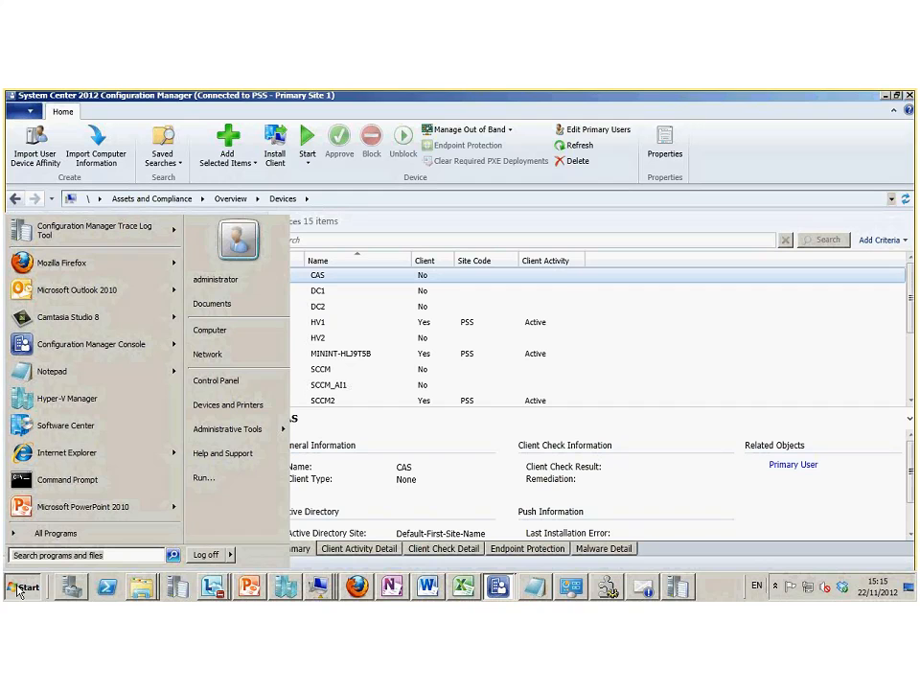
{"action": "left_click", "coordinate": [203, 477]}
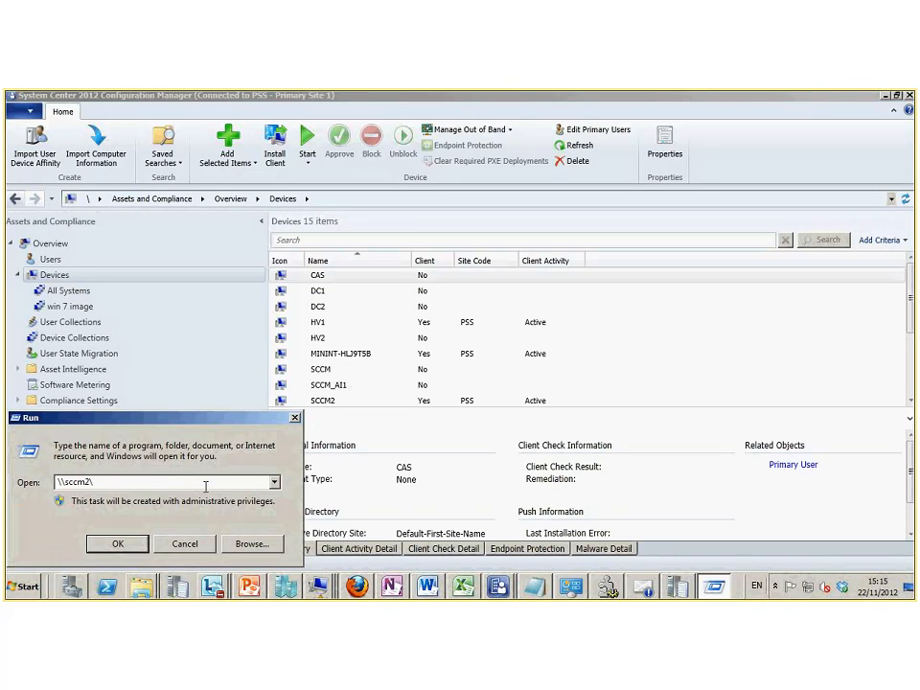
{"action": "type", "text": "c$"}
{"action": "key", "text": "Return"}
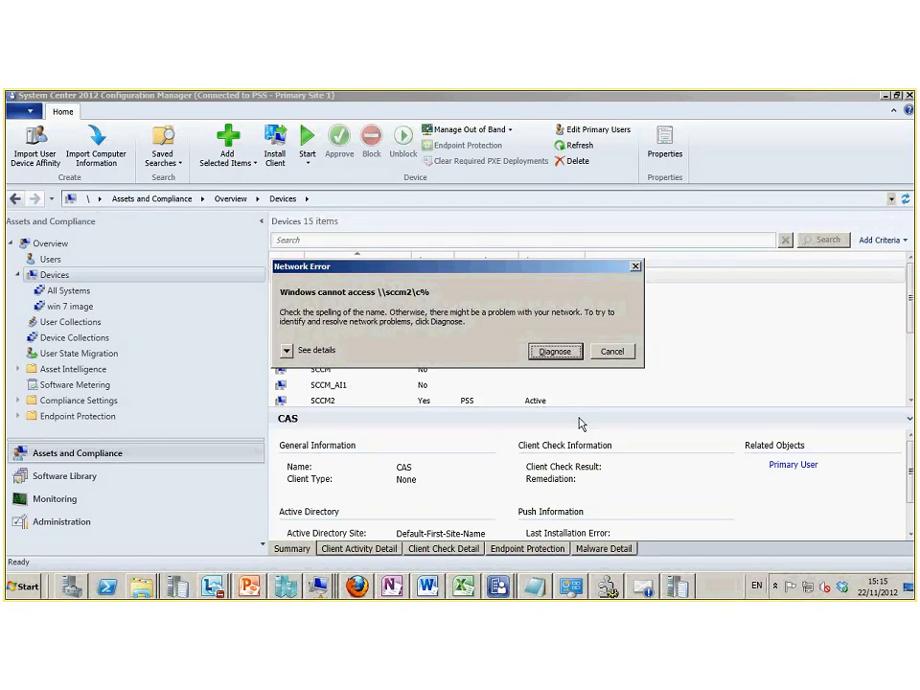
{"action": "left_click", "coordinate": [612, 351]}
{"action": "left_click", "coordinate": [127, 481]}
{"action": "key", "text": "BackSpace"}
{"action": "type", "text": "$"}
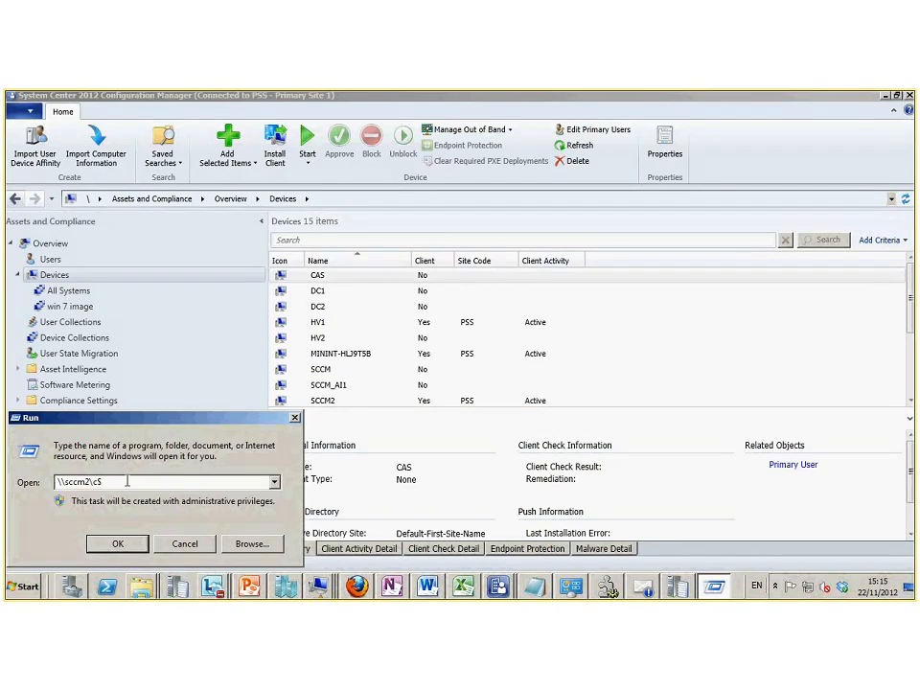
{"action": "key", "text": "Return"}
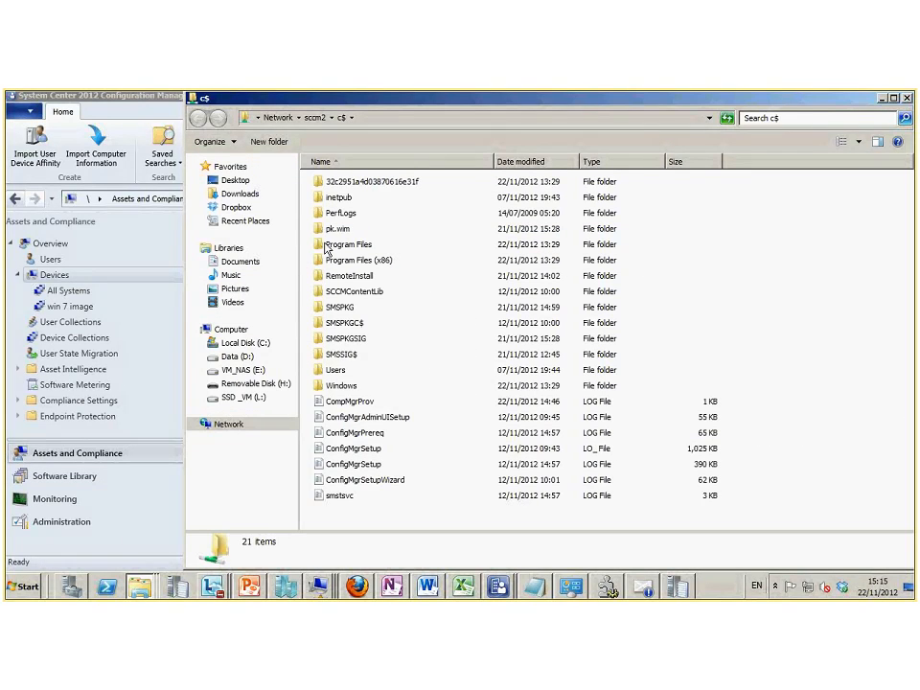
Locate cmtrace in the tools folder under Program Files\Microsoft Configuration Manager, then close the folder window
{"action": "double_click", "coordinate": [326, 248]}
{"action": "double_click", "coordinate": [347, 213]}
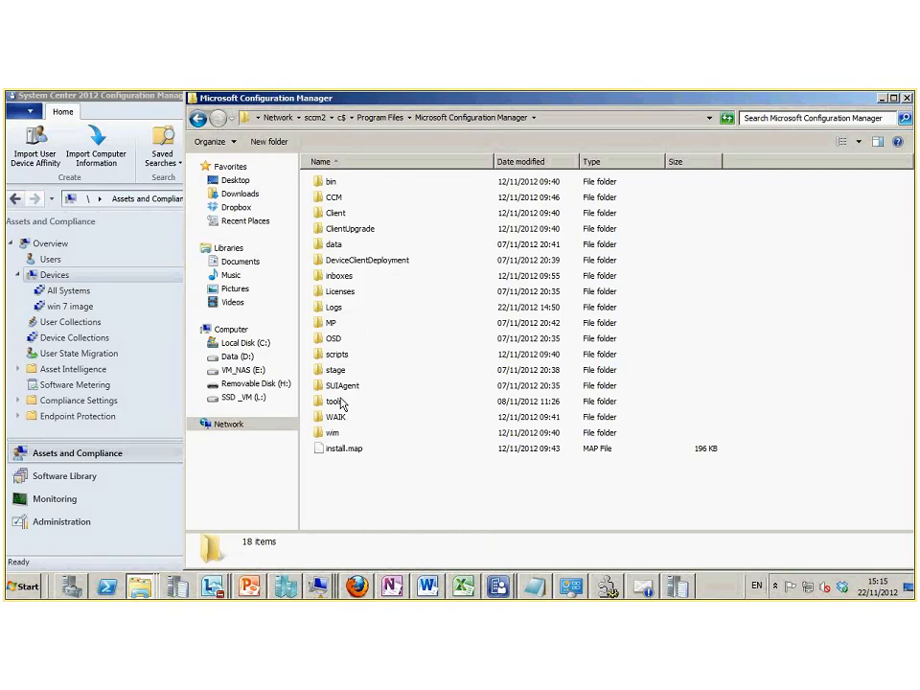
{"action": "left_click", "coordinate": [335, 402]}
{"action": "double_click", "coordinate": [336, 406]}
{"action": "left_click", "coordinate": [335, 231]}
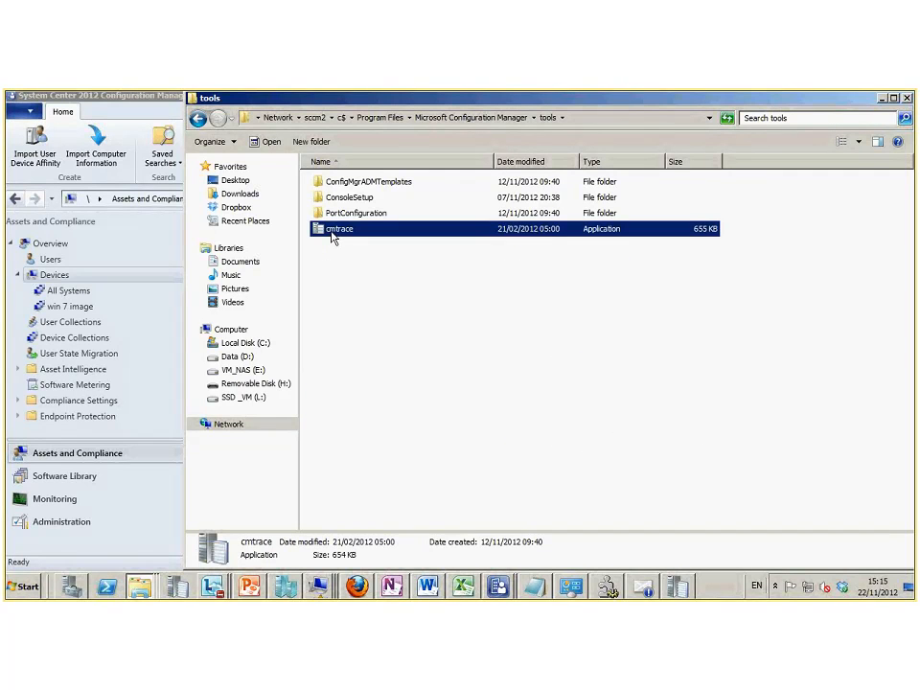
{"action": "right_click", "coordinate": [335, 232]}
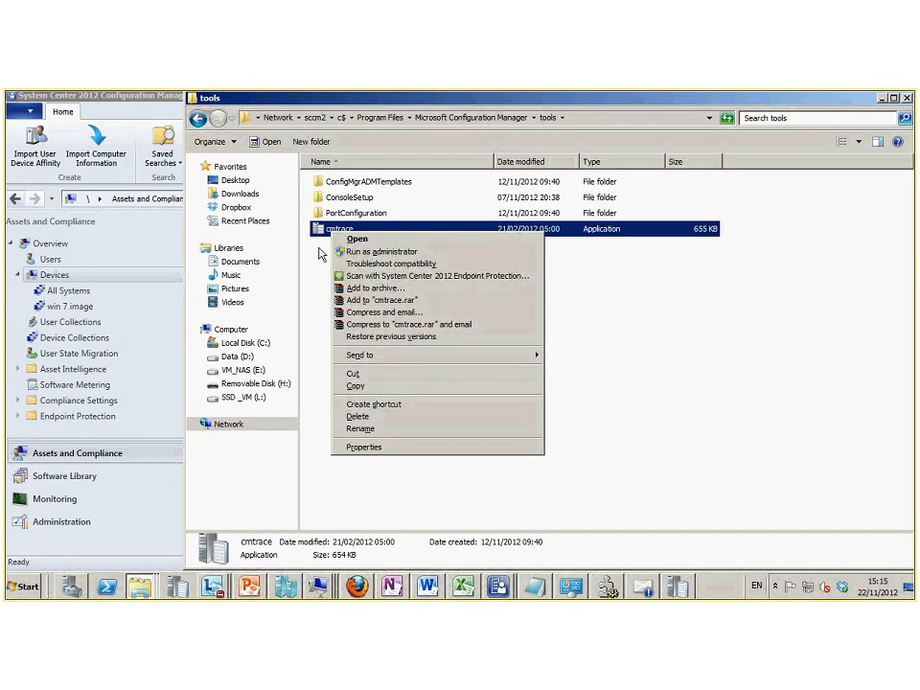
{"action": "left_click", "coordinate": [347, 239]}
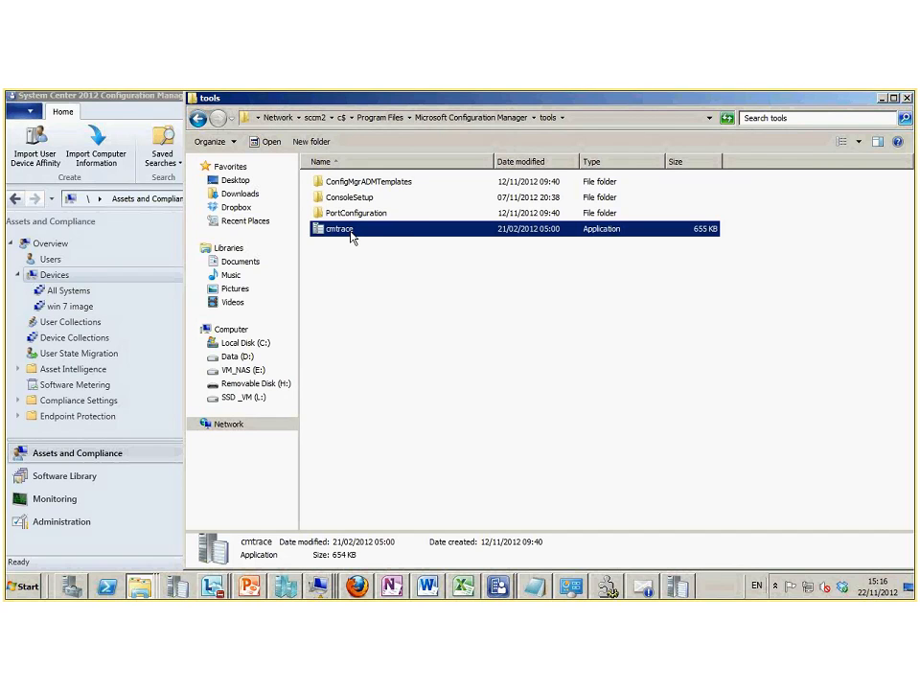
{"action": "left_click", "coordinate": [906, 99]}
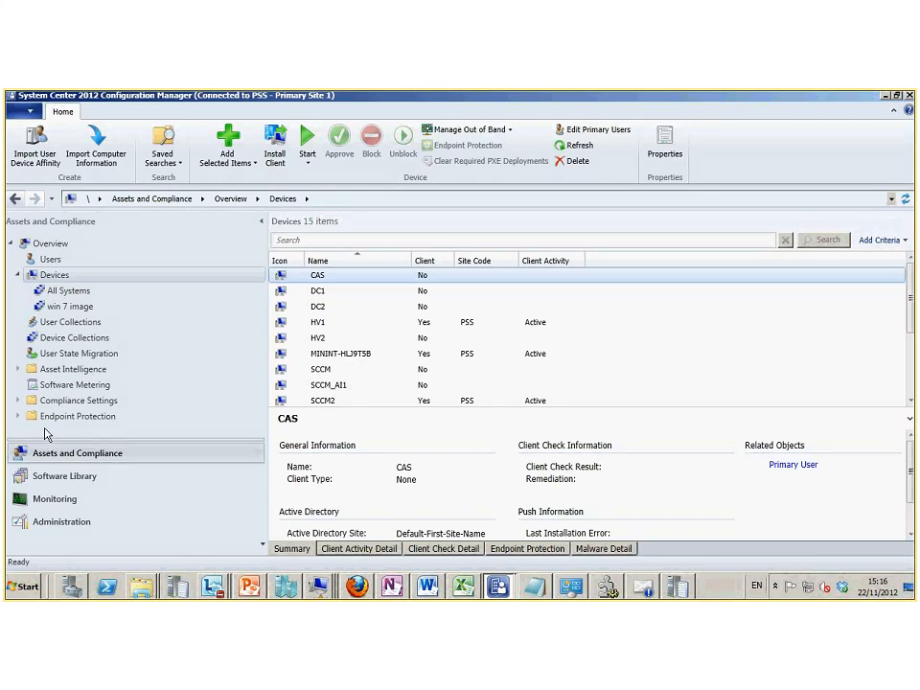
Display the configuration items under Compliance Settings, followed by the configuration baselines
{"action": "left_click", "coordinate": [17, 402]}
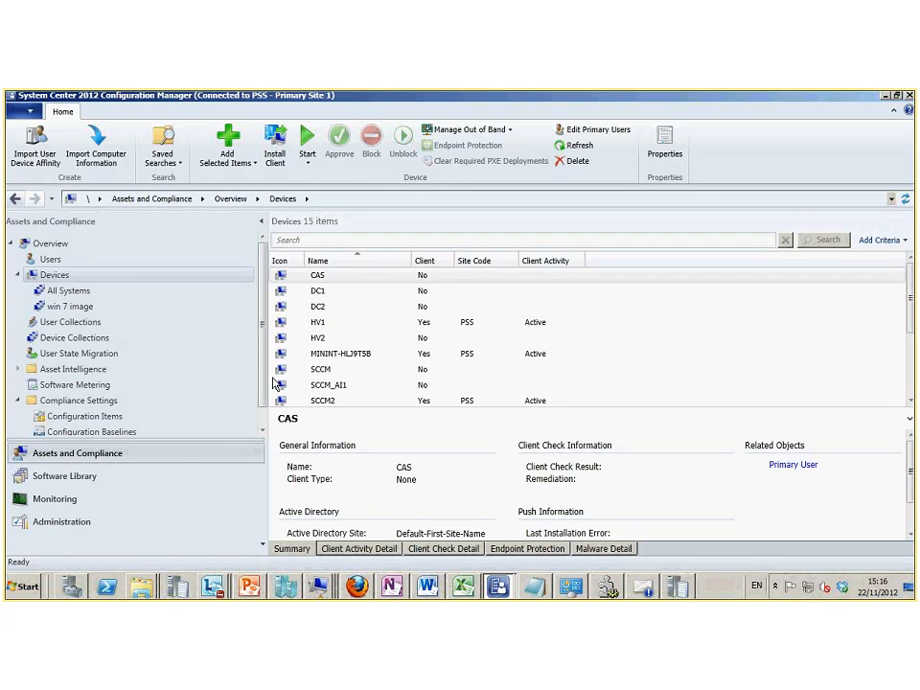
{"action": "scroll", "coordinate": [257, 360], "scroll_direction": "down", "scroll_amount": 1}
{"action": "left_click", "coordinate": [90, 383]}
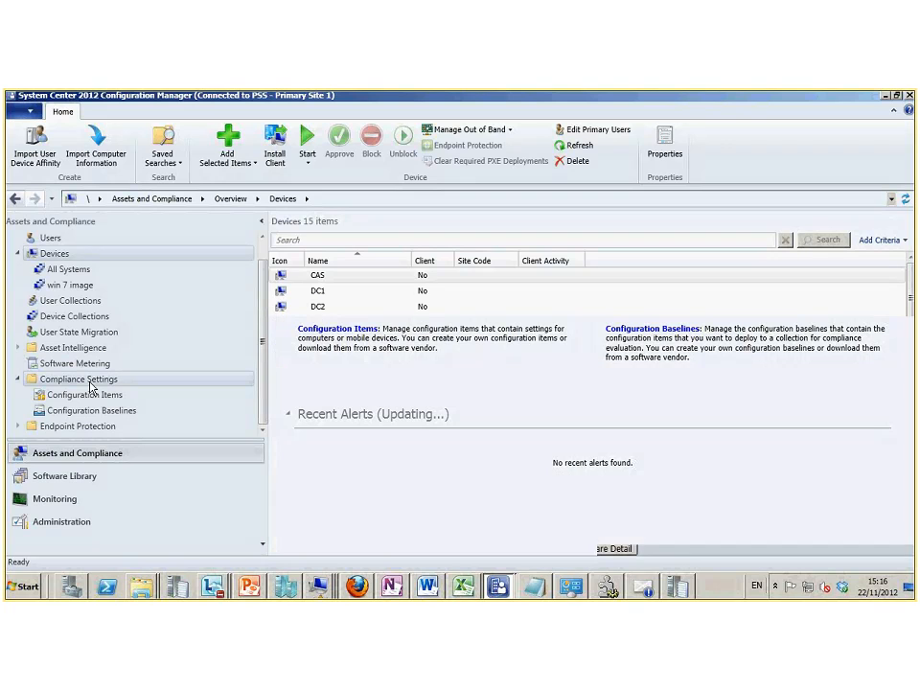
{"action": "left_click", "coordinate": [90, 395]}
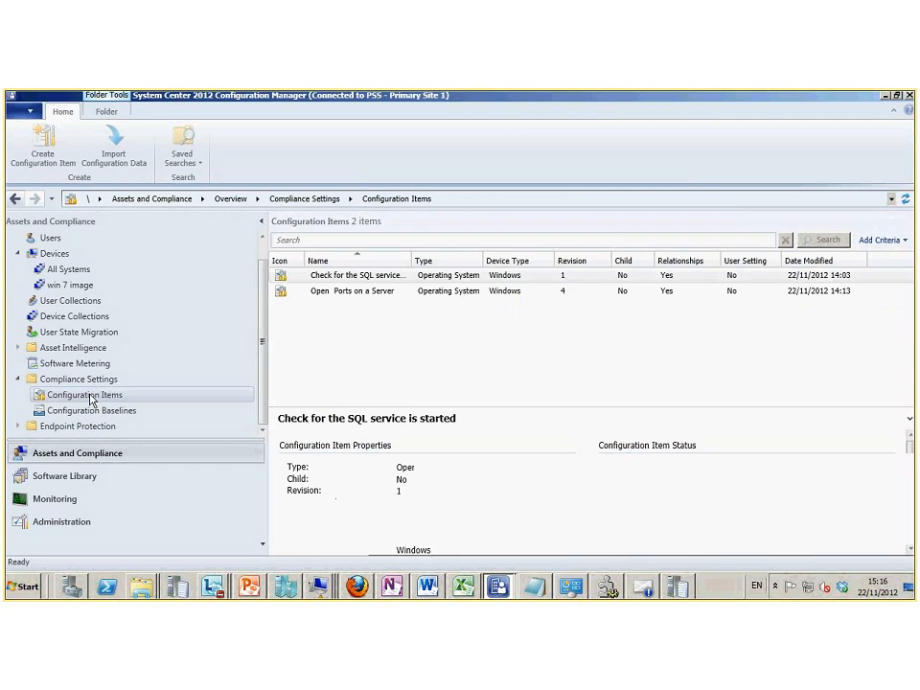
{"action": "left_click", "coordinate": [92, 411]}
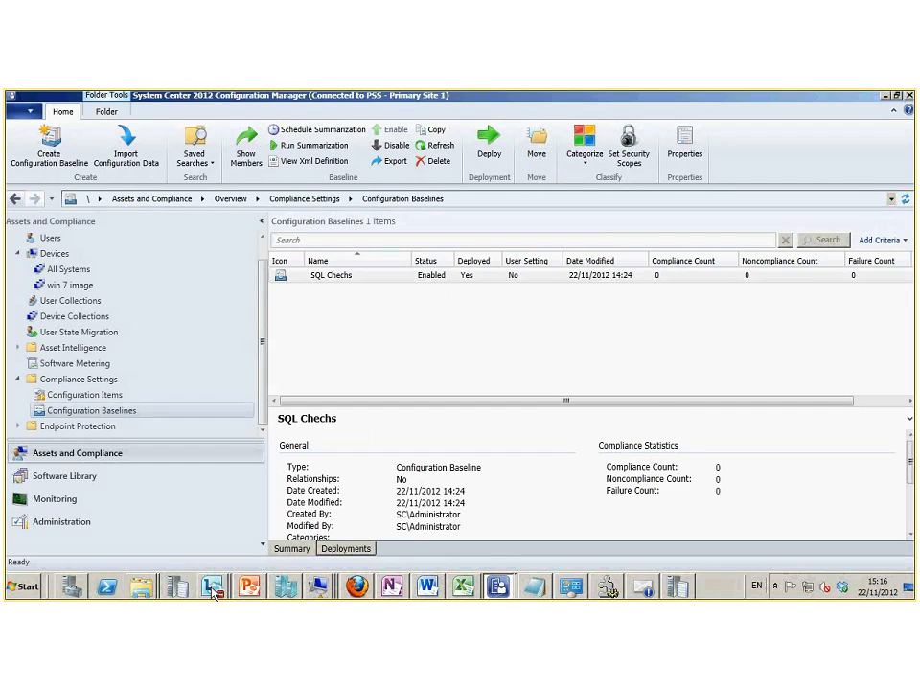
Switch to the SQL1 virtual machine, show Control Panel as large icons and open the Configuration Manager properties
{"action": "mouse_move", "coordinate": [322, 596]}
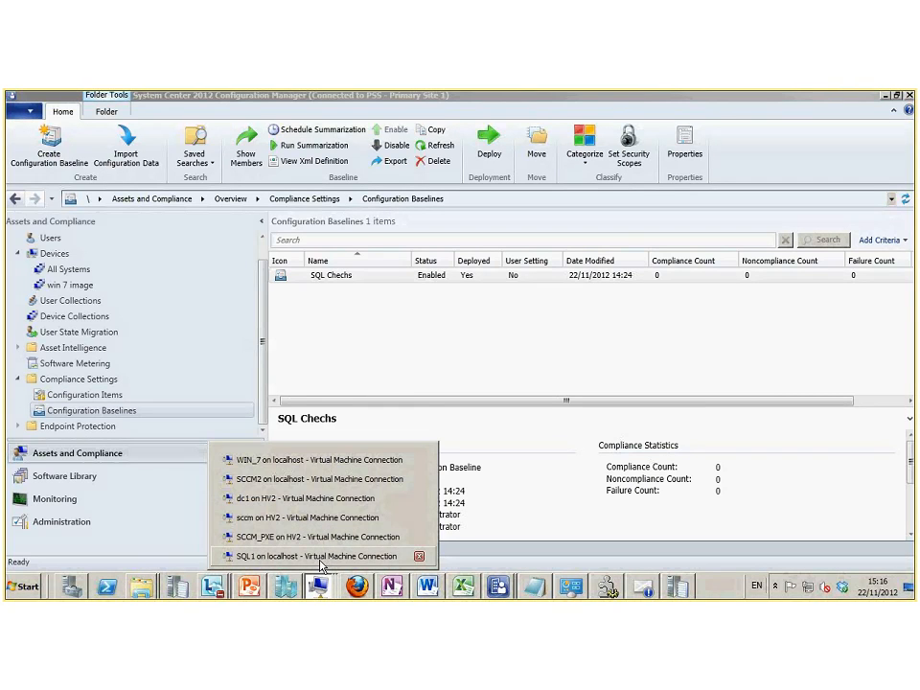
{"action": "left_click", "coordinate": [321, 559]}
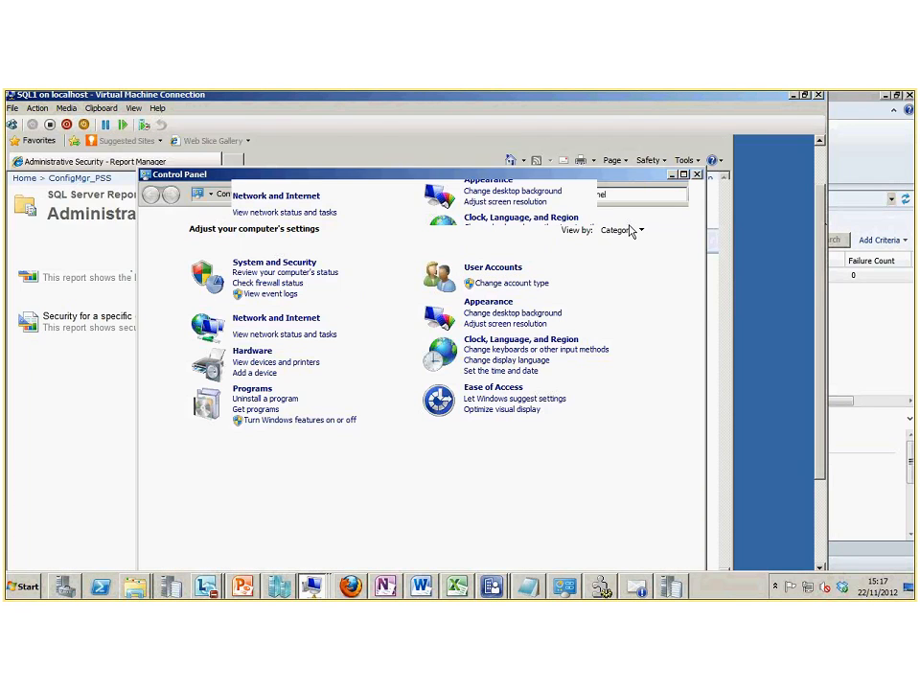
{"action": "left_click", "coordinate": [631, 230]}
{"action": "left_click", "coordinate": [636, 263]}
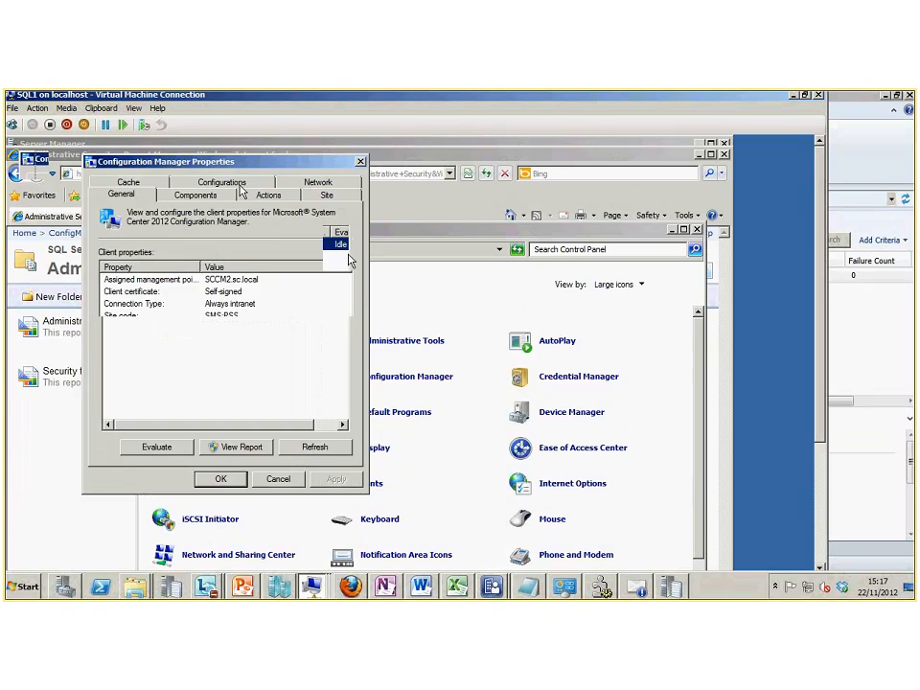
Evaluate the assigned SQL Chechs configuration baseline on SQL1 and open its compliance report
{"action": "left_click", "coordinate": [229, 184]}
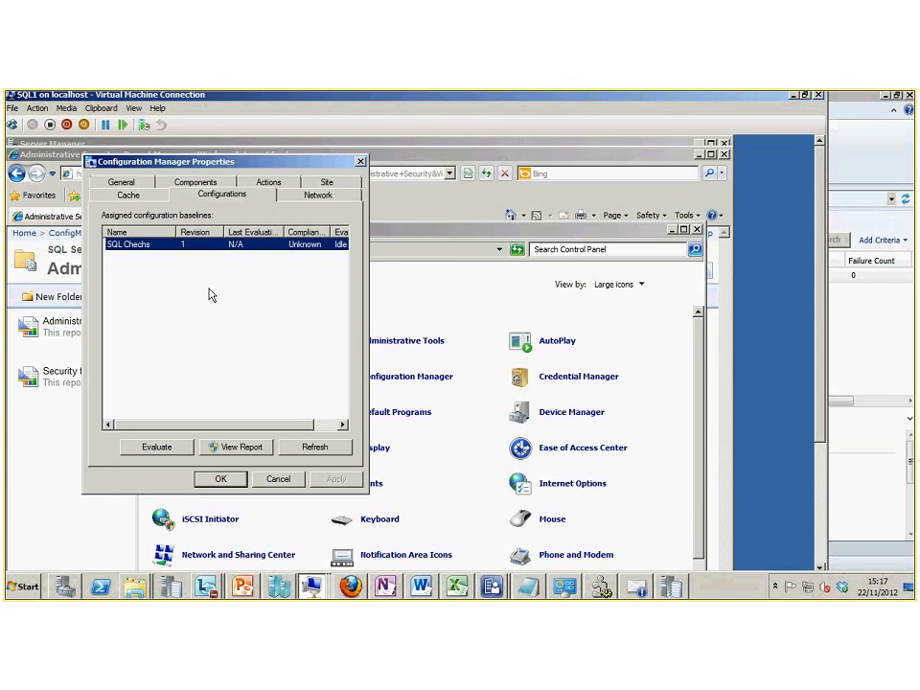
{"action": "left_click", "coordinate": [157, 448]}
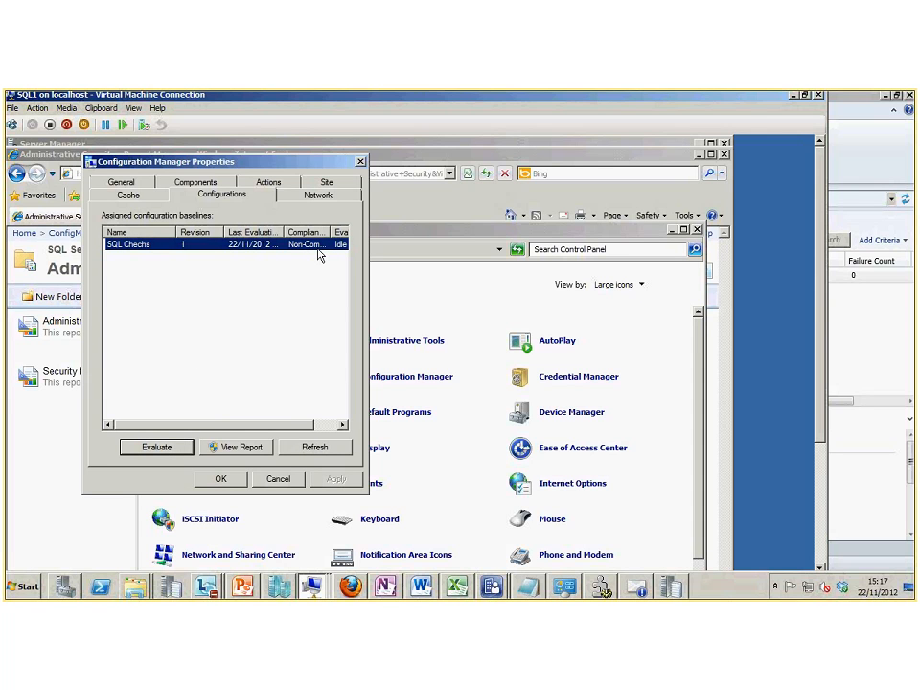
{"action": "left_click", "coordinate": [241, 446]}
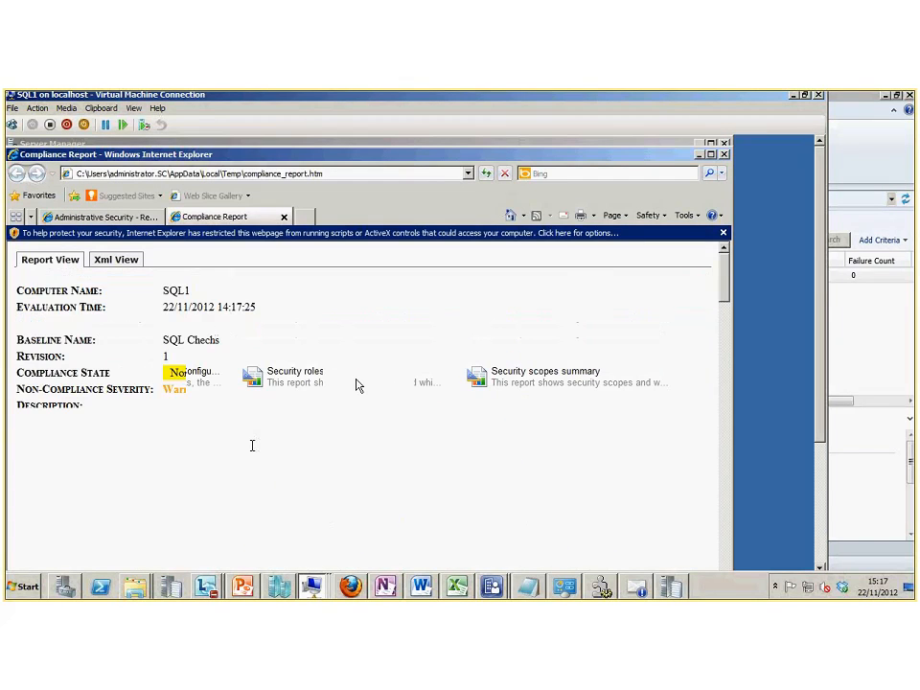
Examine the compliance report's summary and details for the SQL service and open ports configuration items
{"action": "scroll", "coordinate": [356, 384], "scroll_direction": "down", "scroll_amount": 2}
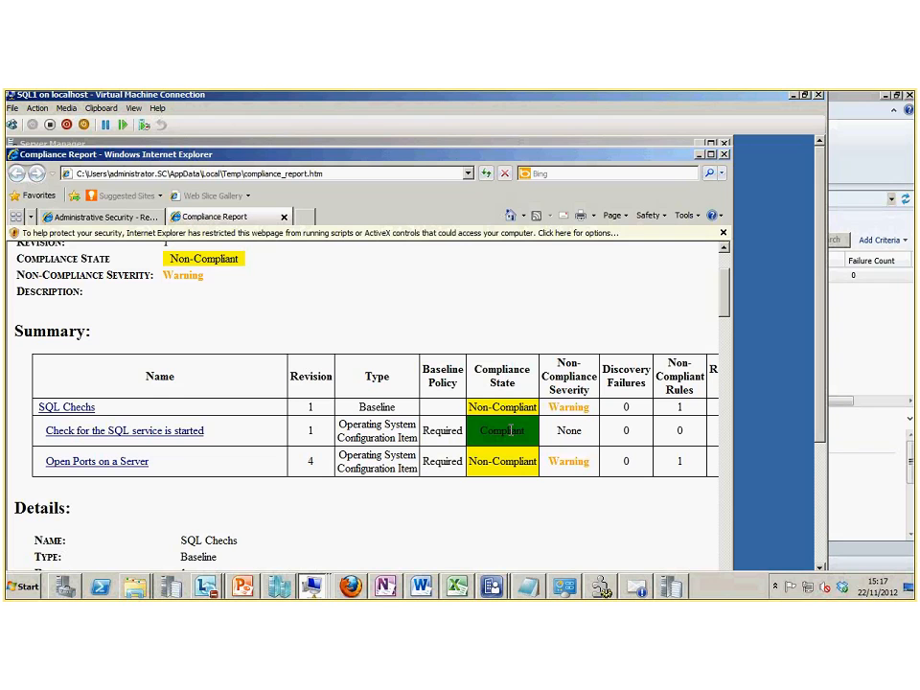
{"action": "scroll", "coordinate": [514, 479], "scroll_direction": "down", "scroll_amount": 2}
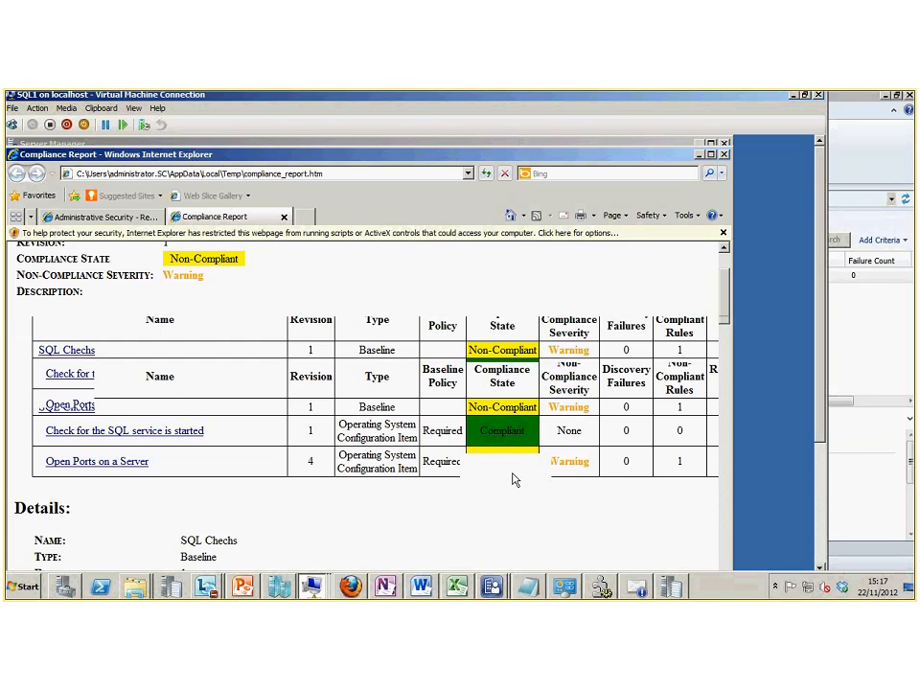
{"action": "scroll", "coordinate": [499, 416], "scroll_direction": "down", "scroll_amount": 1}
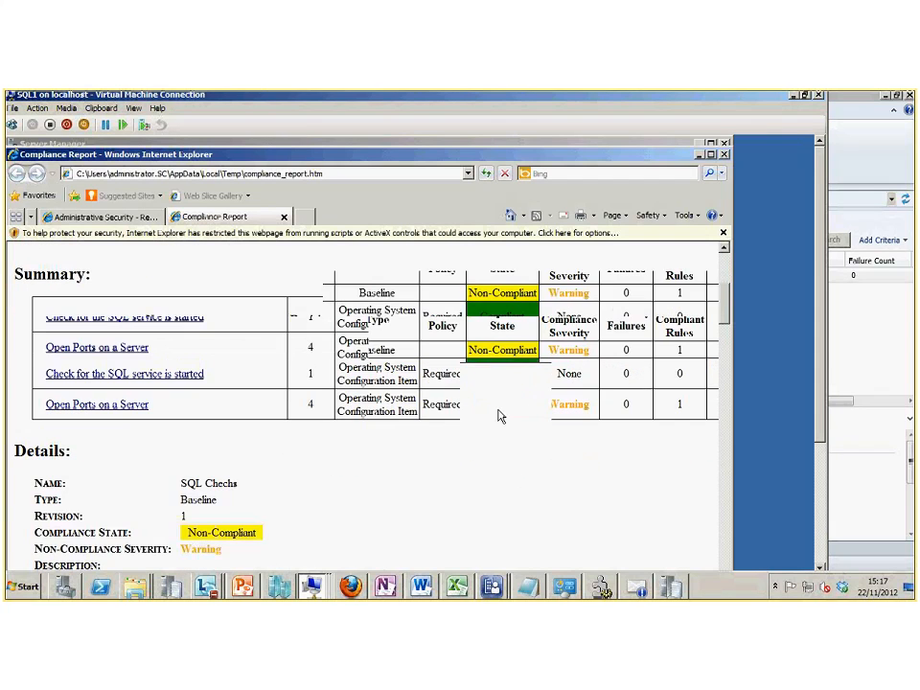
{"action": "scroll", "coordinate": [498, 416], "scroll_direction": "down", "scroll_amount": 1}
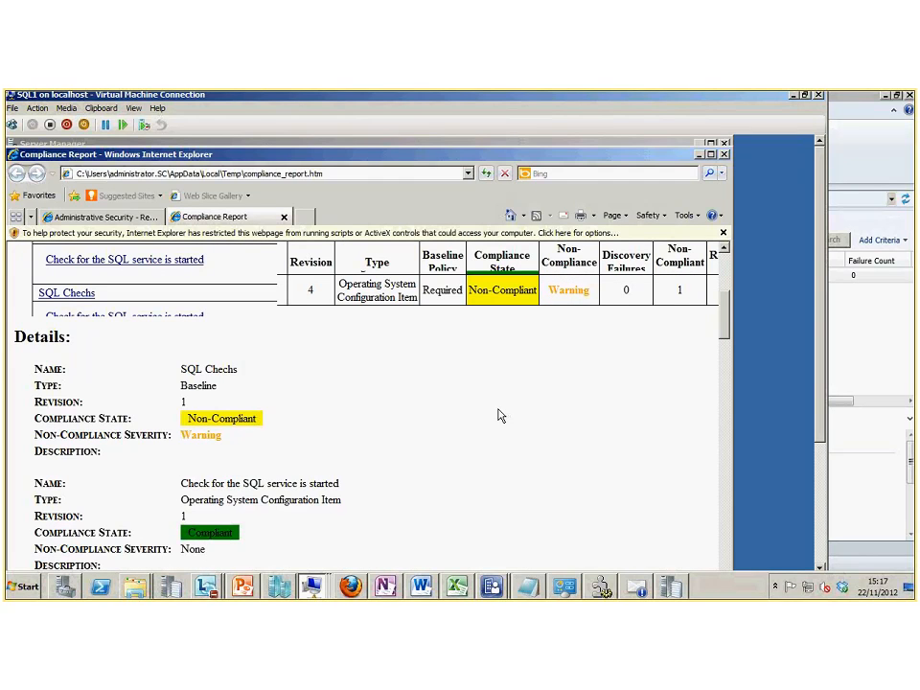
{"action": "scroll", "coordinate": [499, 416], "scroll_direction": "up", "scroll_amount": 2}
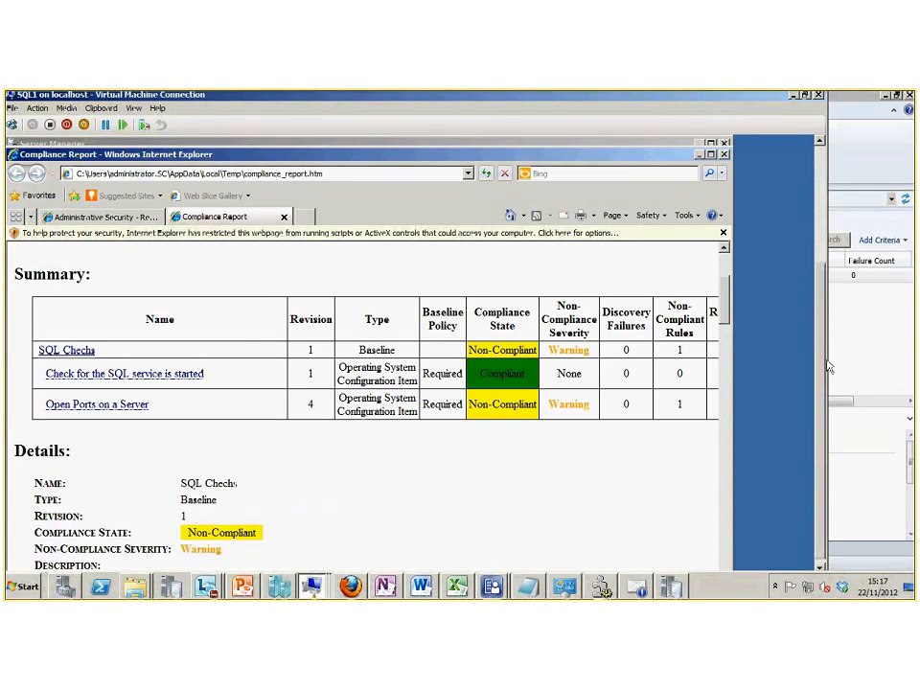
Bring up the Services console that is already running on the SQL1 virtual machine
{"action": "scroll", "coordinate": [830, 367], "scroll_direction": "down", "scroll_amount": 3}
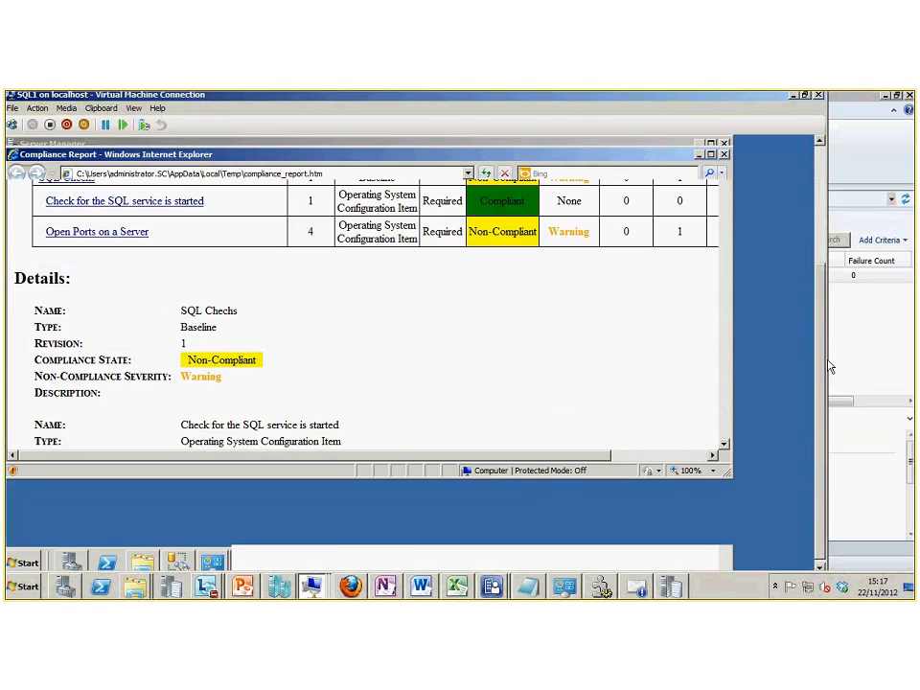
{"action": "mouse_move", "coordinate": [322, 560]}
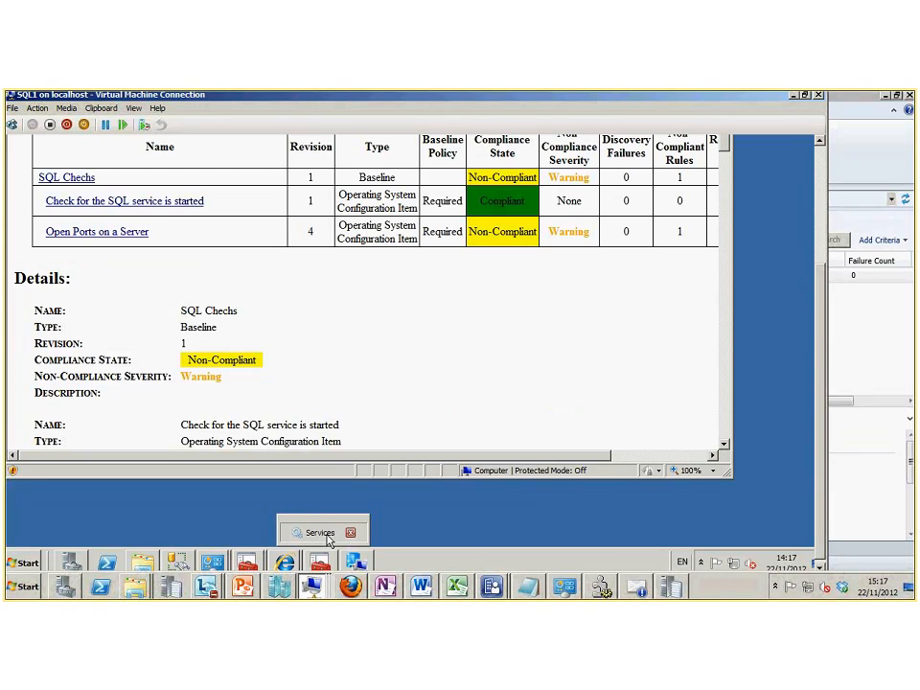
{"action": "left_click", "coordinate": [328, 540]}
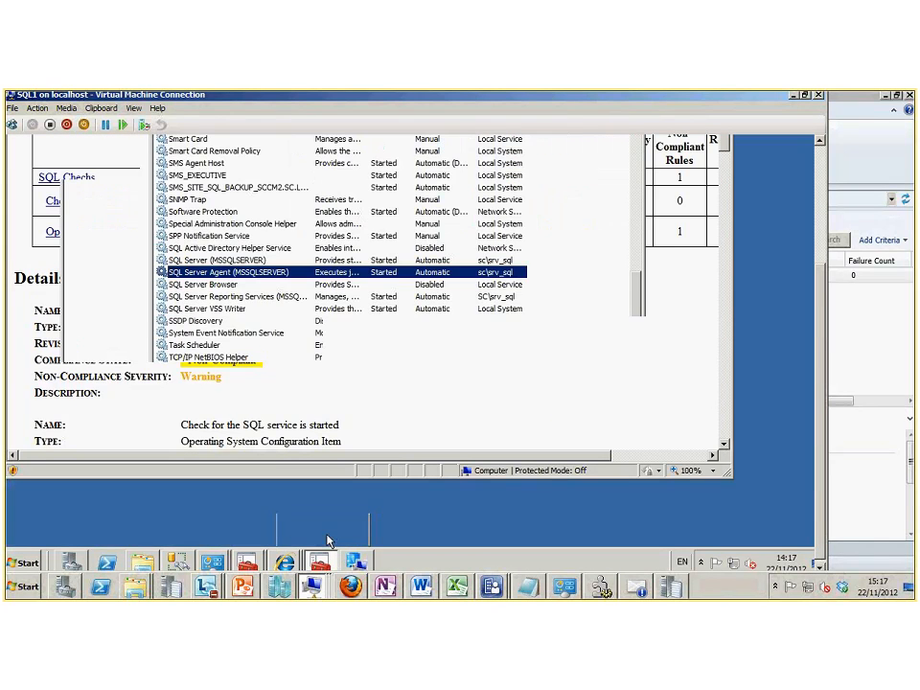
Stop the SQL Server Agent (MSSQLSERVER) service and open a fresh compliance report for the SQL Chechs baseline
{"action": "right_click", "coordinate": [203, 273]}
{"action": "left_click", "coordinate": [246, 294]}
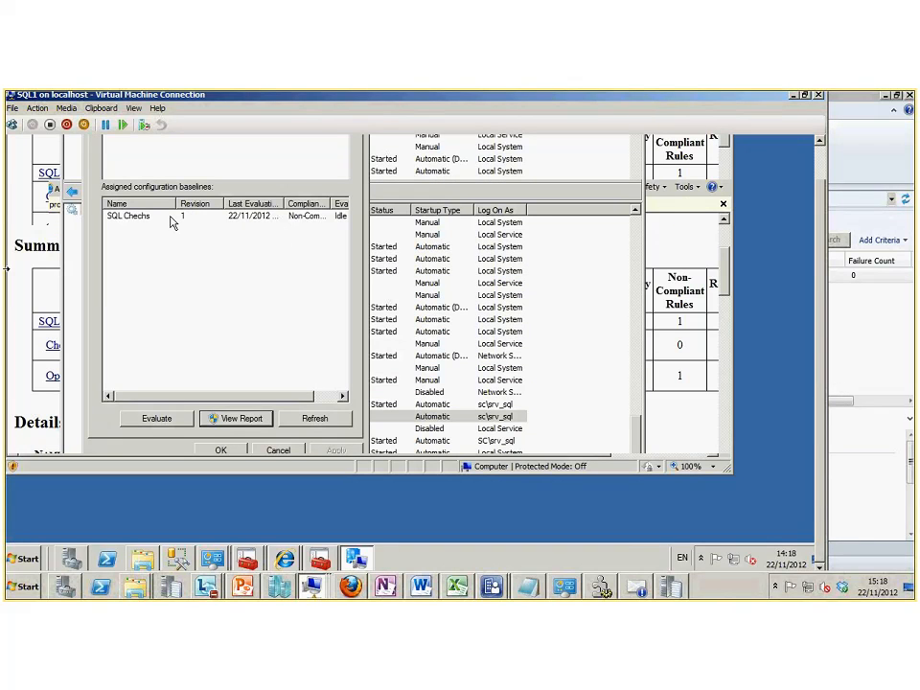
{"action": "left_click", "coordinate": [172, 221]}
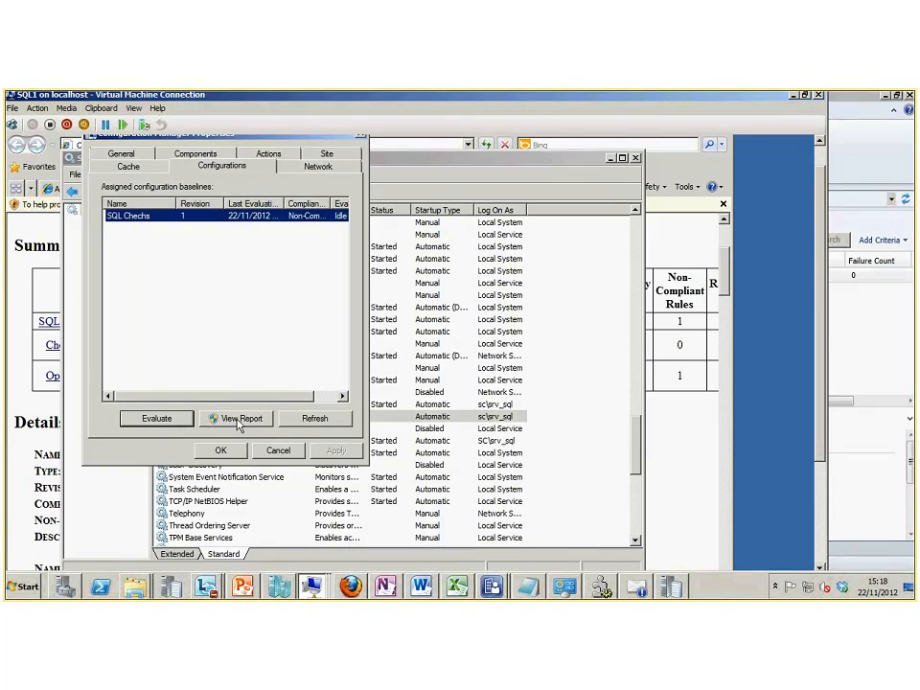
{"action": "left_click", "coordinate": [239, 420]}
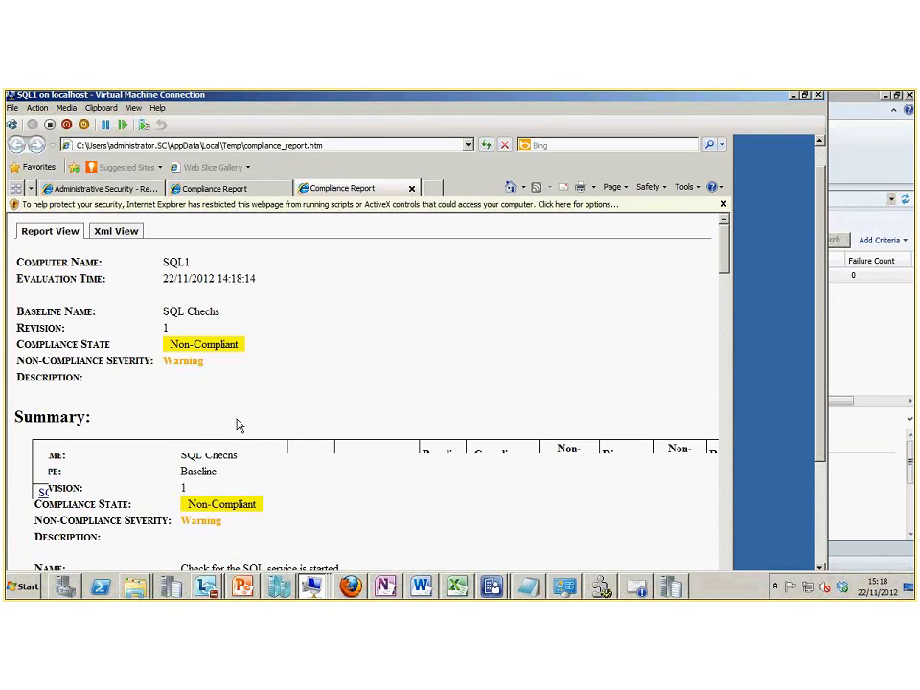
Allow the blocked content in the new compliance report and close the browser with all its reports
{"action": "left_click", "coordinate": [348, 210]}
{"action": "left_click", "coordinate": [369, 223]}
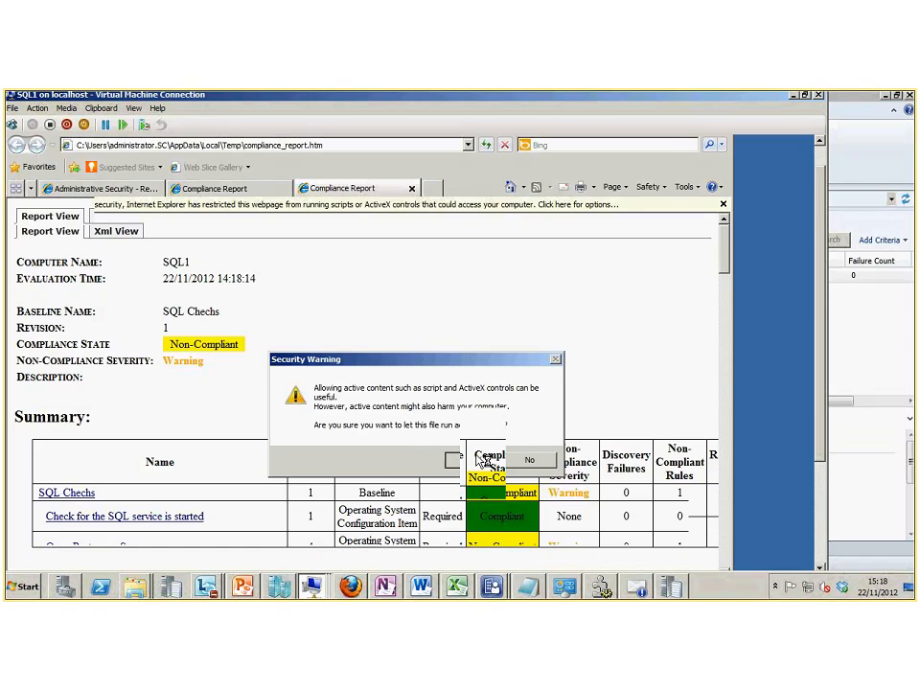
{"action": "left_click", "coordinate": [476, 461]}
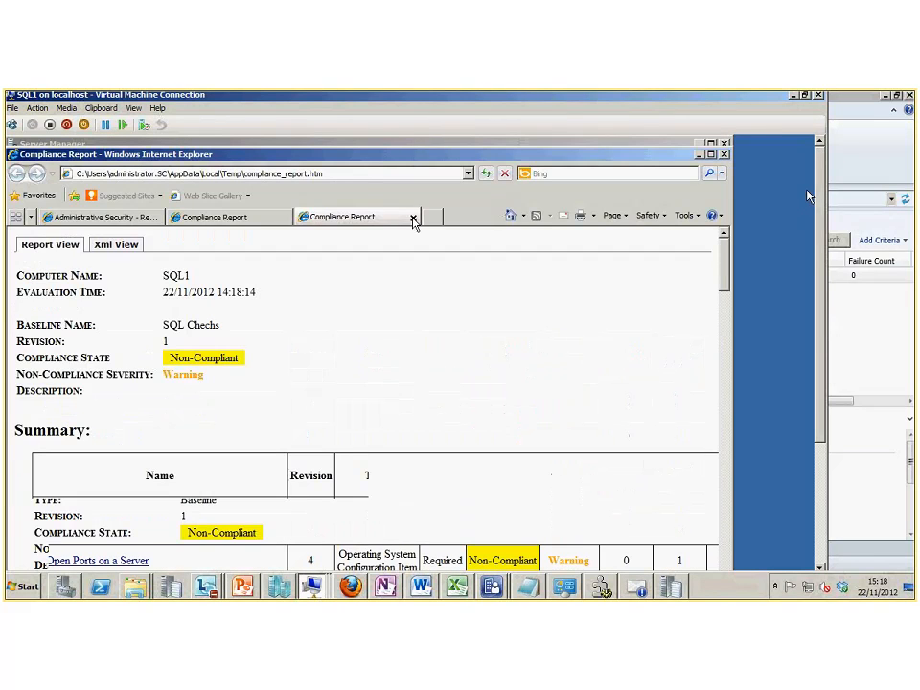
{"action": "left_click", "coordinate": [412, 218]}
{"action": "left_click", "coordinate": [286, 219]}
{"action": "left_click", "coordinate": [723, 155]}
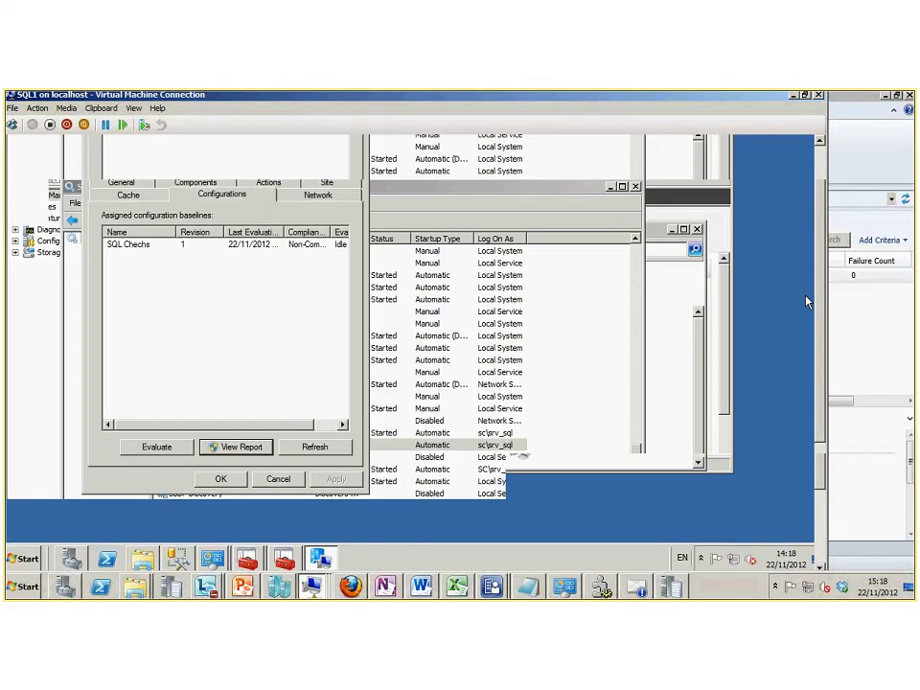
Evaluate the SQL Chechs baseline again and examine the summary and details in its new compliance report
{"action": "left_click", "coordinate": [151, 450]}
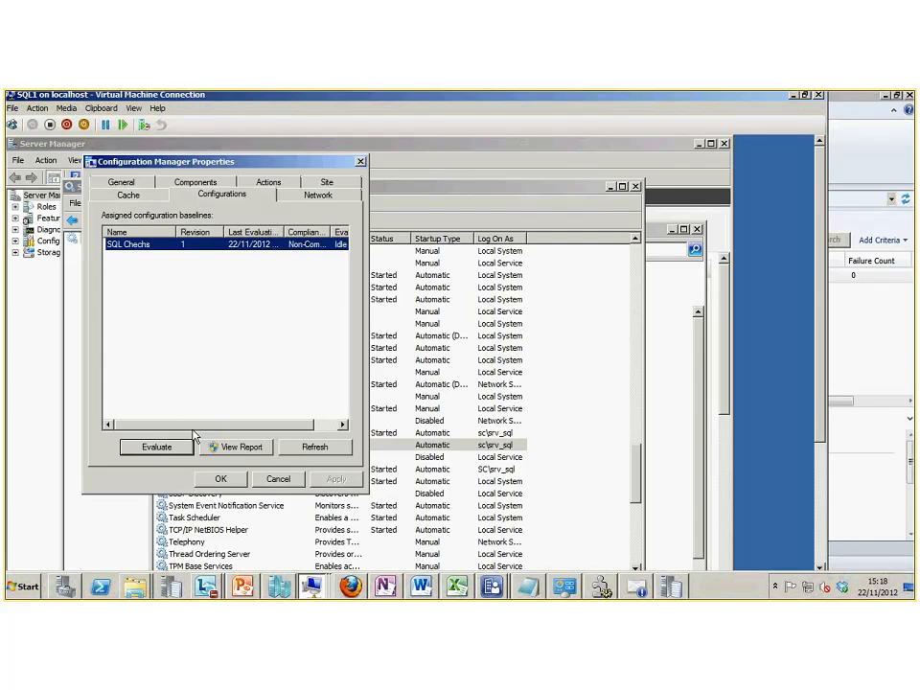
{"action": "left_click", "coordinate": [230, 448]}
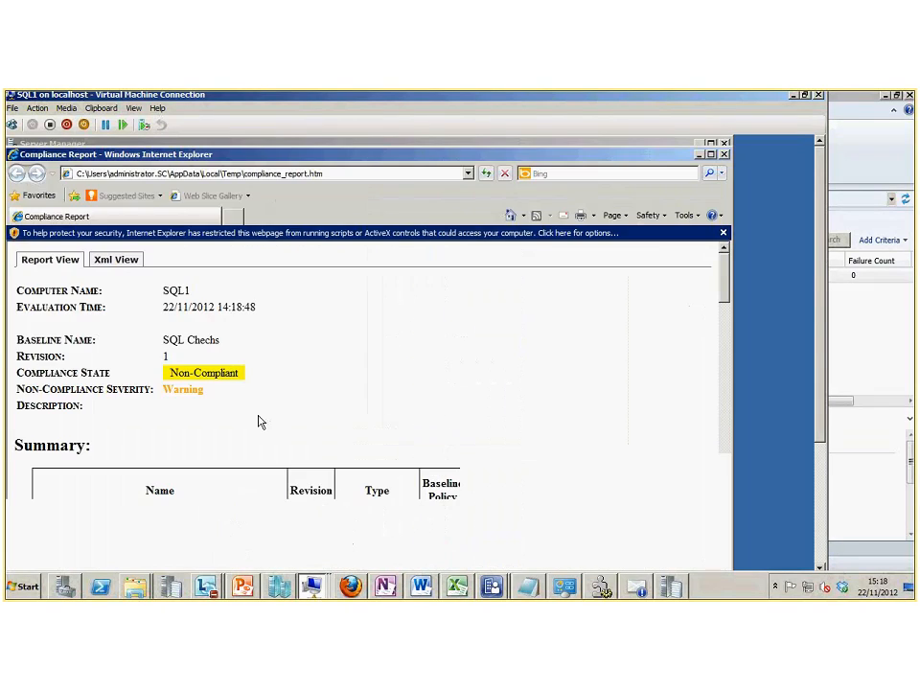
{"action": "scroll", "coordinate": [259, 422], "scroll_direction": "down", "scroll_amount": 3}
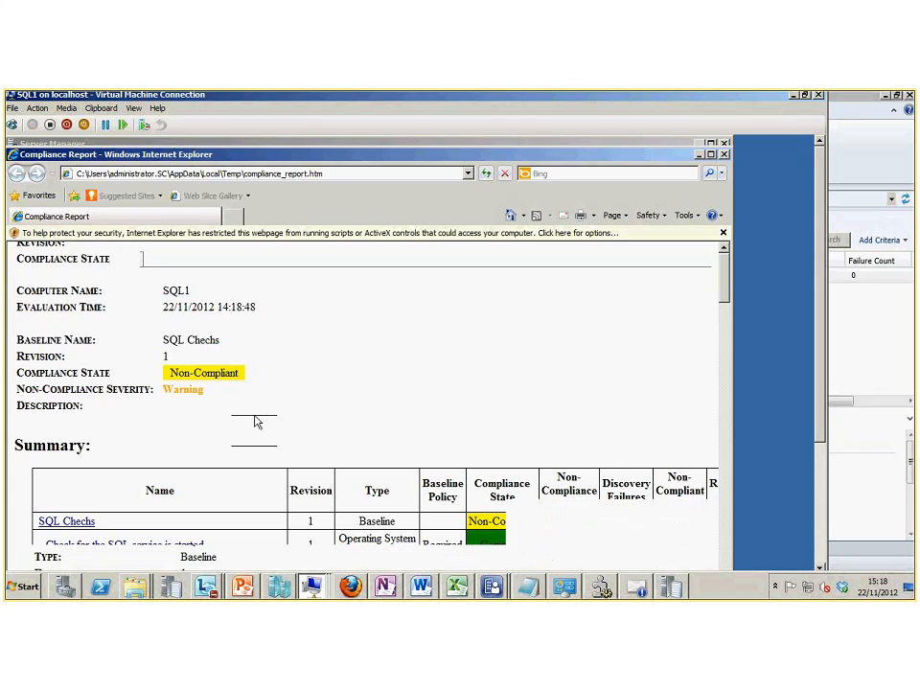
{"action": "scroll", "coordinate": [257, 421], "scroll_direction": "down", "scroll_amount": 4}
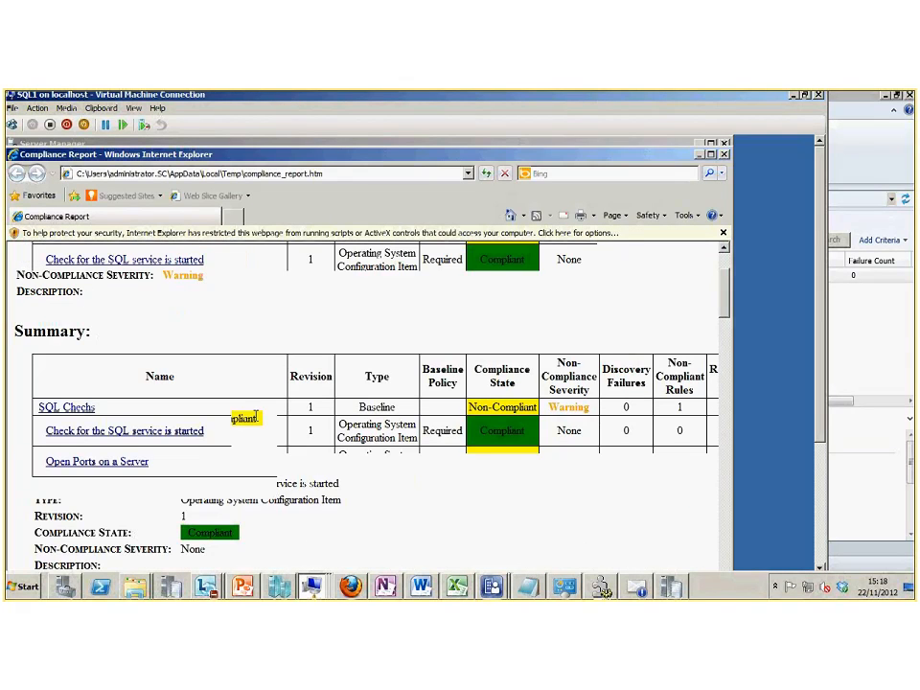
{"action": "scroll", "coordinate": [457, 379], "scroll_direction": "up", "scroll_amount": 2}
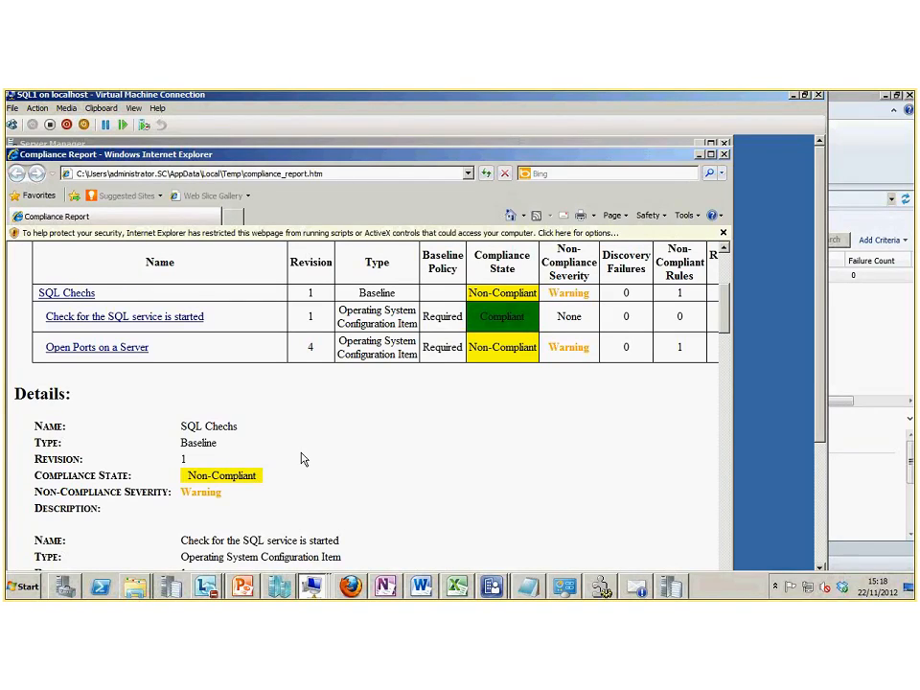
Switch to the System Center 2012 Configuration Manager console and show the Configuration Items under Compliance Settings
{"action": "left_click", "coordinate": [315, 587]}
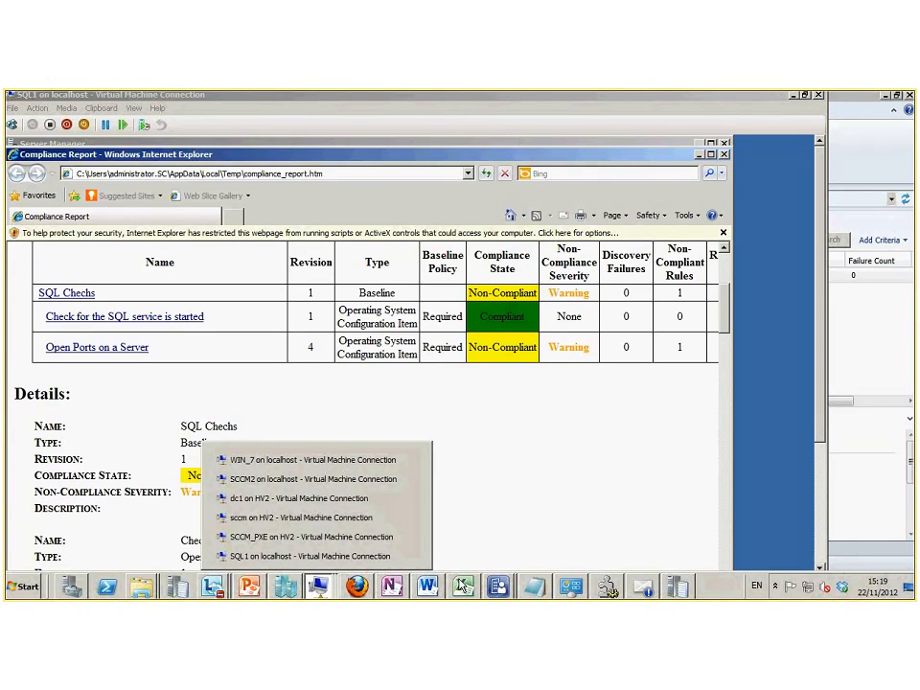
{"action": "mouse_move", "coordinate": [498, 586]}
{"action": "left_click", "coordinate": [477, 544]}
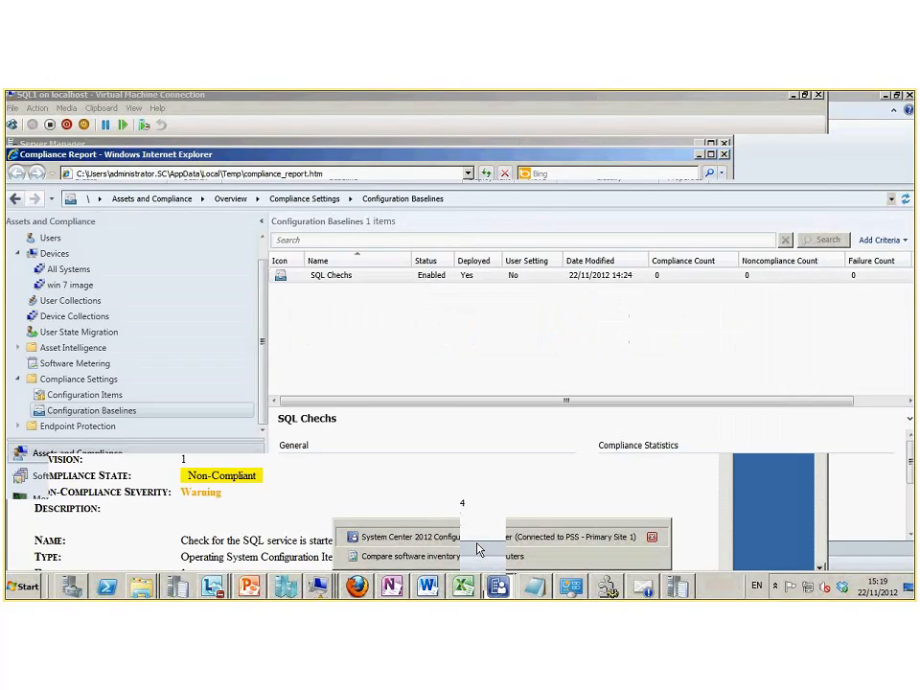
{"action": "left_click", "coordinate": [87, 394]}
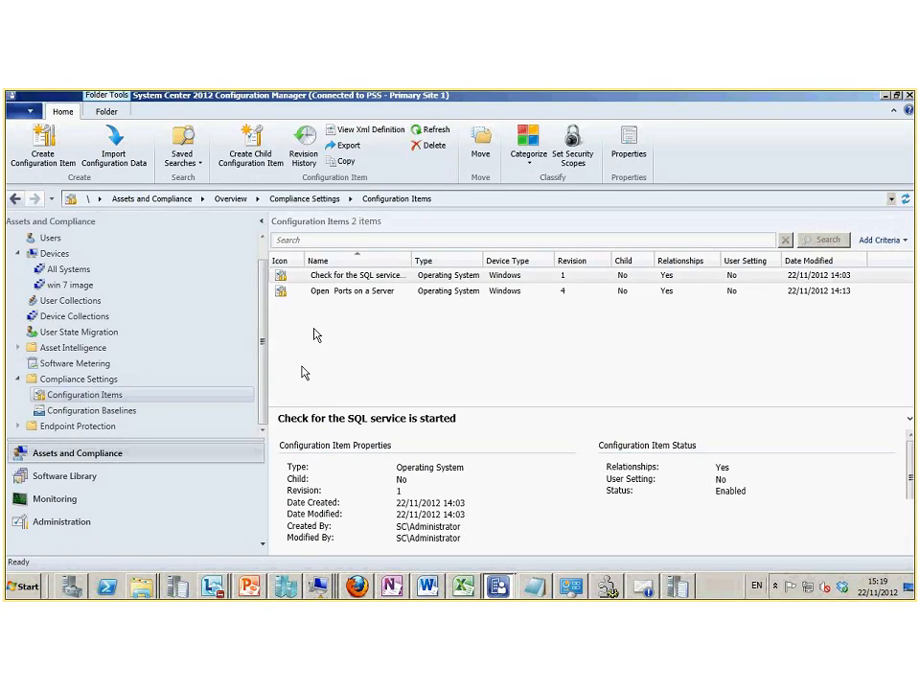
Start a new Windows configuration item named "Check a service is set to auto" and accept all supported Windows versions
{"action": "left_click", "coordinate": [314, 337]}
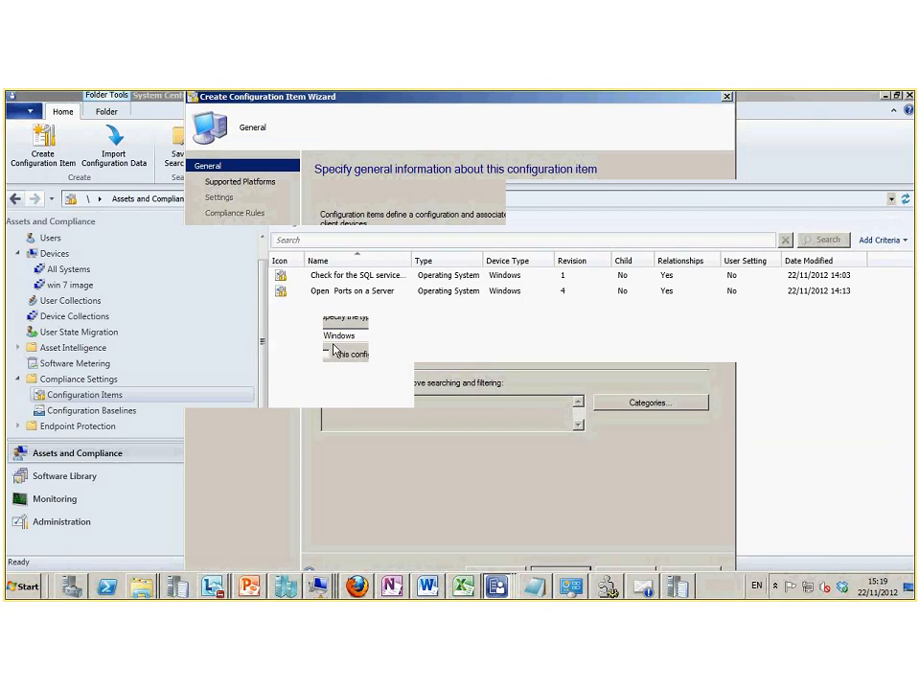
{"action": "type", "text": "Check a "}
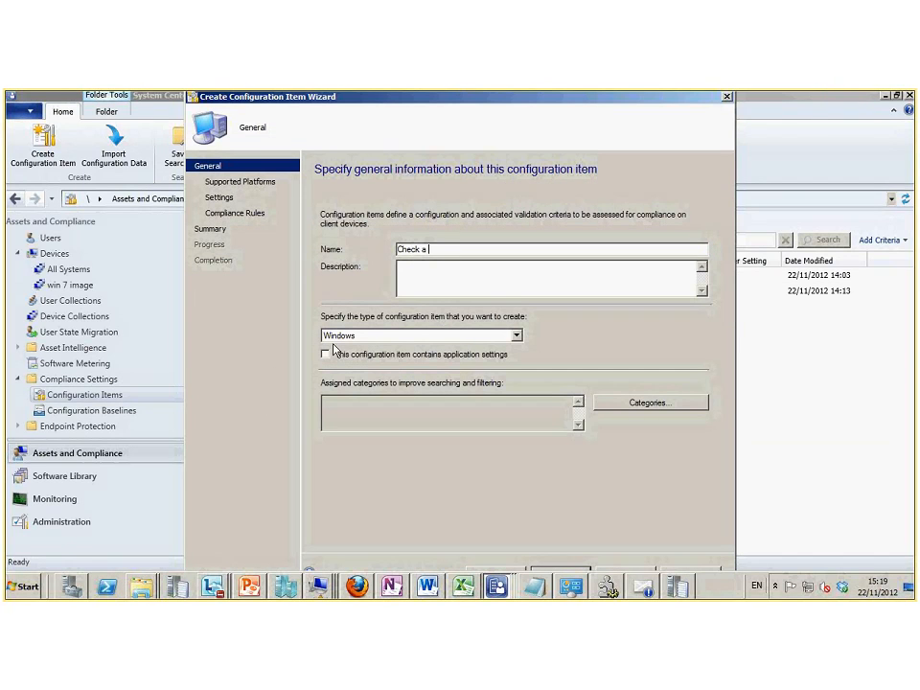
{"action": "type", "text": "service is set tp"}
{"action": "key", "text": "BackSpace"}
{"action": "type", "text": "o auto"}
{"action": "left_click", "coordinate": [565, 569]}
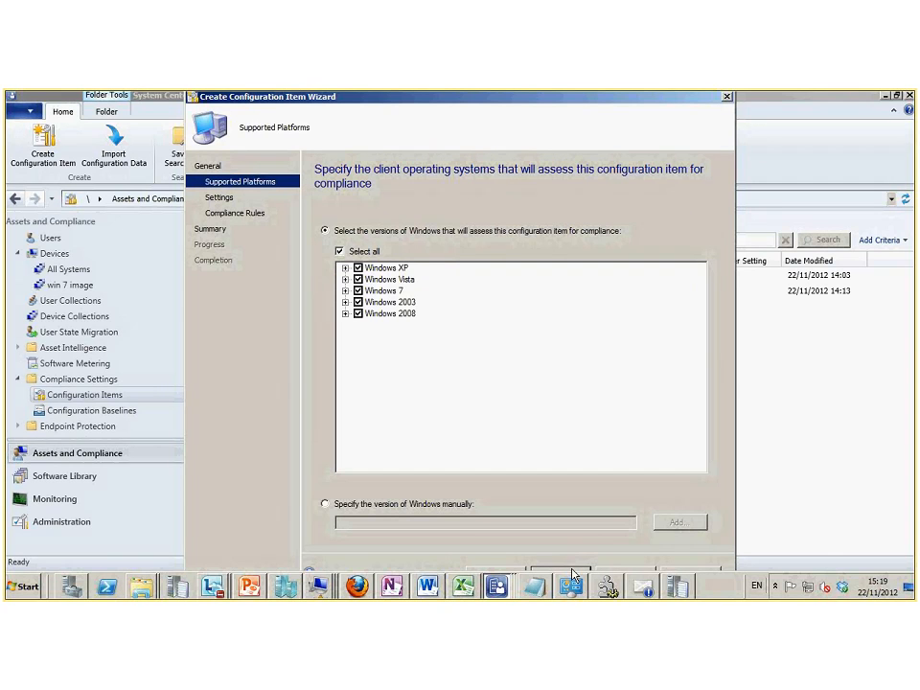
{"action": "left_click", "coordinate": [573, 571]}
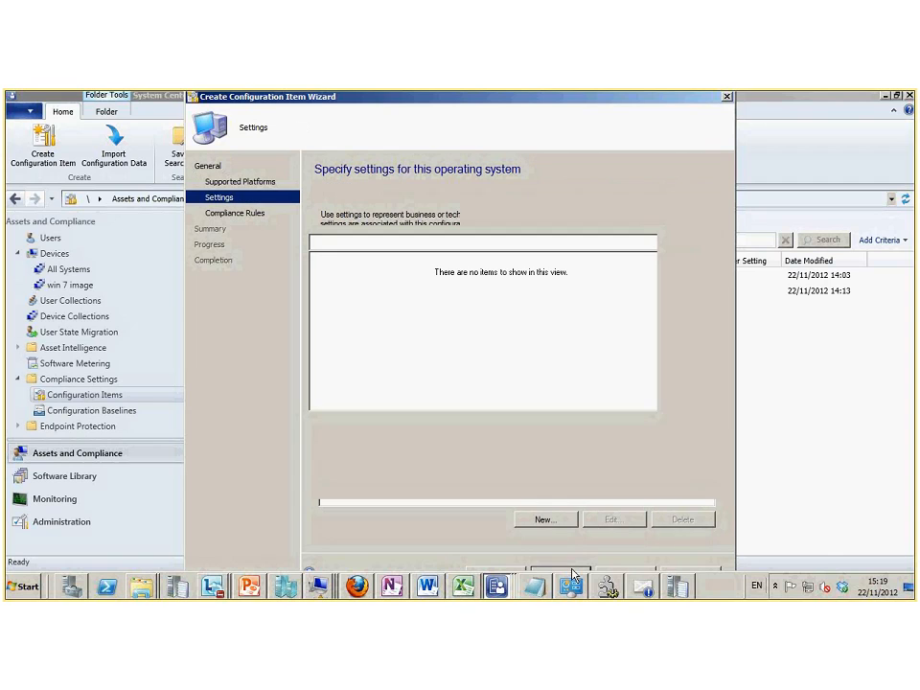
Add a new setting to the configuration item with the name "check a service is set to auto"
{"action": "left_click", "coordinate": [544, 519]}
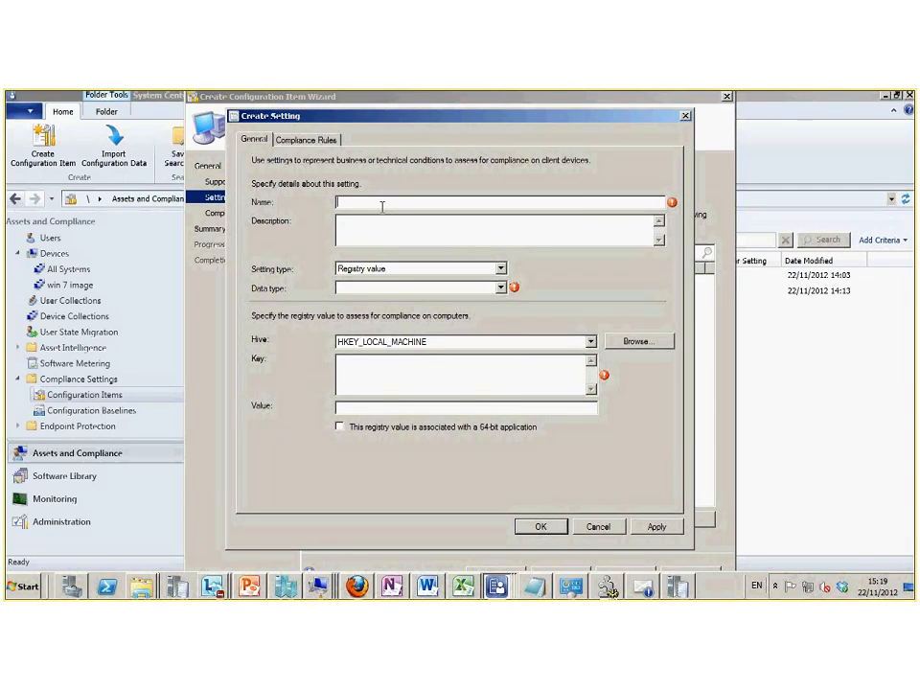
{"action": "type", "text": "ch"}
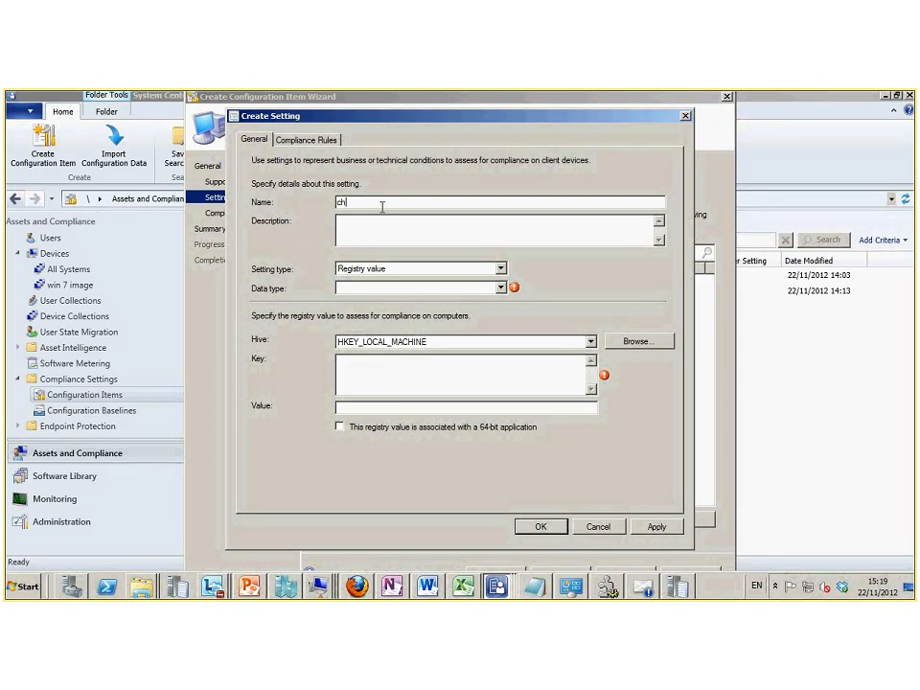
{"action": "type", "text": "eck a service is set to auto"}
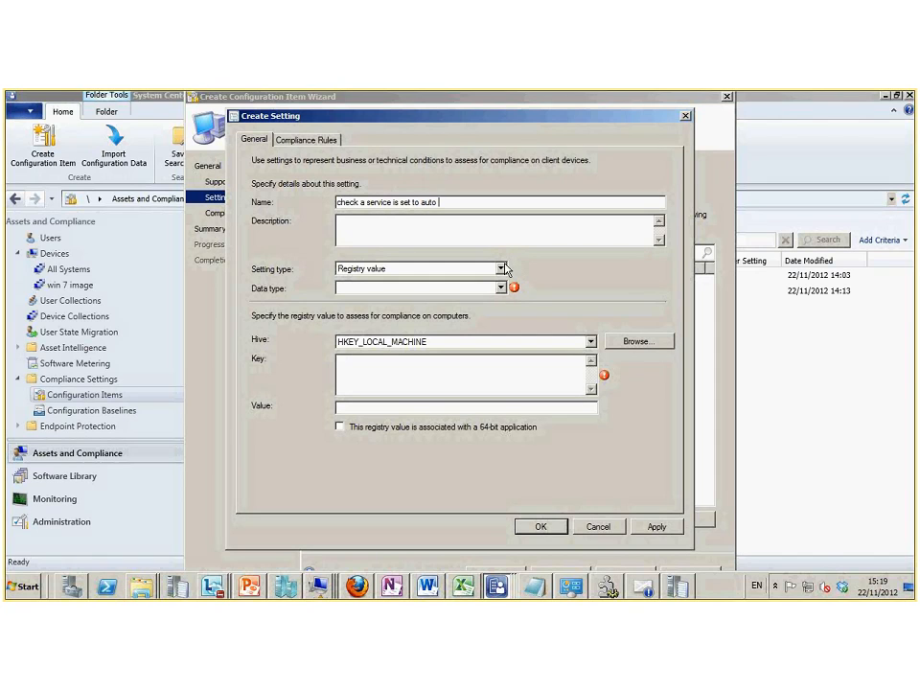
{"action": "left_click", "coordinate": [500, 270]}
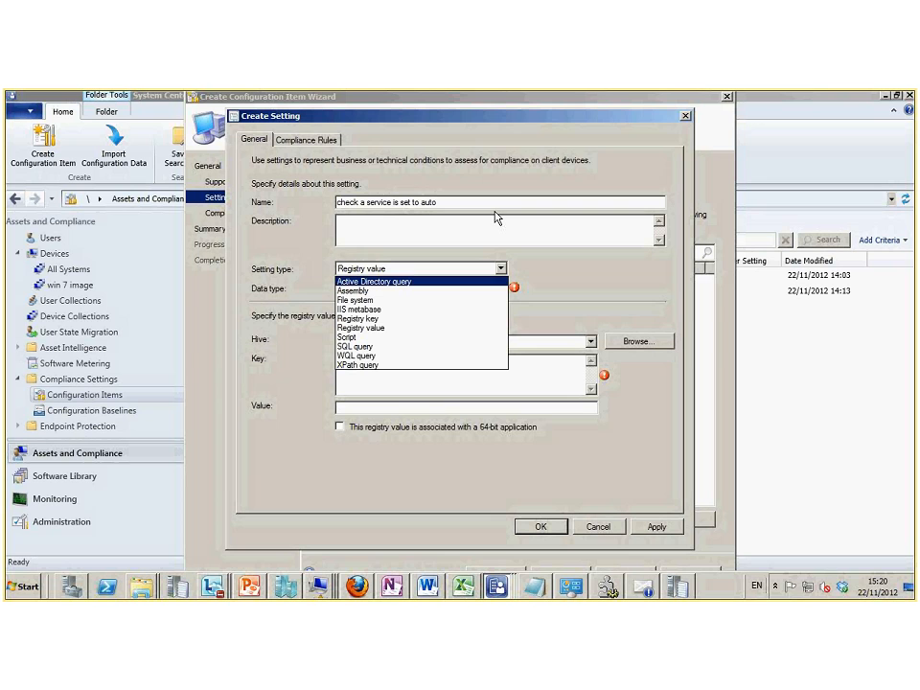
Rename the setting to "file system" and set its setting type to File system
{"action": "left_click_drag", "start_coordinate": [497, 203], "coordinate": [329, 200]}
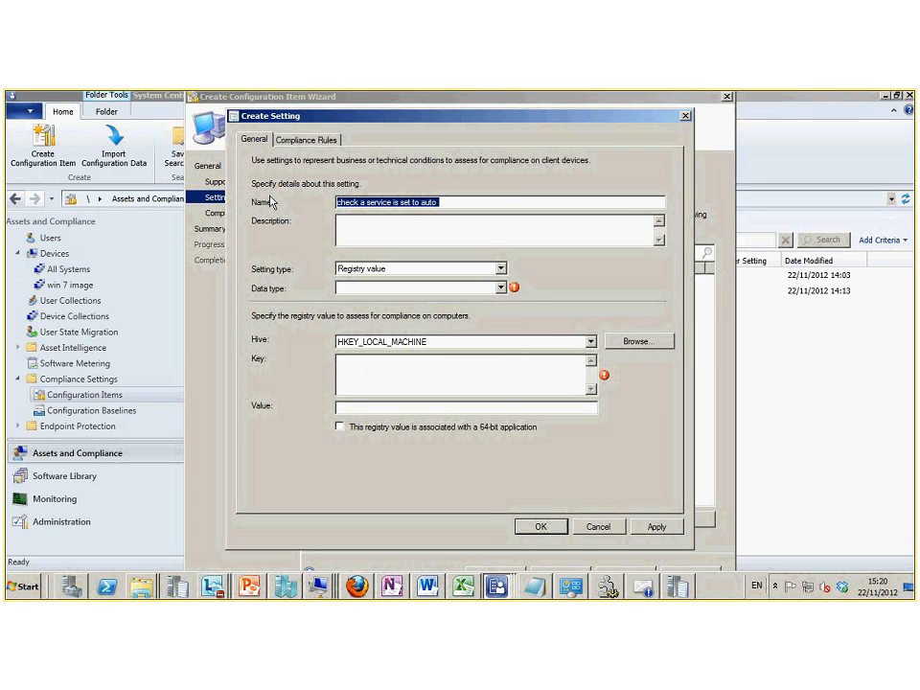
{"action": "type", "text": "file system"}
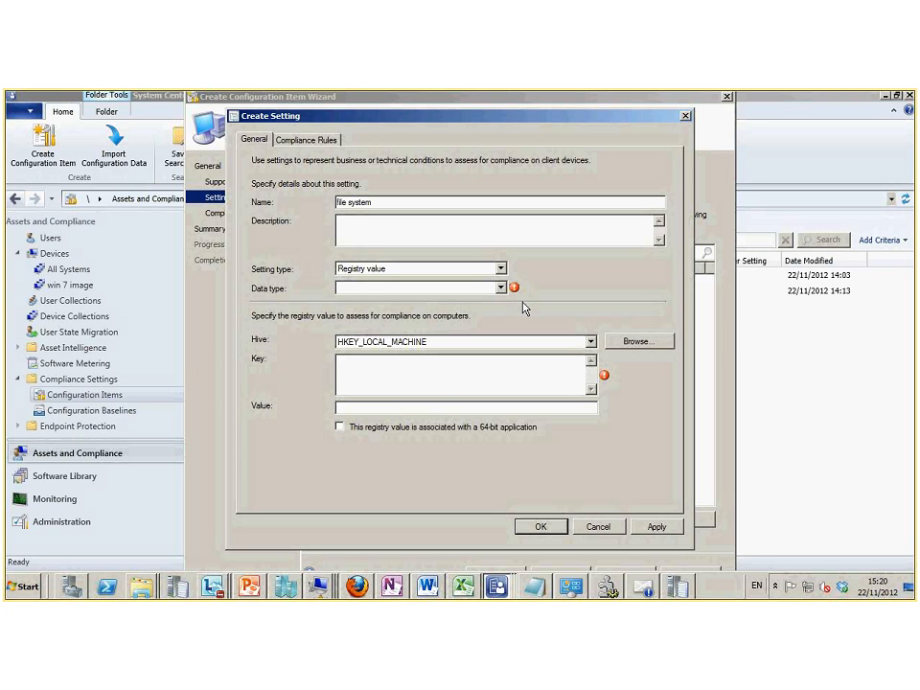
{"action": "left_click", "coordinate": [480, 268]}
{"action": "left_click", "coordinate": [468, 302]}
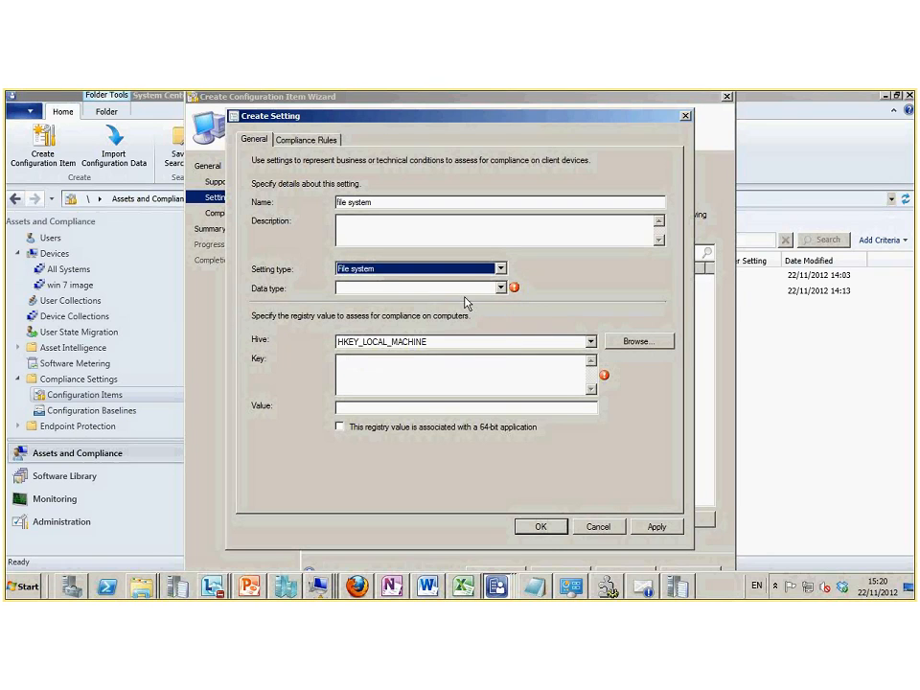
Browse for the file to assess, widening the browse window and selecting C:\Program Files (x86)\Microsoft.NET\Primary Interop Assemblies
{"action": "left_click", "coordinate": [630, 341]}
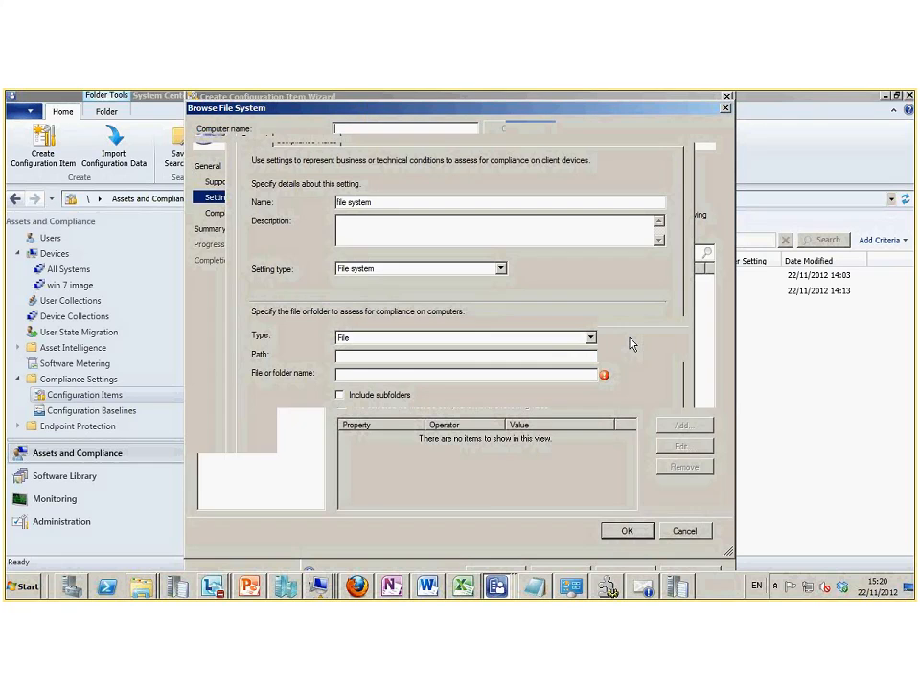
{"action": "left_click", "coordinate": [209, 170]}
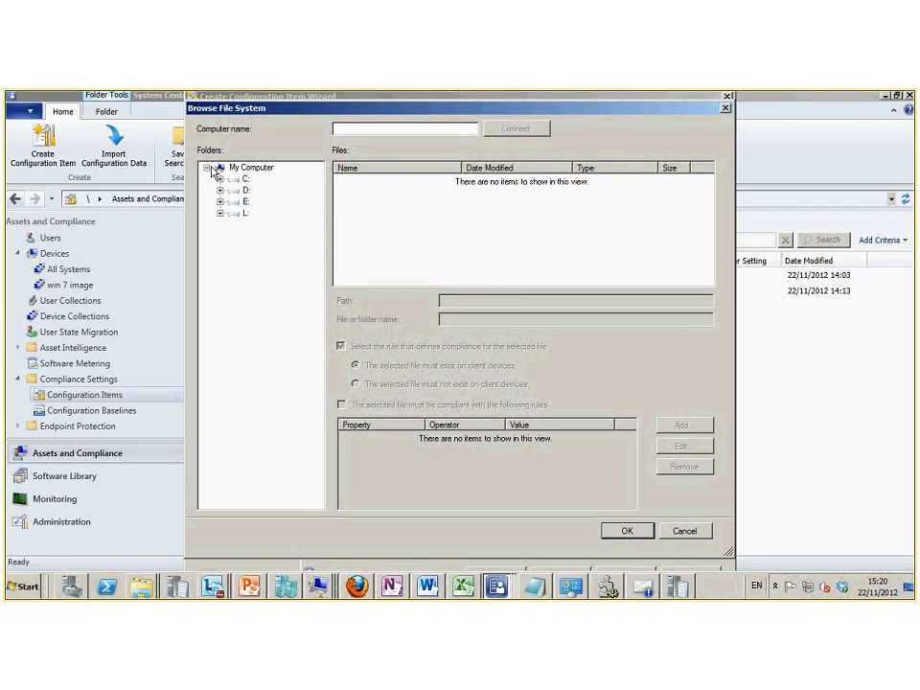
{"action": "left_click", "coordinate": [219, 178]}
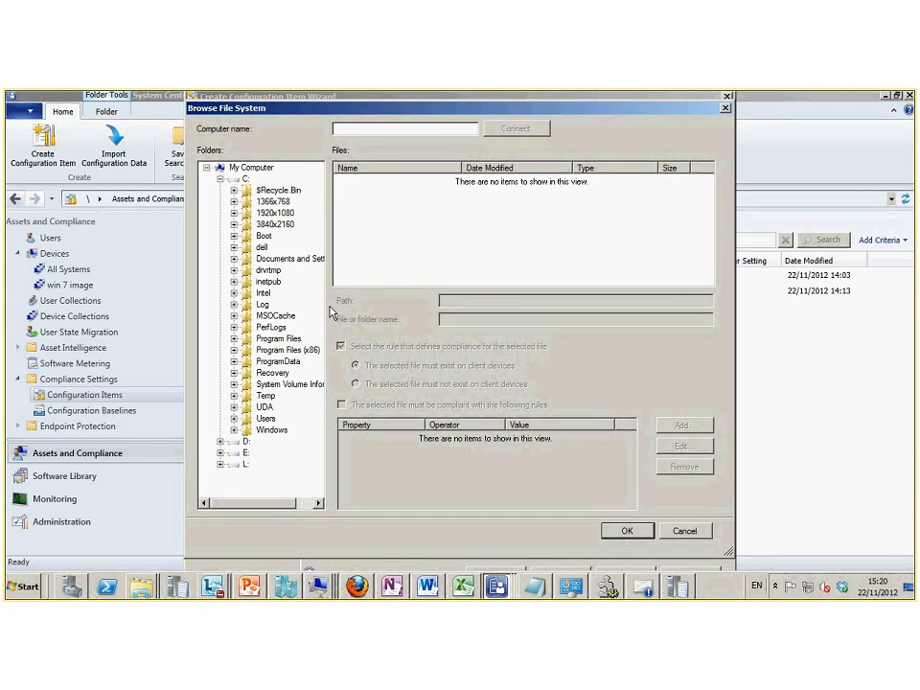
{"action": "left_click", "coordinate": [233, 351]}
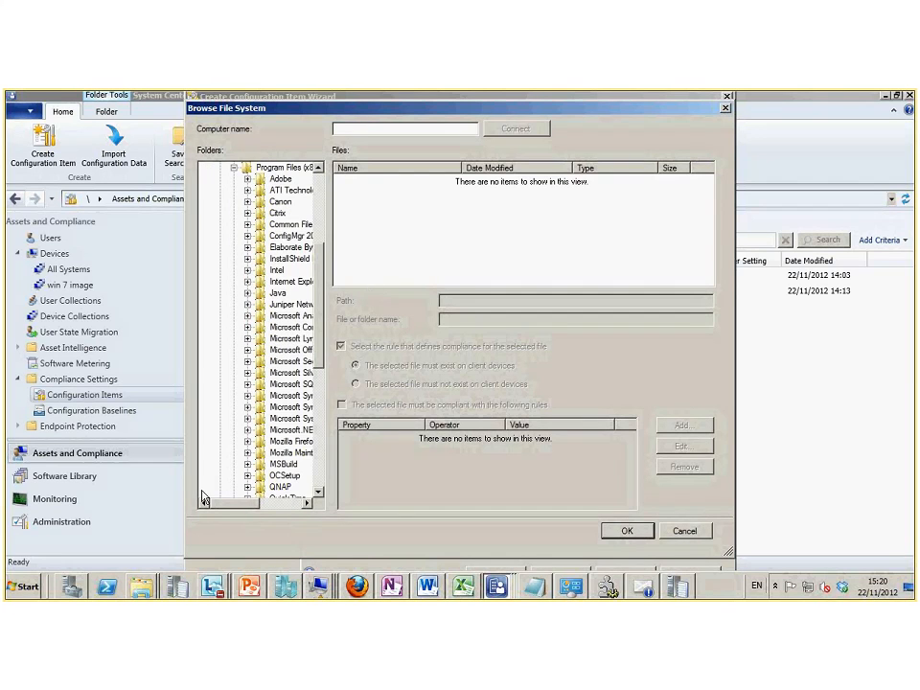
{"action": "left_click_drag", "start_coordinate": [183, 487], "coordinate": [96, 485]}
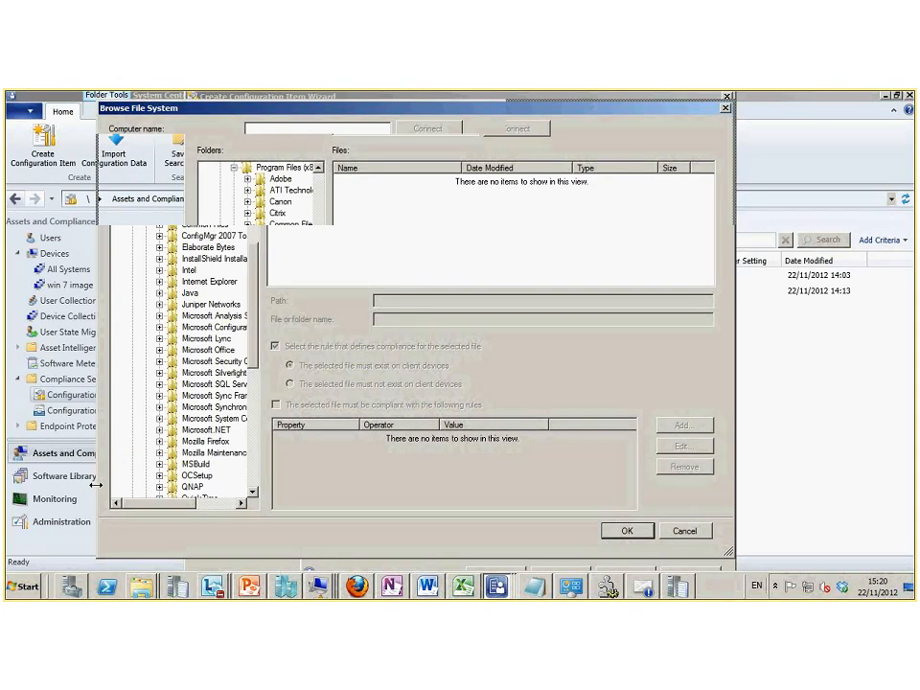
{"action": "left_click_drag", "start_coordinate": [164, 504], "coordinate": [185, 503]}
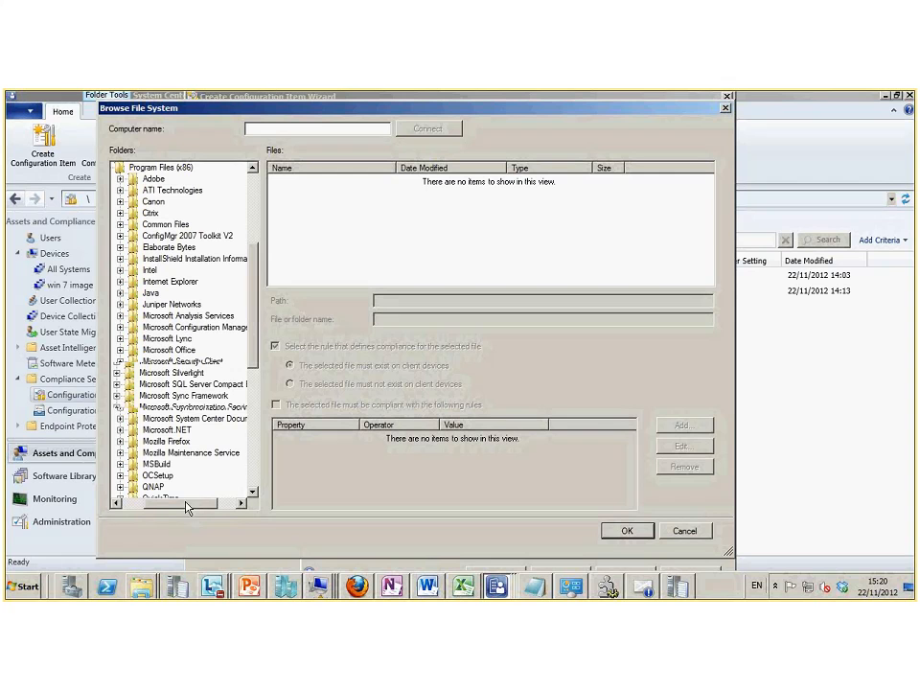
{"action": "left_click", "coordinate": [120, 429]}
{"action": "left_click", "coordinate": [197, 441]}
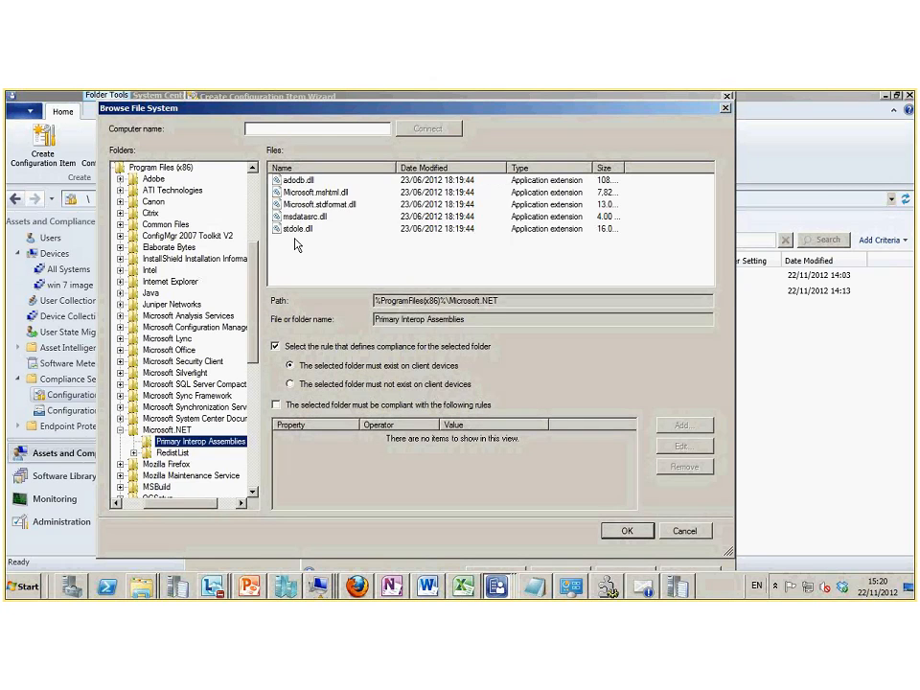
Choose stdole.dll as the file that must exist on client devices
{"action": "left_click", "coordinate": [299, 217]}
{"action": "left_click", "coordinate": [297, 230]}
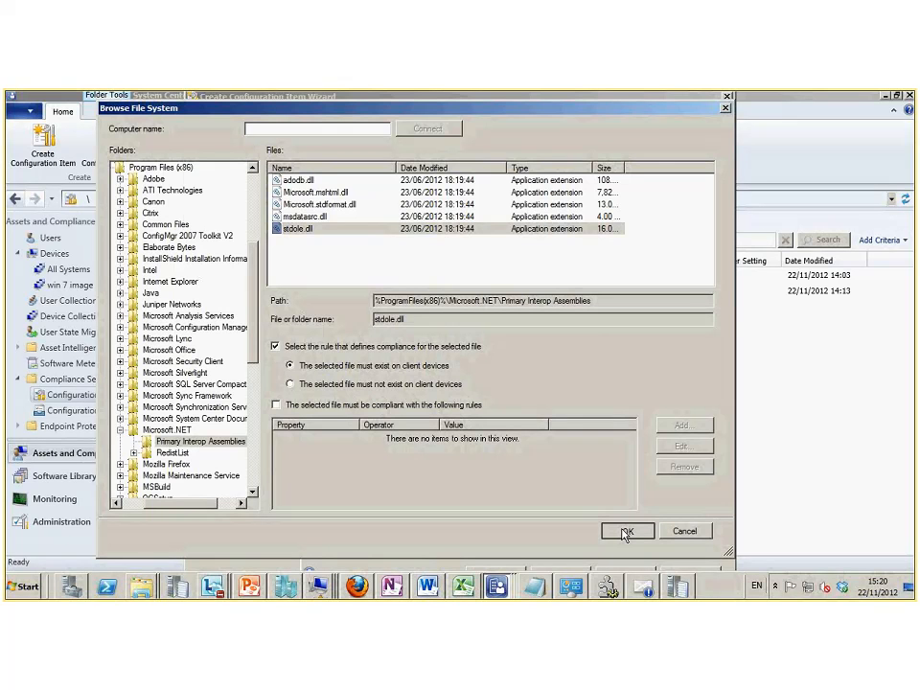
{"action": "left_click", "coordinate": [625, 533]}
Set the noncompliance severity of the "stdole.dll must exist" rule to Warning and save the file system setting
{"action": "left_click", "coordinate": [306, 141]}
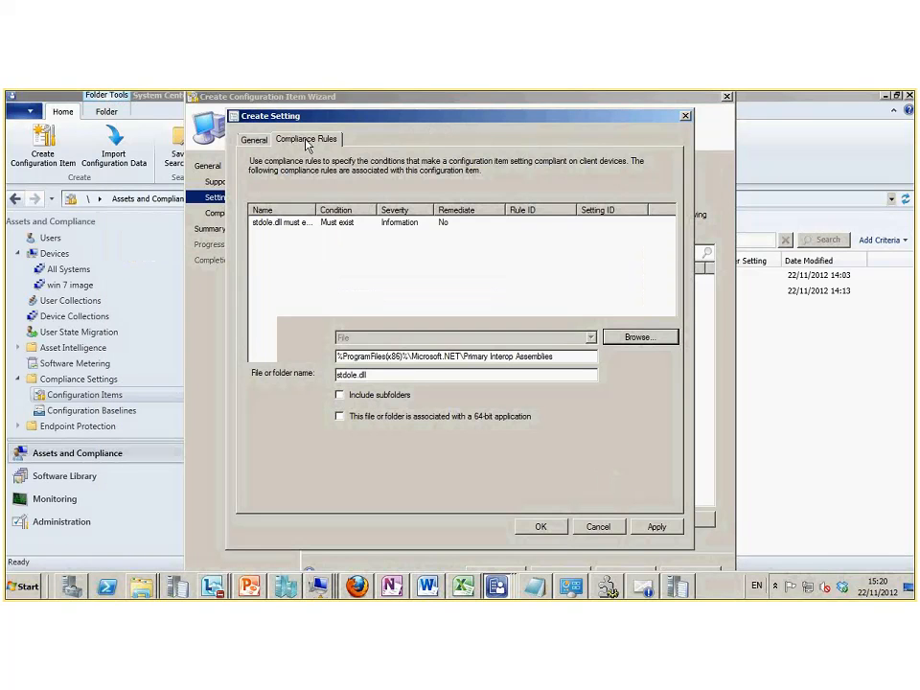
{"action": "left_click", "coordinate": [312, 227]}
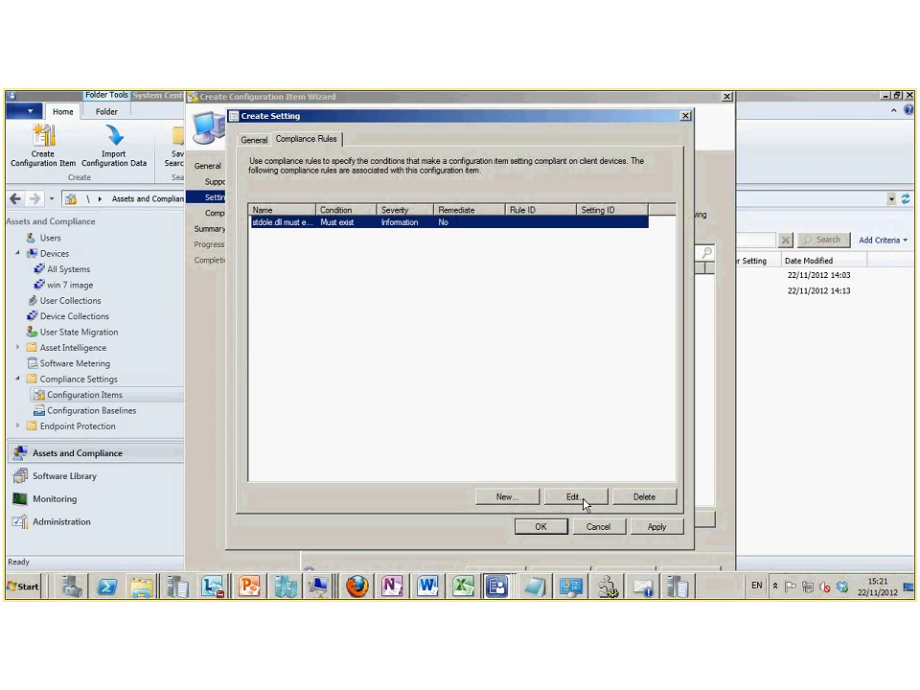
{"action": "left_click", "coordinate": [572, 497]}
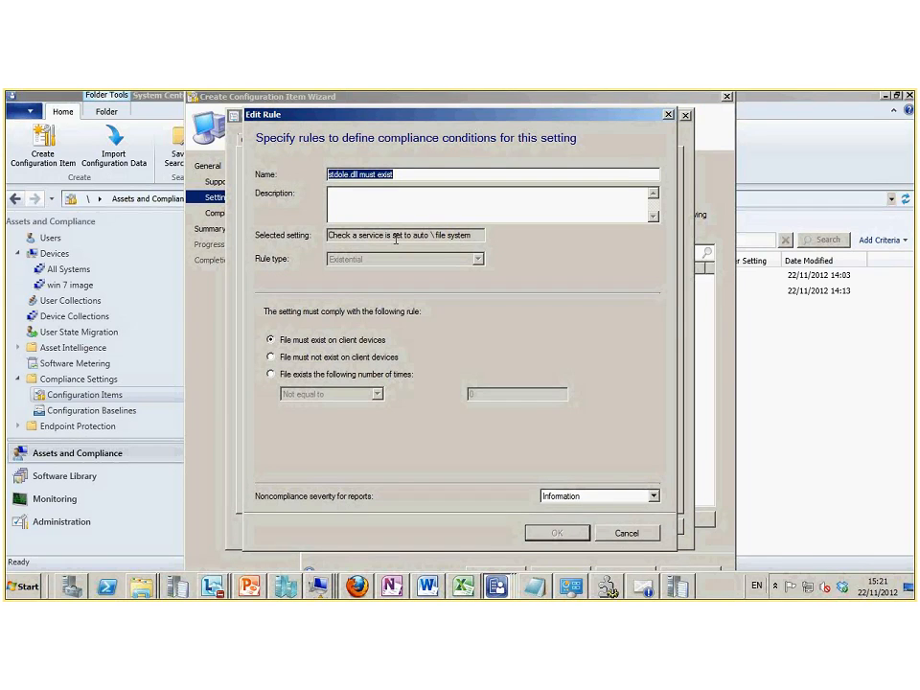
{"action": "left_click", "coordinate": [638, 498]}
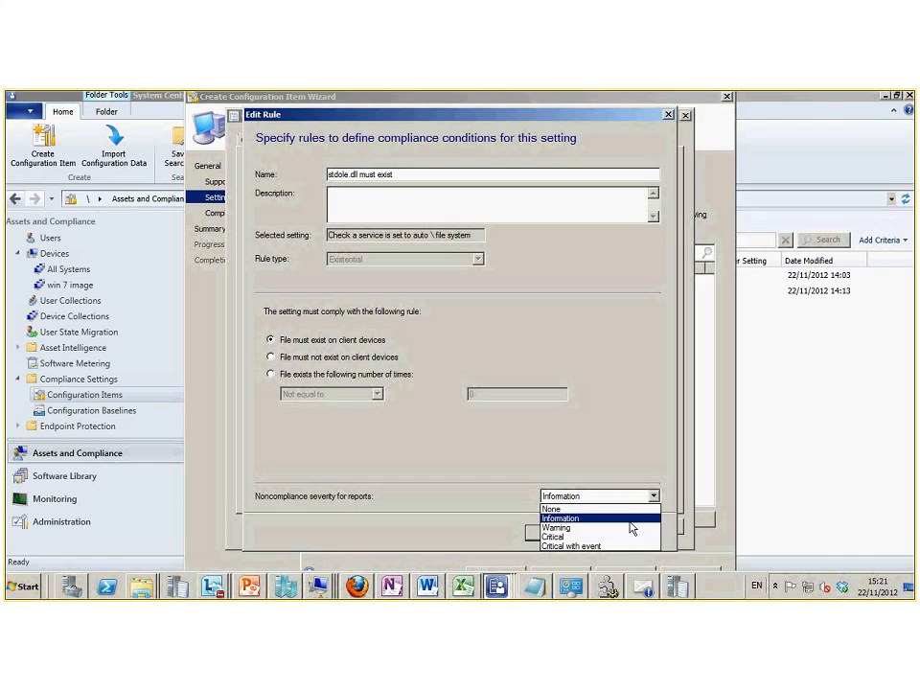
{"action": "left_click", "coordinate": [630, 528]}
{"action": "left_click", "coordinate": [559, 534]}
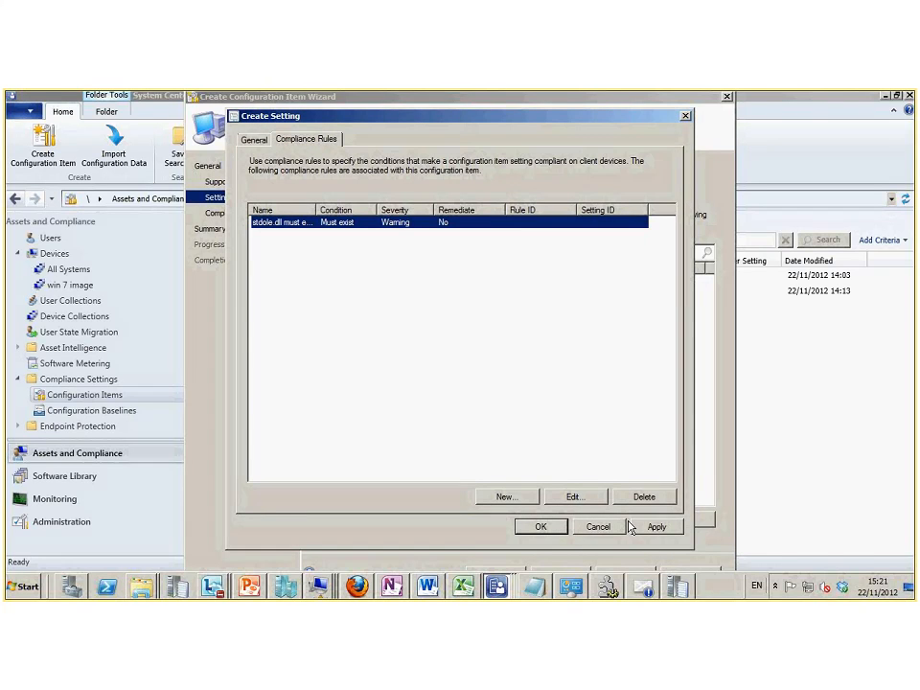
{"action": "left_click", "coordinate": [555, 530]}
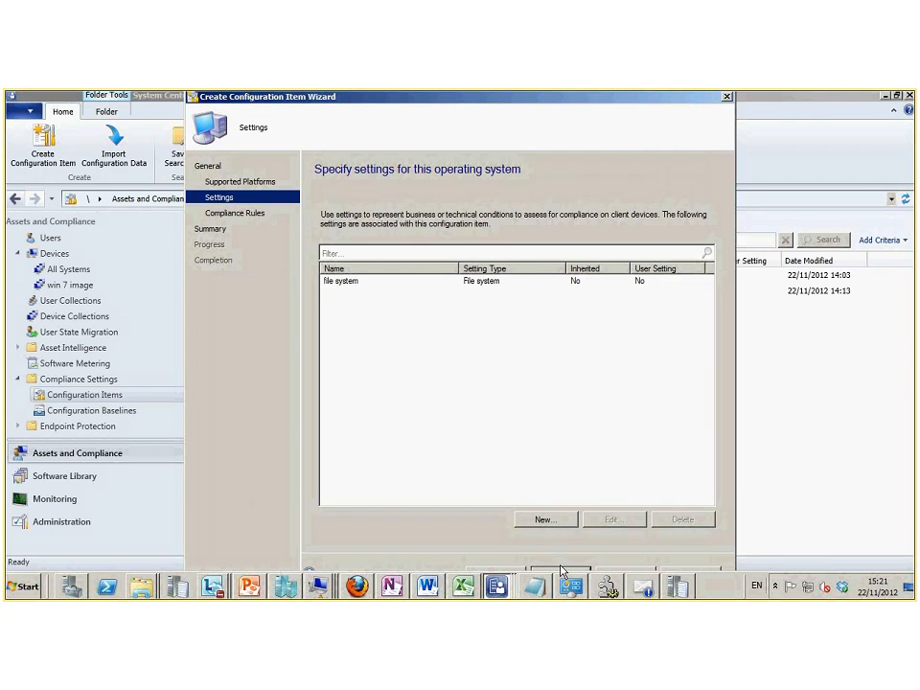
Accept the compliance rules and summary to finish creating the "Check a service is set to auto" configuration item
{"action": "left_click", "coordinate": [562, 571]}
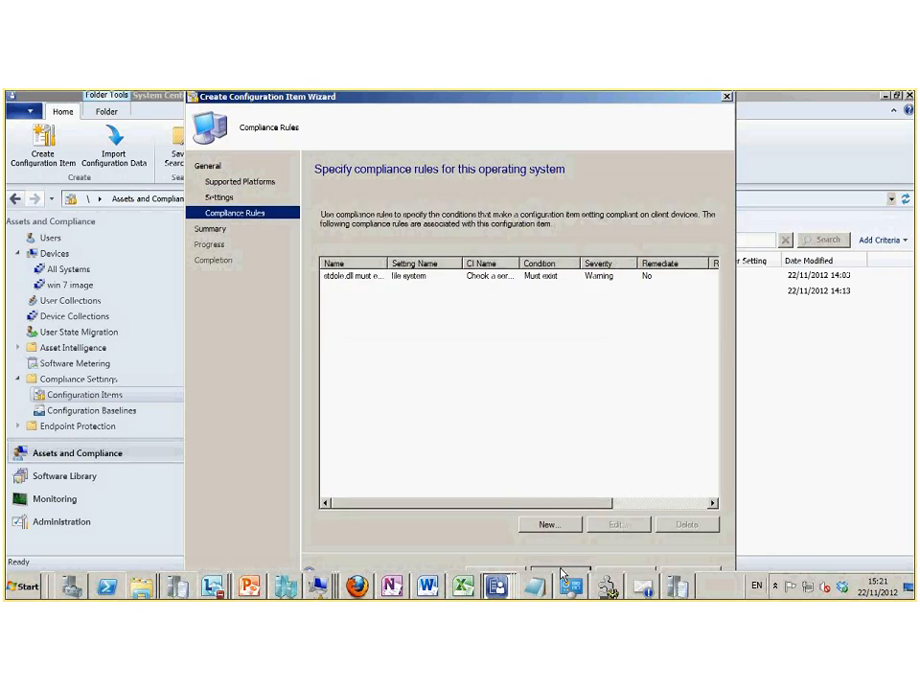
{"action": "left_click", "coordinate": [561, 572]}
{"action": "left_click", "coordinate": [562, 572]}
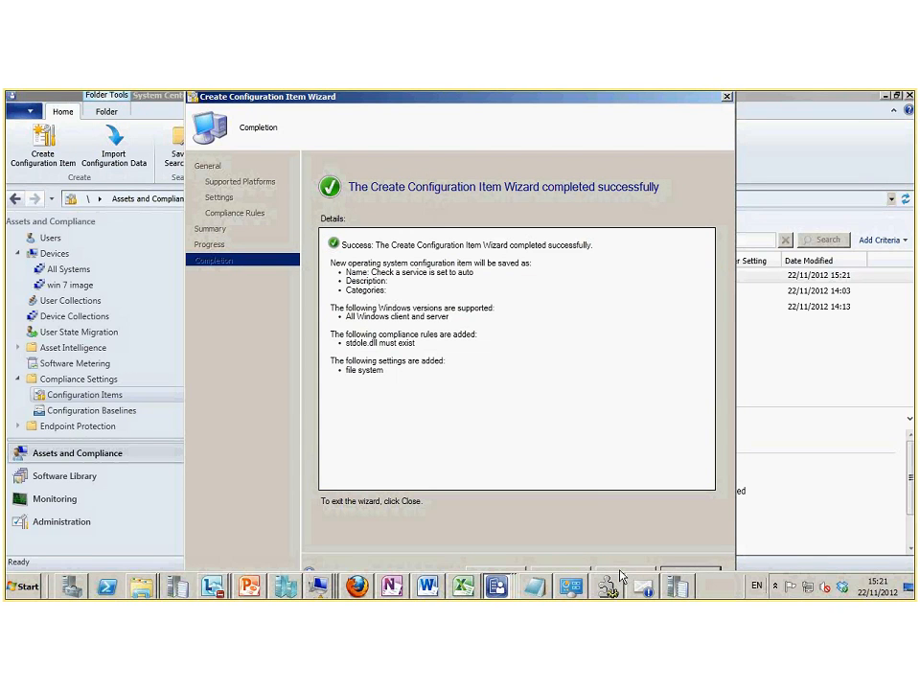
{"action": "left_click", "coordinate": [678, 567]}
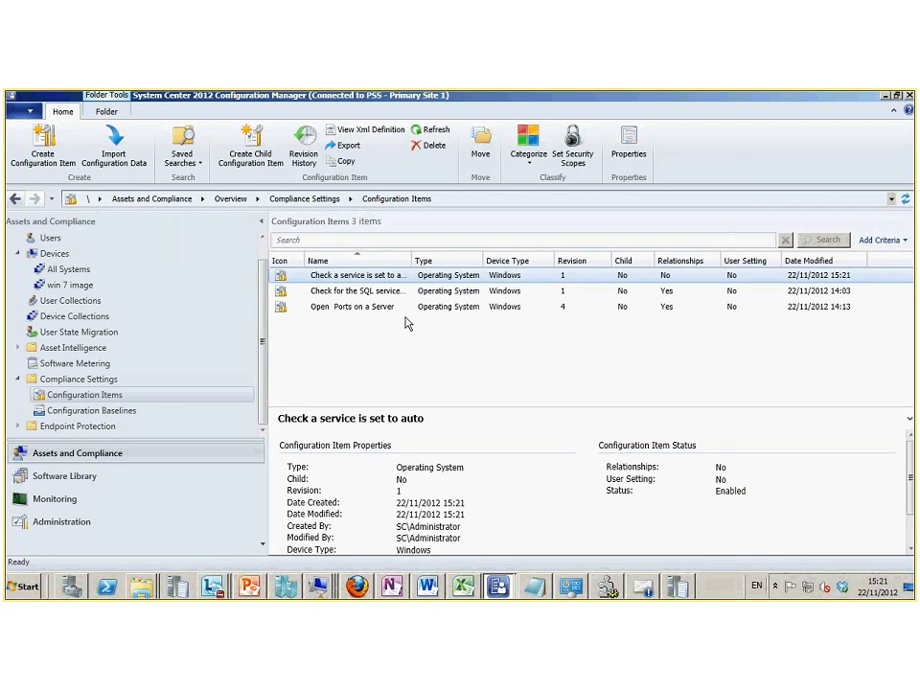
Start a new Windows configuration item named "service is set to auto", keeping the default supported platforms
{"action": "right_click", "coordinate": [320, 333]}
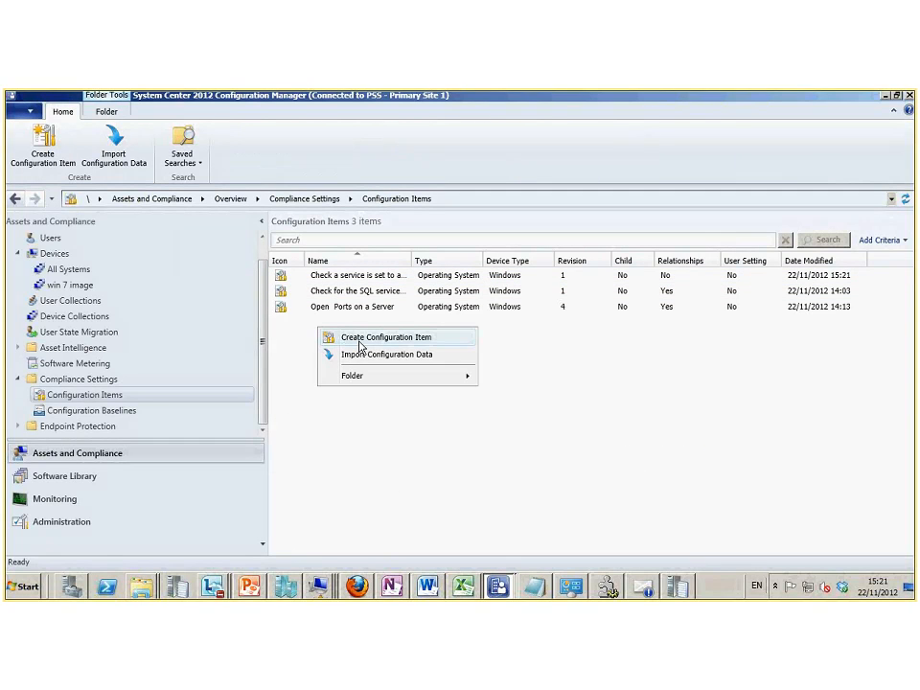
{"action": "left_click", "coordinate": [359, 341]}
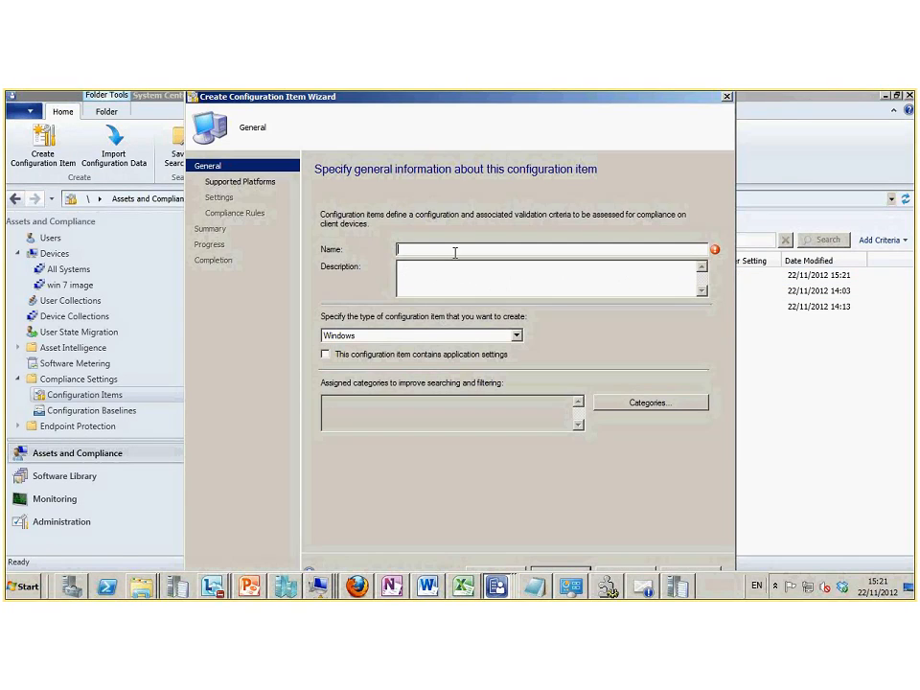
{"action": "type", "text": "servioces"}
{"action": "key", "text": "BackSpace"}
{"action": "key", "text": "BackSpace"}
{"action": "key", "text": "BackSpace"}
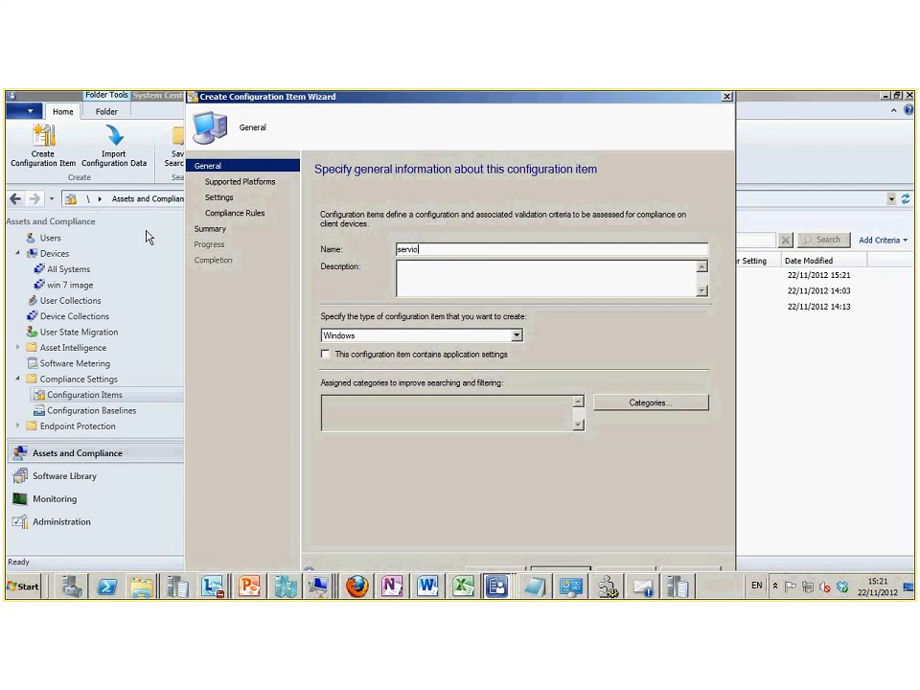
{"action": "key", "text": "BackSpace"}
{"action": "type", "text": "ce is set to autop"}
{"action": "key", "text": "BackSpace"}
{"action": "left_click", "coordinate": [558, 572]}
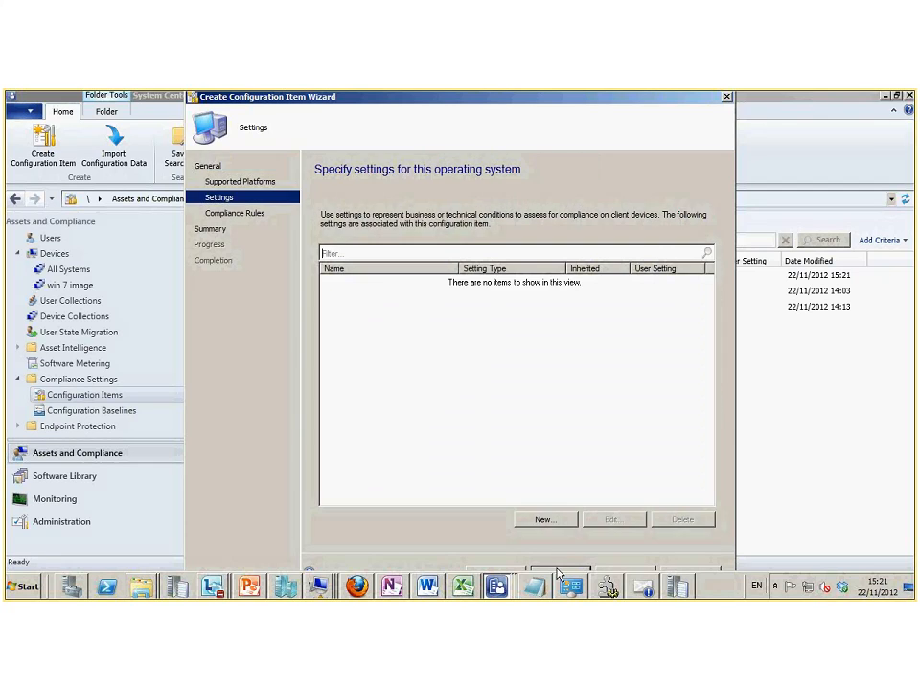
Add a setting named "hyper v set to auto" with setting type WQL query and data type String
{"action": "left_click", "coordinate": [543, 520]}
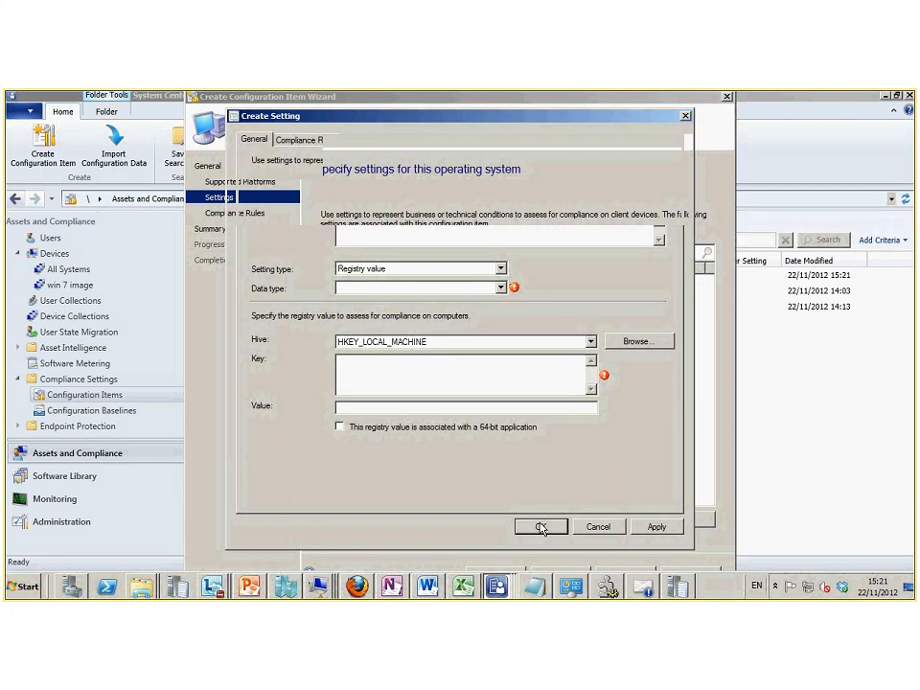
{"action": "type", "text": "hyper v se"}
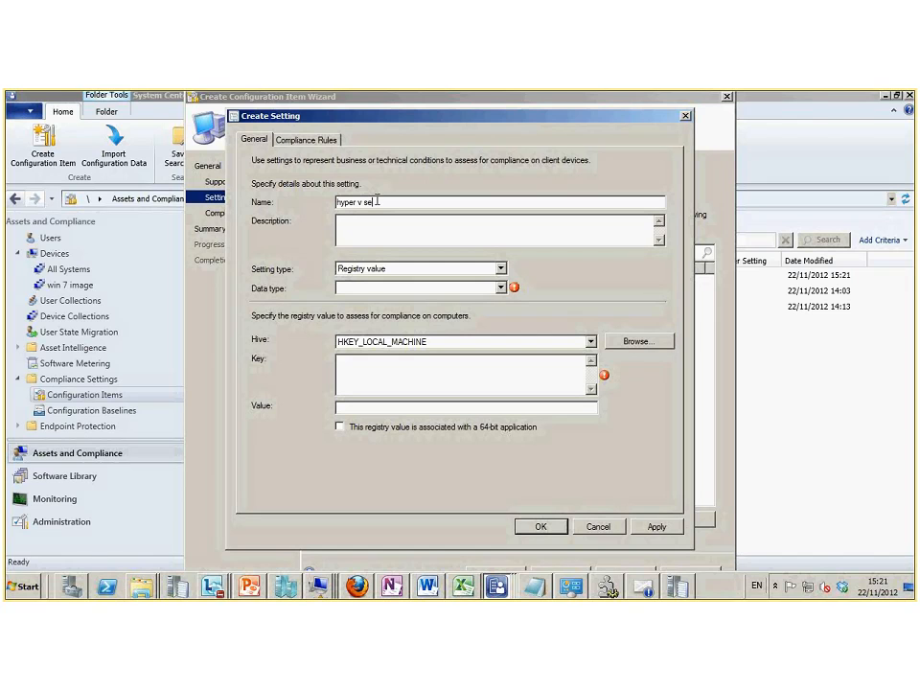
{"action": "type", "text": "t to auto"}
{"action": "left_click", "coordinate": [501, 269]}
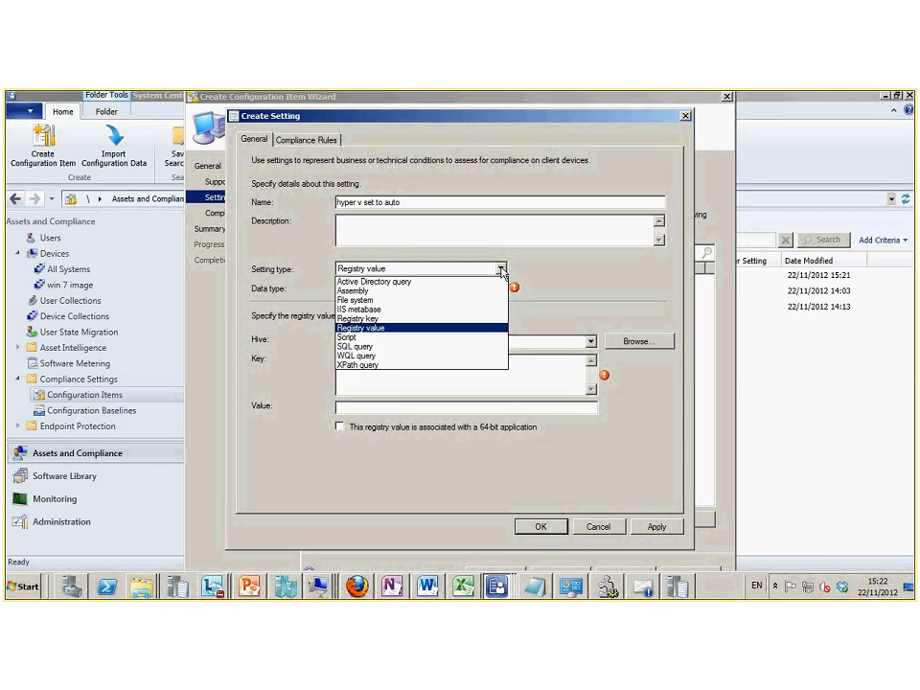
{"action": "left_click", "coordinate": [444, 357]}
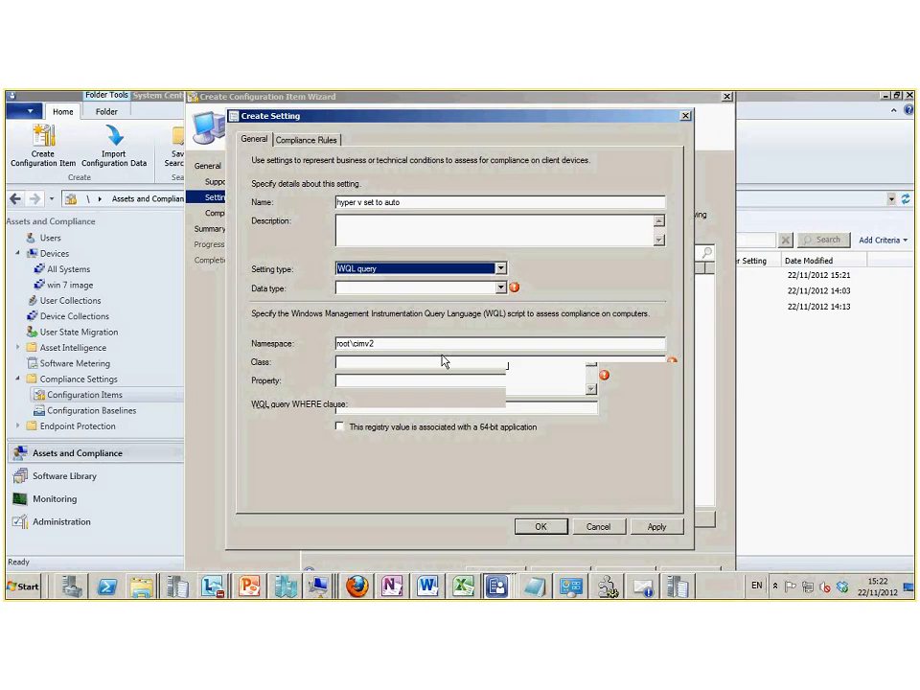
{"action": "left_click", "coordinate": [500, 288]}
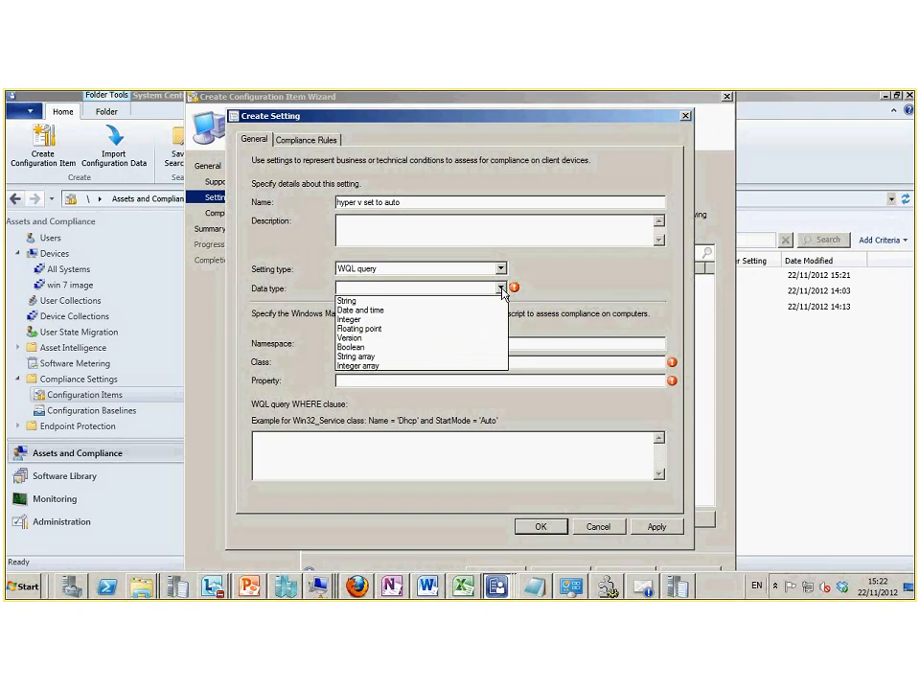
{"action": "left_click", "coordinate": [495, 302]}
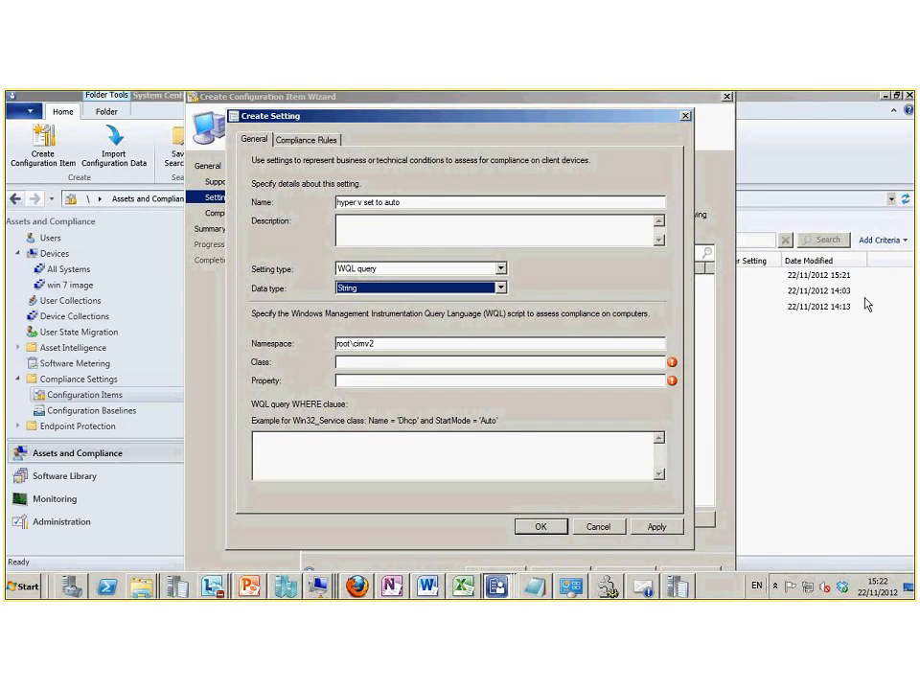
Define the WQL query with class Win32_Service, property Startmode and WHERE clause "Hyperv"
{"action": "left_click", "coordinate": [372, 362]}
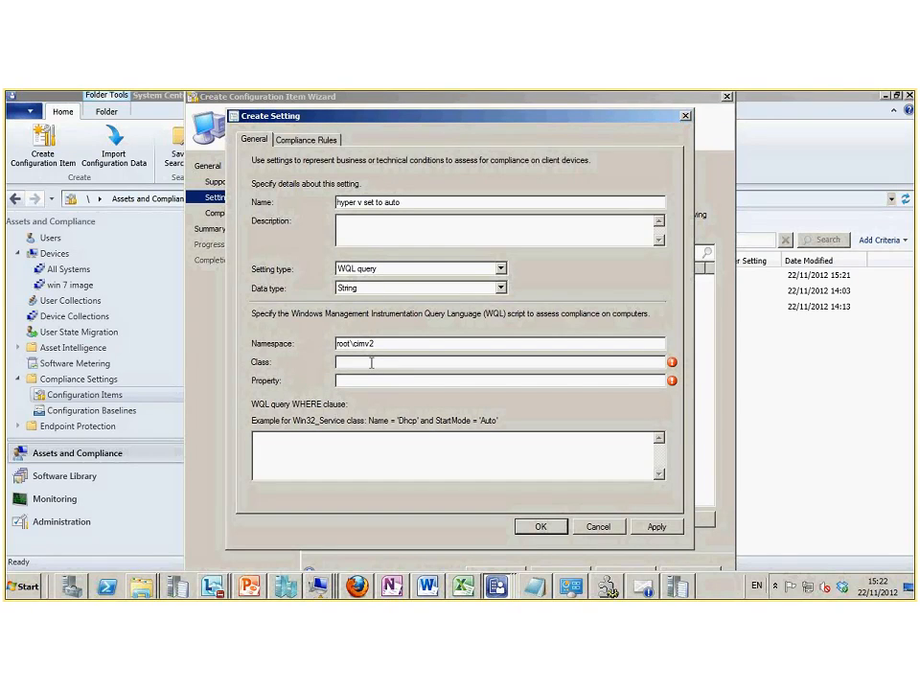
{"action": "type", "text": "Win32_Service"}
{"action": "left_click", "coordinate": [361, 381]}
{"action": "type", "text": "Hy"}
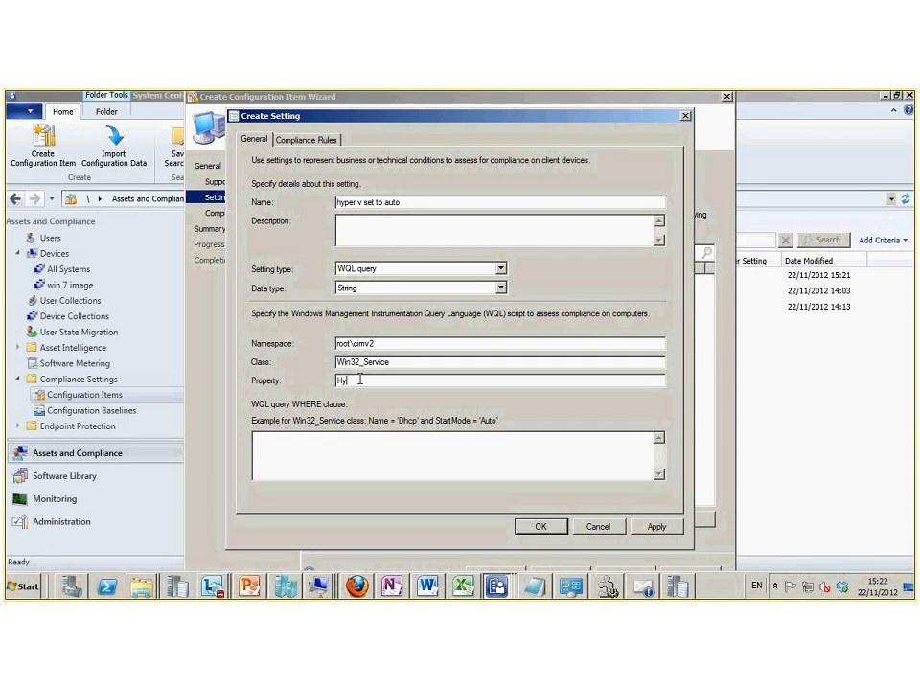
{"action": "key", "text": "BackSpace"}
{"action": "type", "text": "Startmode"}
{"action": "left_click", "coordinate": [331, 437]}
{"action": "type", "text": "Hyperv"}
Add a compliance rule requiring the value to equal "auto", with remediation and missing-instance noncompliance reporting enabled, and save the setting
{"action": "left_click", "coordinate": [288, 141]}
{"action": "left_click", "coordinate": [494, 497]}
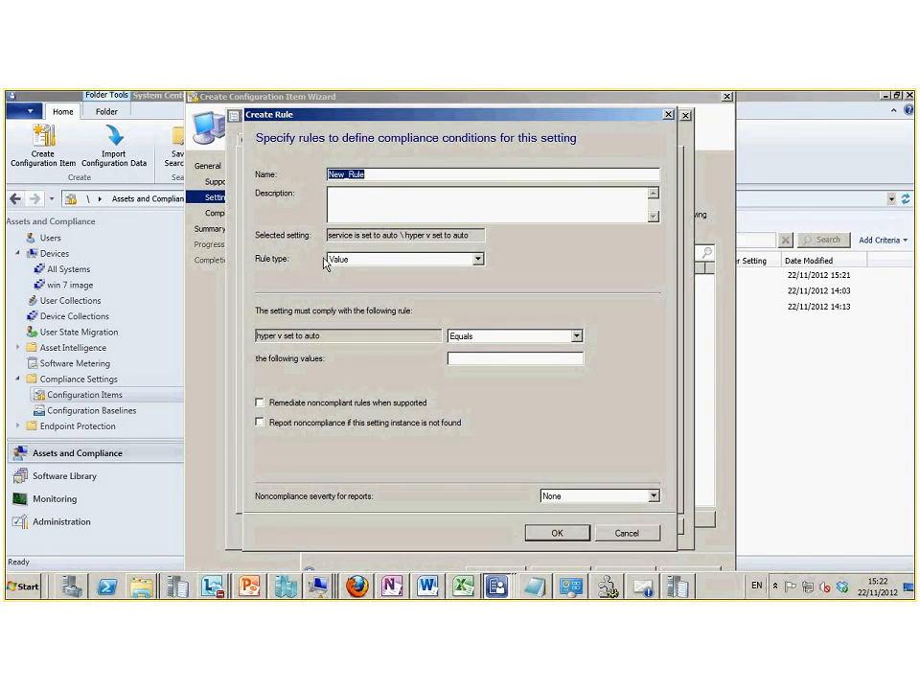
{"action": "left_click", "coordinate": [484, 360]}
{"action": "type", "text": "auto"}
{"action": "left_click", "coordinate": [259, 402]}
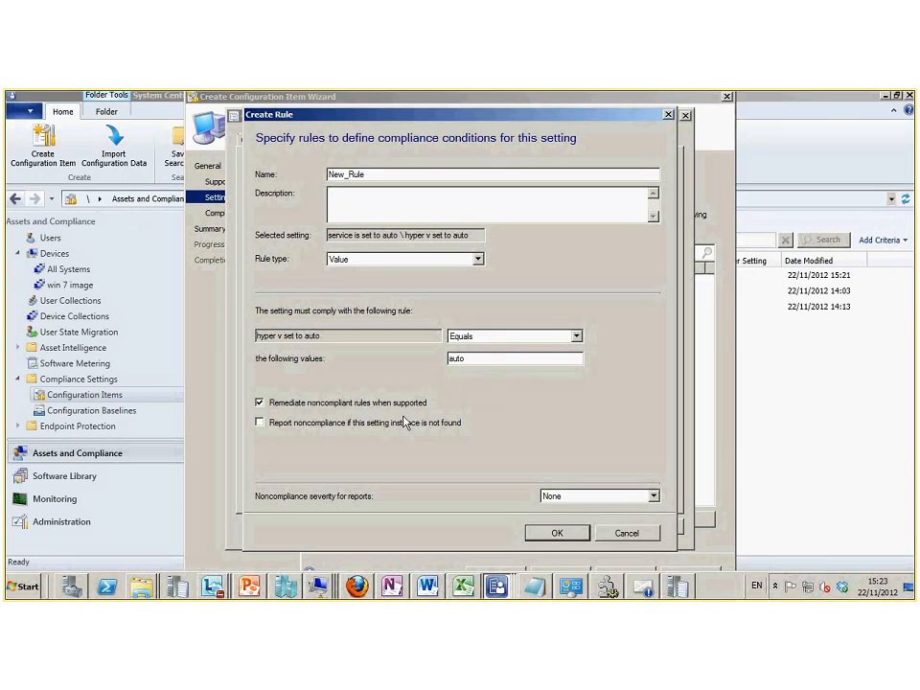
{"action": "left_click", "coordinate": [372, 426]}
{"action": "left_click", "coordinate": [560, 533]}
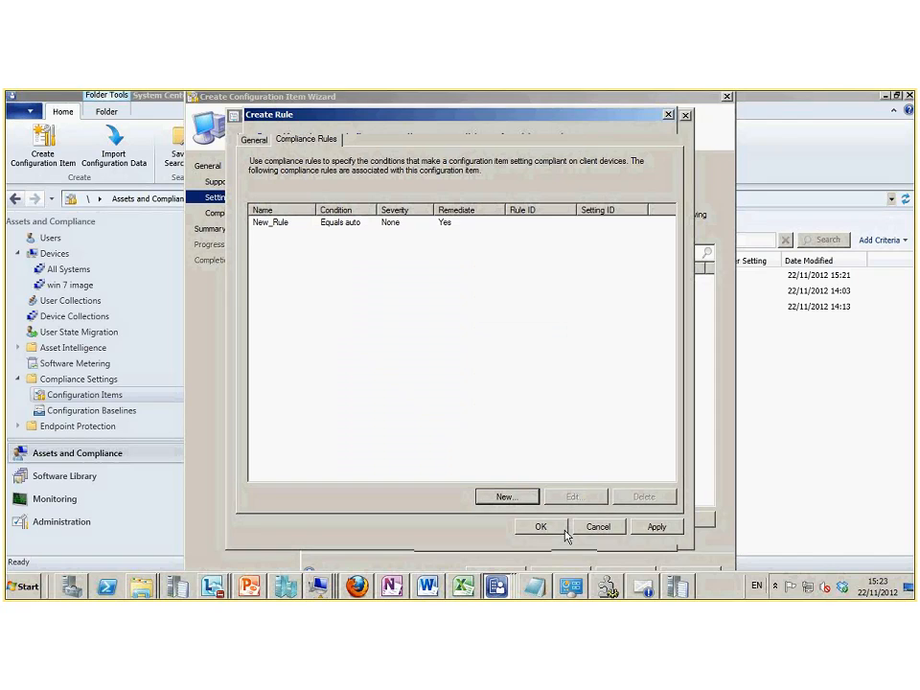
{"action": "left_click", "coordinate": [654, 533]}
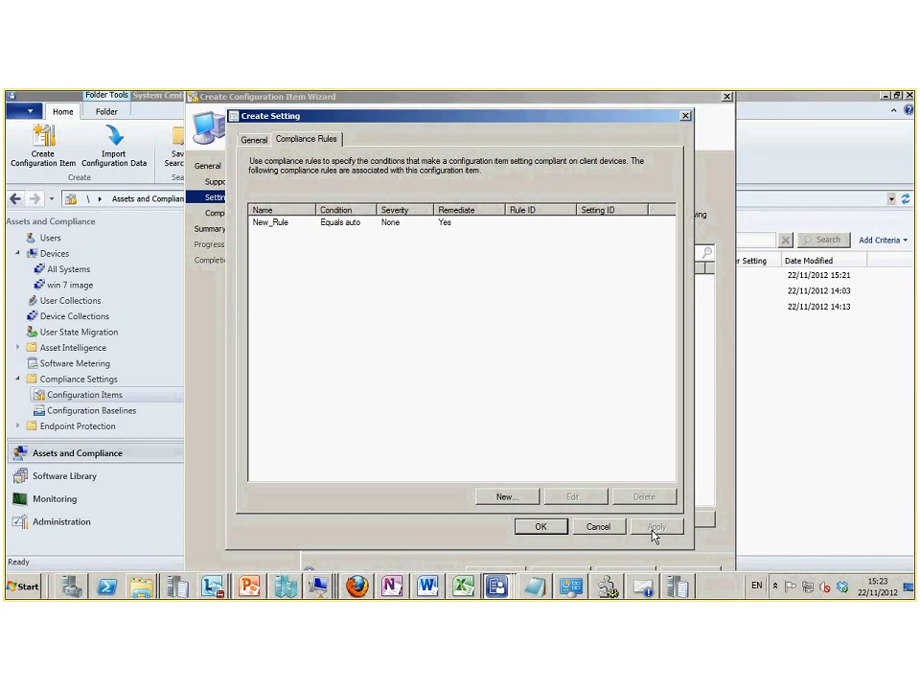
{"action": "left_click", "coordinate": [548, 528]}
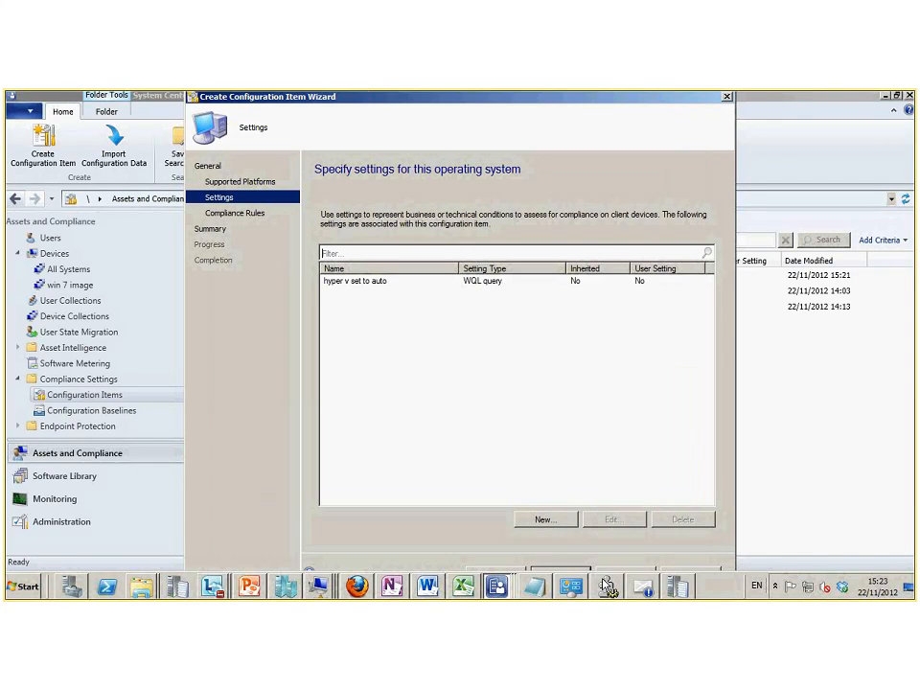
Accept the compliance rules and summary to finish creating the "service is set to auto" configuration item
{"action": "left_click", "coordinate": [575, 571]}
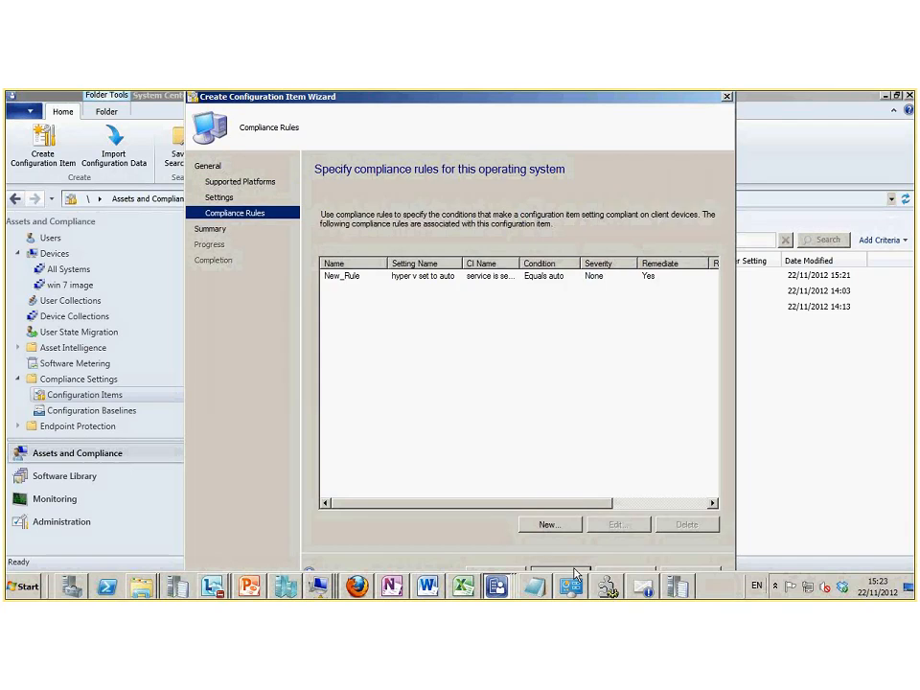
{"action": "left_click", "coordinate": [575, 571]}
{"action": "left_click", "coordinate": [575, 571]}
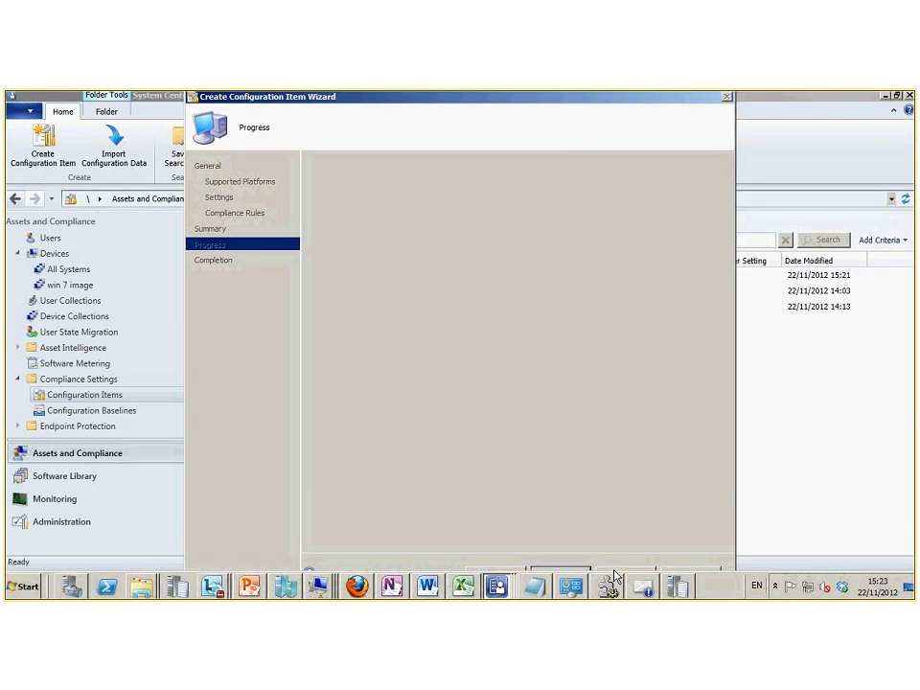
{"action": "left_click", "coordinate": [684, 572]}
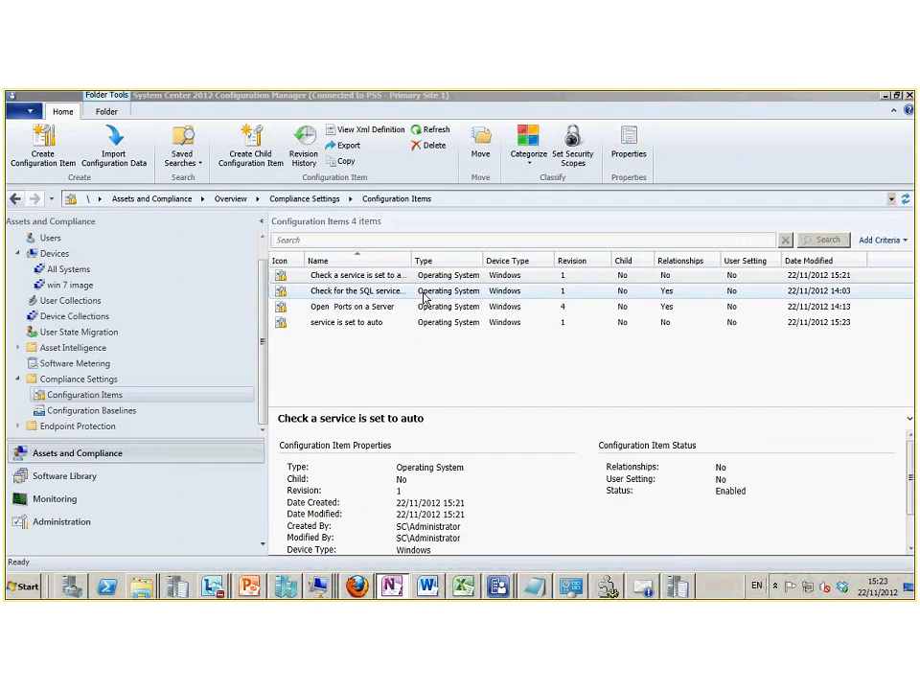
Widen the Name column to fit the item names and review the settings of "Check a service is set to auto"
{"action": "left_click_drag", "start_coordinate": [414, 261], "coordinate": [418, 261]}
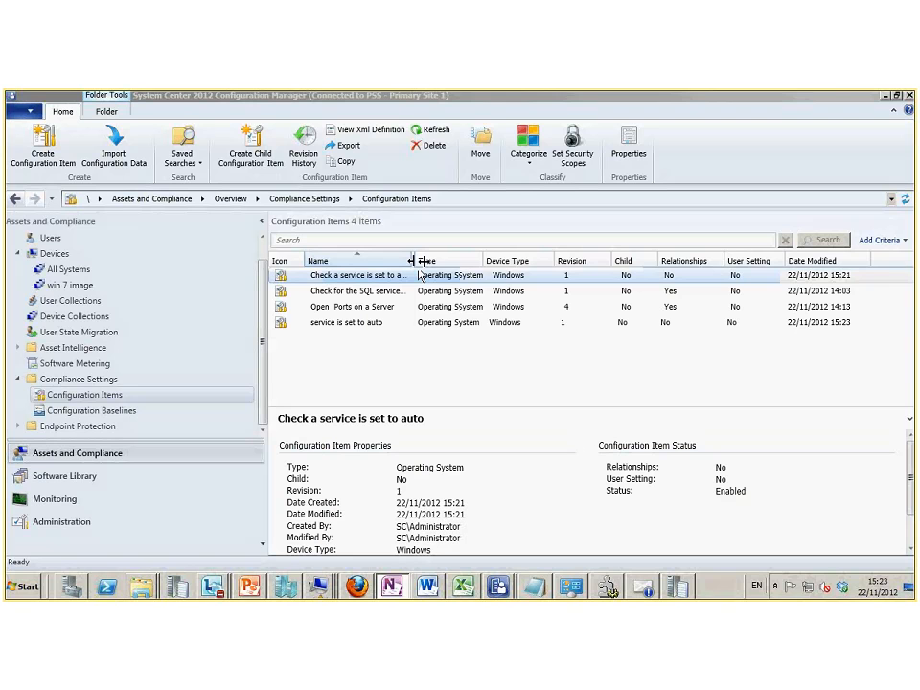
{"action": "double_click", "coordinate": [416, 260]}
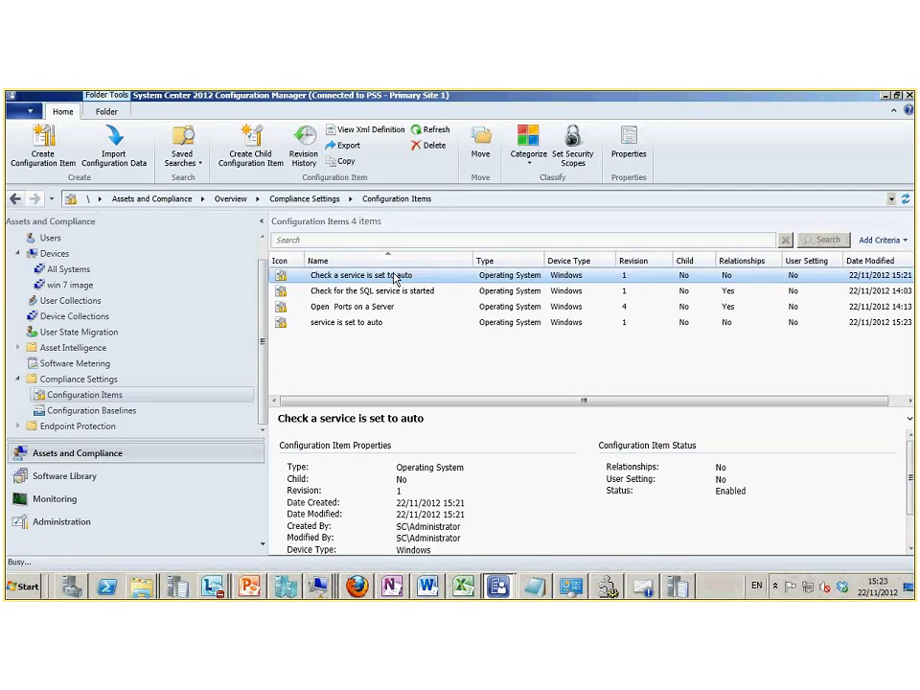
{"action": "double_click", "coordinate": [396, 278]}
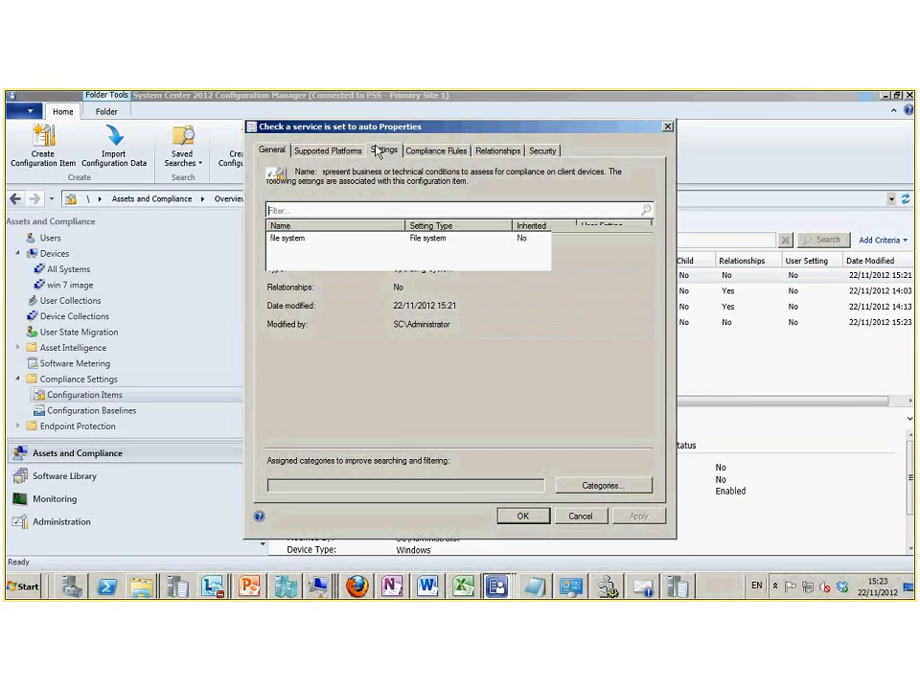
{"action": "left_click", "coordinate": [668, 128]}
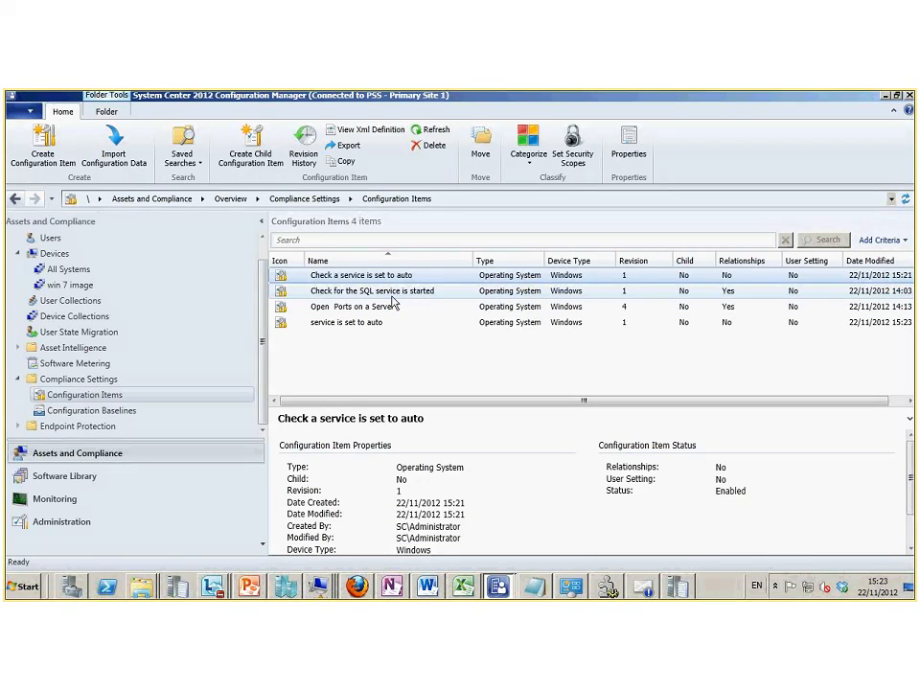
Review the "Check that the SQL agent is running" WQL setting and its compliance rules in "Check for the SQL service is started"
{"action": "left_click", "coordinate": [380, 297]}
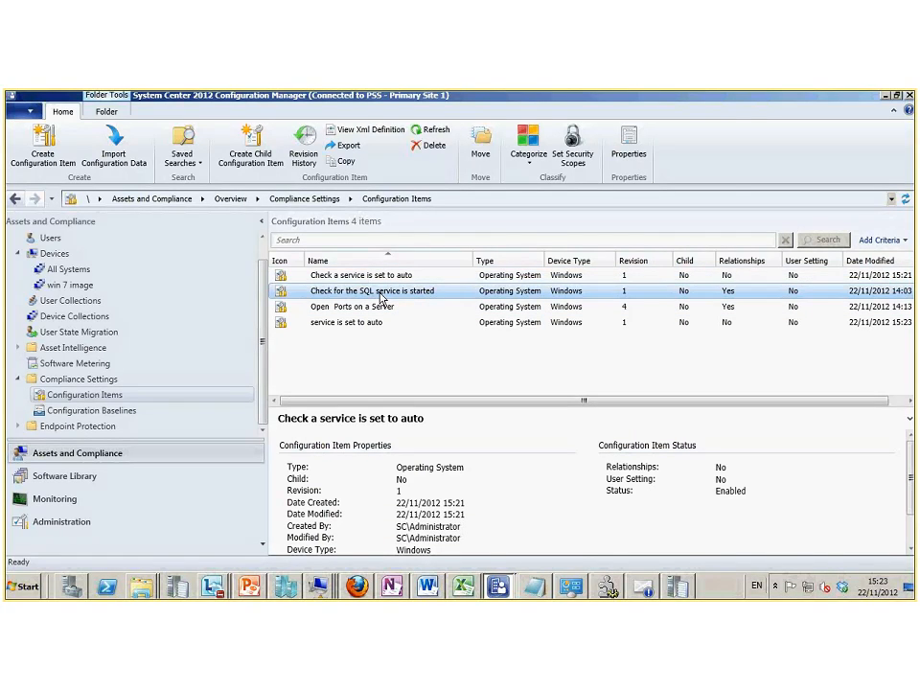
{"action": "right_click", "coordinate": [381, 297]}
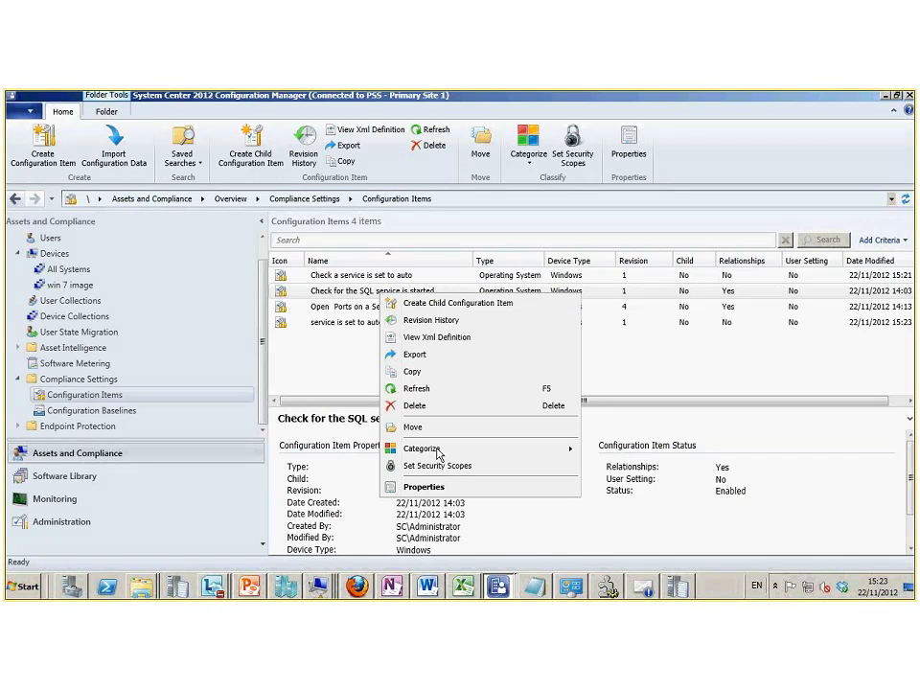
{"action": "left_click", "coordinate": [424, 487]}
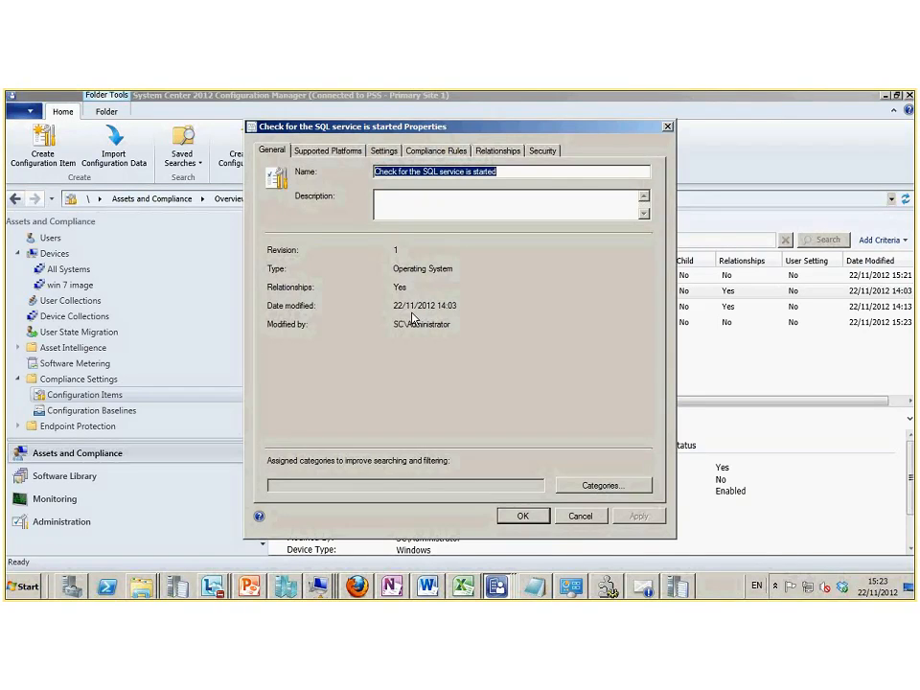
{"action": "left_click", "coordinate": [383, 150]}
{"action": "left_click", "coordinate": [373, 238]}
{"action": "left_click", "coordinate": [554, 481]}
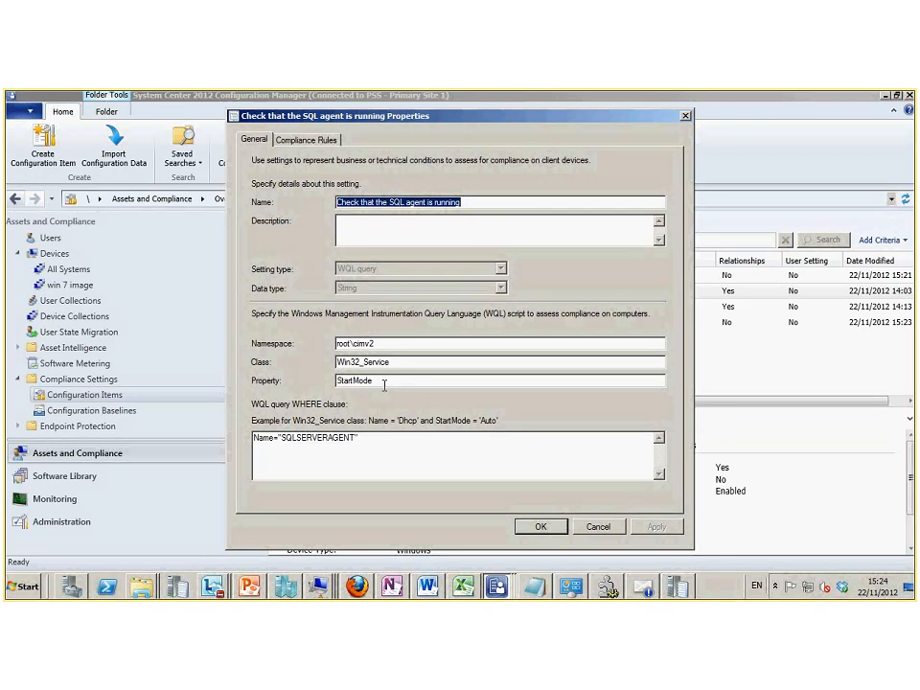
{"action": "left_click", "coordinate": [306, 140]}
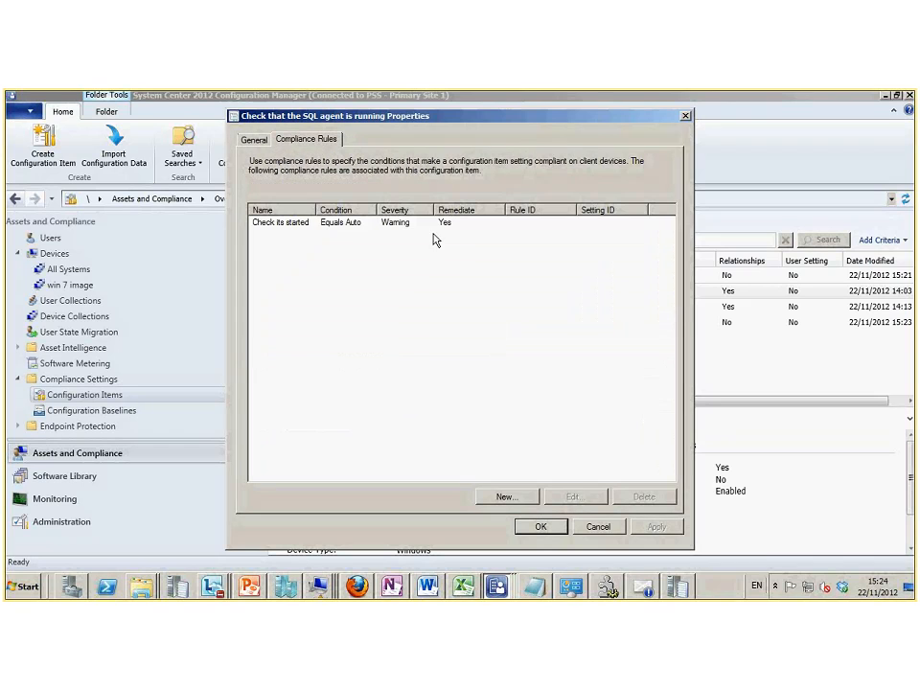
{"action": "left_click", "coordinate": [553, 528]}
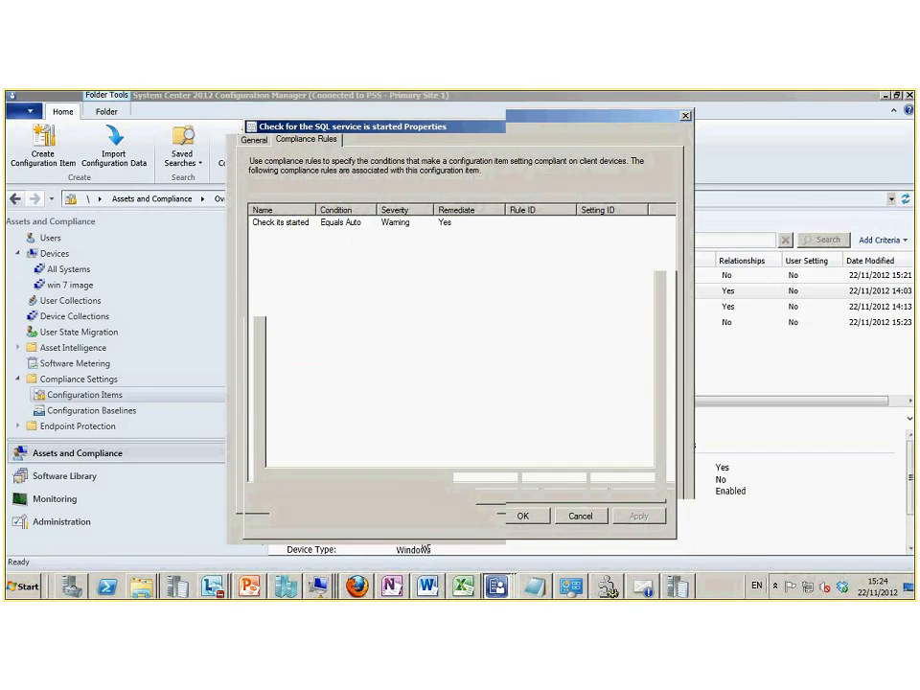
Switch to the SQL1 virtual machine and set the SQL Server Agent (MSSQLSERVER) service's startup type to Manual
{"action": "mouse_move", "coordinate": [317, 585]}
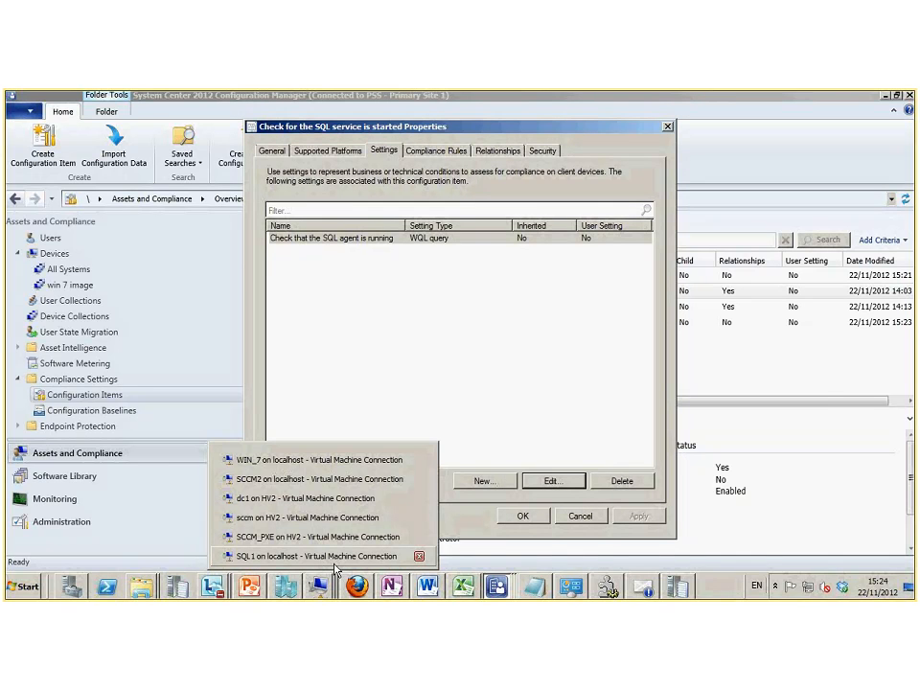
{"action": "left_click", "coordinate": [326, 557]}
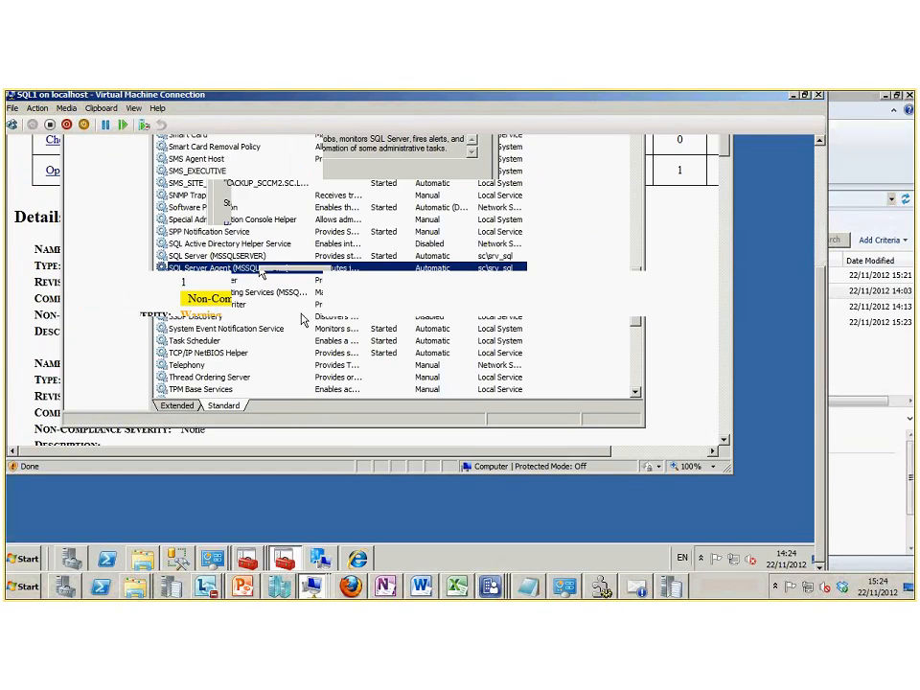
{"action": "left_click", "coordinate": [327, 236]}
{"action": "left_click", "coordinate": [369, 365]}
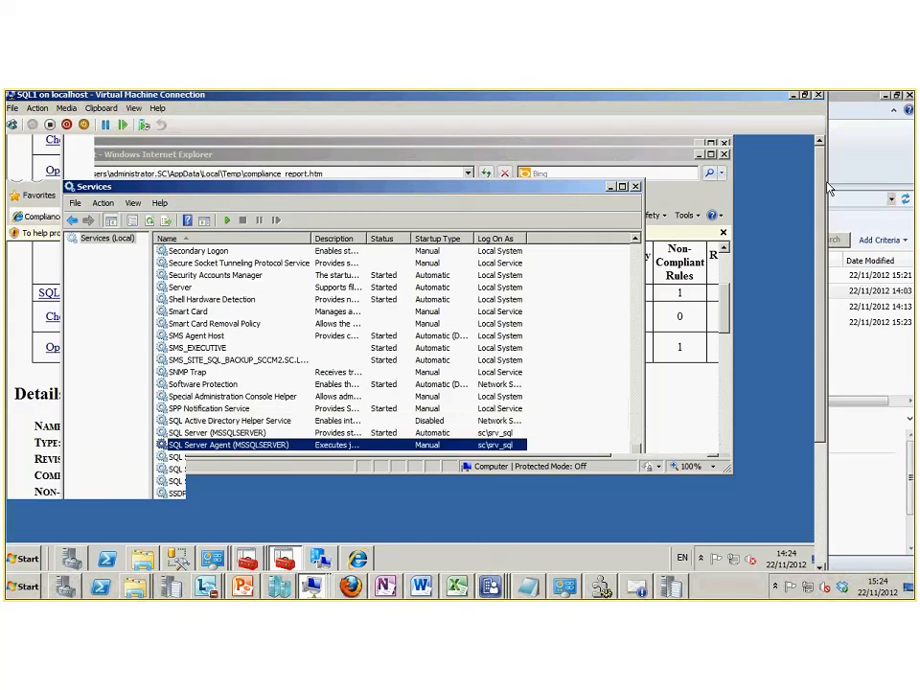
Evaluate the SQL Chechs baseline on SQL1 and open its compliance report
{"action": "left_click", "coordinate": [323, 564]}
{"action": "left_click", "coordinate": [174, 270]}
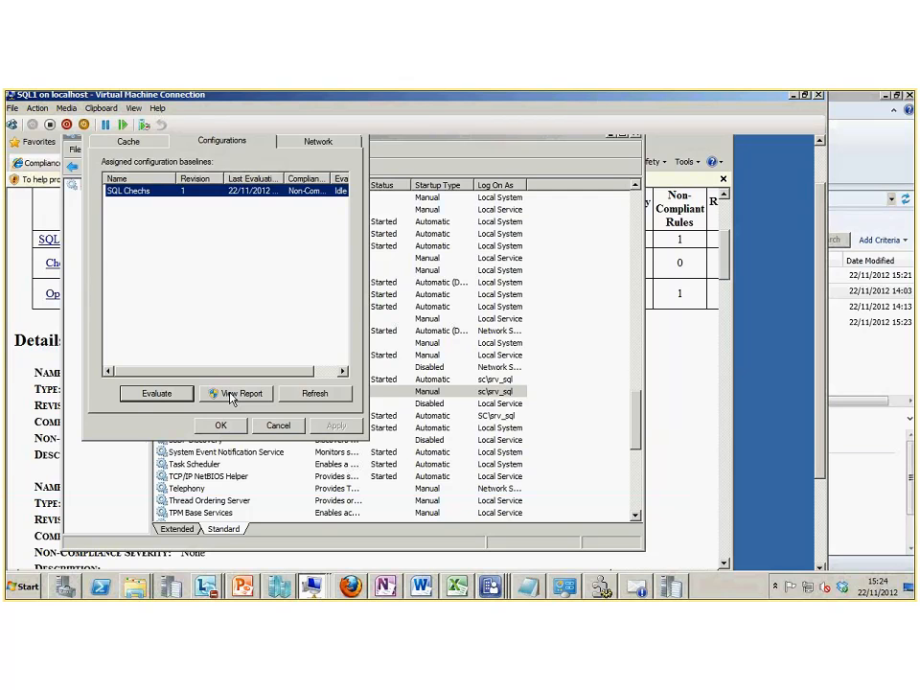
{"action": "left_click", "coordinate": [234, 394]}
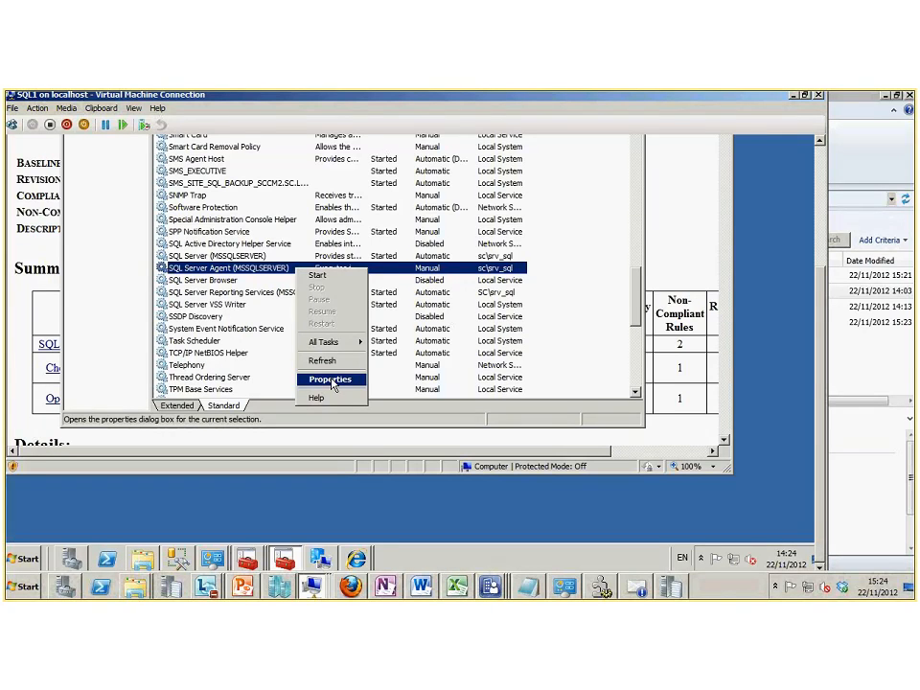
Start the SQL Server Agent (MSSQLSERVER) service, re-evaluate the SQL Chechs baseline and view the updated compliance report
{"action": "left_click", "coordinate": [330, 379]}
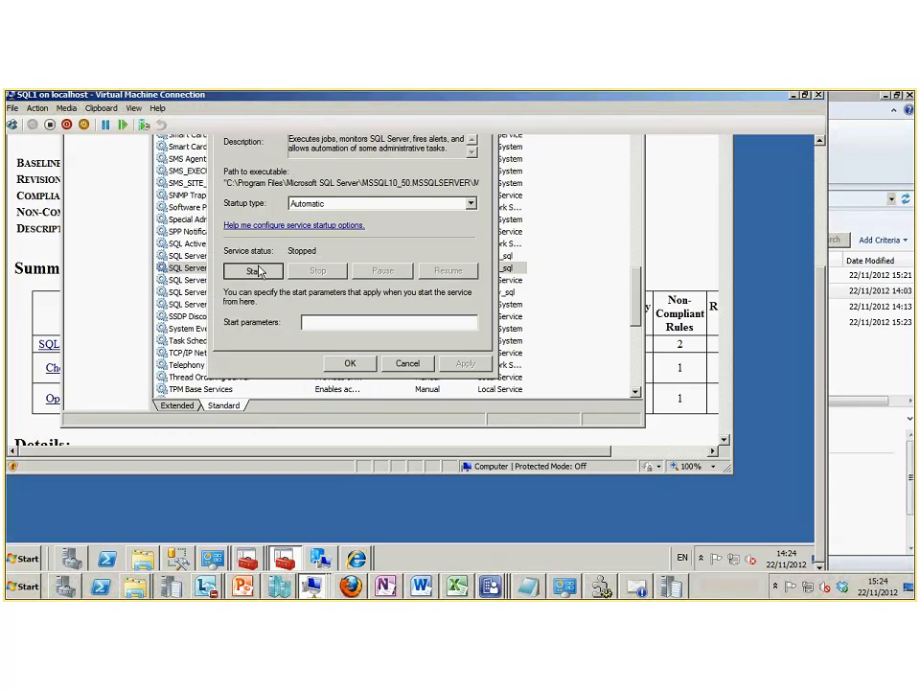
{"action": "left_click", "coordinate": [251, 271]}
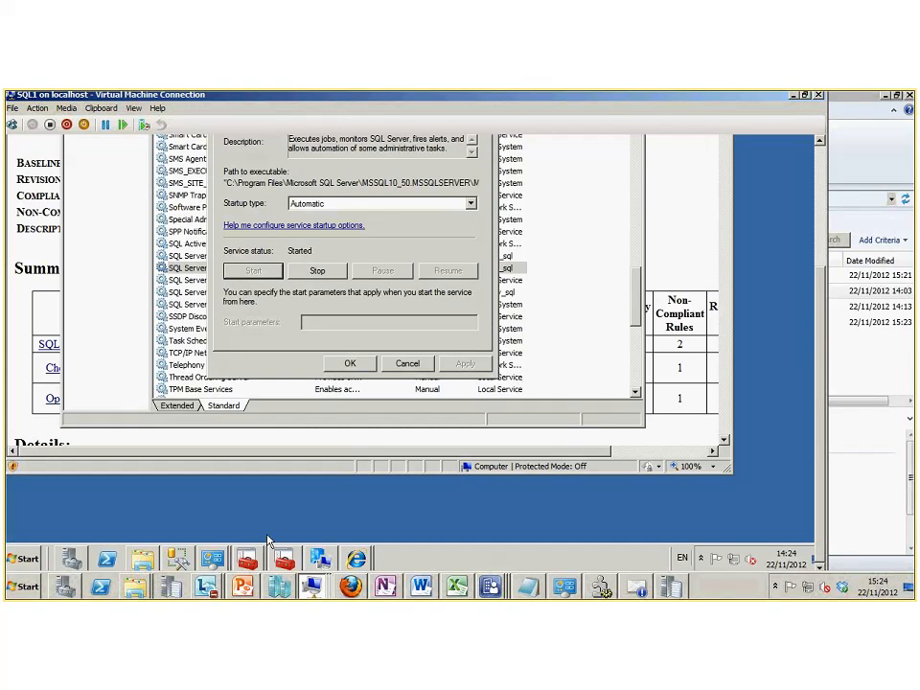
{"action": "left_click", "coordinate": [321, 562]}
{"action": "left_click", "coordinate": [159, 273]}
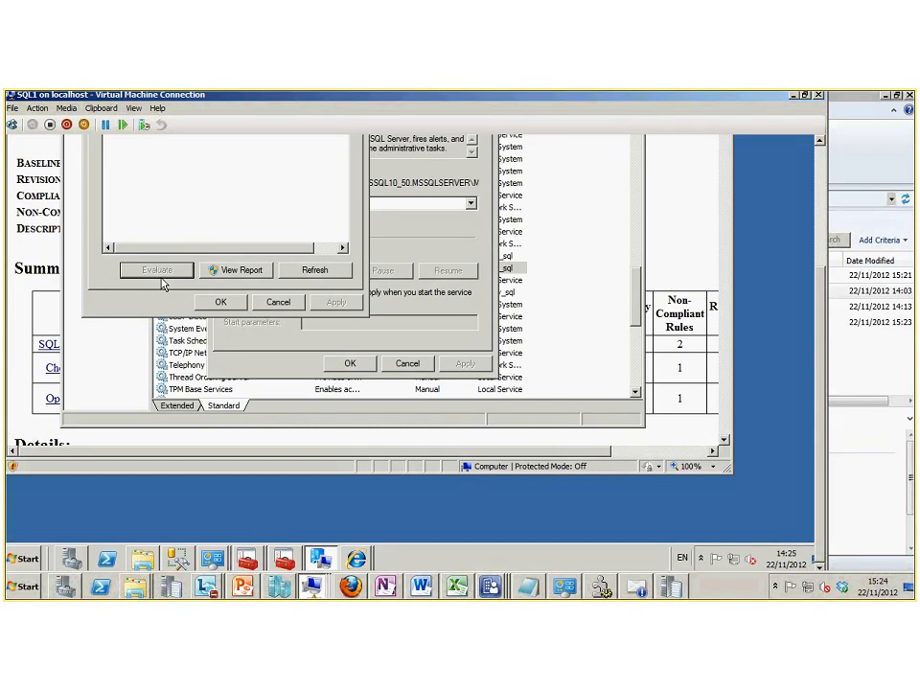
{"action": "left_click", "coordinate": [241, 271]}
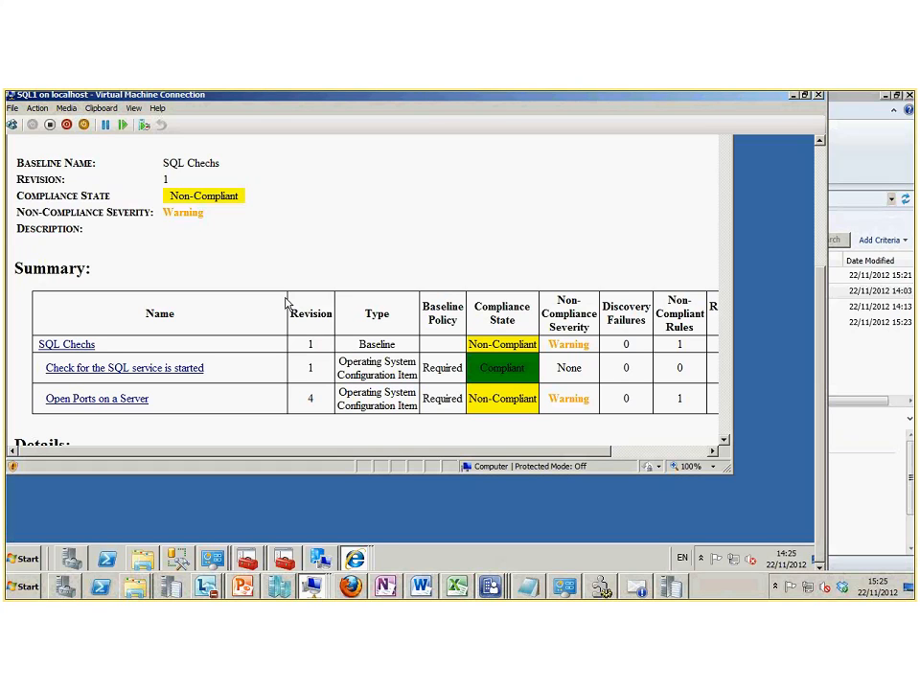
Return to the Configuration Manager console and review the "Open Ports on a Server" script setting and its "Contains Port 1433" rule
{"action": "left_click", "coordinate": [793, 97]}
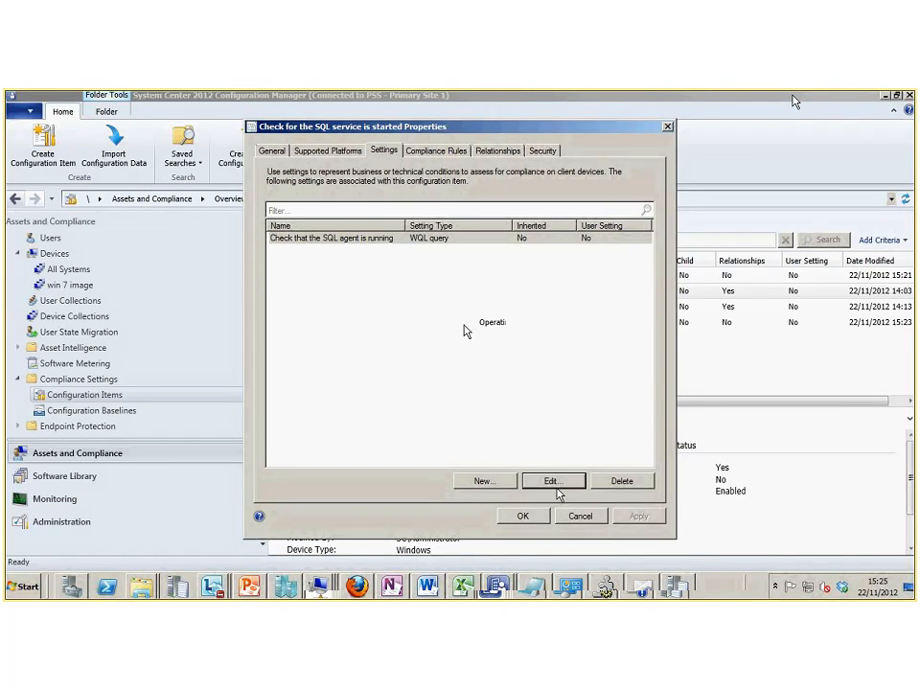
{"action": "left_click", "coordinate": [578, 514]}
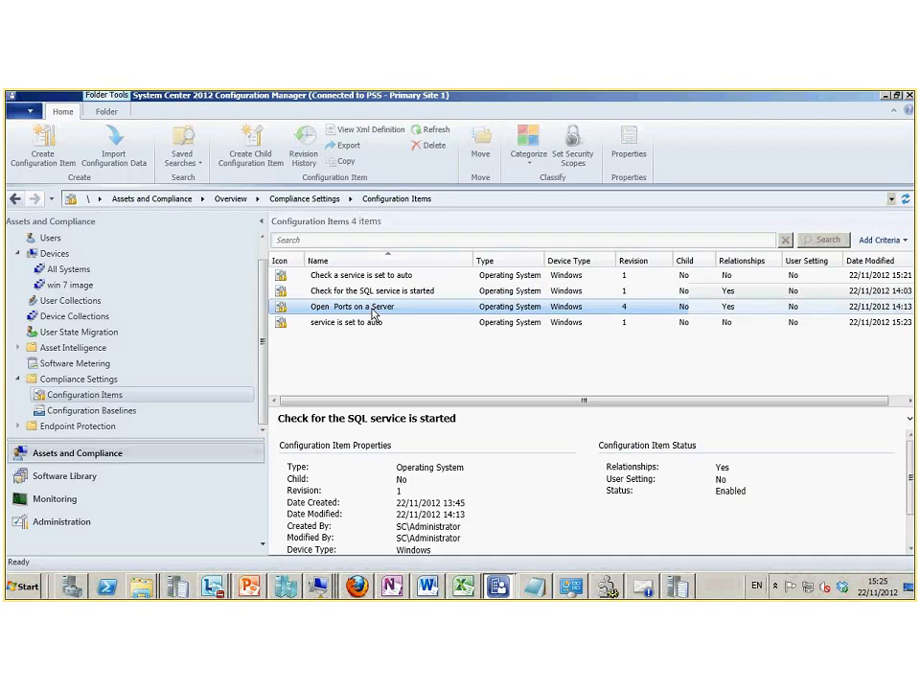
{"action": "right_click", "coordinate": [373, 313]}
{"action": "left_click", "coordinate": [415, 502]}
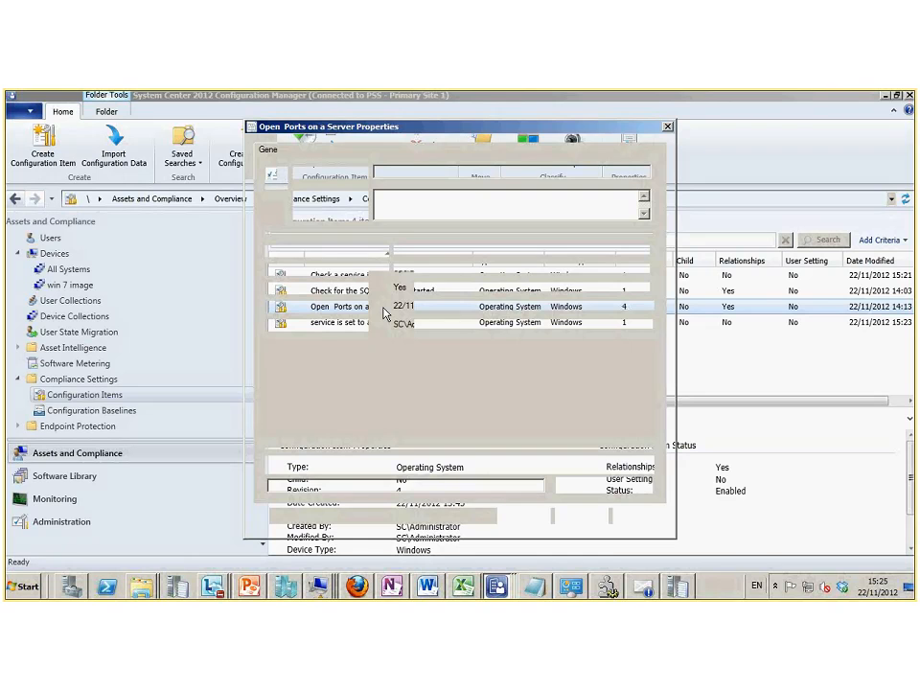
{"action": "left_click", "coordinate": [345, 239]}
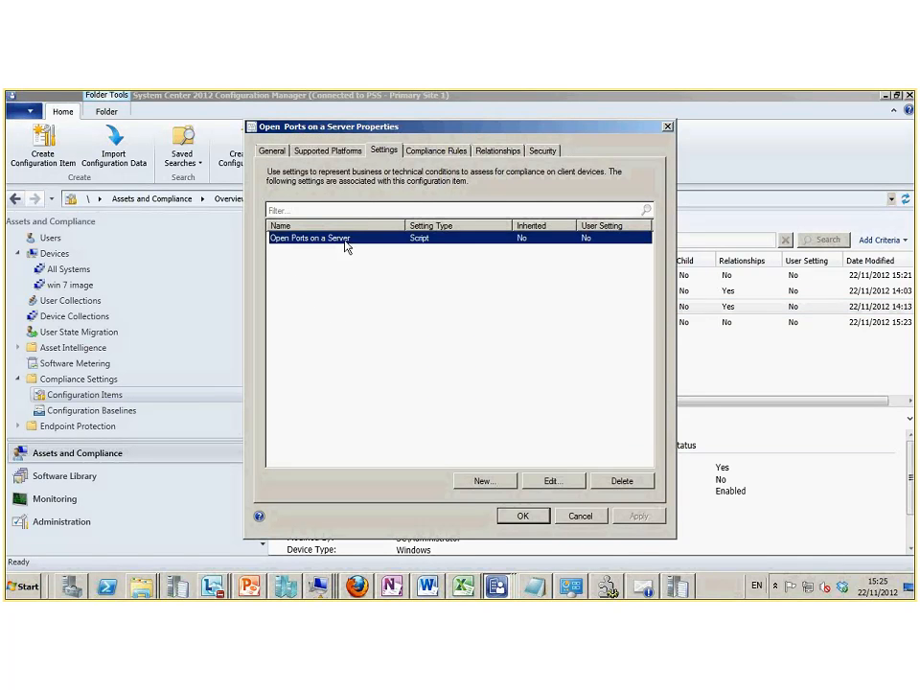
{"action": "left_click", "coordinate": [550, 481]}
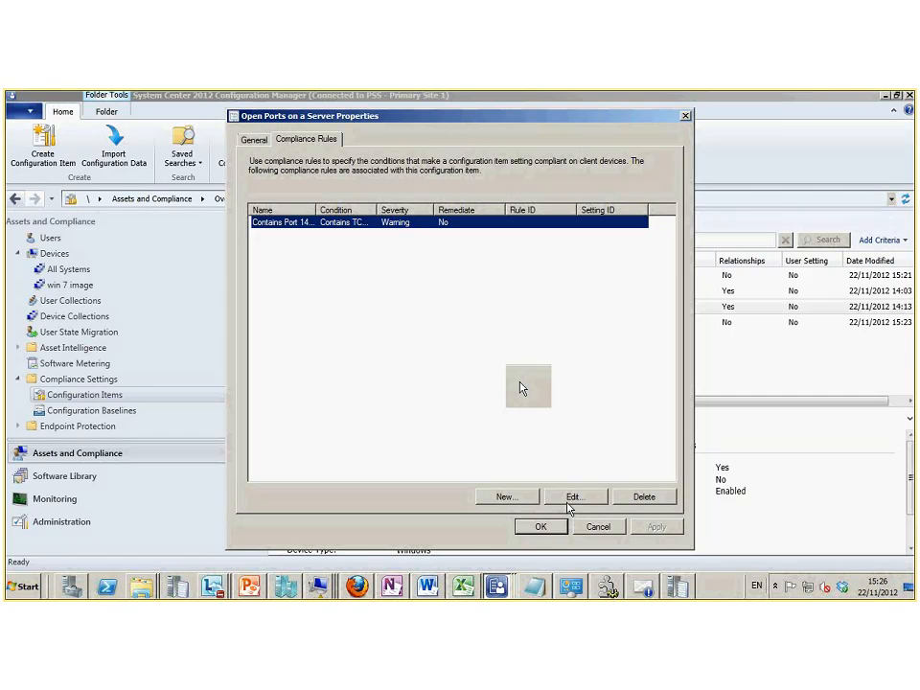
{"action": "left_click", "coordinate": [569, 503]}
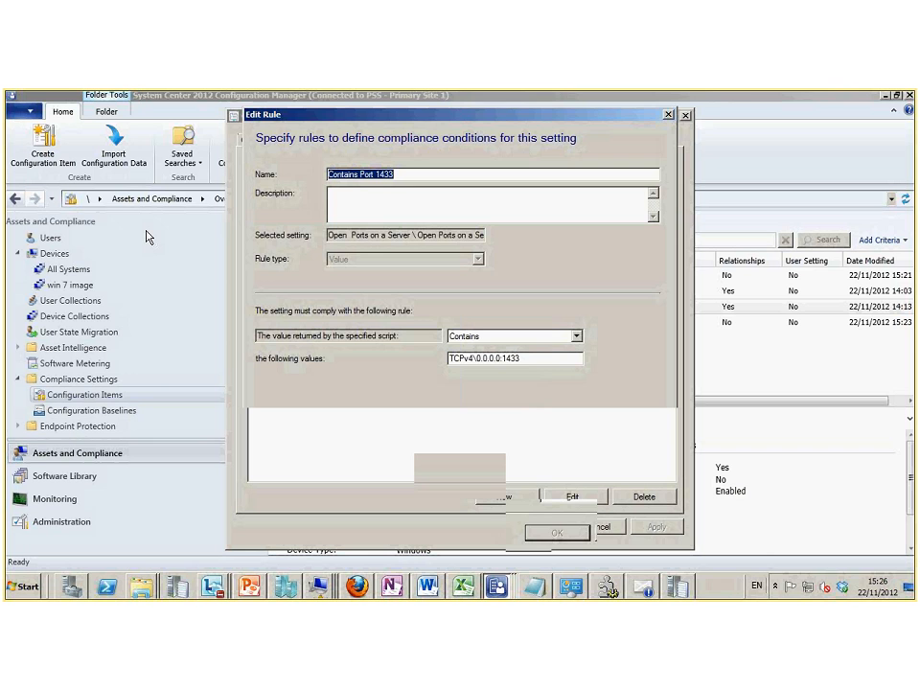
{"action": "left_click", "coordinate": [599, 532]}
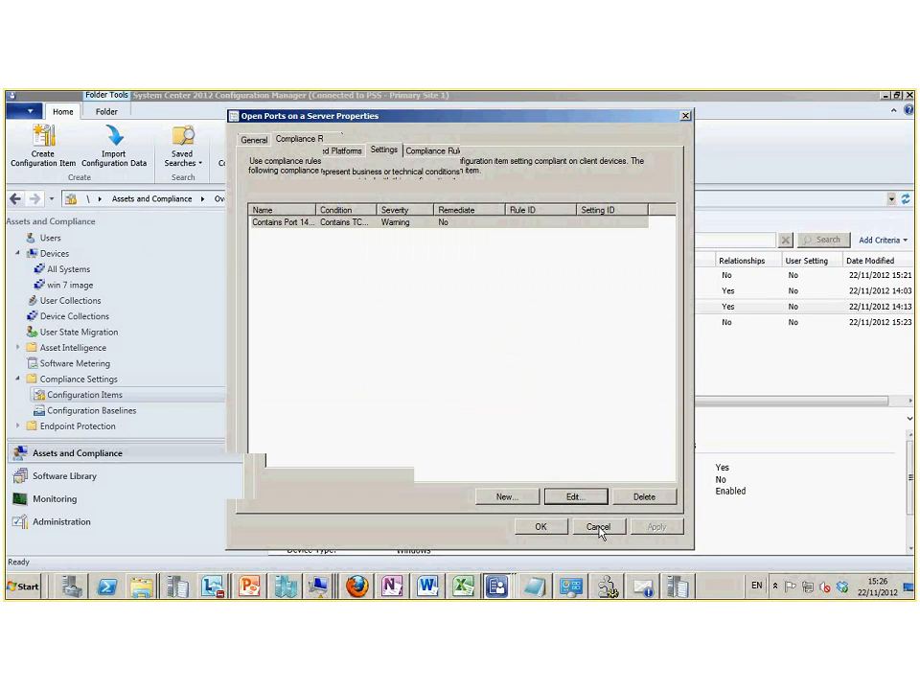
{"action": "left_click", "coordinate": [587, 519]}
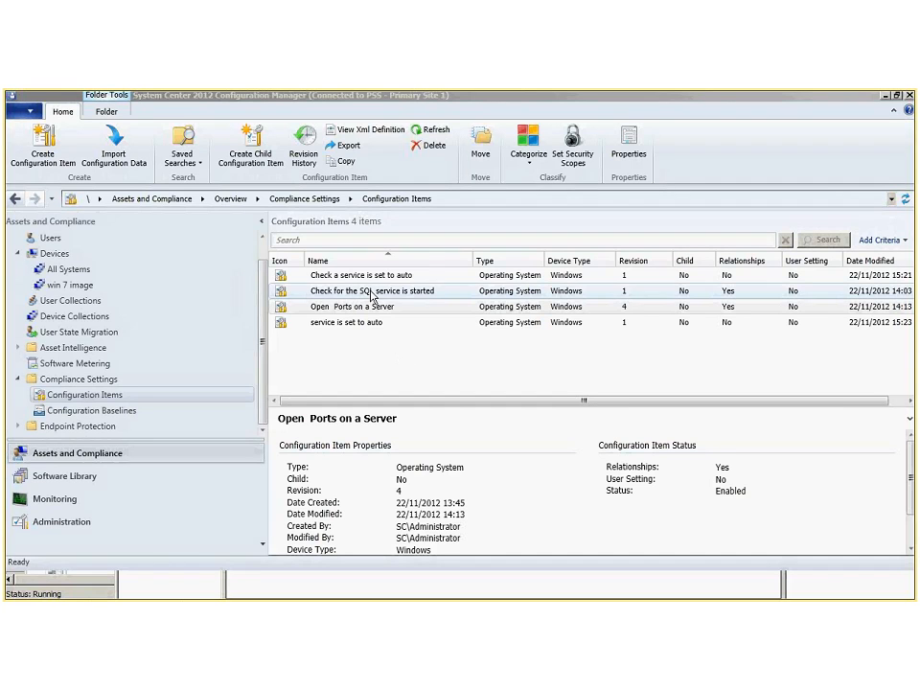
Start a new configuration baseline named "hyper v 2"
{"action": "left_click", "coordinate": [54, 411]}
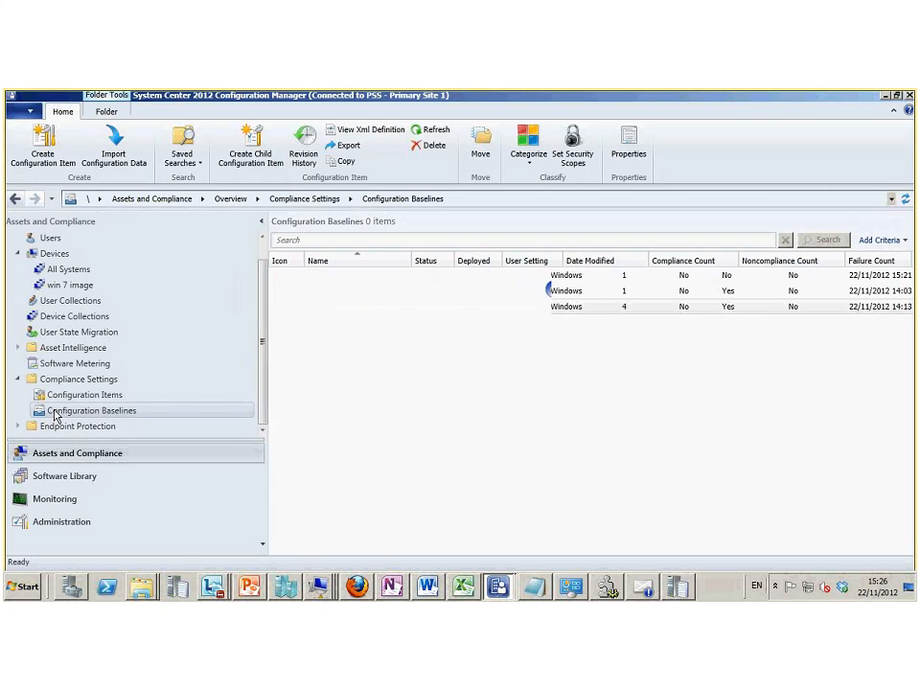
{"action": "right_click", "coordinate": [54, 414]}
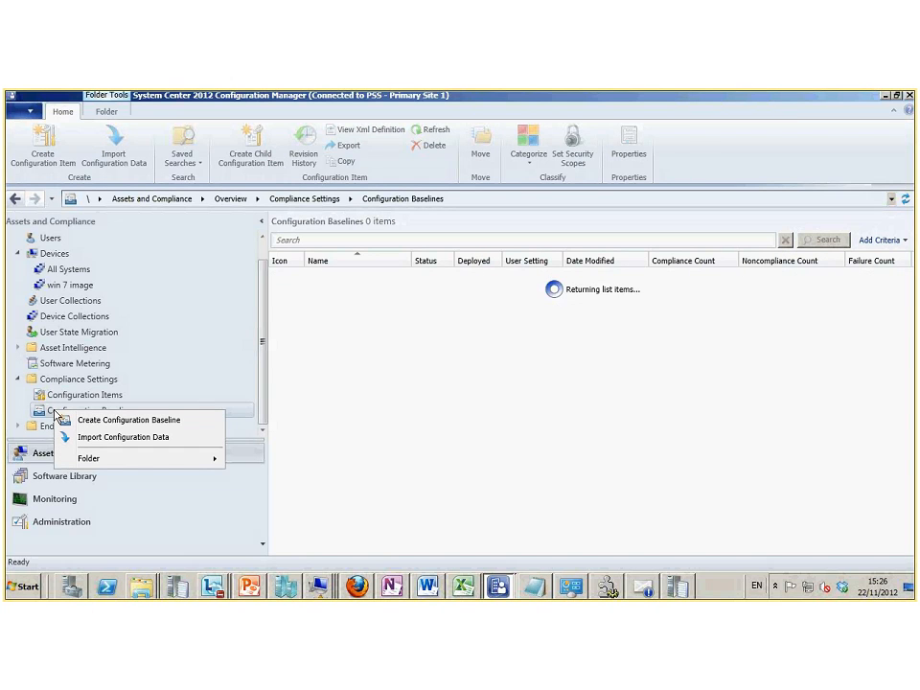
{"action": "left_click", "coordinate": [129, 419]}
{"action": "type", "text": "hy"}
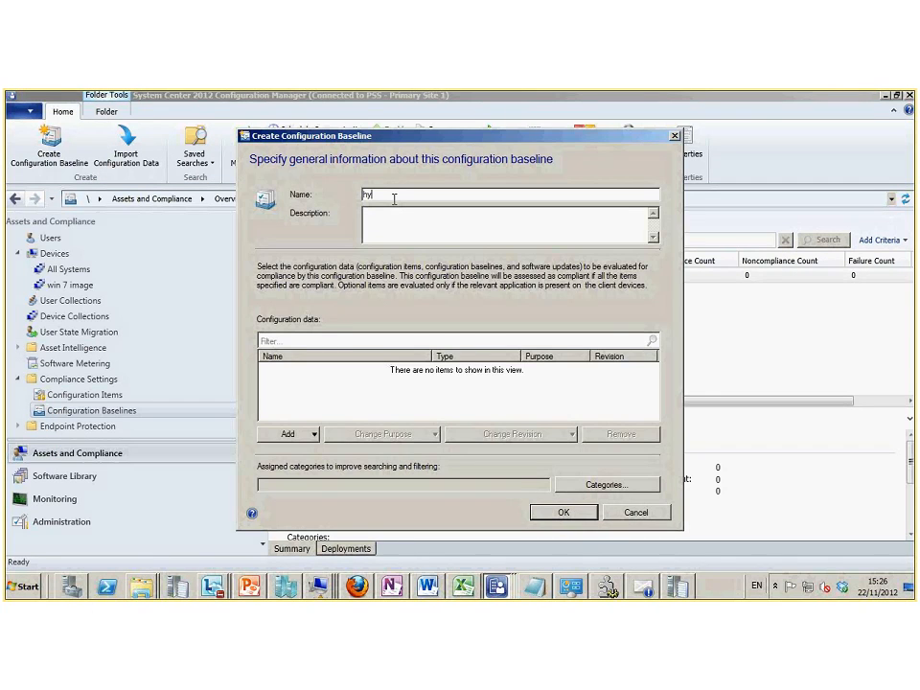
{"action": "type", "text": "per v 2"}
Add all four available configuration items to the "hyper v 2" baseline's configuration data
{"action": "left_click", "coordinate": [312, 437]}
{"action": "left_click", "coordinate": [316, 453]}
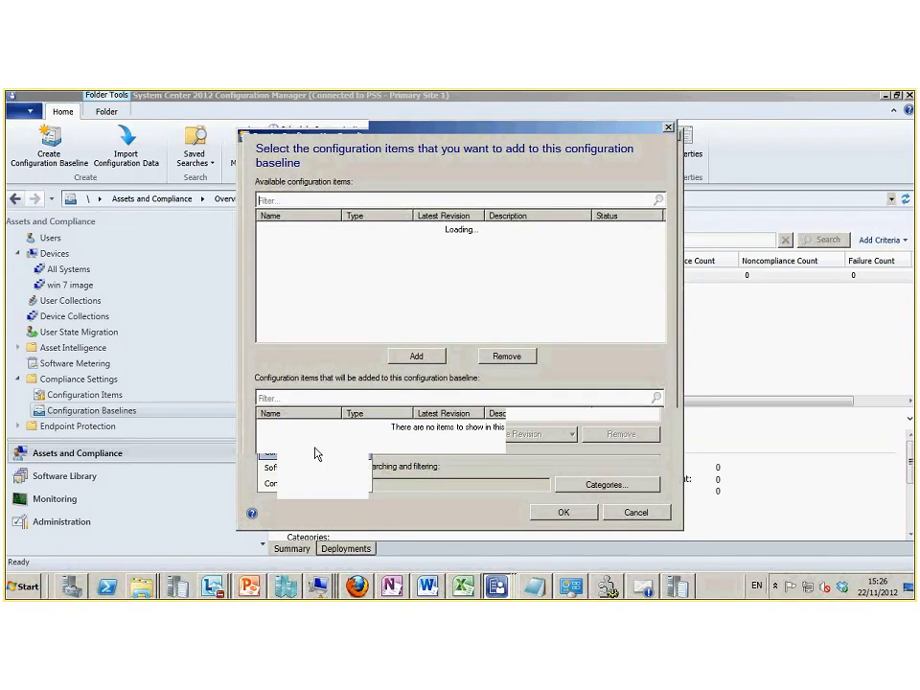
{"action": "left_click", "coordinate": [280, 228]}
{"action": "left_click", "coordinate": [415, 355]}
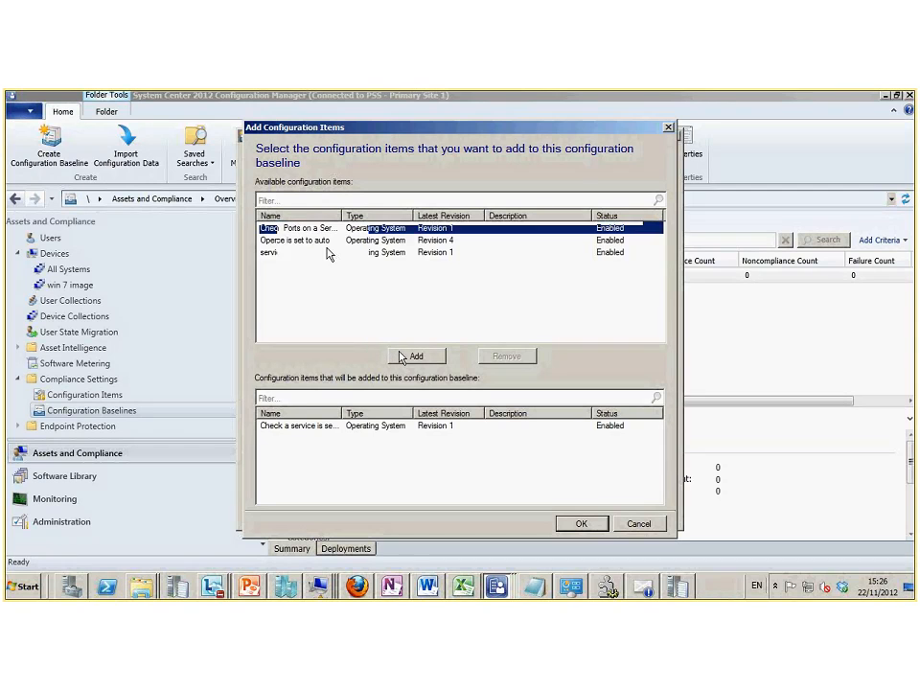
{"action": "left_click", "coordinate": [320, 228]}
{"action": "left_click", "coordinate": [416, 356]}
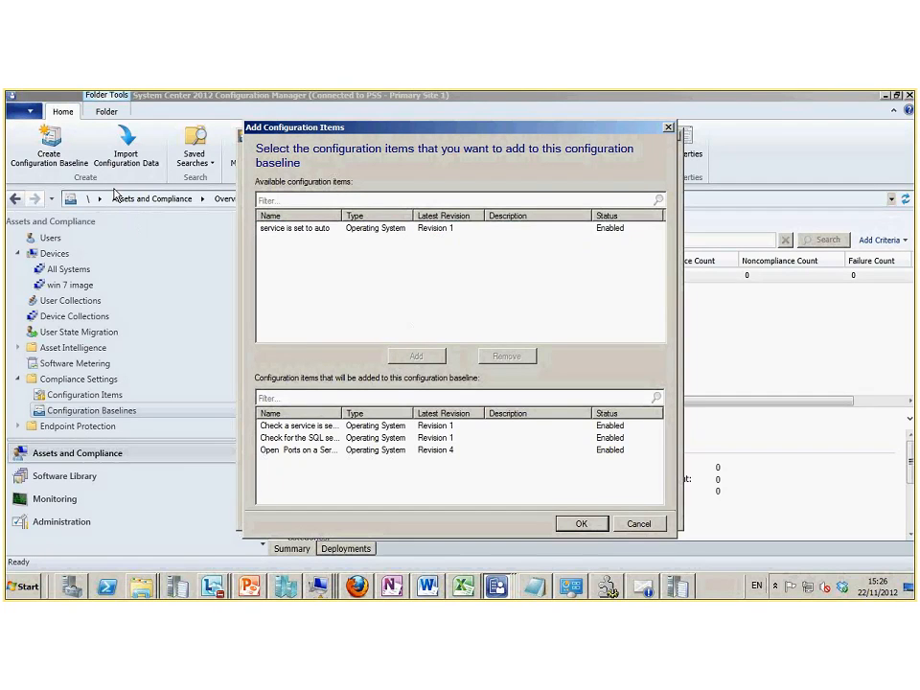
{"action": "left_click", "coordinate": [268, 230]}
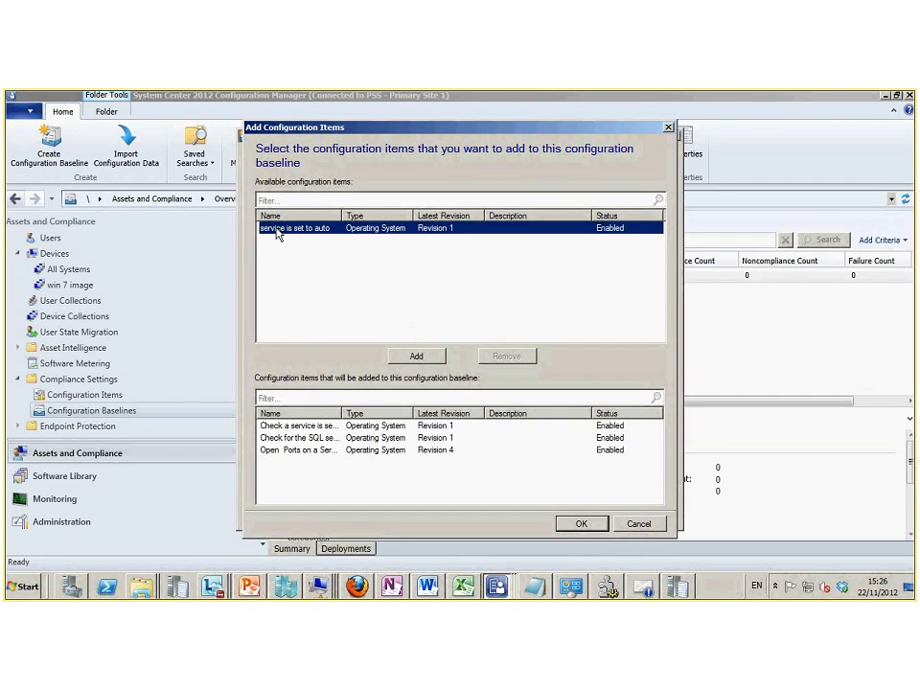
{"action": "left_click", "coordinate": [414, 360]}
{"action": "key", "text": "Return"}
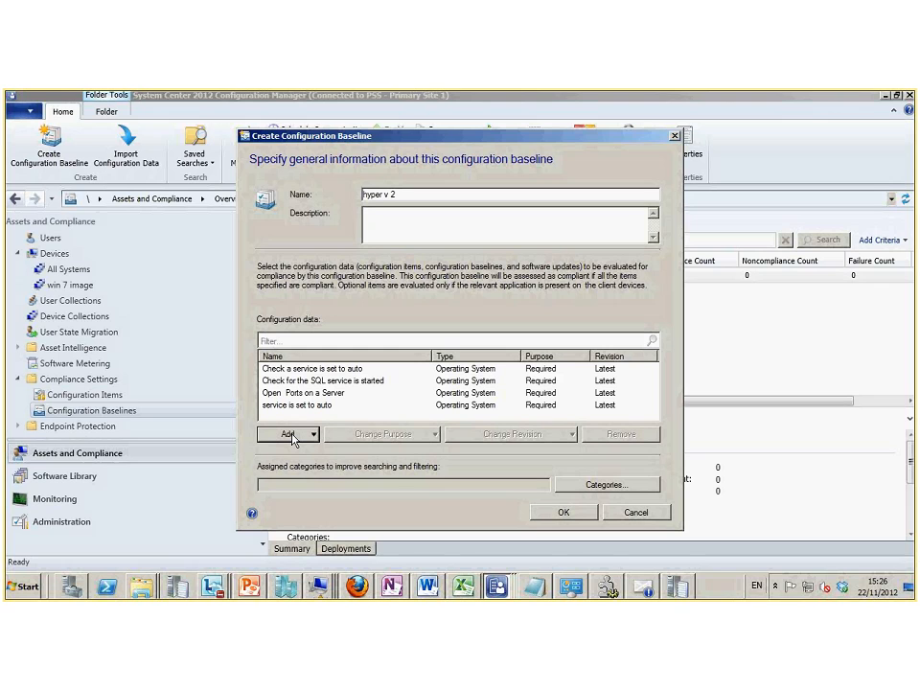
Add three Windows 7 critical updates, both 975053 entries and the x64 977632 entry, to the "hyper v 2" baseline and create it
{"action": "left_click", "coordinate": [294, 436]}
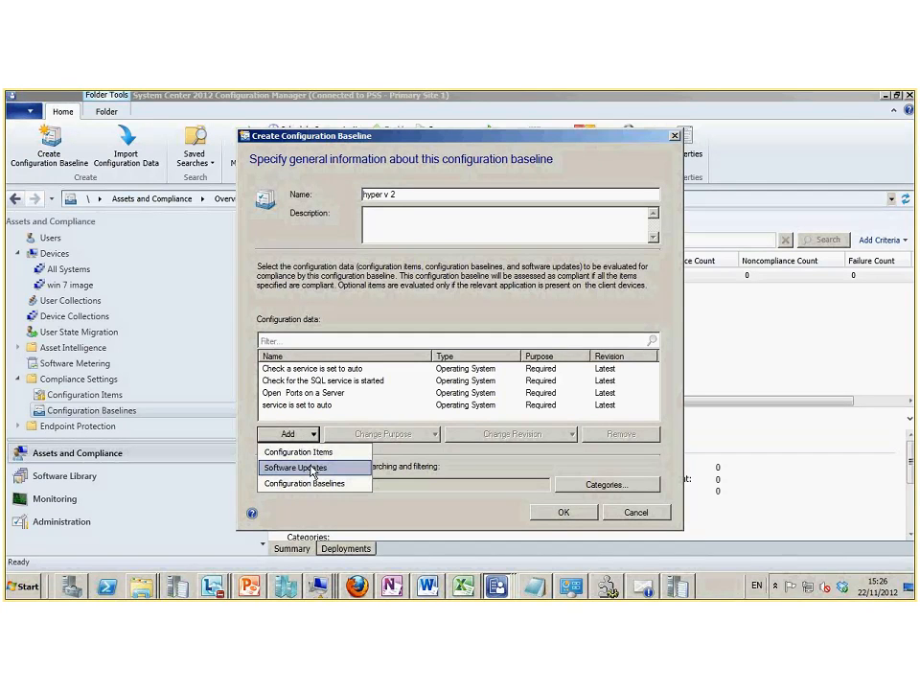
{"action": "left_click", "coordinate": [310, 467]}
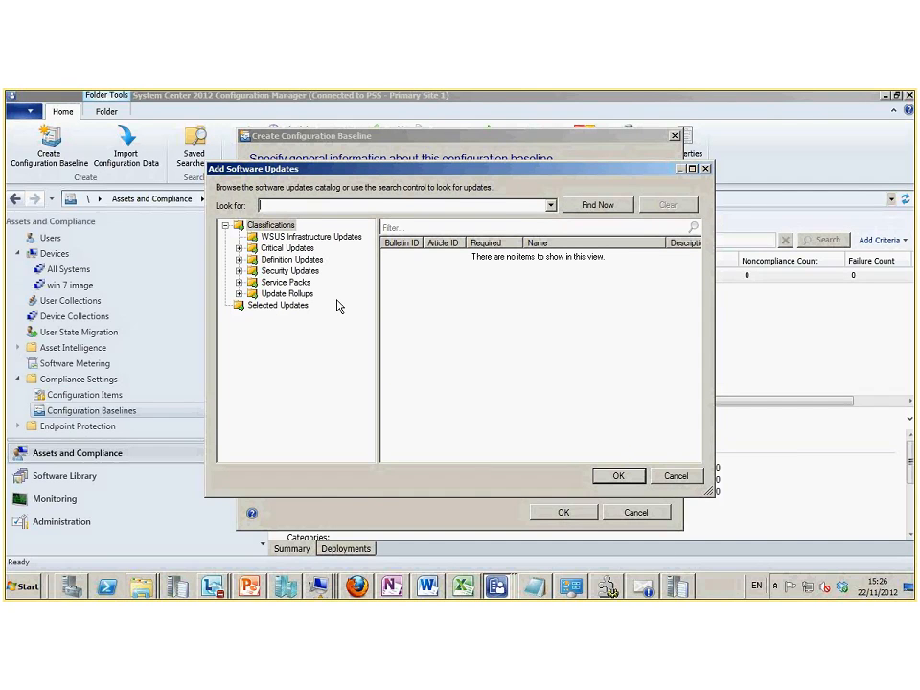
{"action": "left_click", "coordinate": [285, 249]}
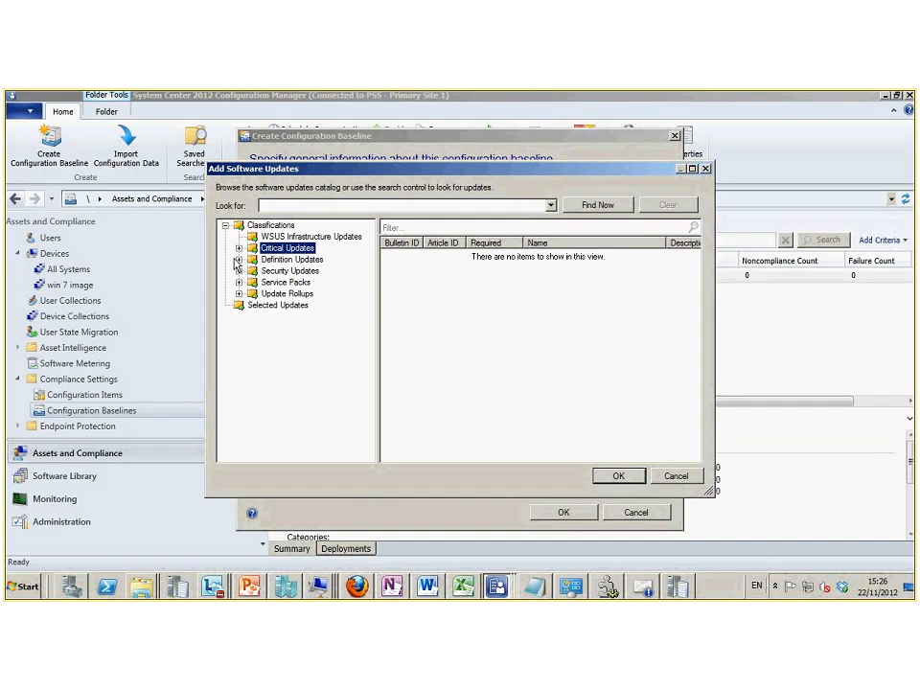
{"action": "left_click", "coordinate": [239, 248]}
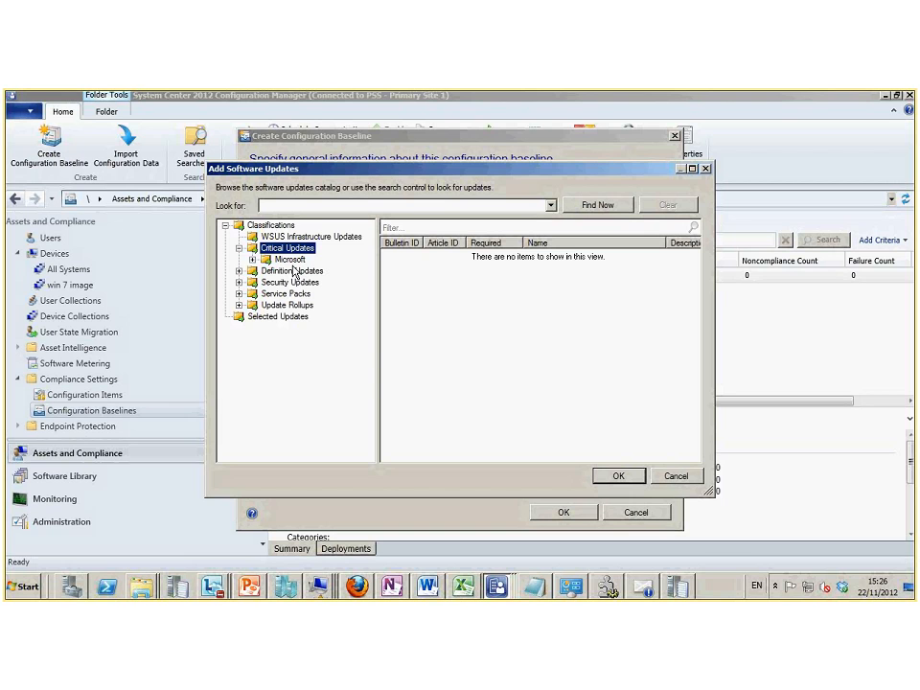
{"action": "double_click", "coordinate": [290, 260]}
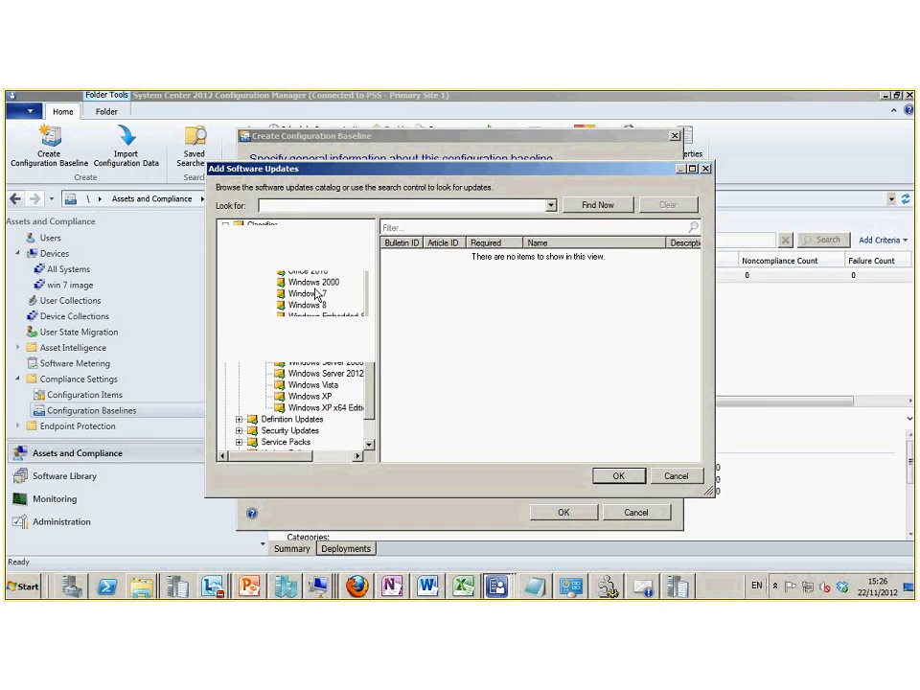
{"action": "left_click", "coordinate": [312, 293]}
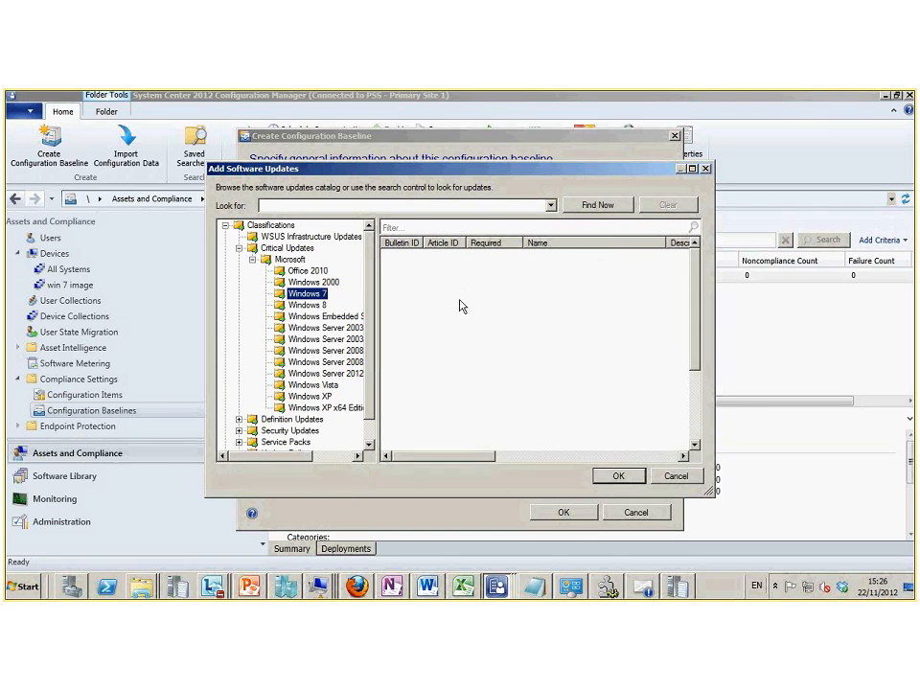
{"action": "left_click", "coordinate": [390, 255]}
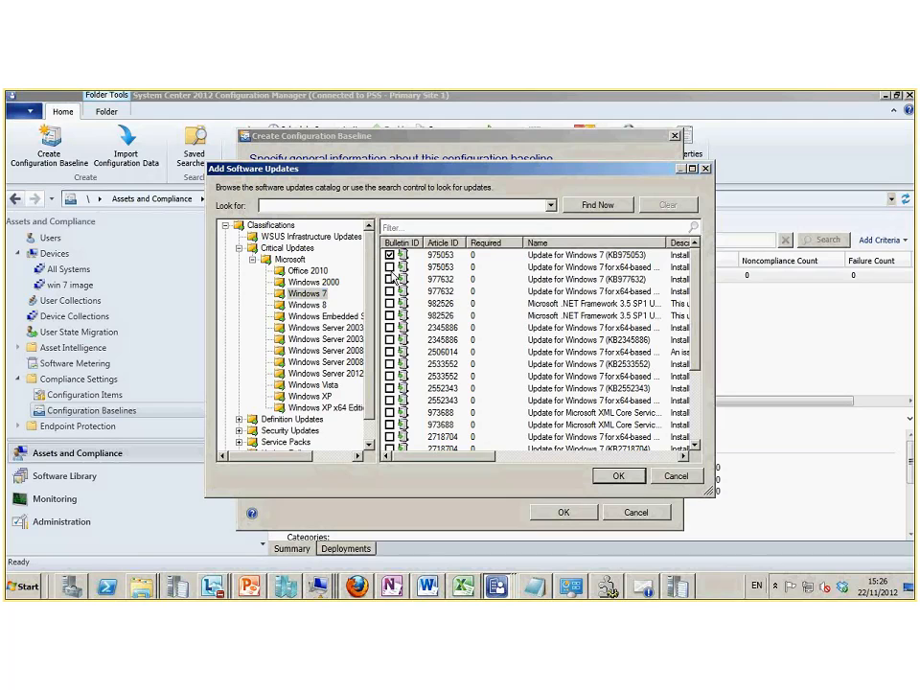
{"action": "left_click", "coordinate": [389, 267]}
{"action": "left_click", "coordinate": [390, 291]}
{"action": "left_click", "coordinate": [614, 476]}
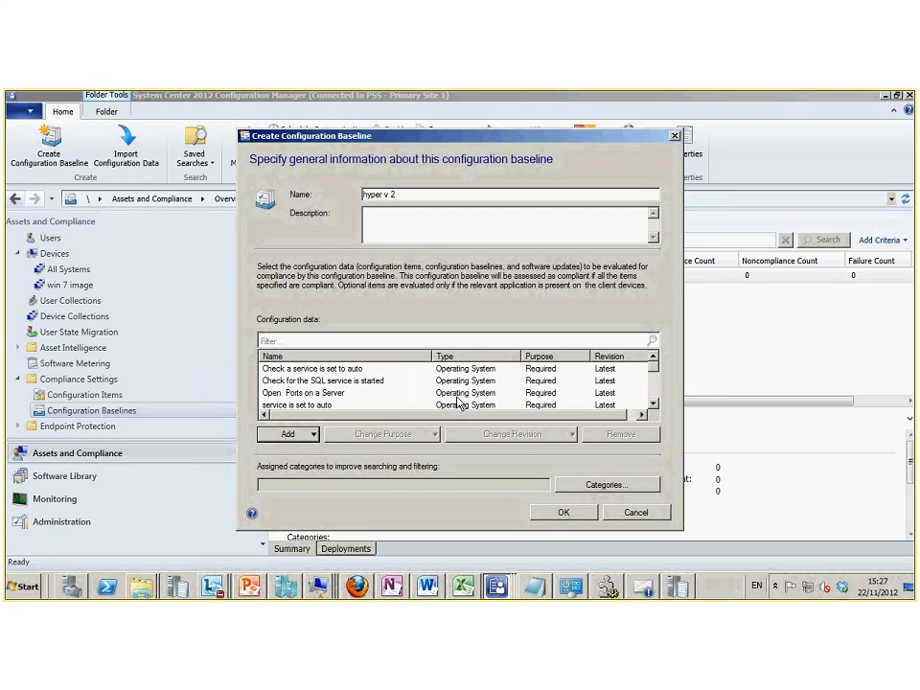
{"action": "left_click", "coordinate": [564, 512]}
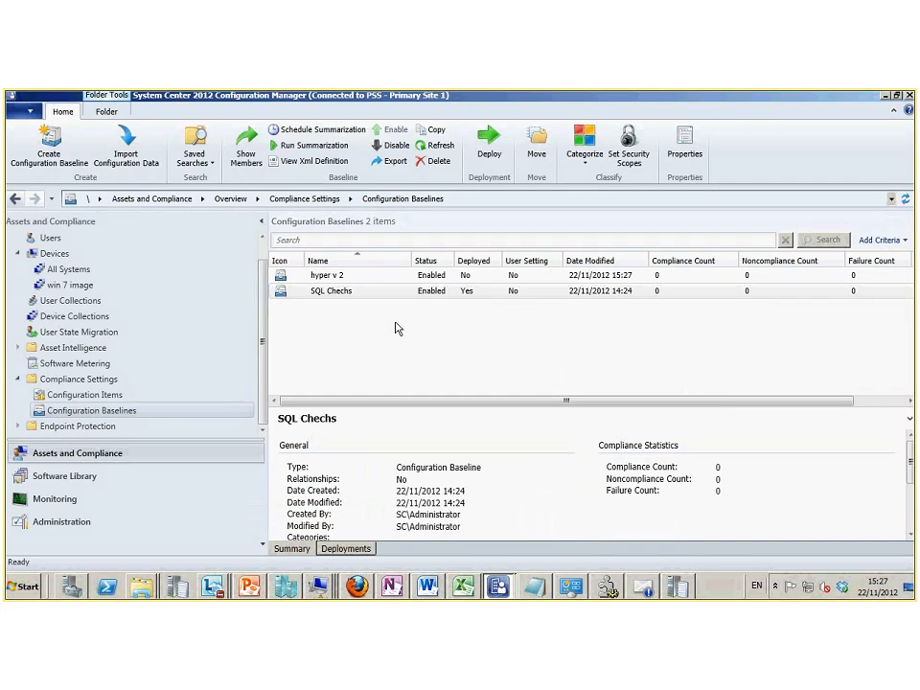
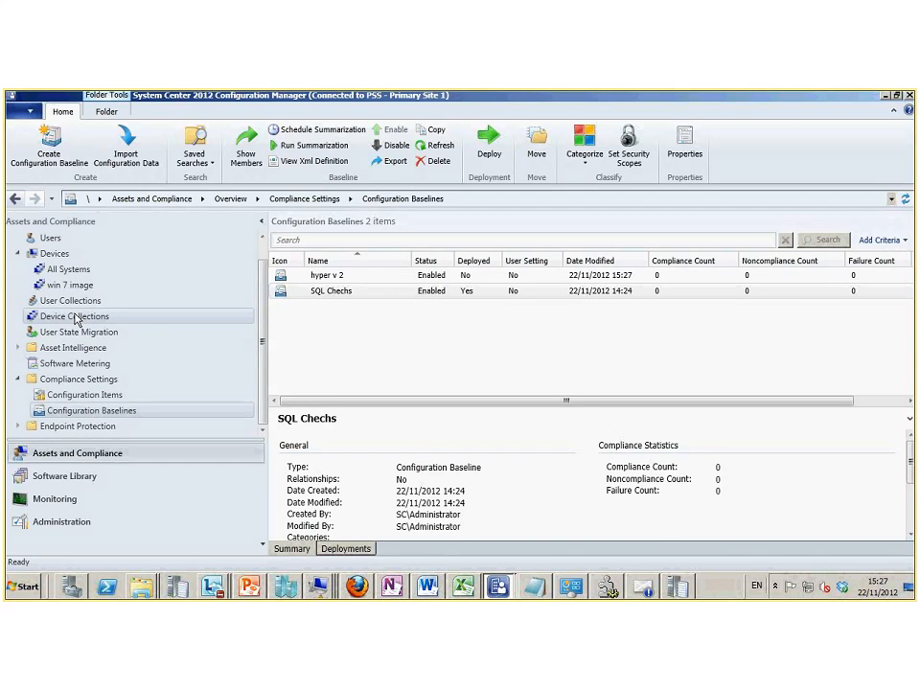
Review the device collections and check the deployments of the SQL Chechs and hyper v 2 baselines
{"action": "left_click", "coordinate": [77, 319]}
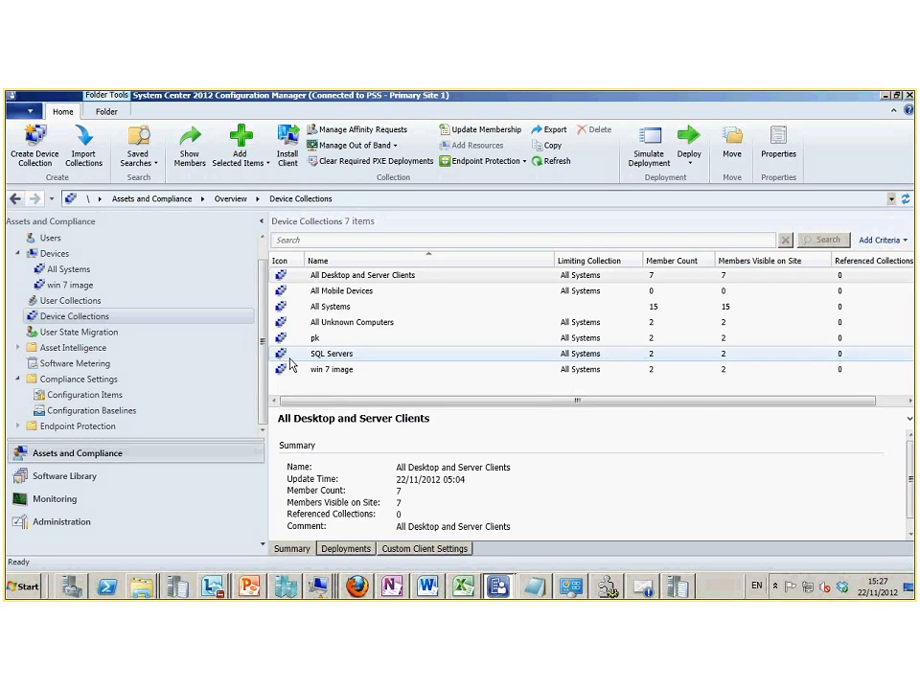
{"action": "left_click", "coordinate": [121, 412]}
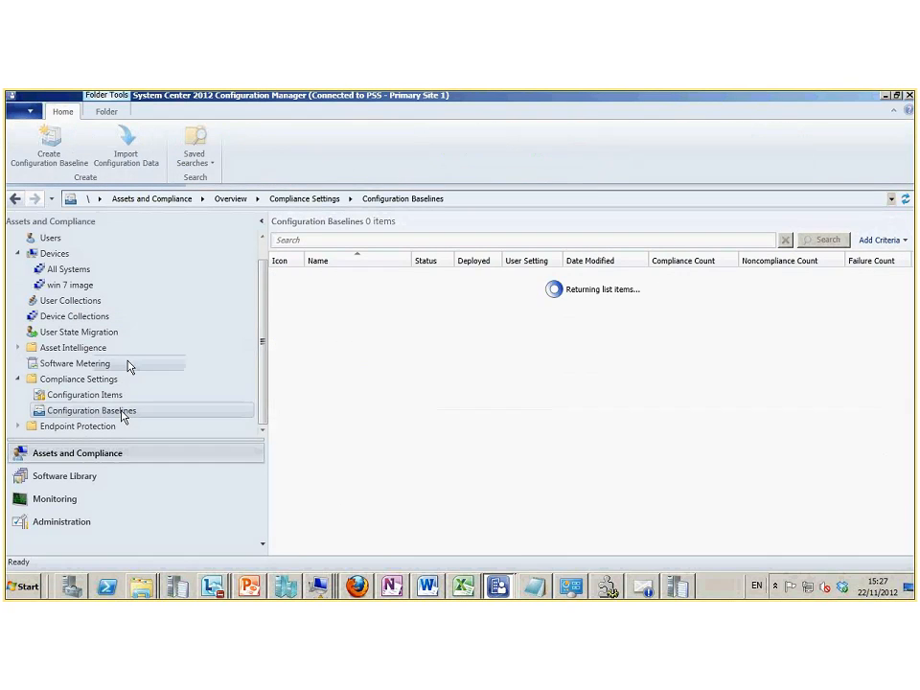
{"action": "left_click", "coordinate": [322, 292]}
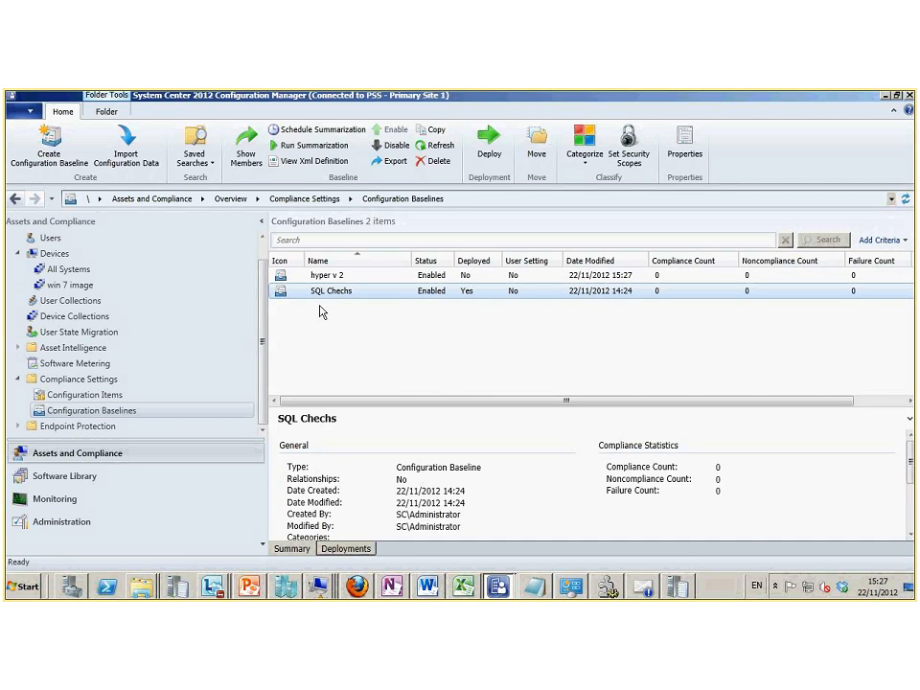
{"action": "left_click", "coordinate": [346, 548]}
{"action": "left_click", "coordinate": [358, 455]}
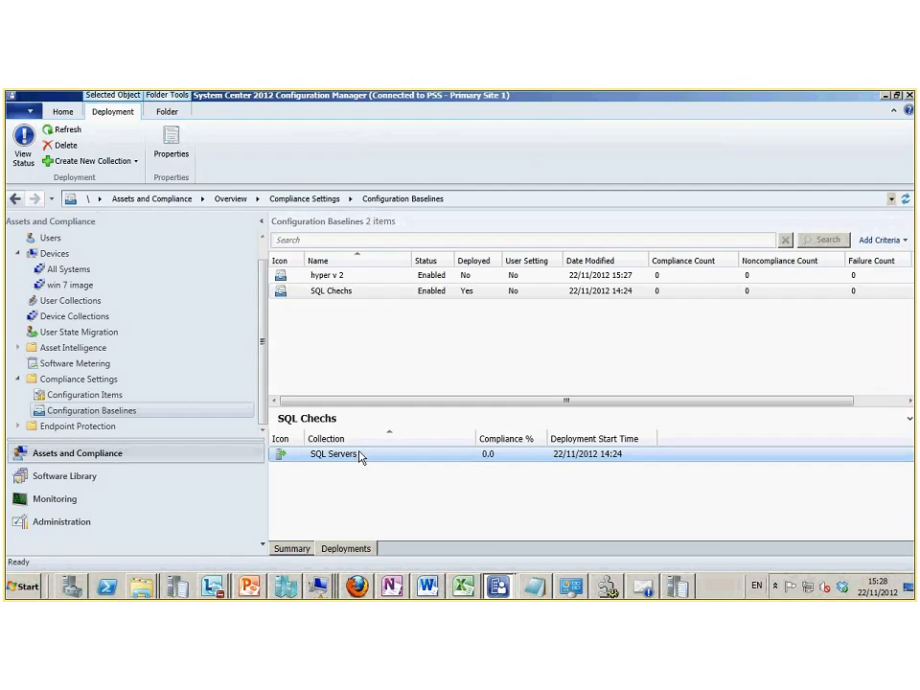
{"action": "left_click", "coordinate": [318, 291]}
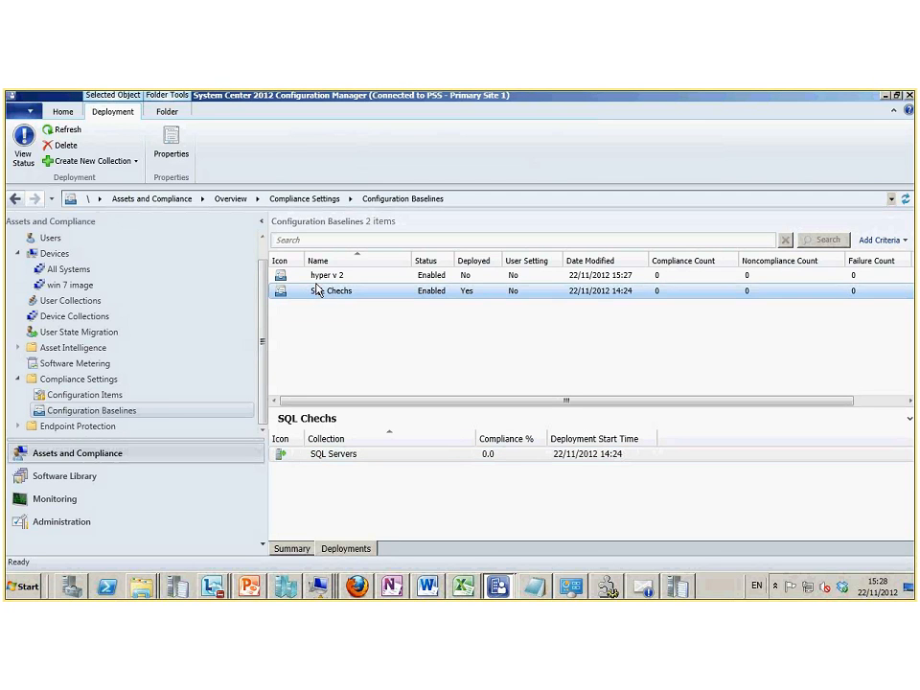
{"action": "left_click", "coordinate": [316, 276]}
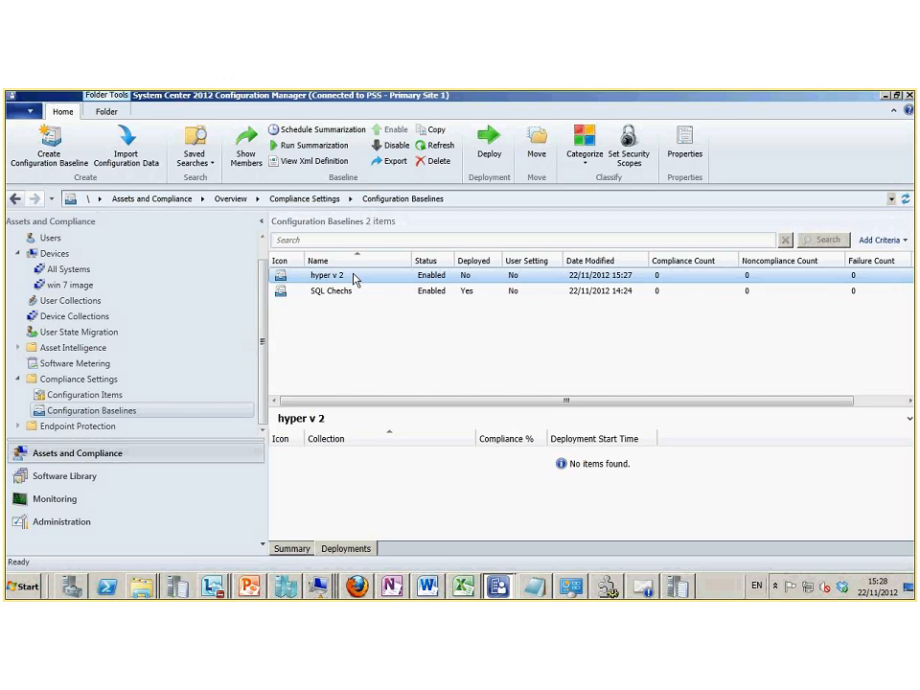
Start a new device collection named "hyper v" with All Systems as its limiting collection and proceed to its membership rules
{"action": "left_click", "coordinate": [69, 317]}
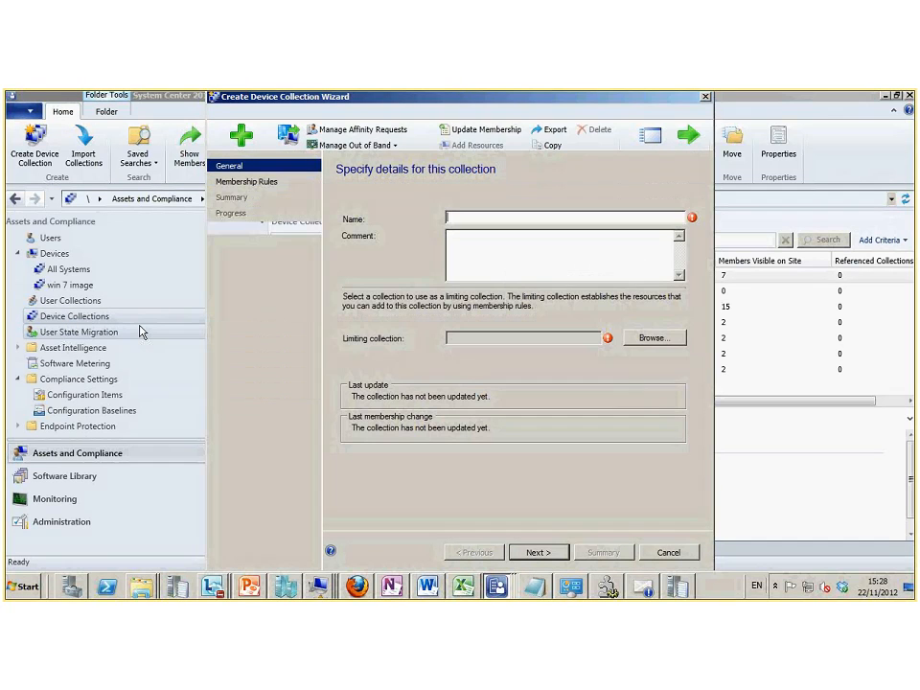
{"action": "type", "text": "hyper "}
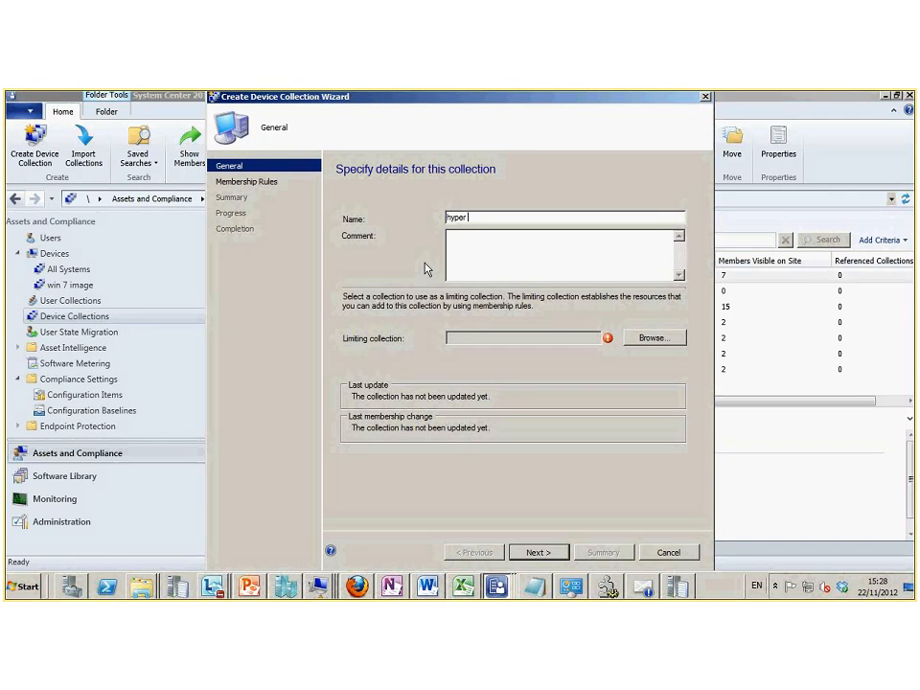
{"action": "type", "text": "v"}
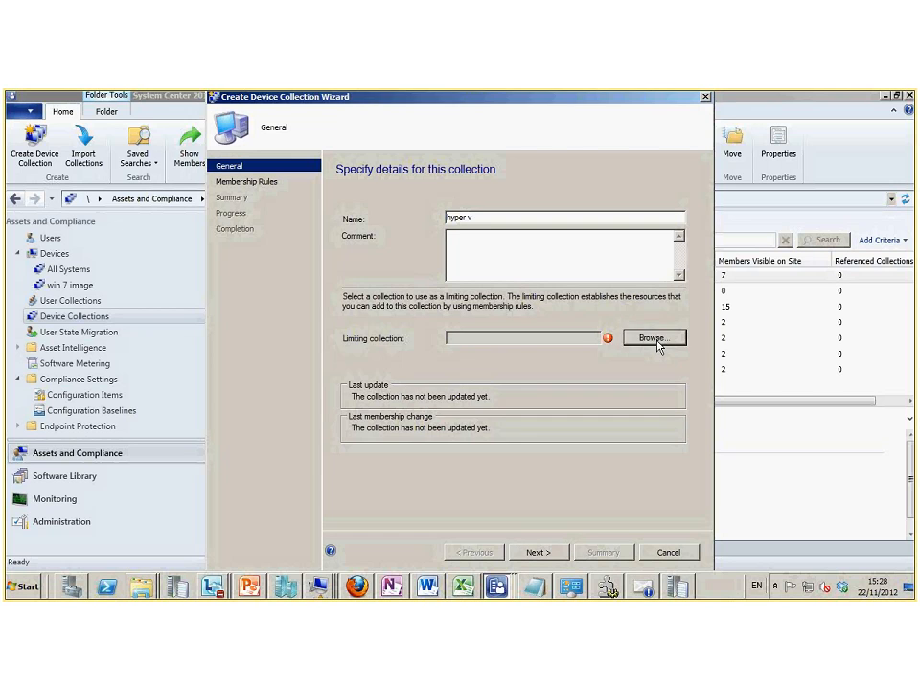
{"action": "left_click", "coordinate": [655, 337]}
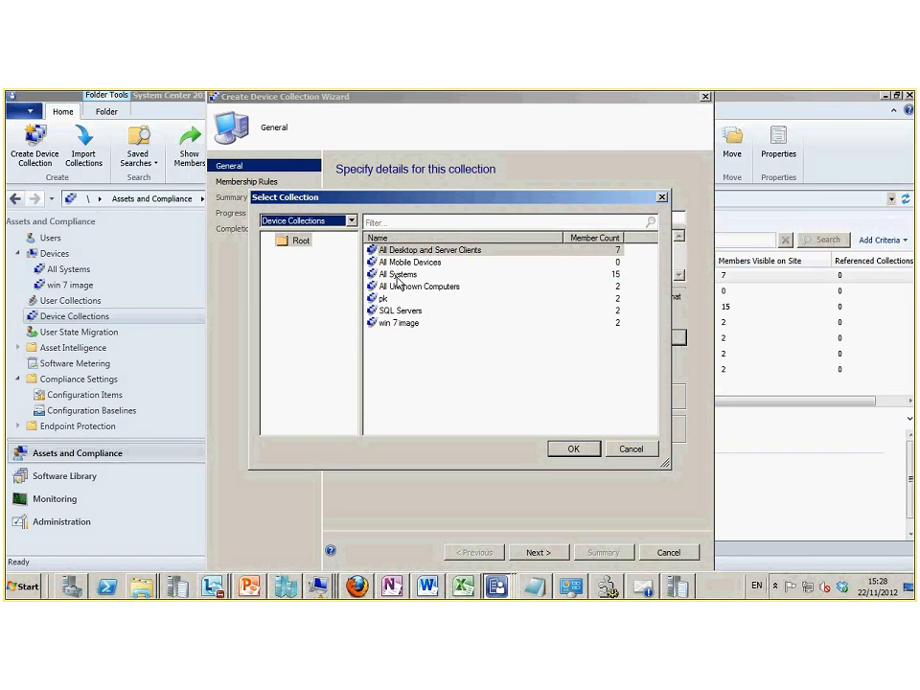
{"action": "left_click", "coordinate": [402, 274]}
{"action": "left_click", "coordinate": [573, 448]}
{"action": "left_click", "coordinate": [554, 554]}
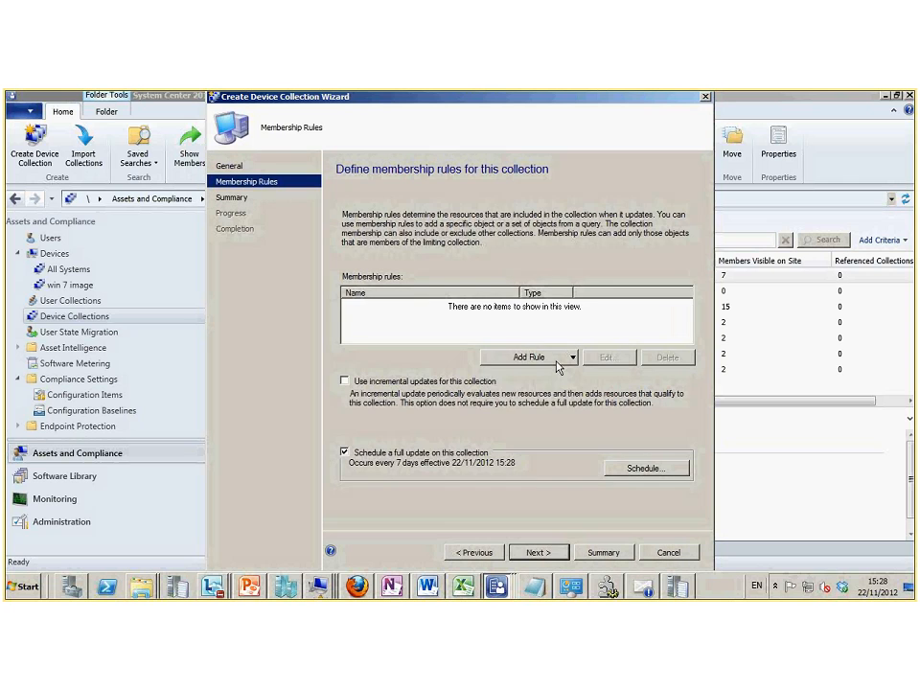
{"action": "left_click", "coordinate": [556, 360]}
{"action": "left_click", "coordinate": [546, 371]}
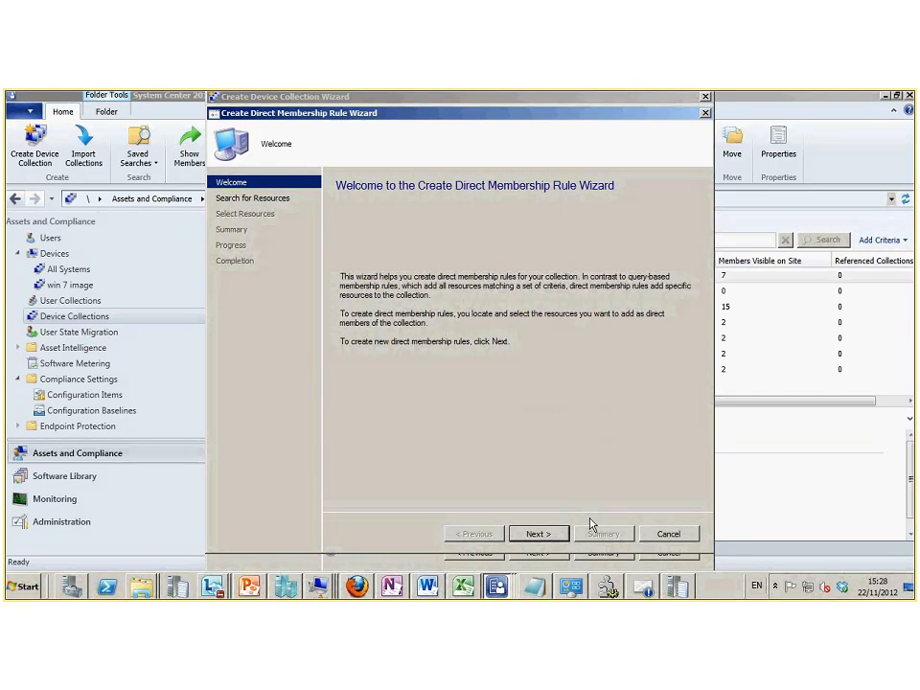
{"action": "left_click", "coordinate": [668, 533]}
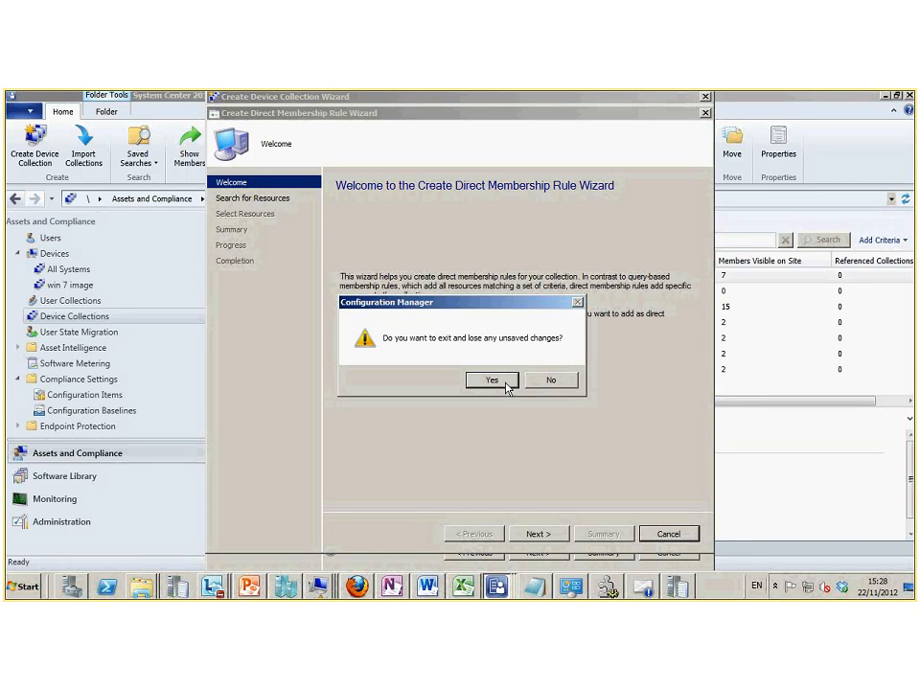
{"action": "left_click", "coordinate": [491, 381]}
Enable incremental updates for the collection and start a query membership rule named "Hyper V servers"
{"action": "left_click", "coordinate": [558, 359]}
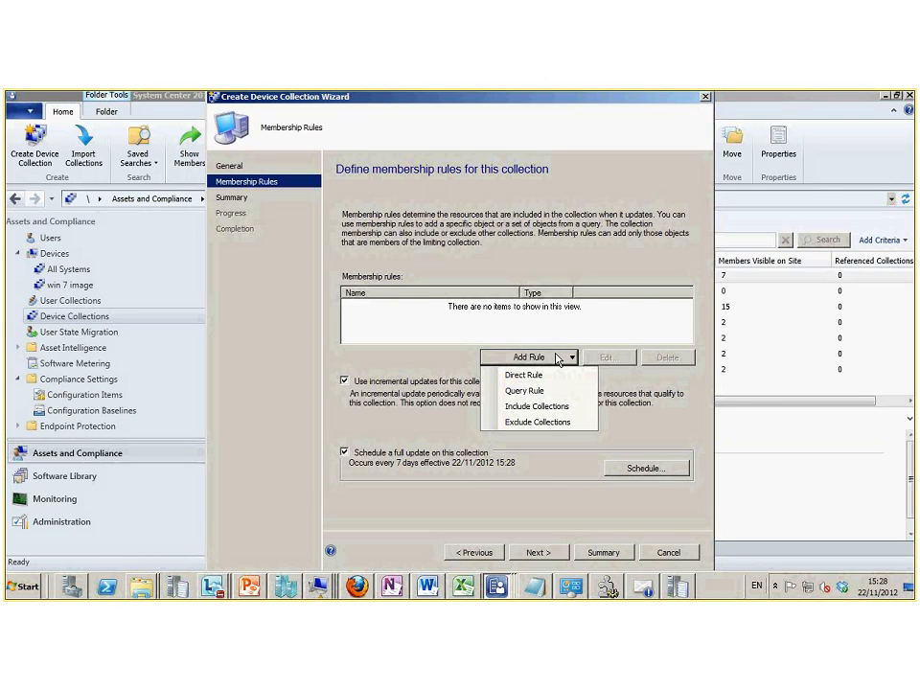
{"action": "left_click", "coordinate": [522, 391]}
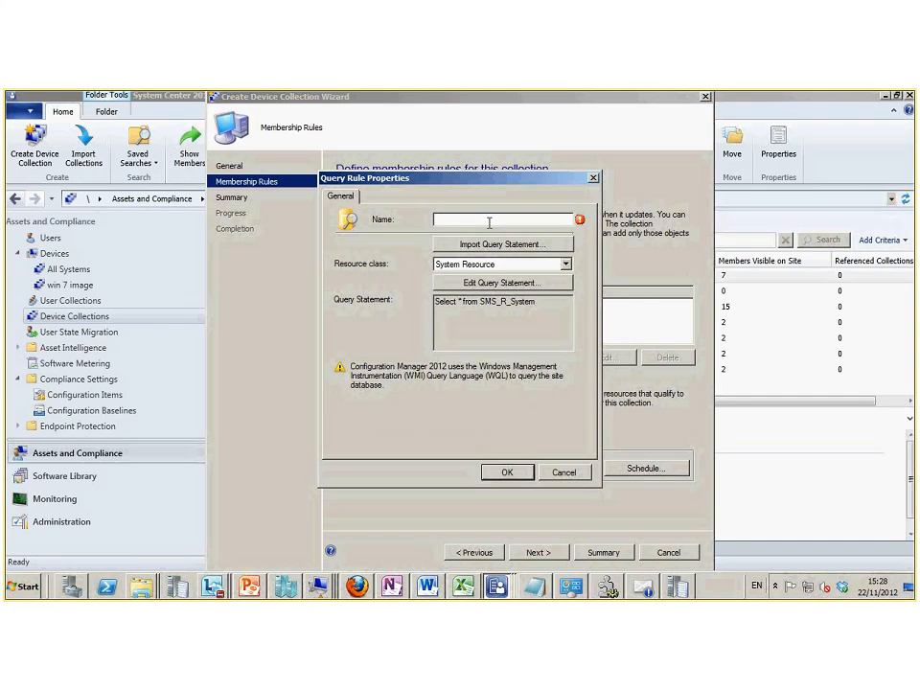
{"action": "type", "text": "Hyper V servers"}
Add a simple-value criterion to the rule's query statement based on the Display Name attribute of the Services class
{"action": "left_click", "coordinate": [517, 286]}
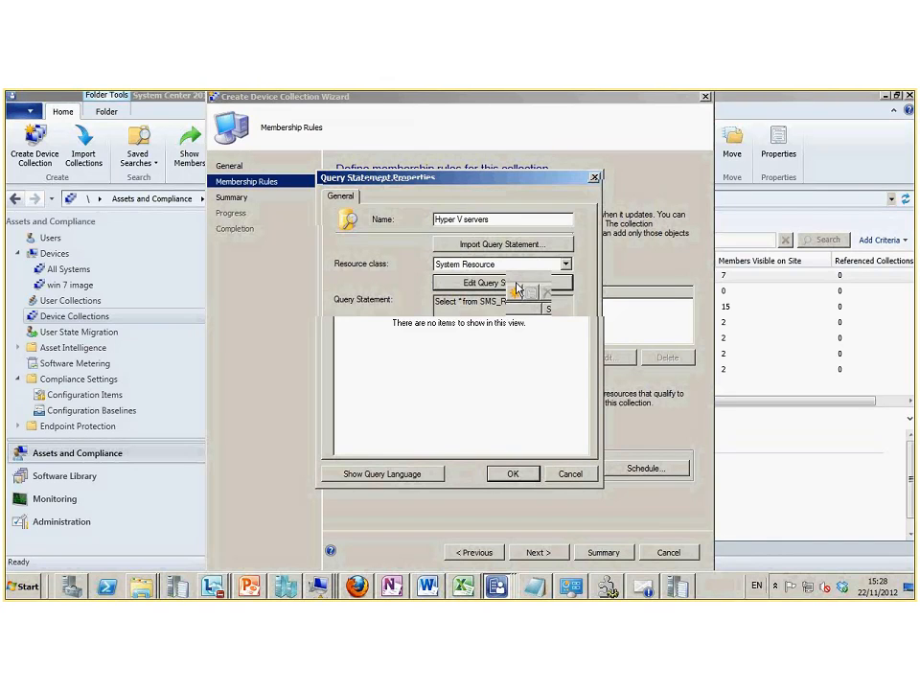
{"action": "left_click", "coordinate": [372, 199]}
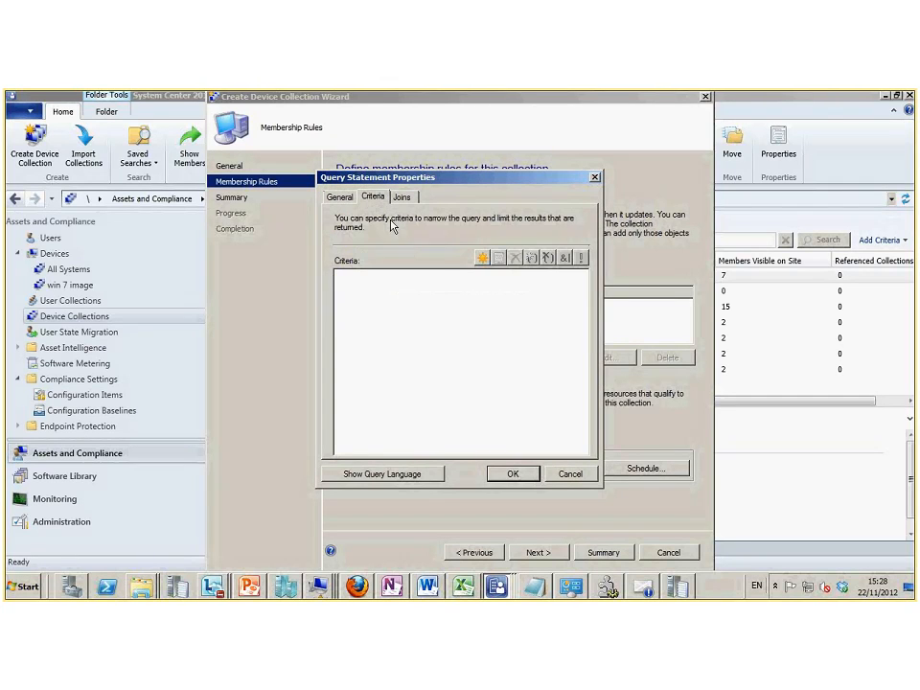
{"action": "left_click", "coordinate": [484, 258]}
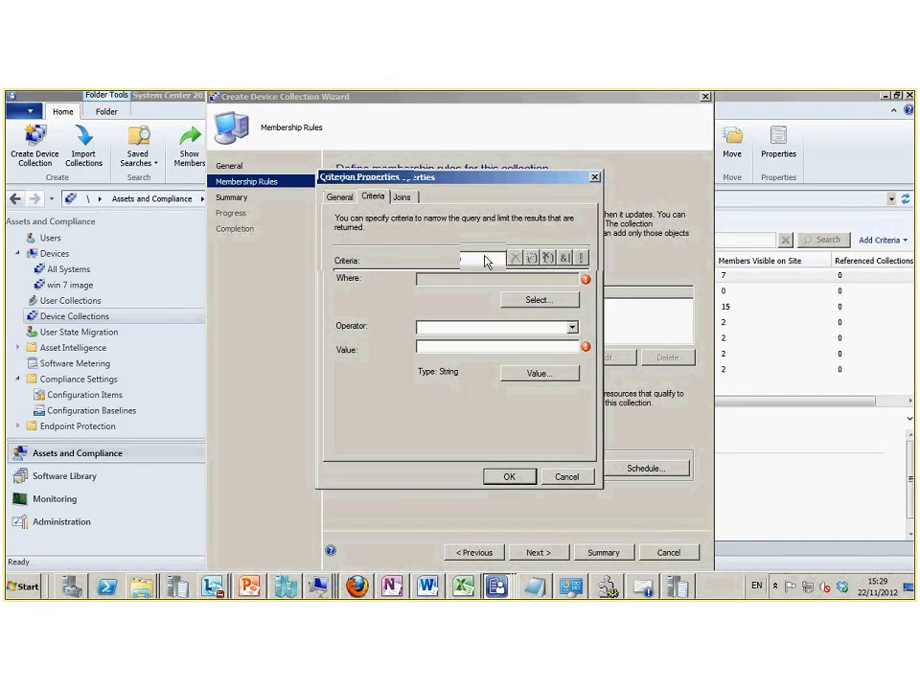
{"action": "left_click", "coordinate": [555, 304]}
{"action": "key", "text": "s"}
{"action": "key", "text": "s"}
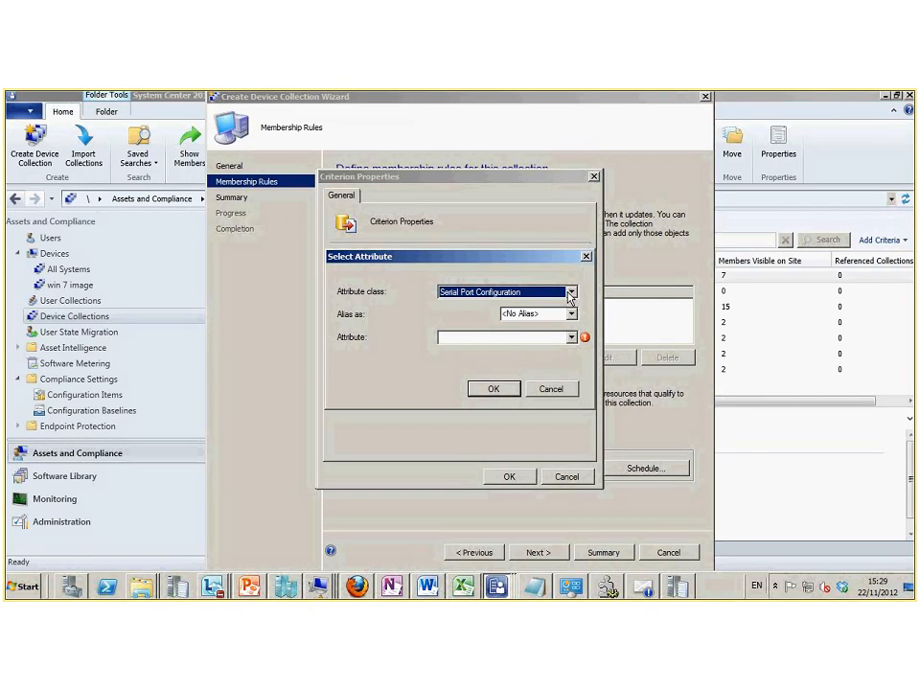
{"action": "left_click", "coordinate": [571, 293]}
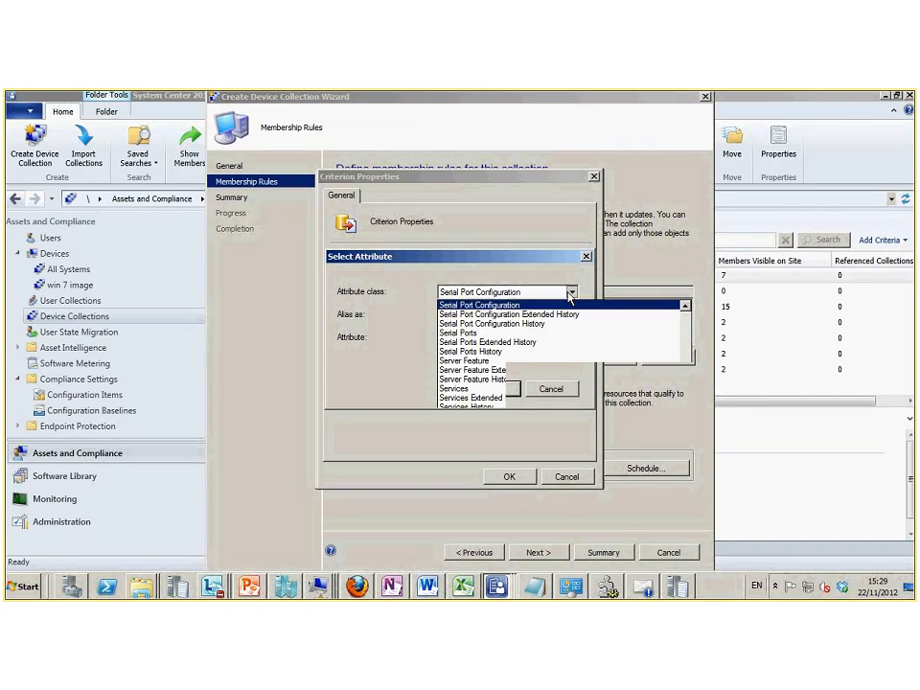
{"action": "left_click", "coordinate": [500, 389]}
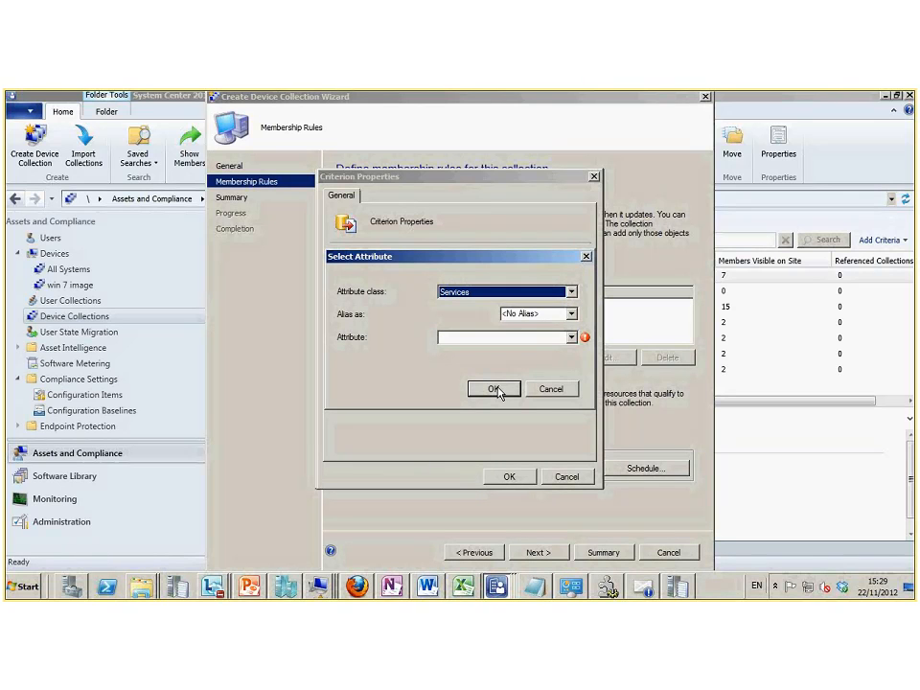
{"action": "left_click", "coordinate": [572, 338]}
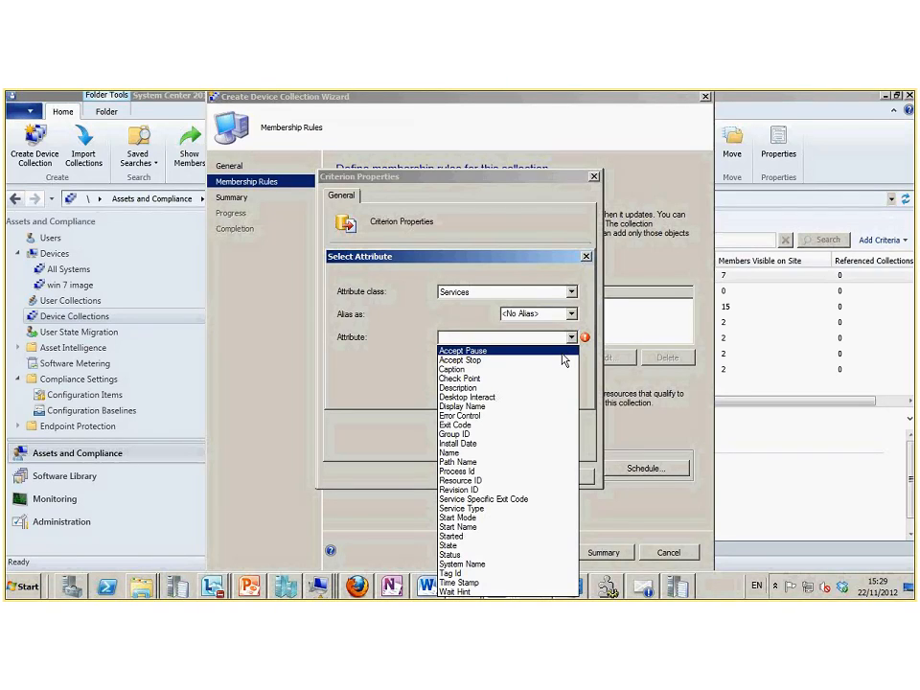
{"action": "left_click", "coordinate": [461, 406]}
{"action": "left_click", "coordinate": [501, 388]}
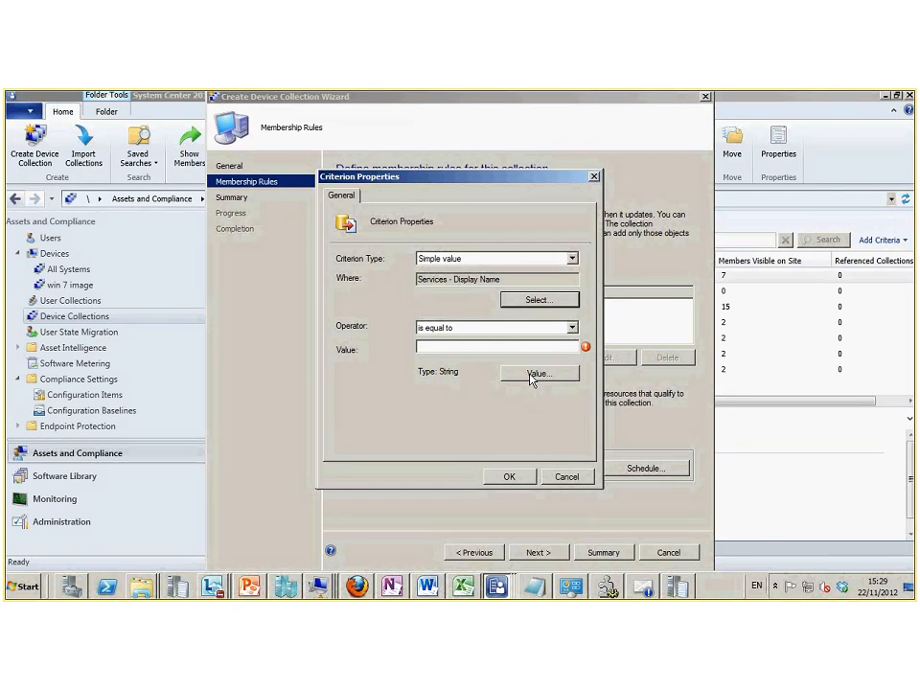
Set the Display Name criterion to equal "Hyper-V Virtual Machine Management" from the available values and save it
{"action": "left_click", "coordinate": [533, 375]}
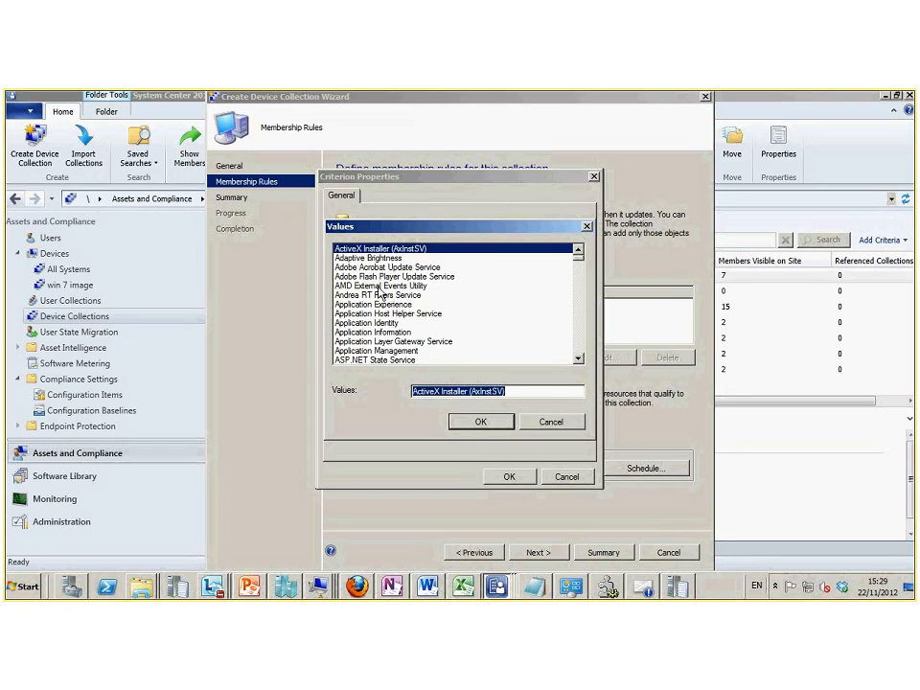
{"action": "key", "text": "h"}
{"action": "scroll", "coordinate": [391, 295], "scroll_direction": "down", "scroll_amount": 2}
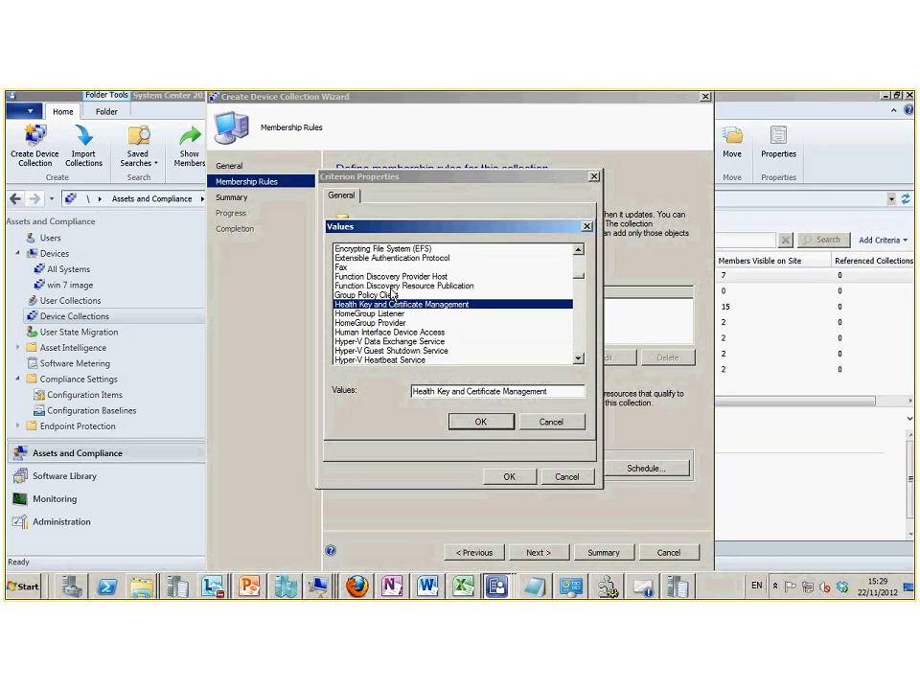
{"action": "scroll", "coordinate": [461, 318], "scroll_direction": "down", "scroll_amount": 1}
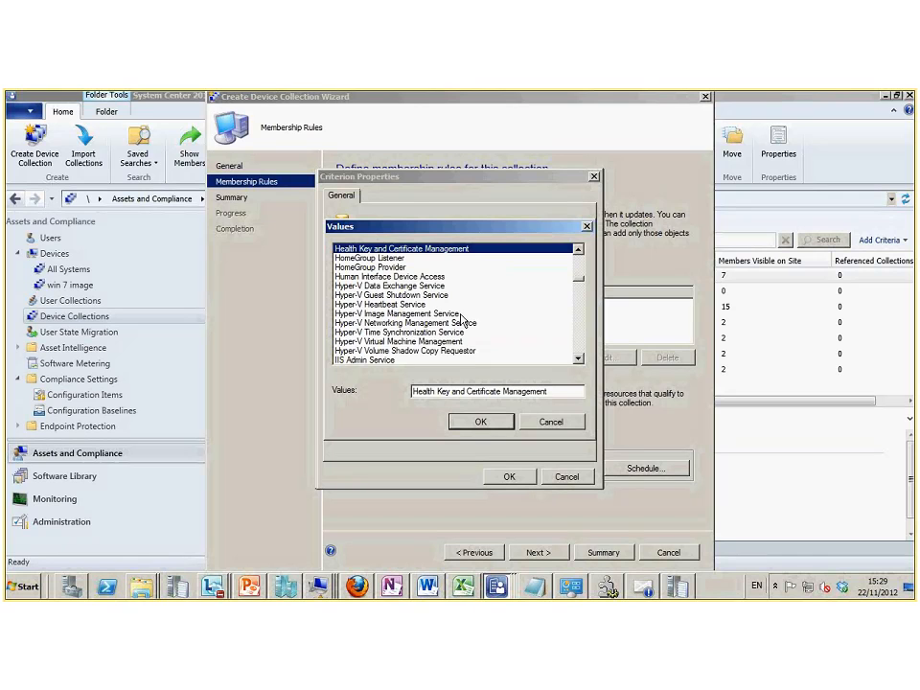
{"action": "left_click", "coordinate": [416, 344]}
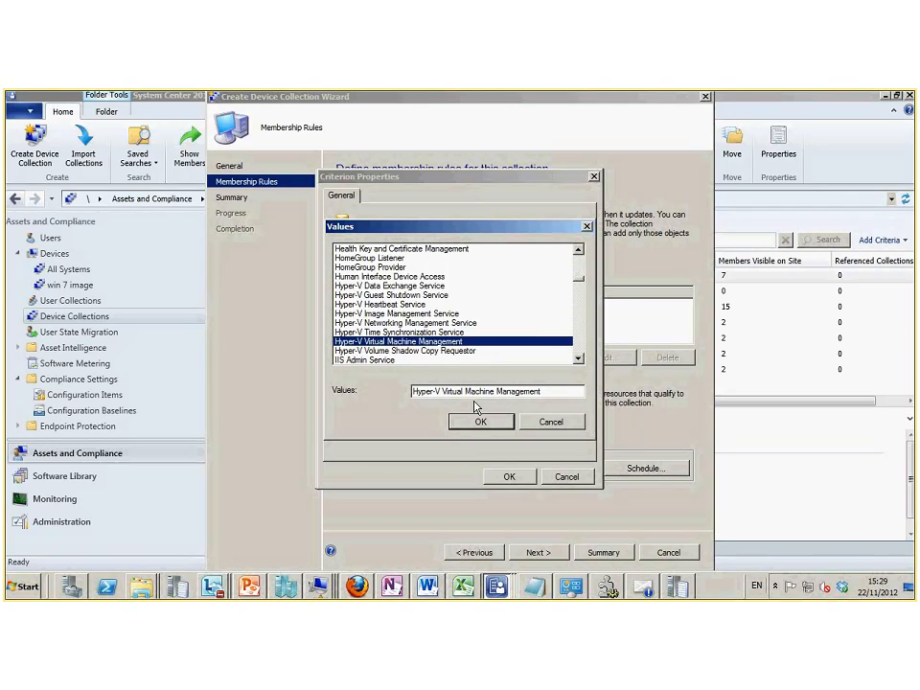
{"action": "left_click", "coordinate": [479, 421]}
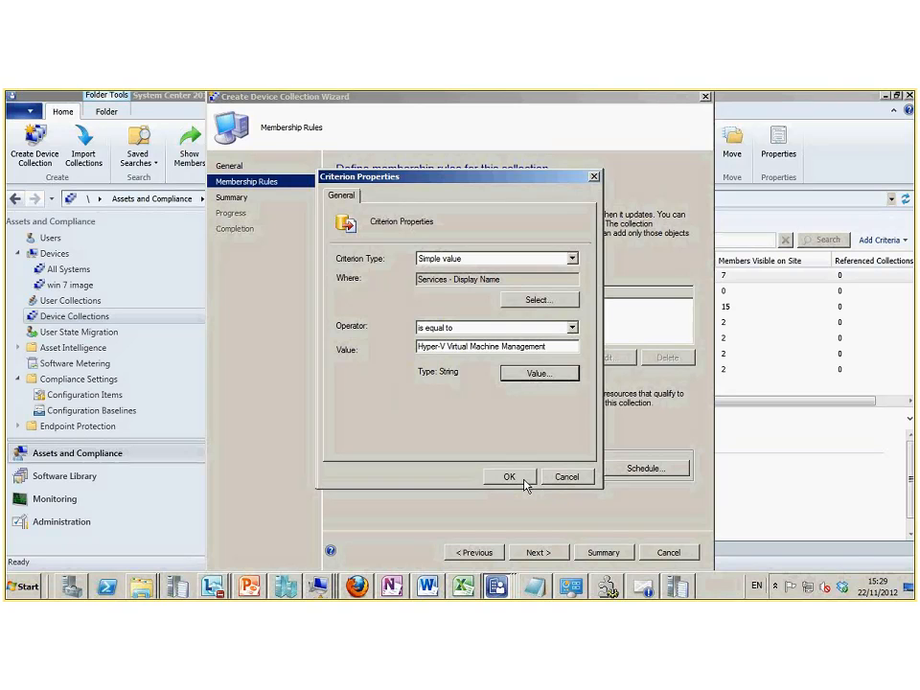
{"action": "left_click", "coordinate": [526, 539]}
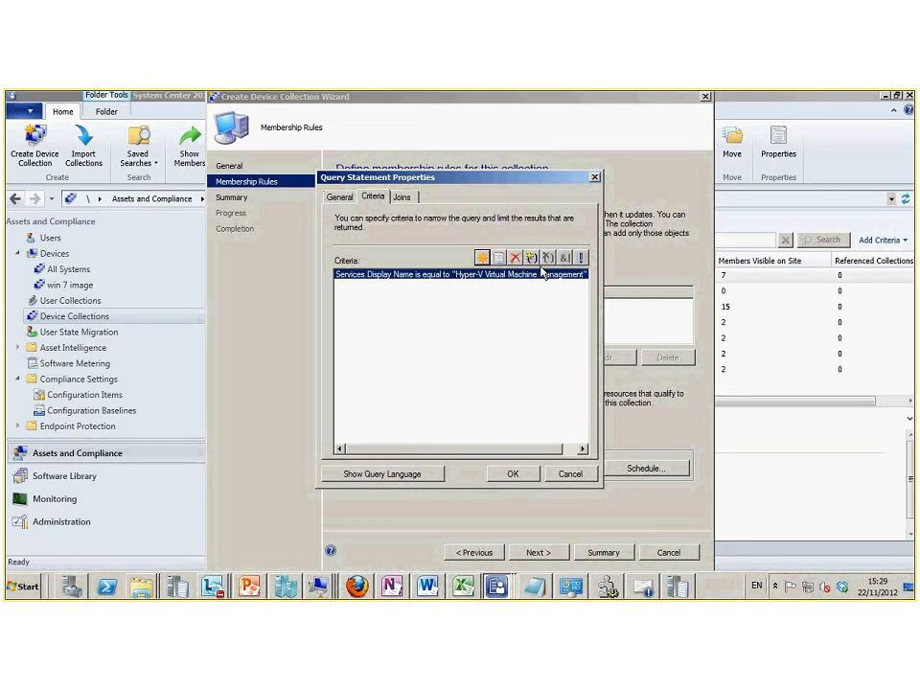
Add a second simple-value criterion requiring the System Resource attribute IP Subnets to equal 192.168.1.0
{"action": "left_click", "coordinate": [482, 257]}
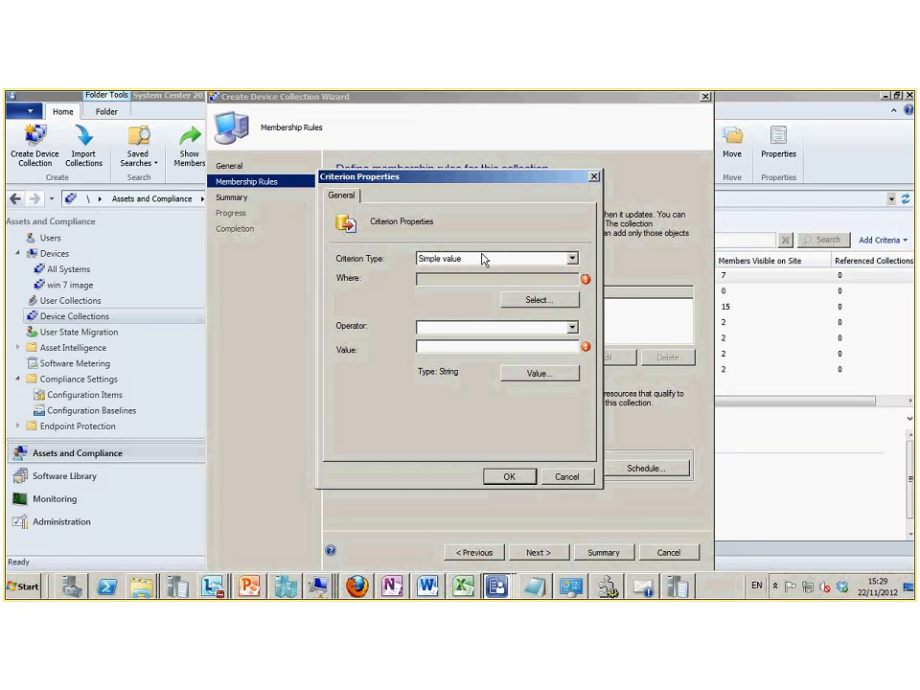
{"action": "left_click", "coordinate": [560, 303]}
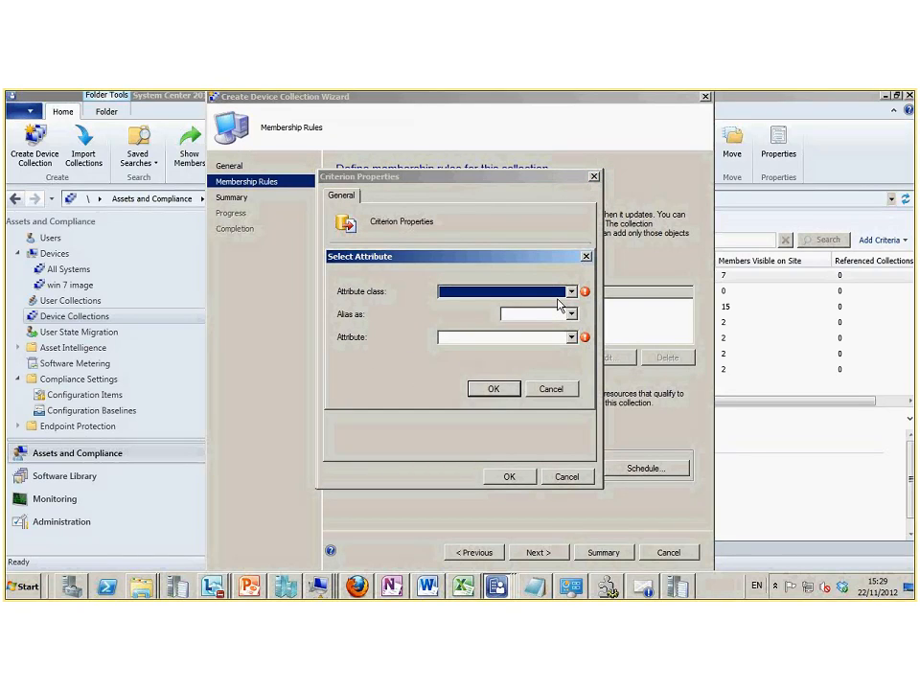
{"action": "key", "text": "Down"}
{"action": "left_click", "coordinate": [571, 291]}
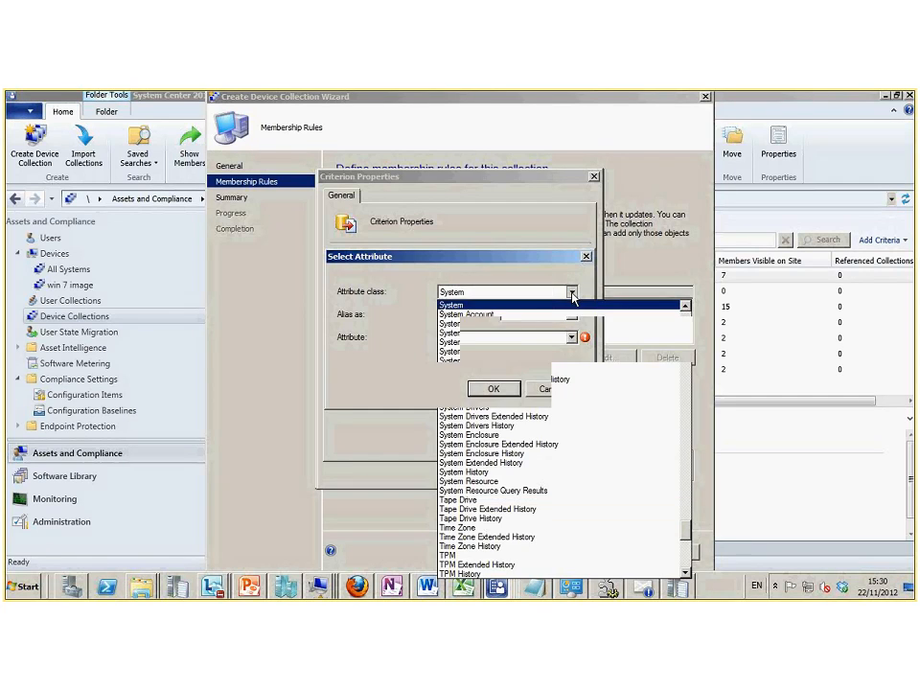
{"action": "left_click", "coordinate": [530, 481]}
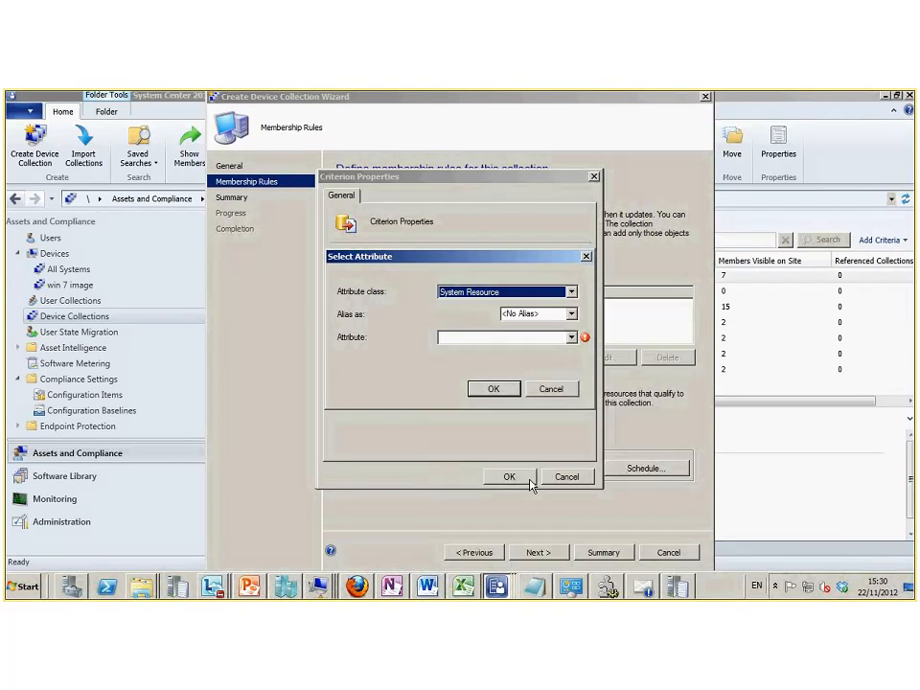
{"action": "left_click", "coordinate": [571, 337]}
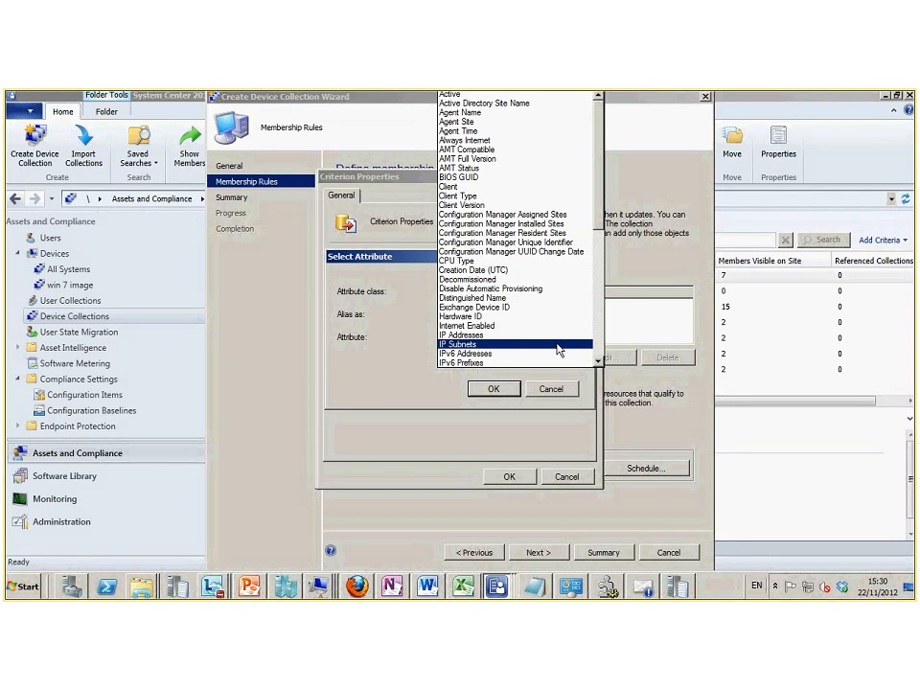
{"action": "left_click", "coordinate": [557, 346]}
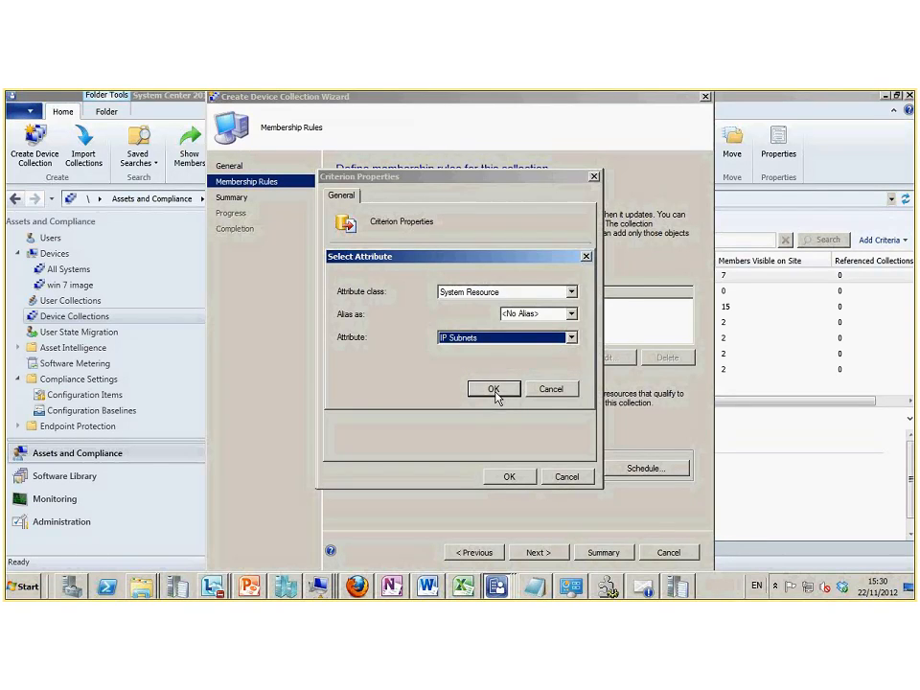
{"action": "left_click", "coordinate": [495, 388]}
{"action": "left_click", "coordinate": [537, 373]}
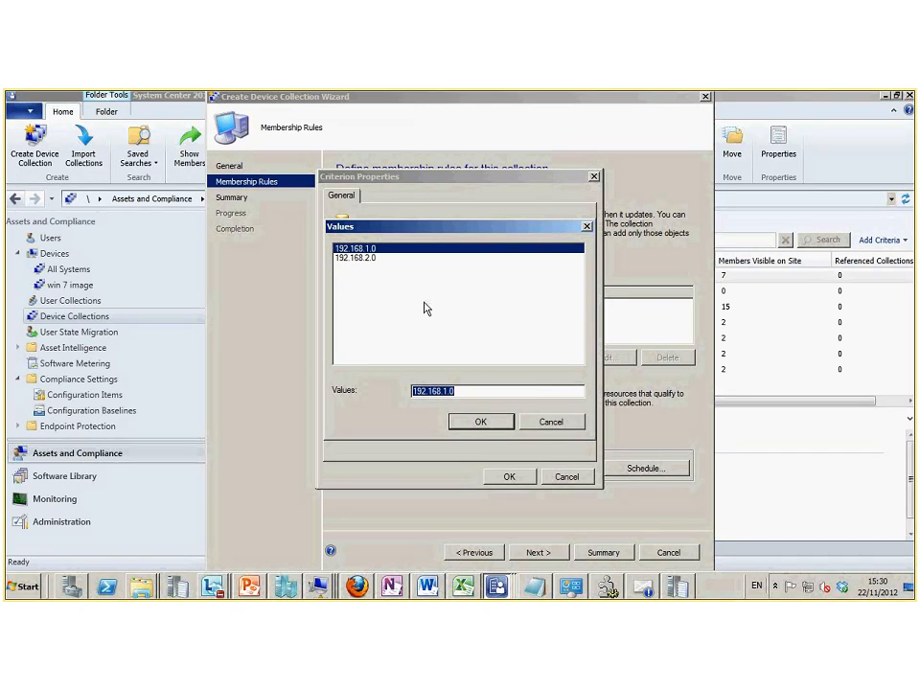
{"action": "left_click", "coordinate": [486, 422]}
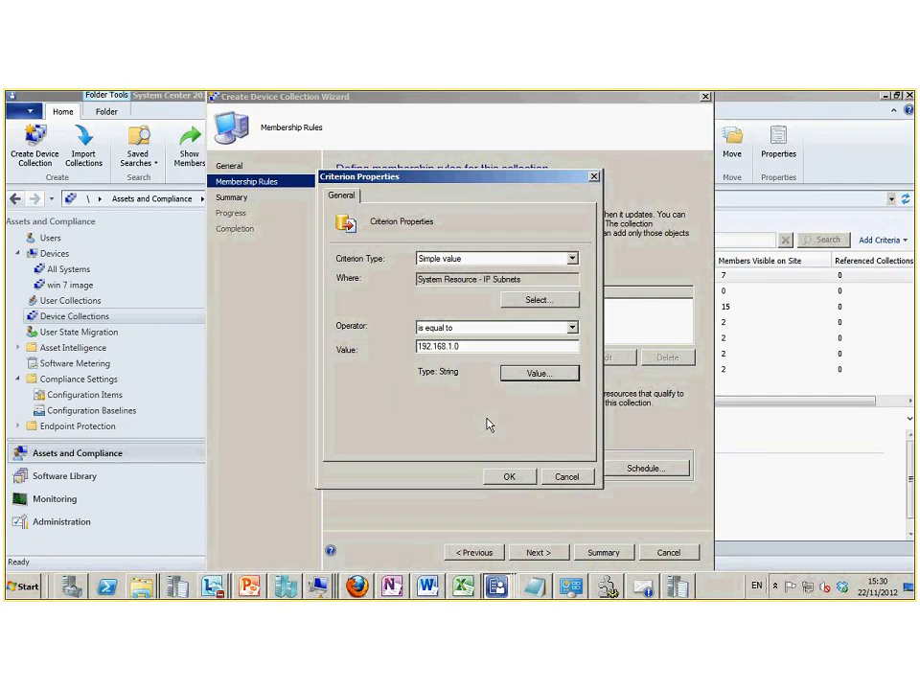
{"action": "left_click", "coordinate": [495, 477]}
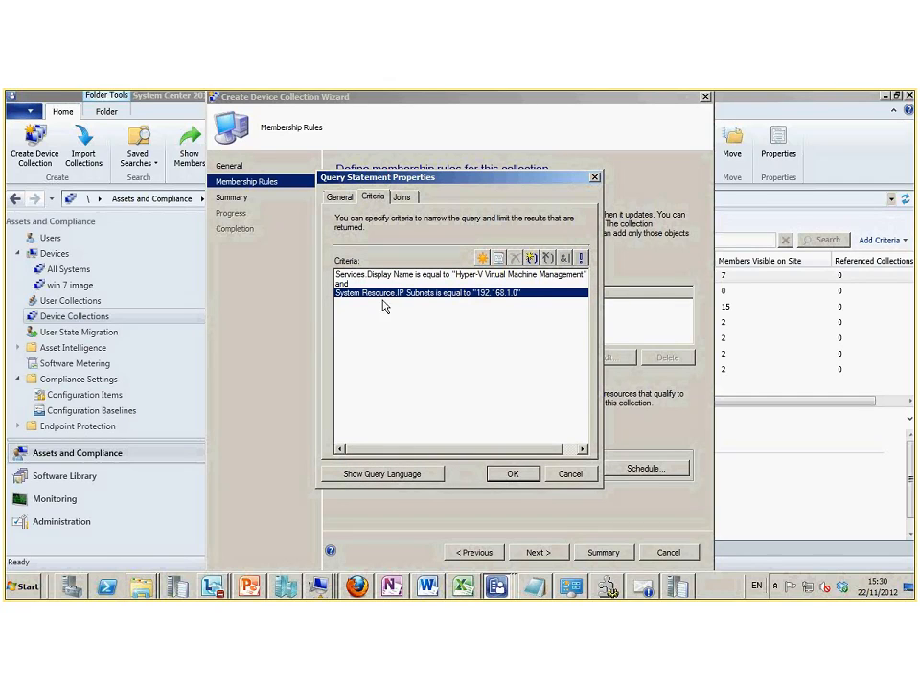
Save the "Hyper V servers" query rule and complete the creation of the "hyper v" device collection
{"action": "left_click", "coordinate": [512, 472]}
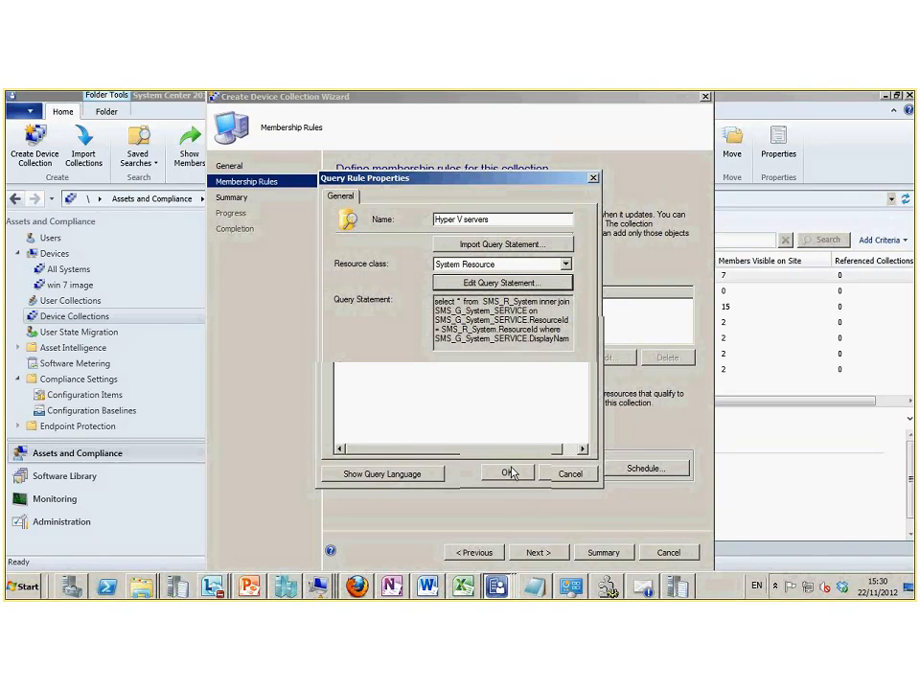
{"action": "left_click", "coordinate": [511, 472]}
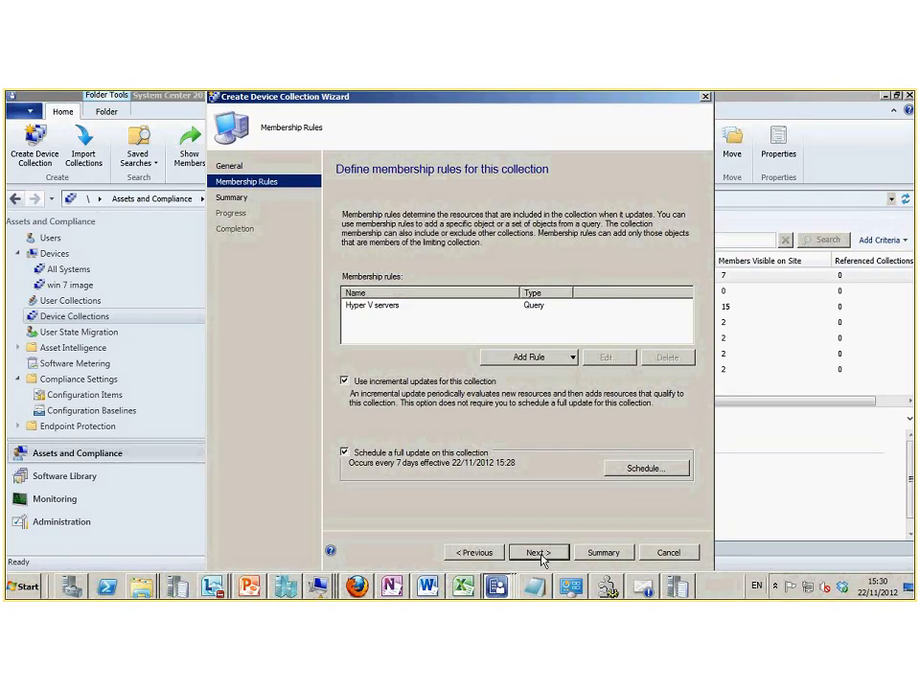
{"action": "left_click", "coordinate": [539, 553]}
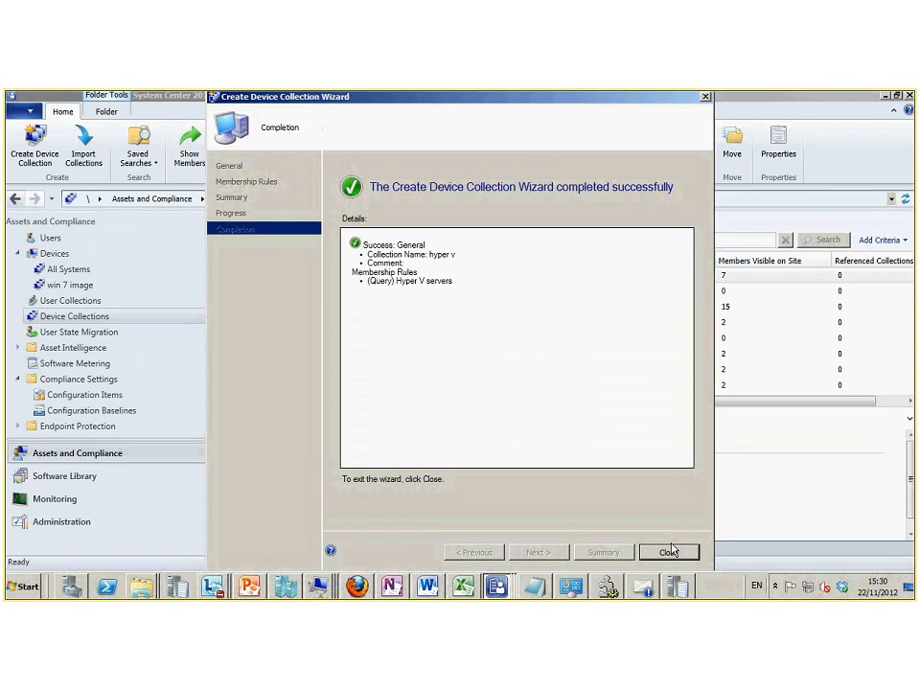
{"action": "left_click", "coordinate": [667, 552]}
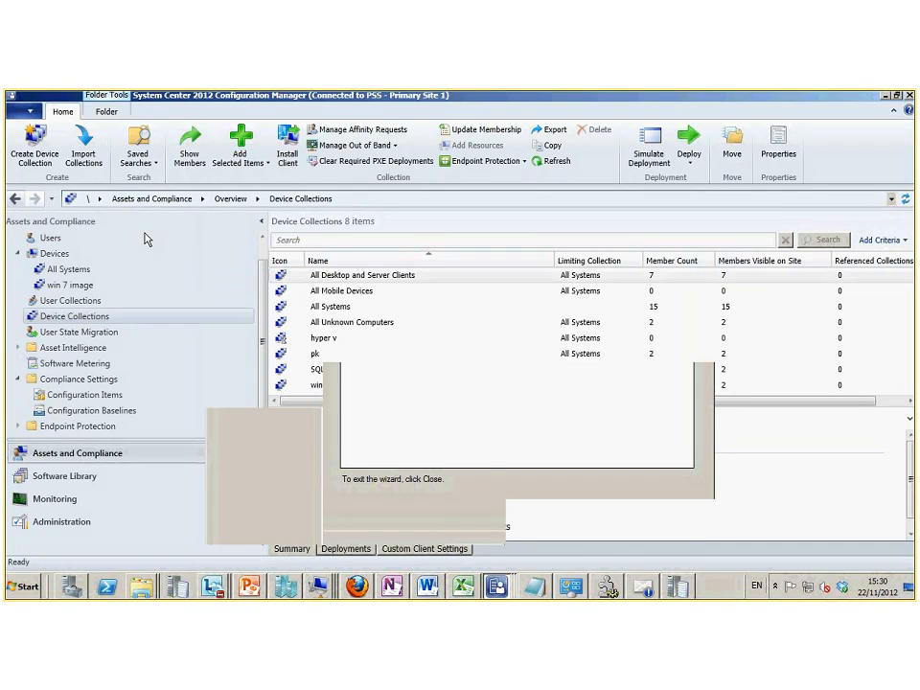
Select the new "hyper v" device collection and show its members
{"action": "left_click", "coordinate": [498, 588]}
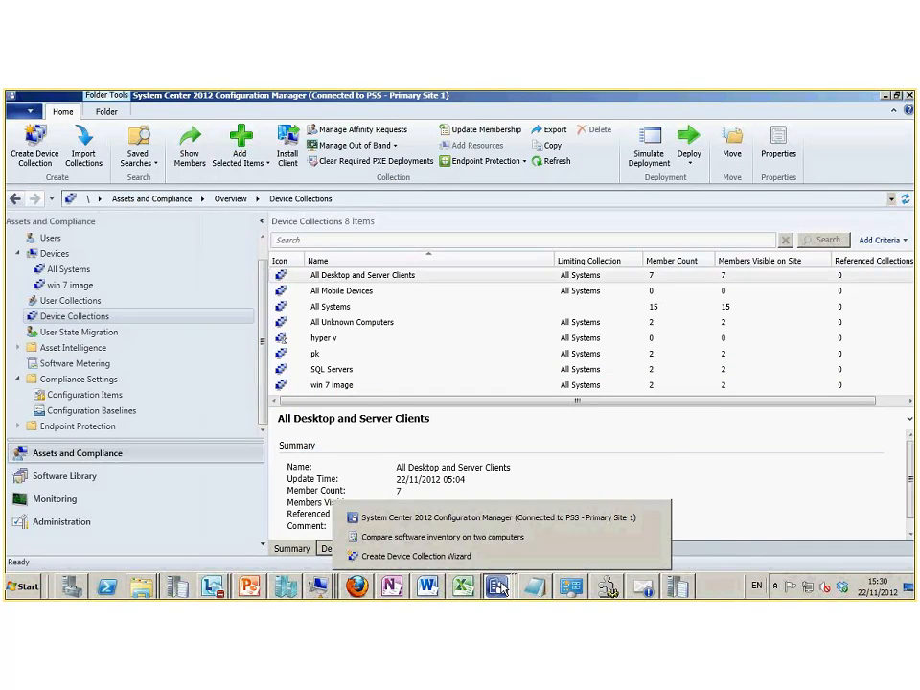
{"action": "left_click", "coordinate": [493, 565]}
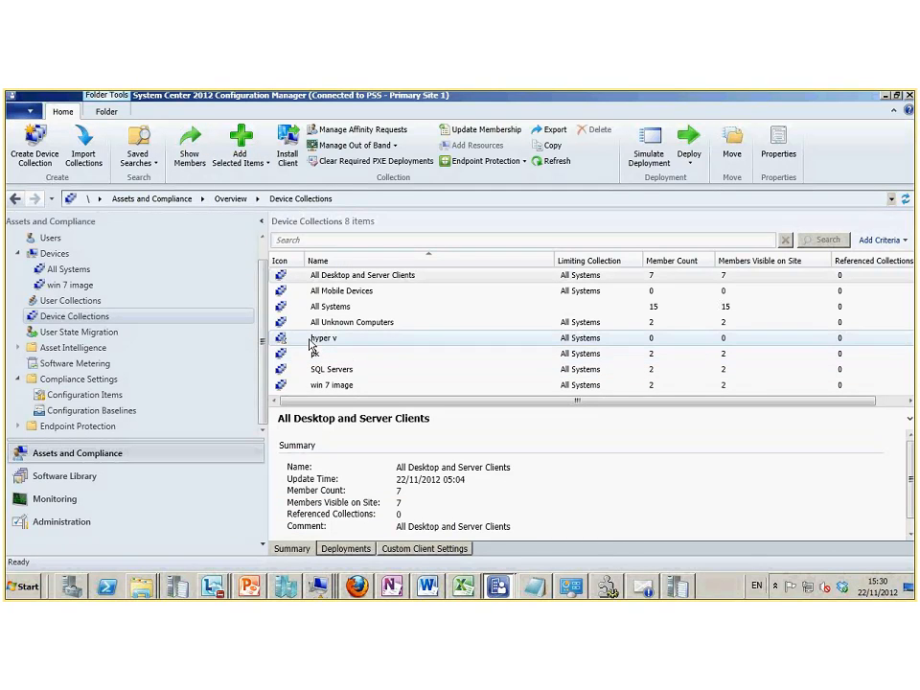
{"action": "left_click", "coordinate": [288, 341]}
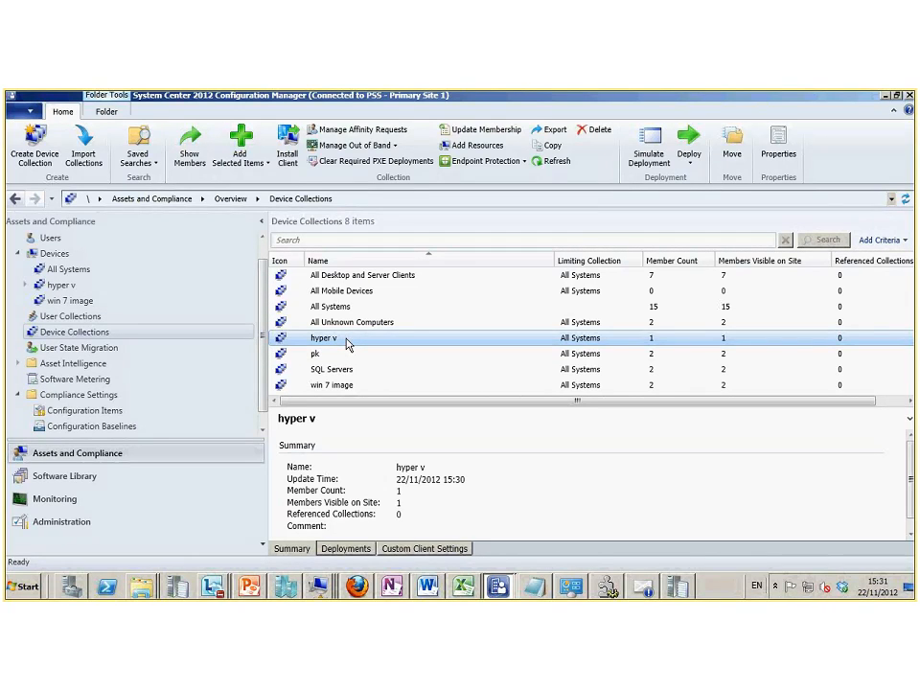
{"action": "double_click", "coordinate": [347, 339]}
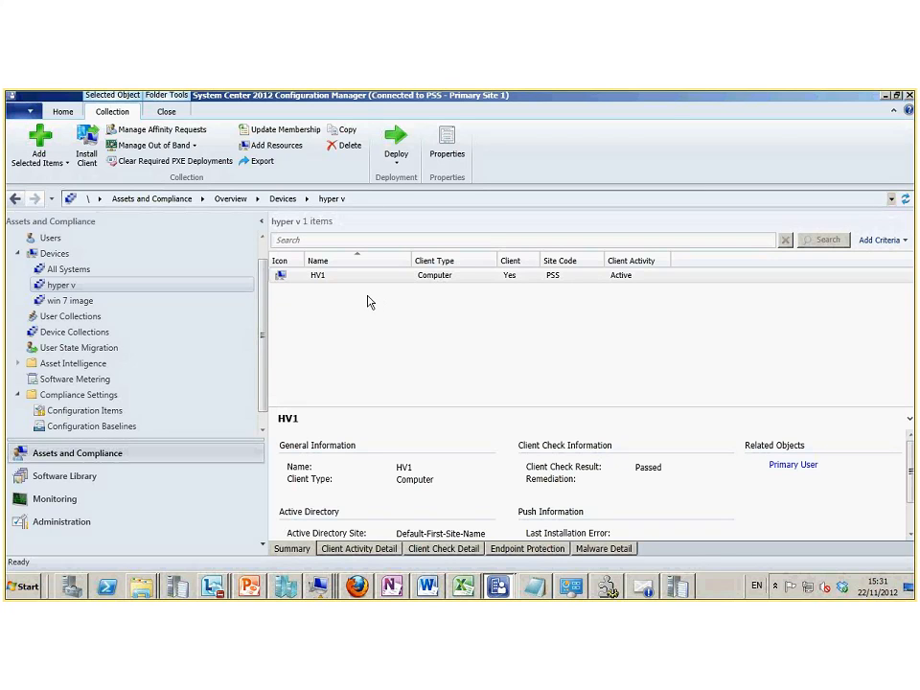
Start a deployment of the "hyper v 2" configuration baseline and target it at the "hyper v" collection
{"action": "left_click", "coordinate": [80, 428]}
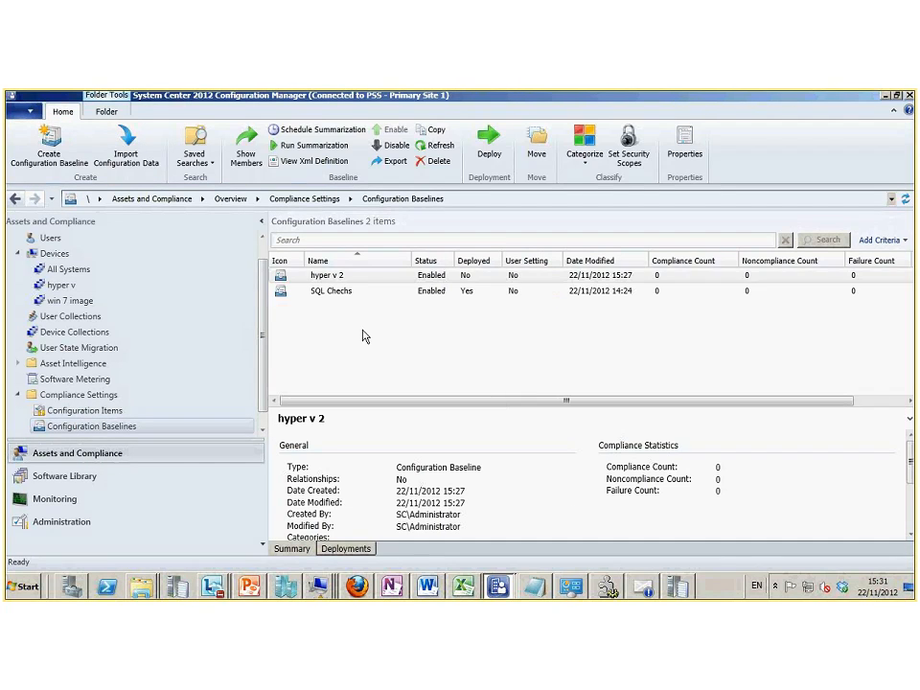
{"action": "right_click", "coordinate": [320, 277]}
{"action": "left_click", "coordinate": [374, 462]}
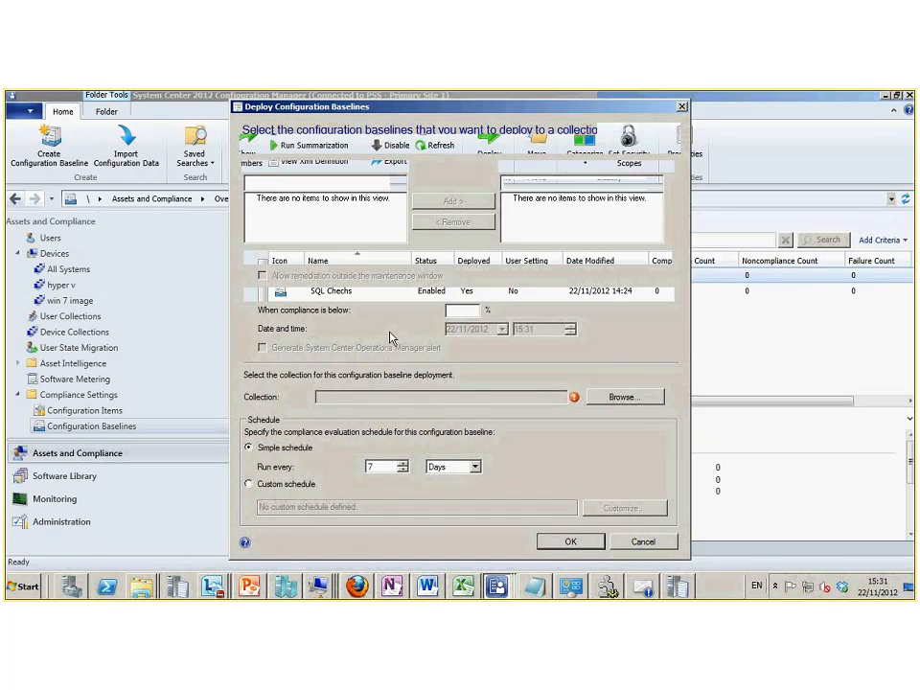
{"action": "left_click", "coordinate": [634, 403]}
{"action": "left_click", "coordinate": [575, 450]}
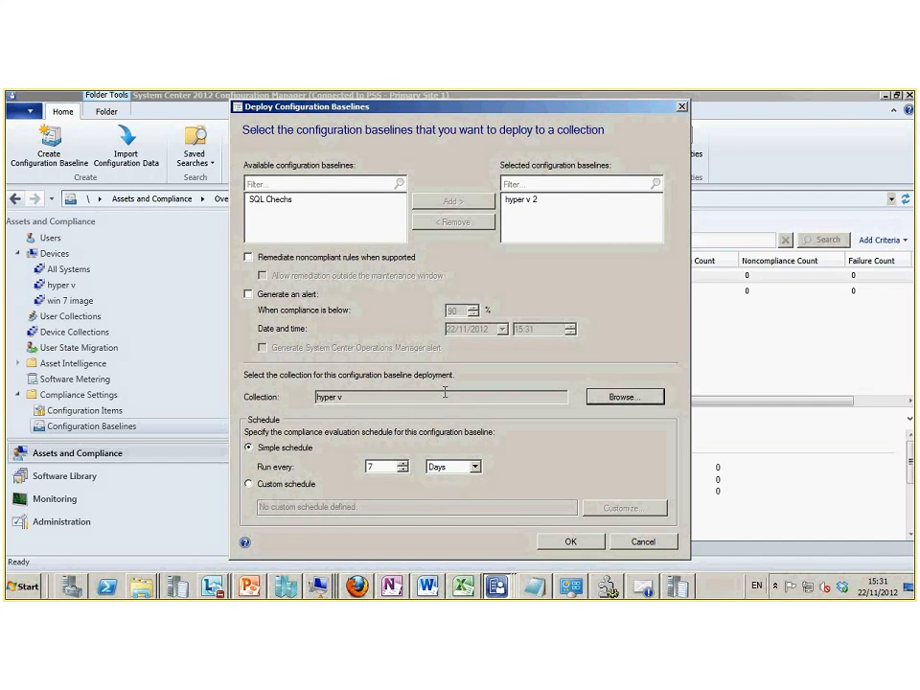
Enable remediation of noncompliant rules, an alert for compliance below 90% and an Operations Manager alert, and save the baseline deployment
{"action": "left_click", "coordinate": [249, 257]}
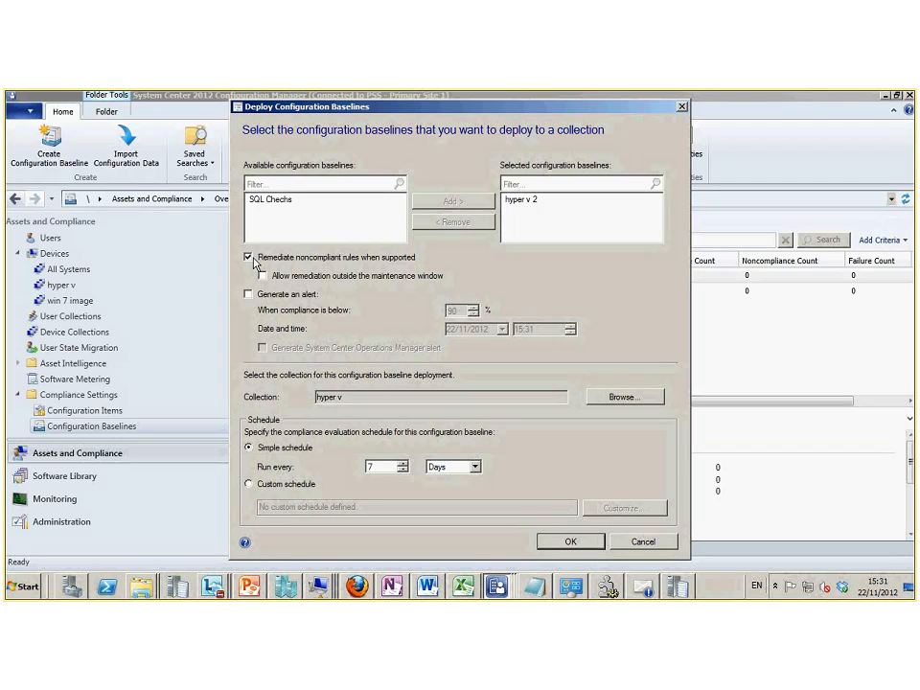
{"action": "left_click", "coordinate": [269, 296]}
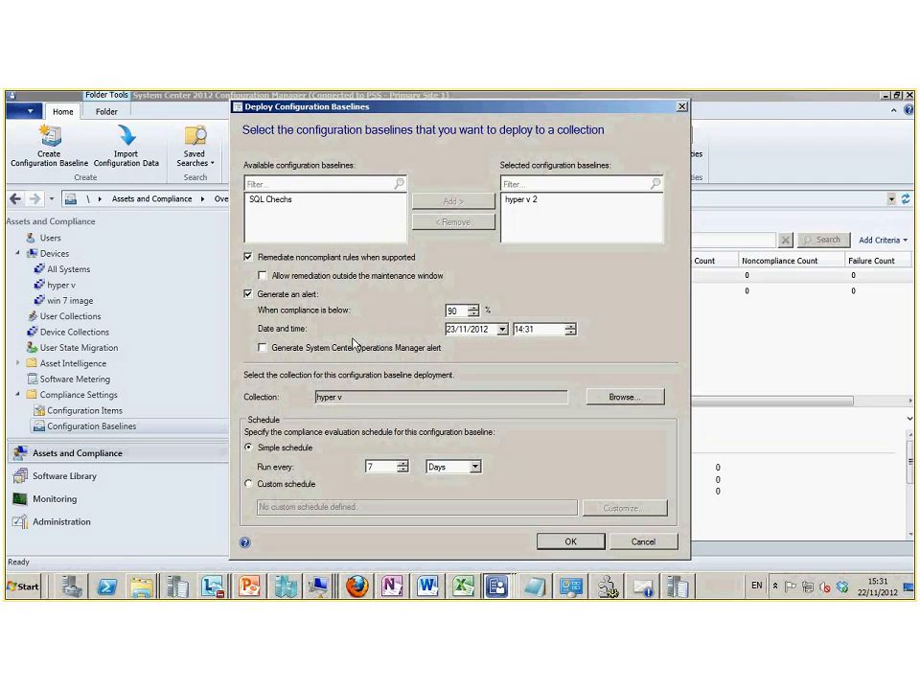
{"action": "left_click", "coordinate": [292, 350]}
{"action": "left_click", "coordinate": [571, 542]}
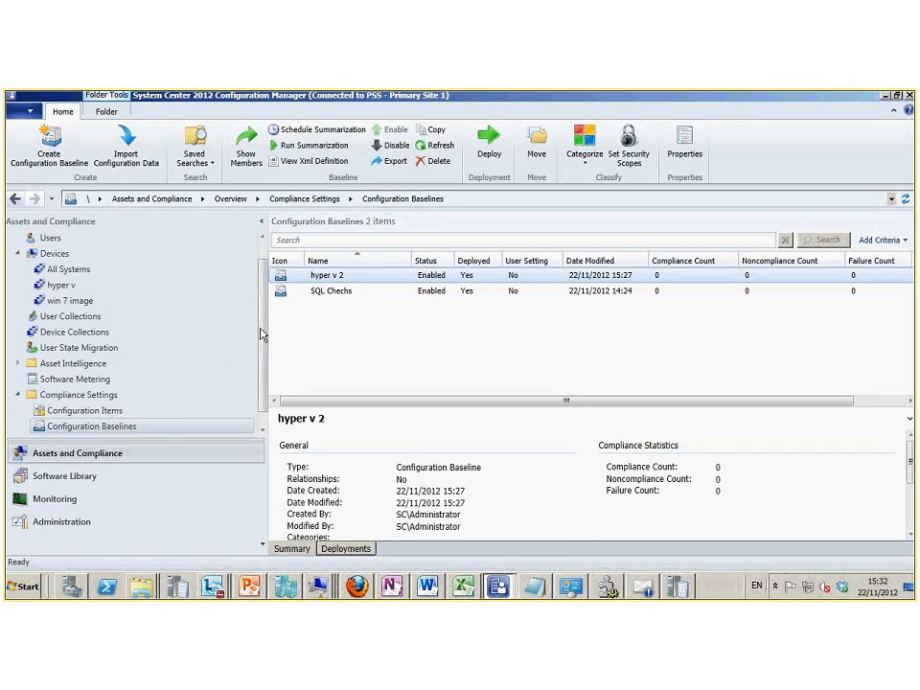
Show the Compliance and Settings Management reports in the Monitoring workspace
{"action": "left_click", "coordinate": [80, 498]}
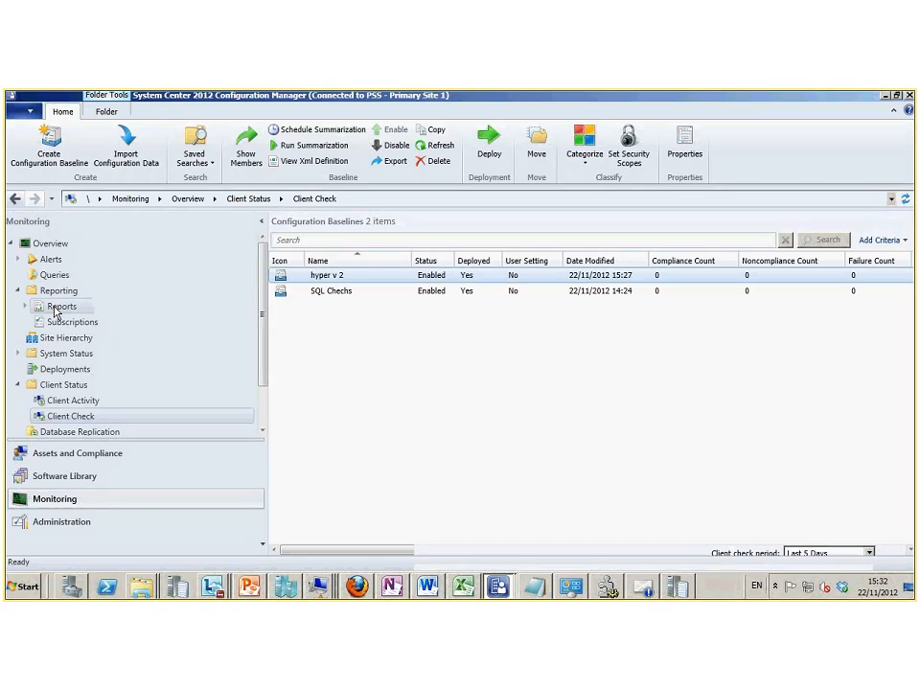
{"action": "left_click", "coordinate": [50, 308]}
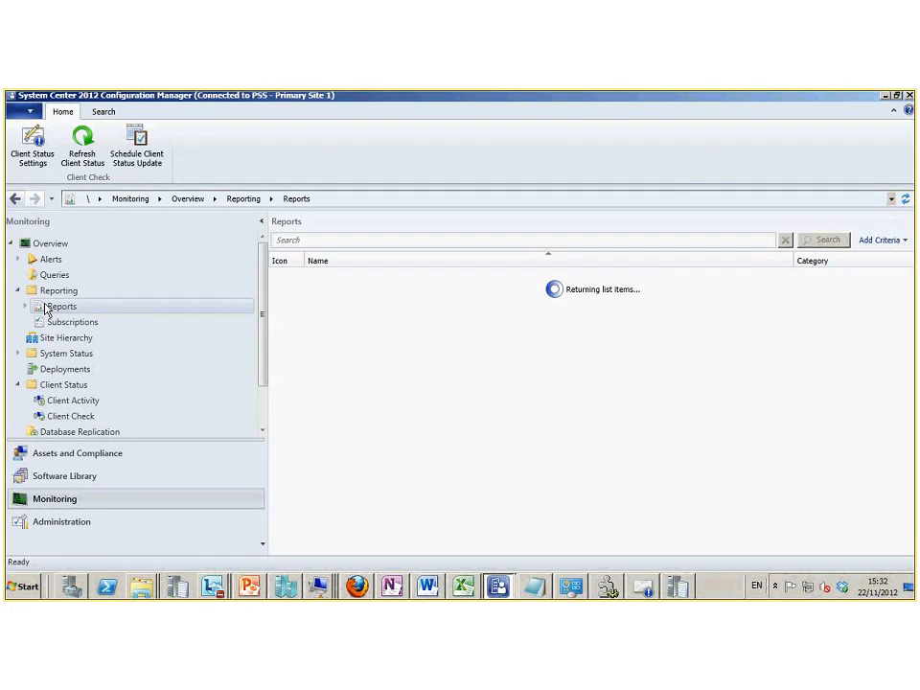
{"action": "left_click", "coordinate": [44, 293]}
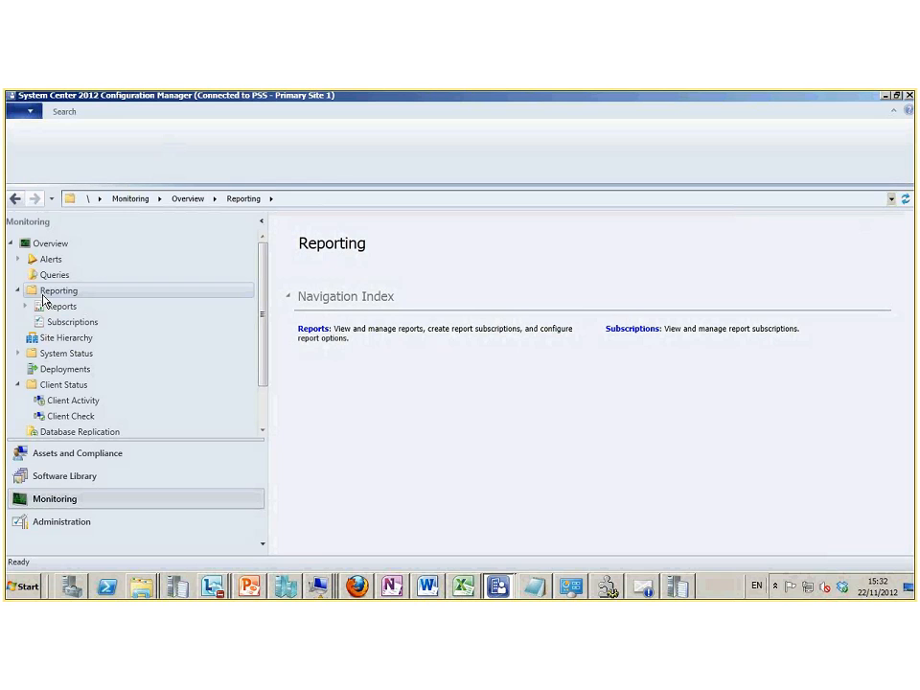
{"action": "left_click", "coordinate": [26, 307]}
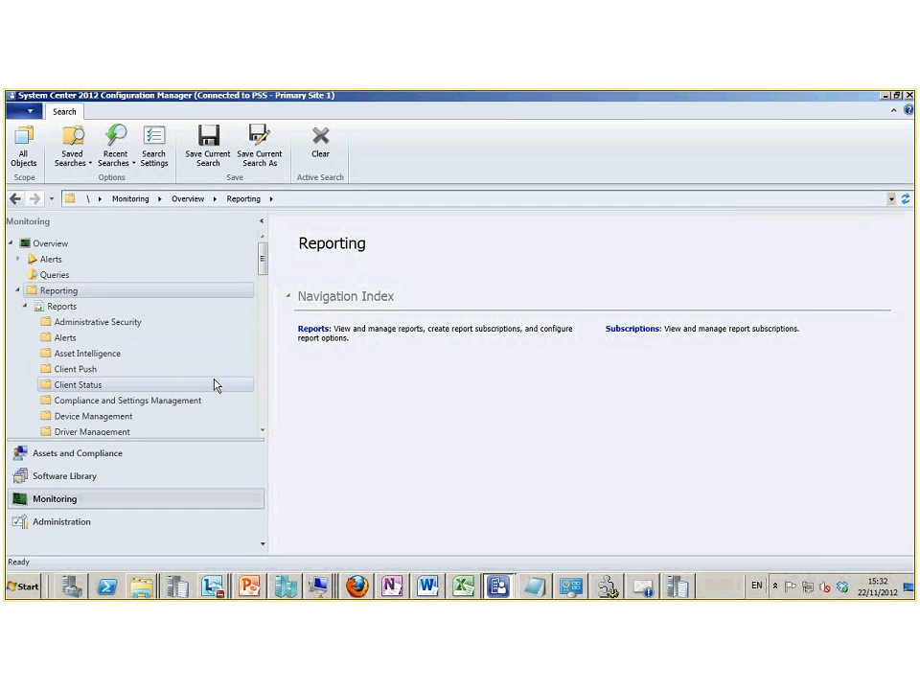
{"action": "scroll", "coordinate": [217, 383], "scroll_direction": "down", "scroll_amount": 1}
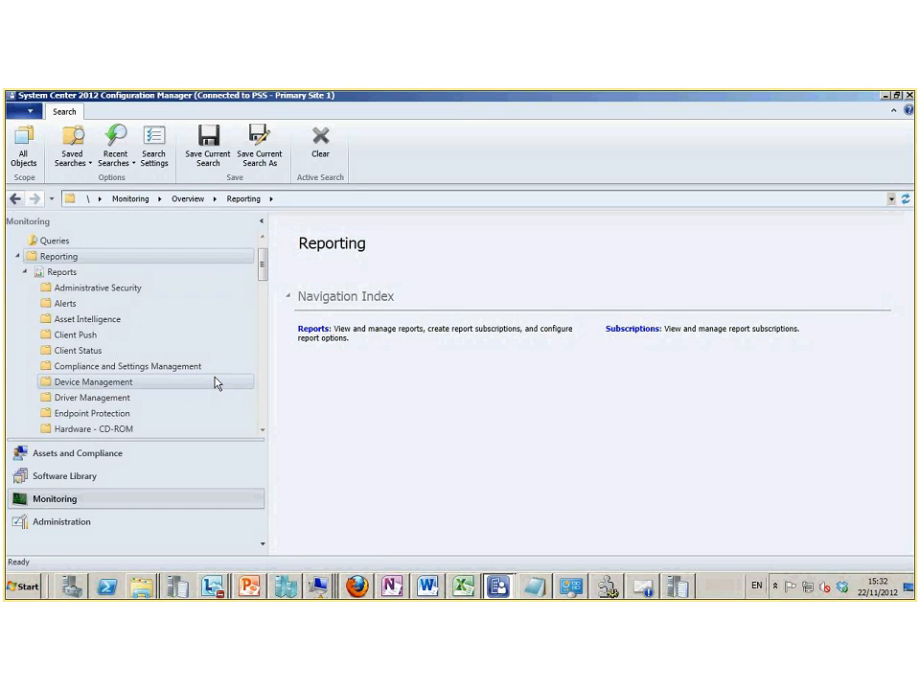
{"action": "left_click", "coordinate": [185, 372]}
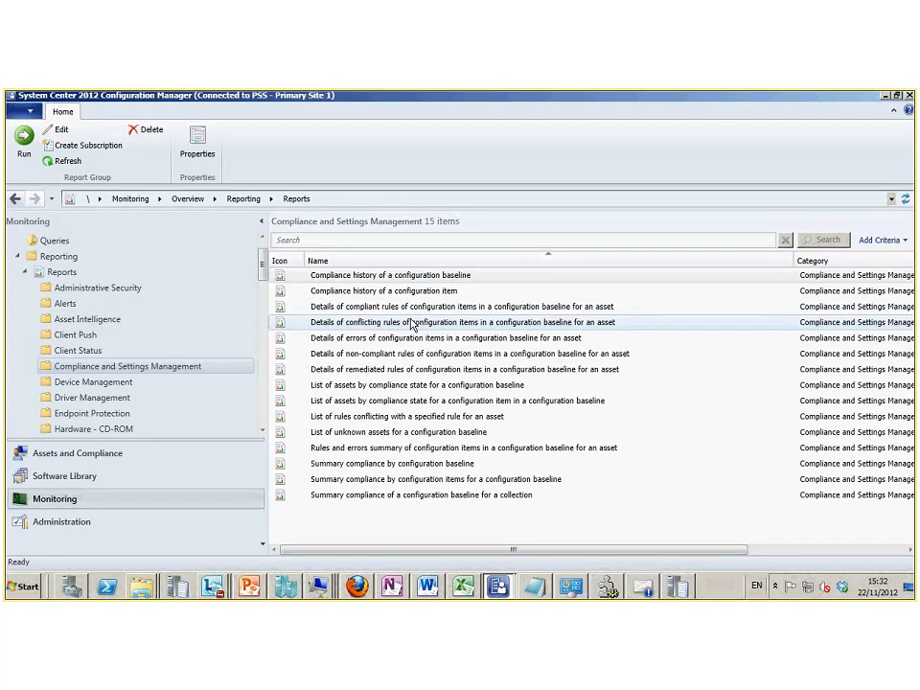
Run the "Compliance history of a configuration baseline" report and choose SQL Chechs as its baseline
{"action": "left_click", "coordinate": [436, 275]}
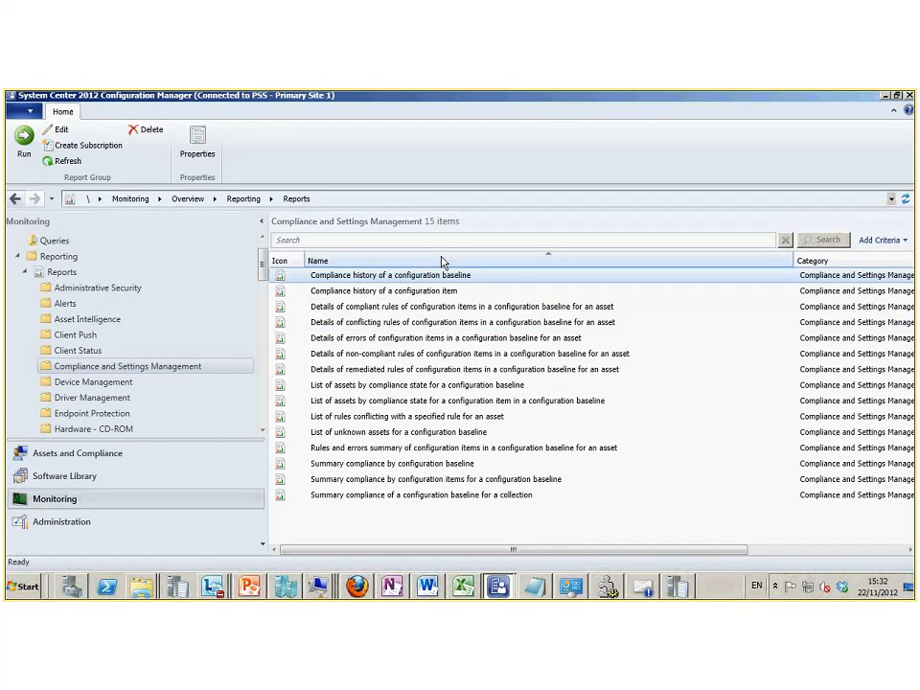
{"action": "left_click", "coordinate": [30, 150]}
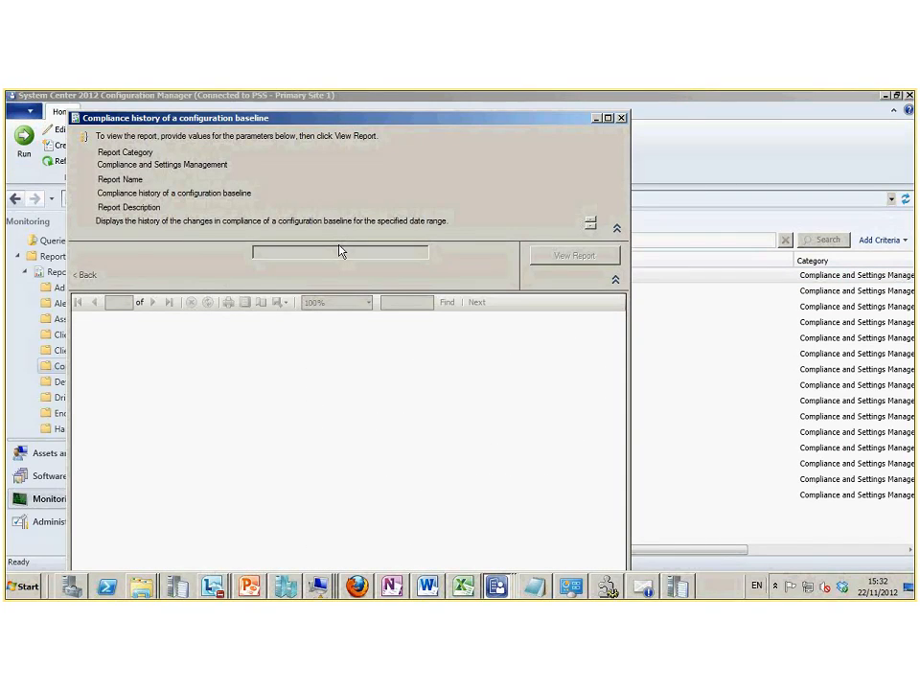
{"action": "left_click", "coordinate": [456, 254]}
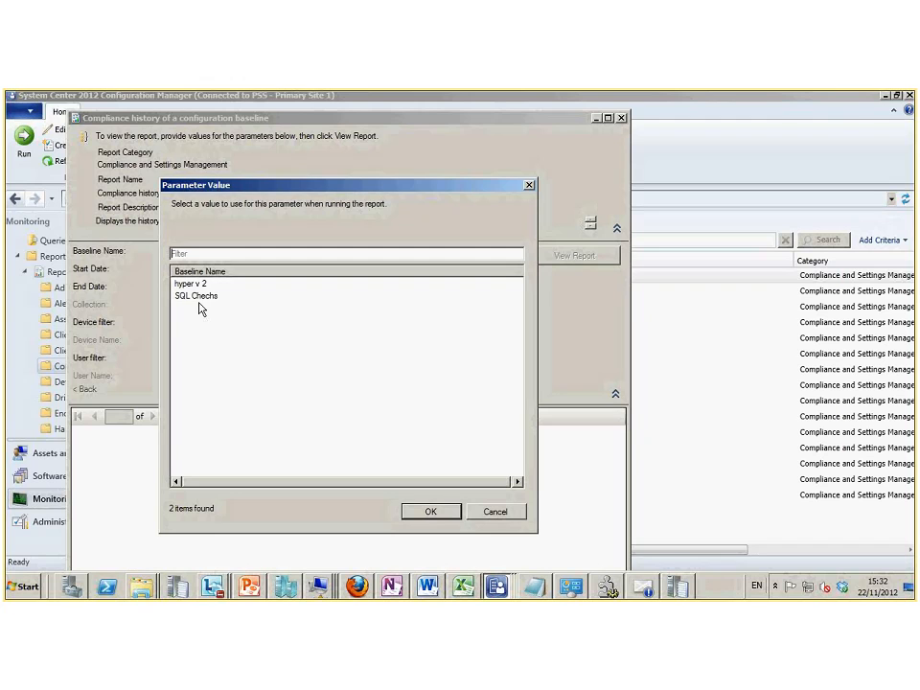
{"action": "left_click", "coordinate": [197, 296]}
{"action": "left_click", "coordinate": [436, 508]}
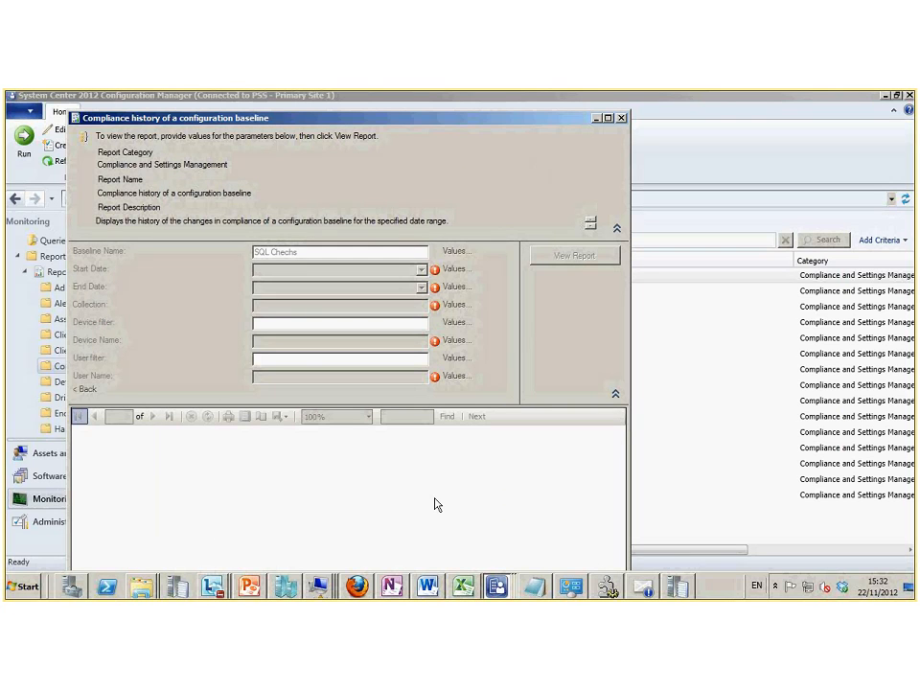
Set the report's start and end dates to 22/11/2012 and generate it for all collections, devices and users
{"action": "left_click", "coordinate": [420, 270]}
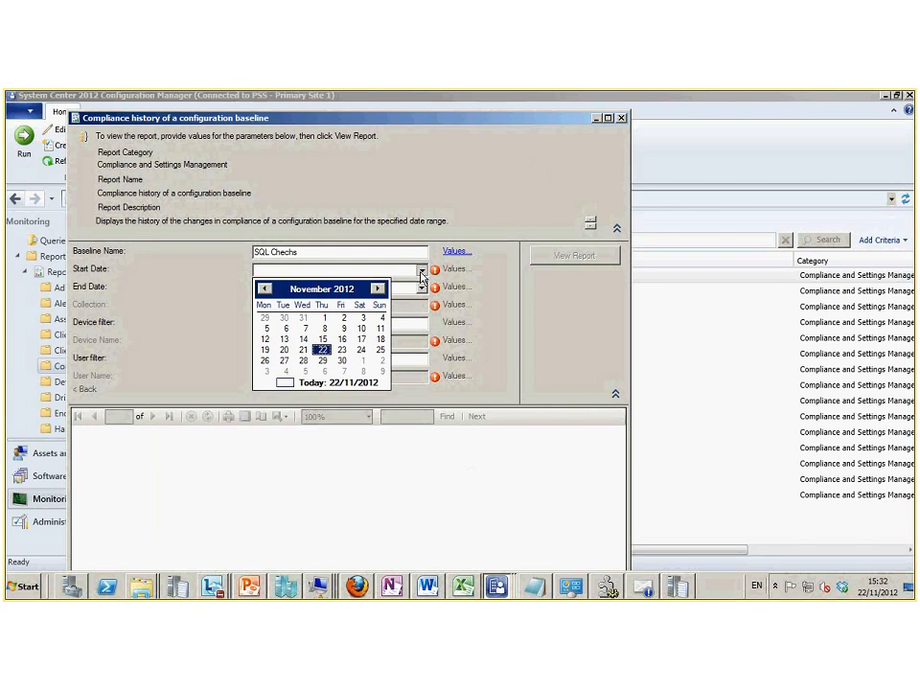
{"action": "left_click", "coordinate": [316, 351]}
{"action": "left_click", "coordinate": [422, 287]}
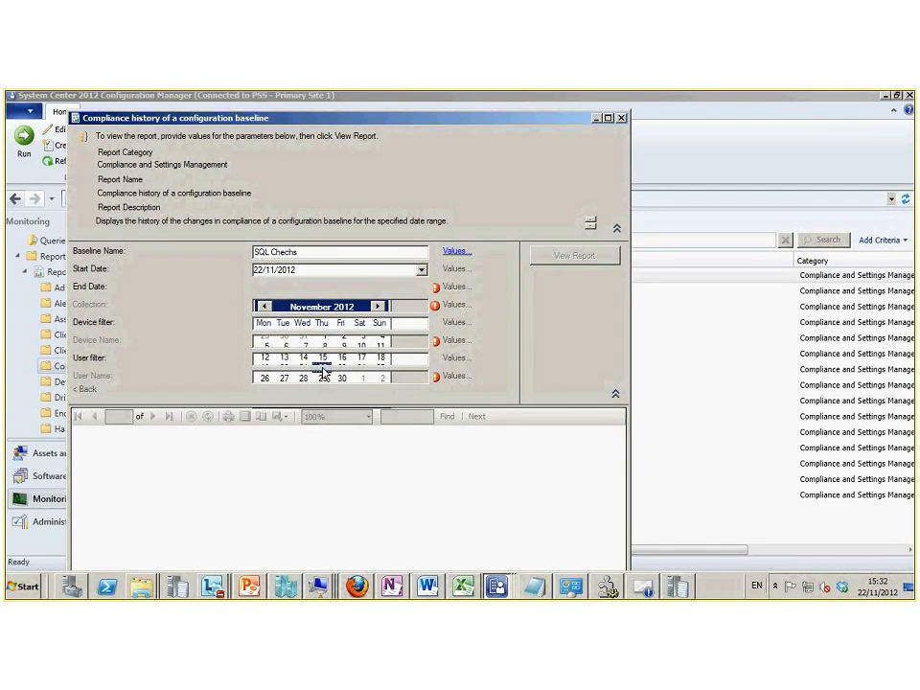
{"action": "left_click", "coordinate": [350, 368]}
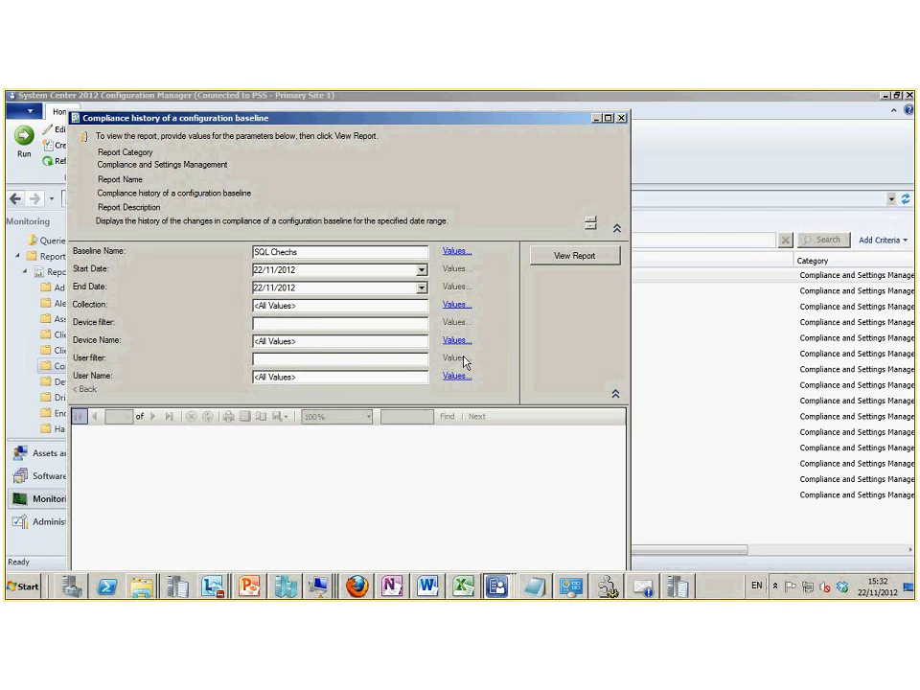
{"action": "left_click", "coordinate": [562, 262]}
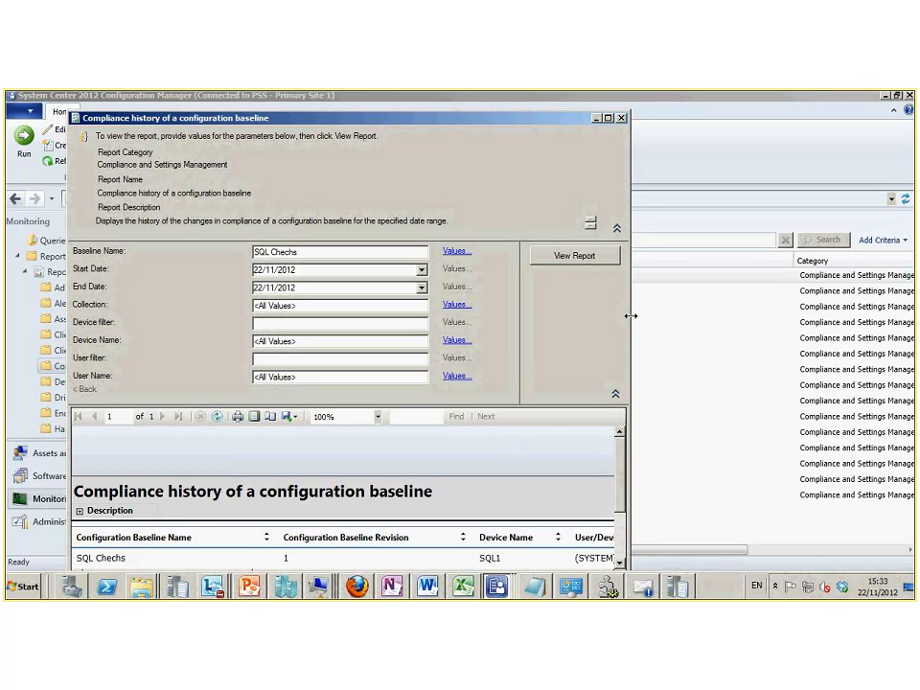
Collapse the report parameters, widen the report window to examine the compliance state, severity and last evaluation columns, and close the report
{"action": "left_click", "coordinate": [615, 393]}
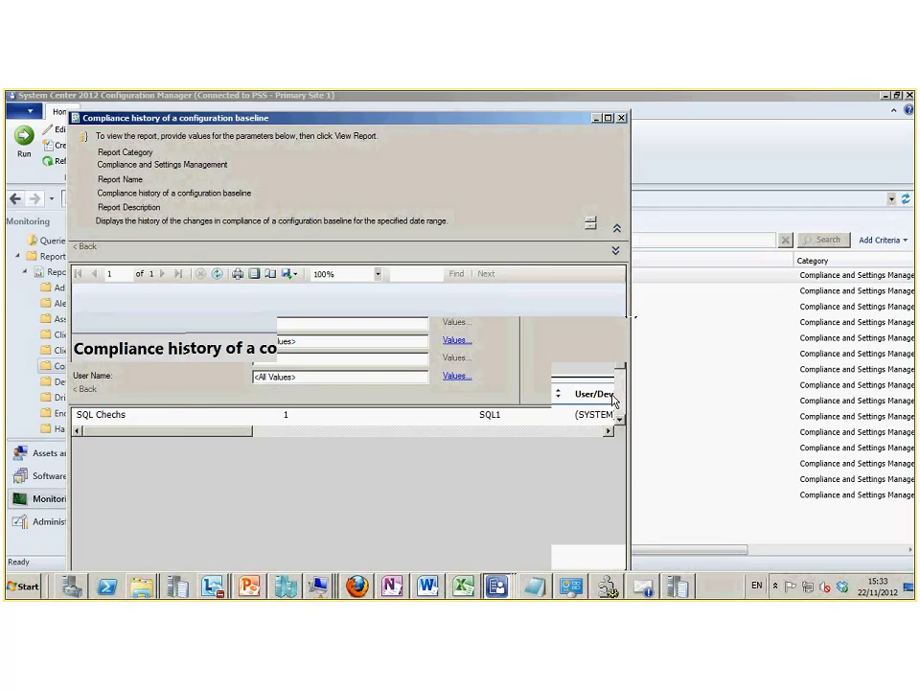
{"action": "left_click_drag", "start_coordinate": [629, 420], "coordinate": [666, 420]}
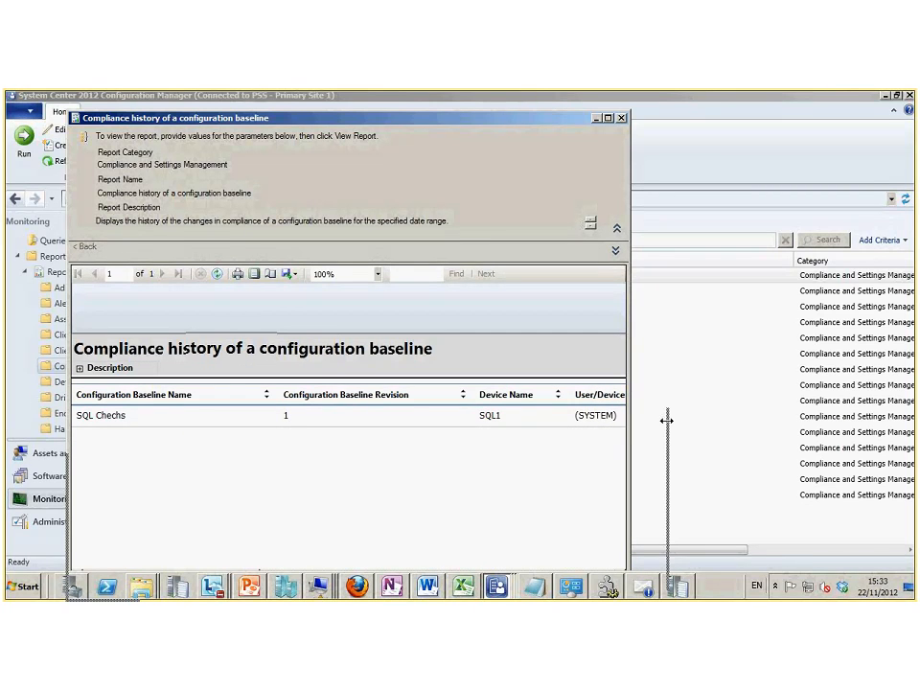
{"action": "left_click_drag", "start_coordinate": [667, 420], "coordinate": [861, 431]}
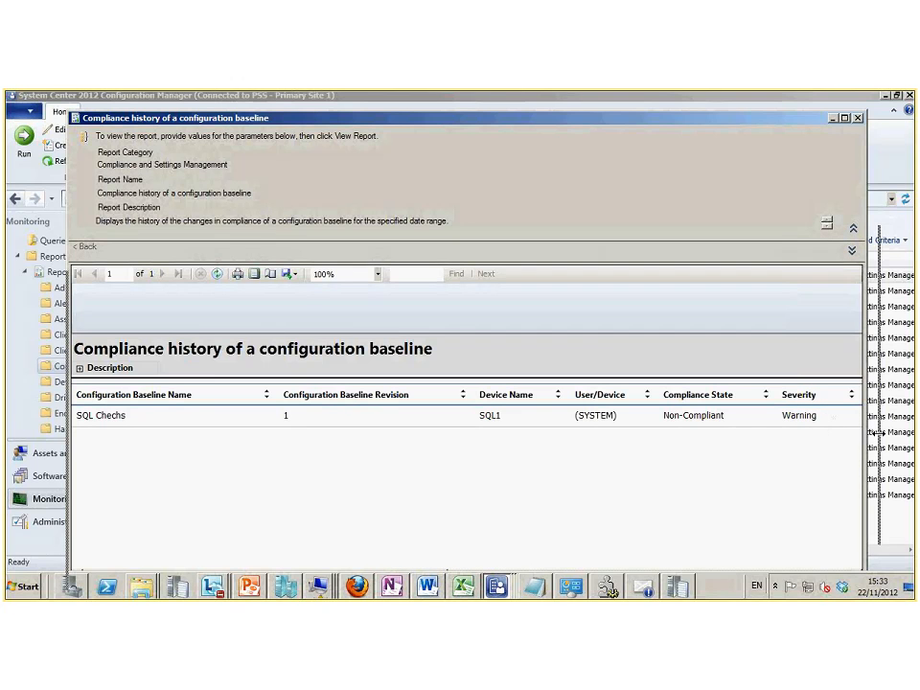
{"action": "left_click_drag", "start_coordinate": [866, 432], "coordinate": [882, 435]}
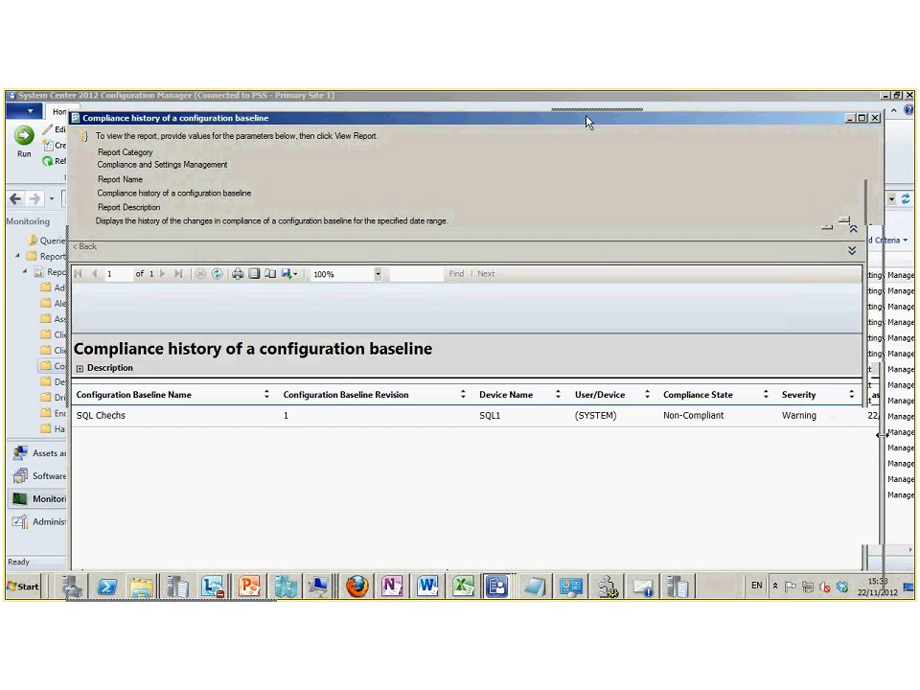
{"action": "left_click_drag", "start_coordinate": [587, 122], "coordinate": [350, 123]}
{"action": "left_click_drag", "start_coordinate": [648, 307], "coordinate": [867, 321]}
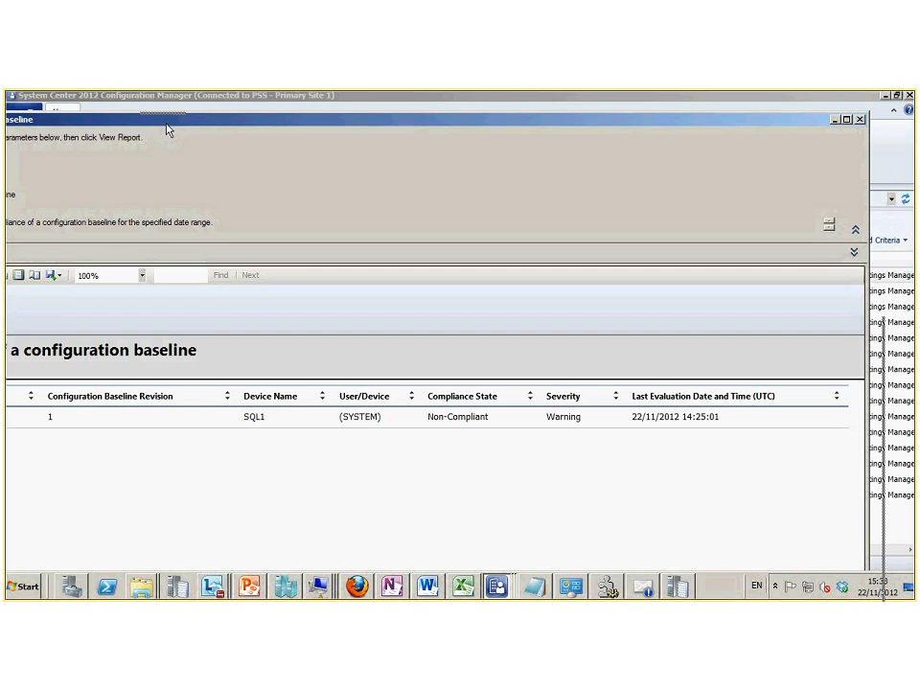
{"action": "left_click_drag", "start_coordinate": [169, 123], "coordinate": [55, 231]}
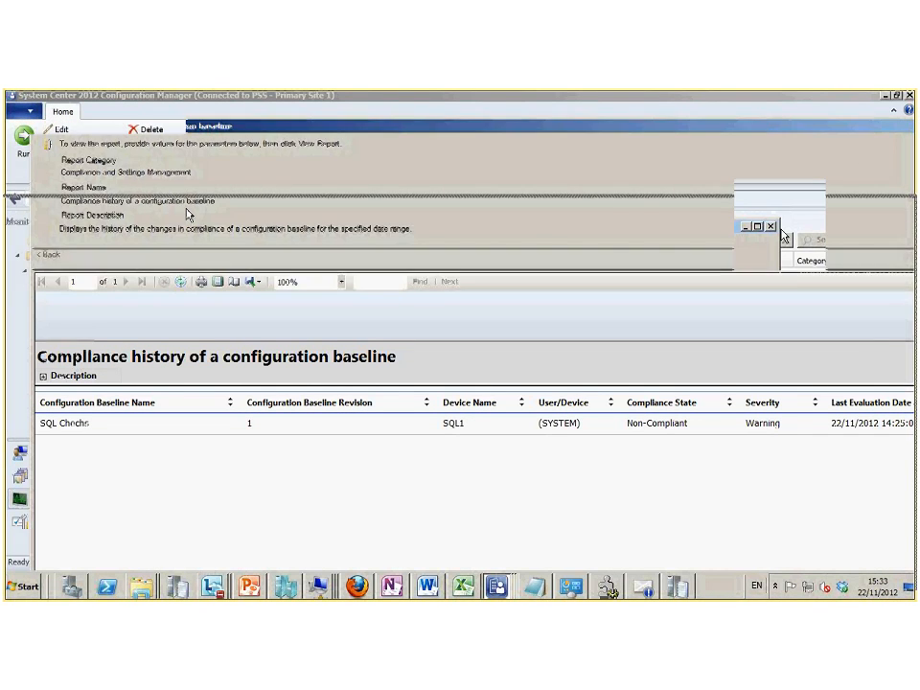
{"action": "left_click", "coordinate": [772, 227]}
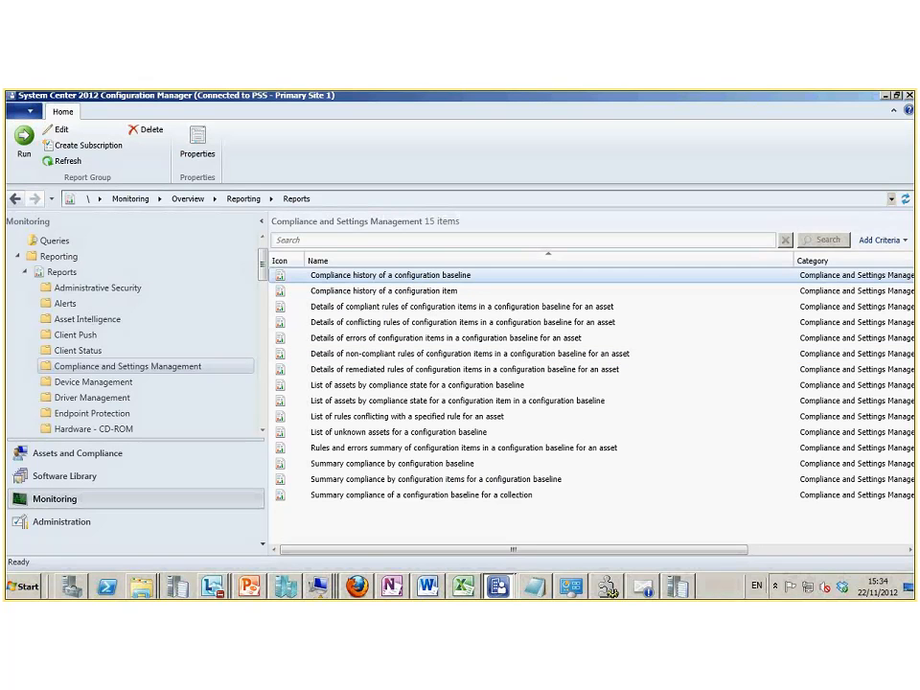
{"action": "left_click", "coordinate": [609, 589]}
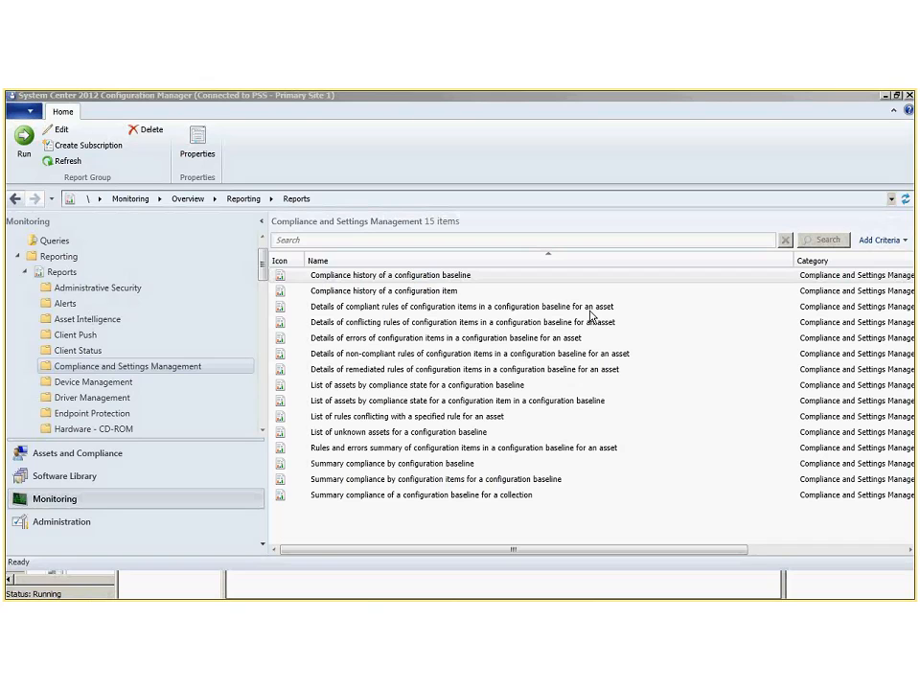
{"action": "left_click", "coordinate": [884, 97]}
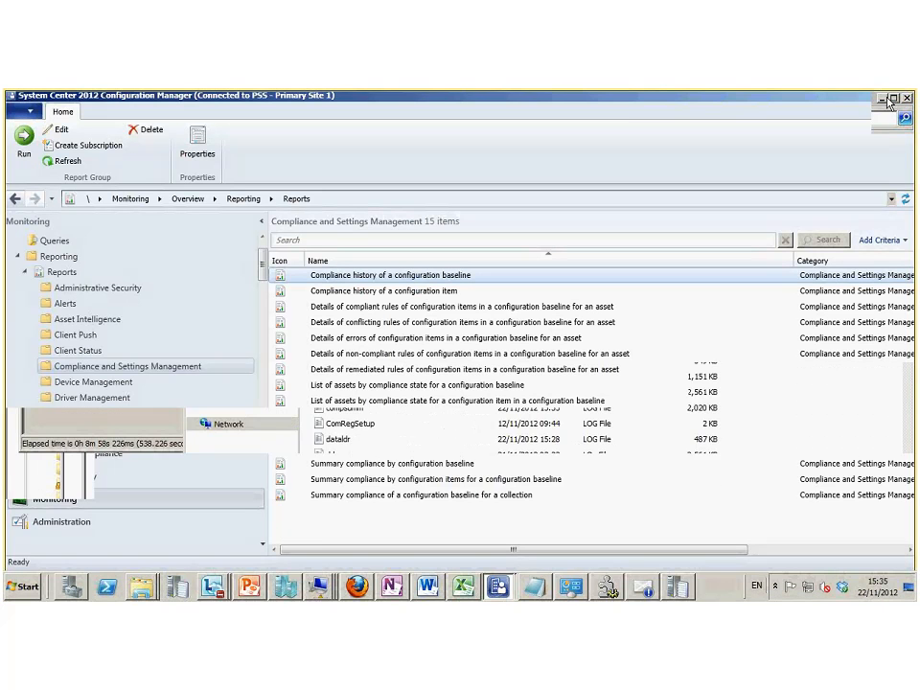